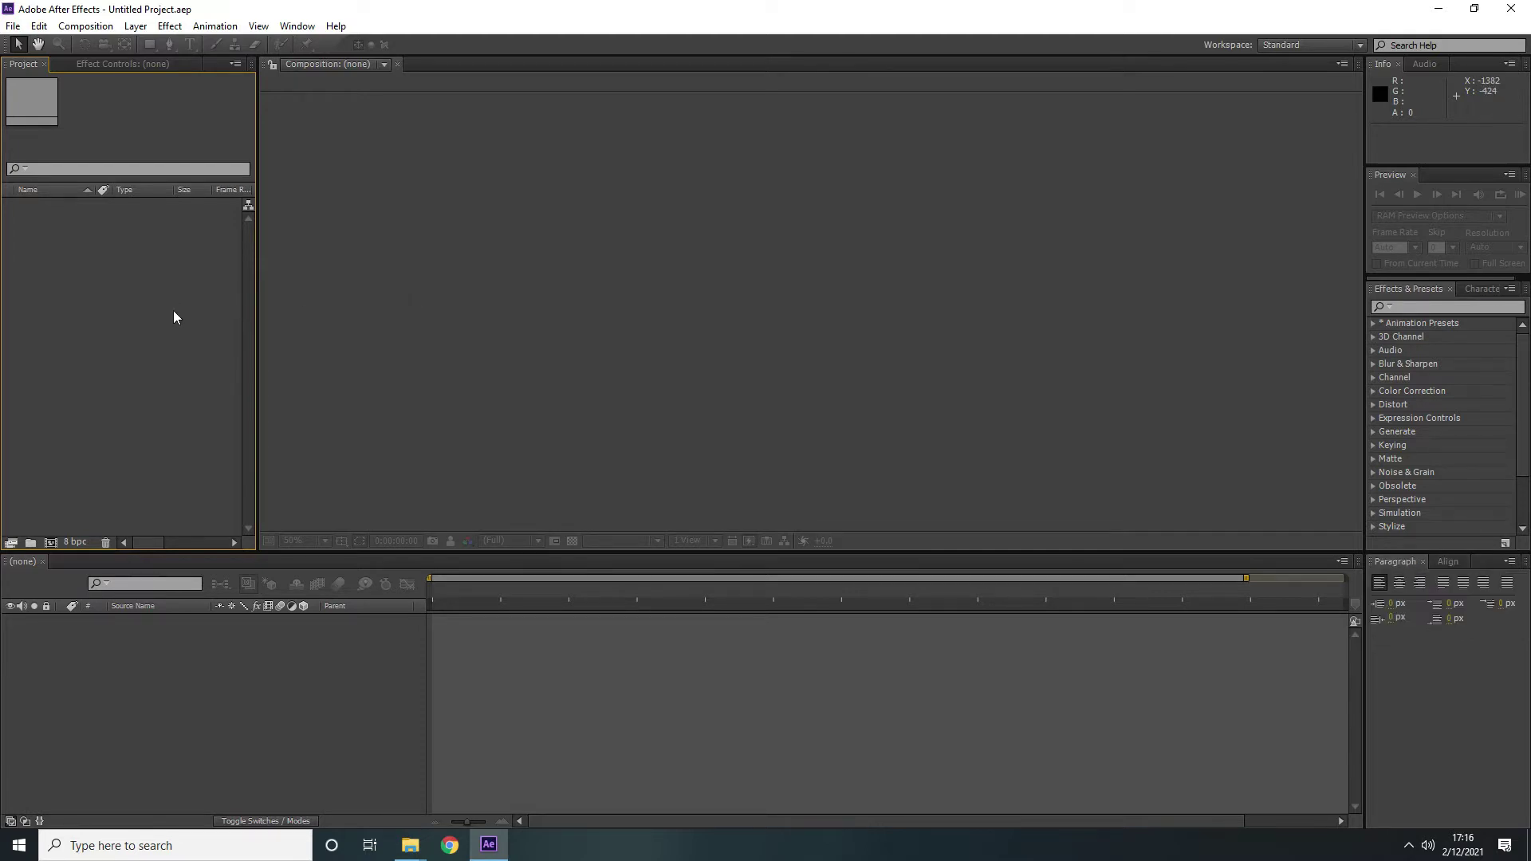
# Look over the main menu commands and the list of available workspace layouts, keeping the Standard workspace
pyautogui.click(431, 270)
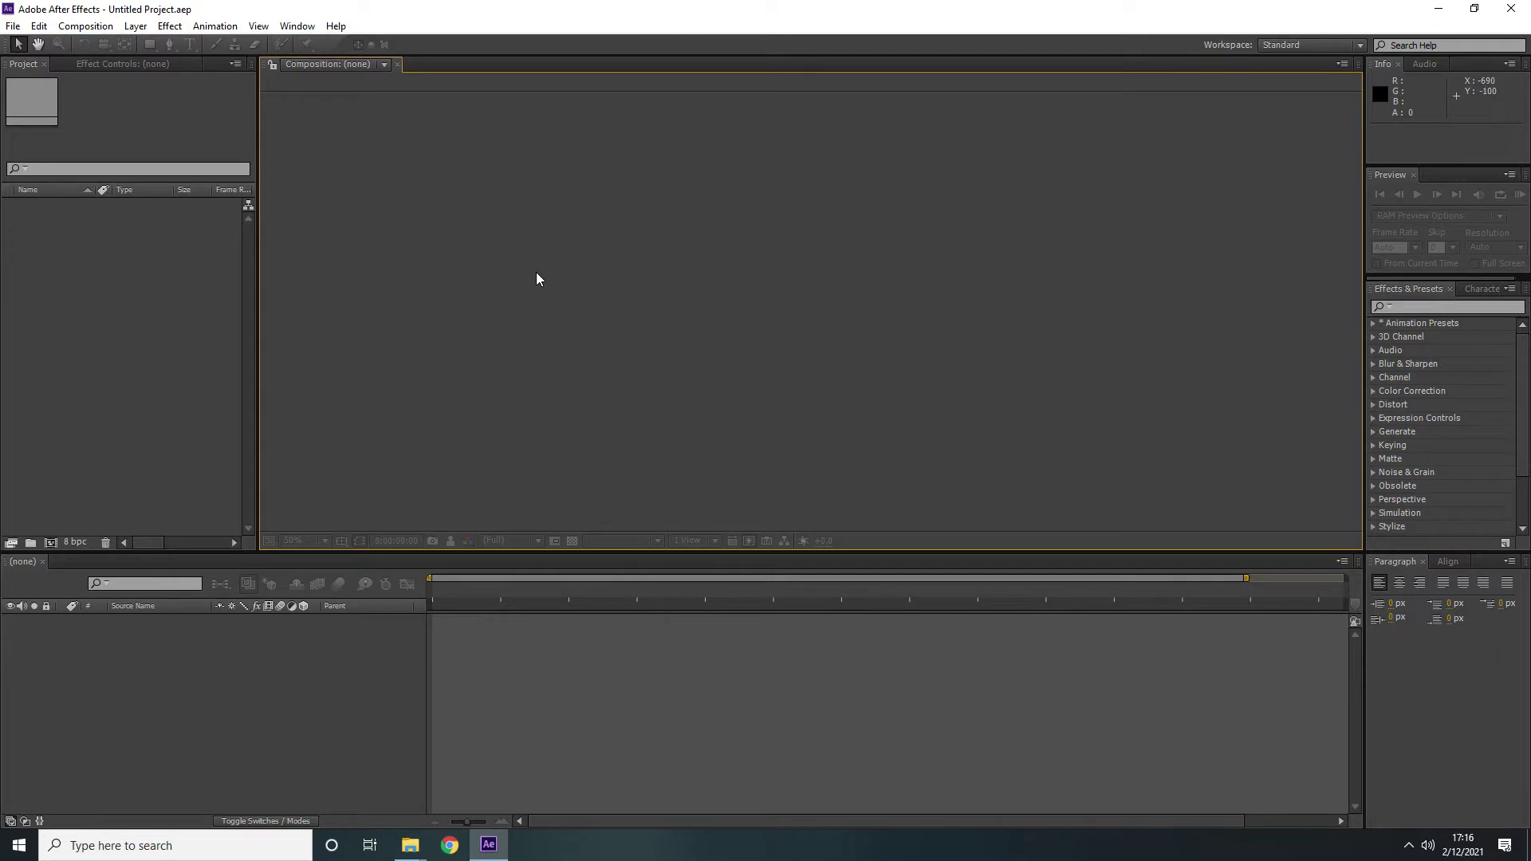
pyautogui.click(12, 27)
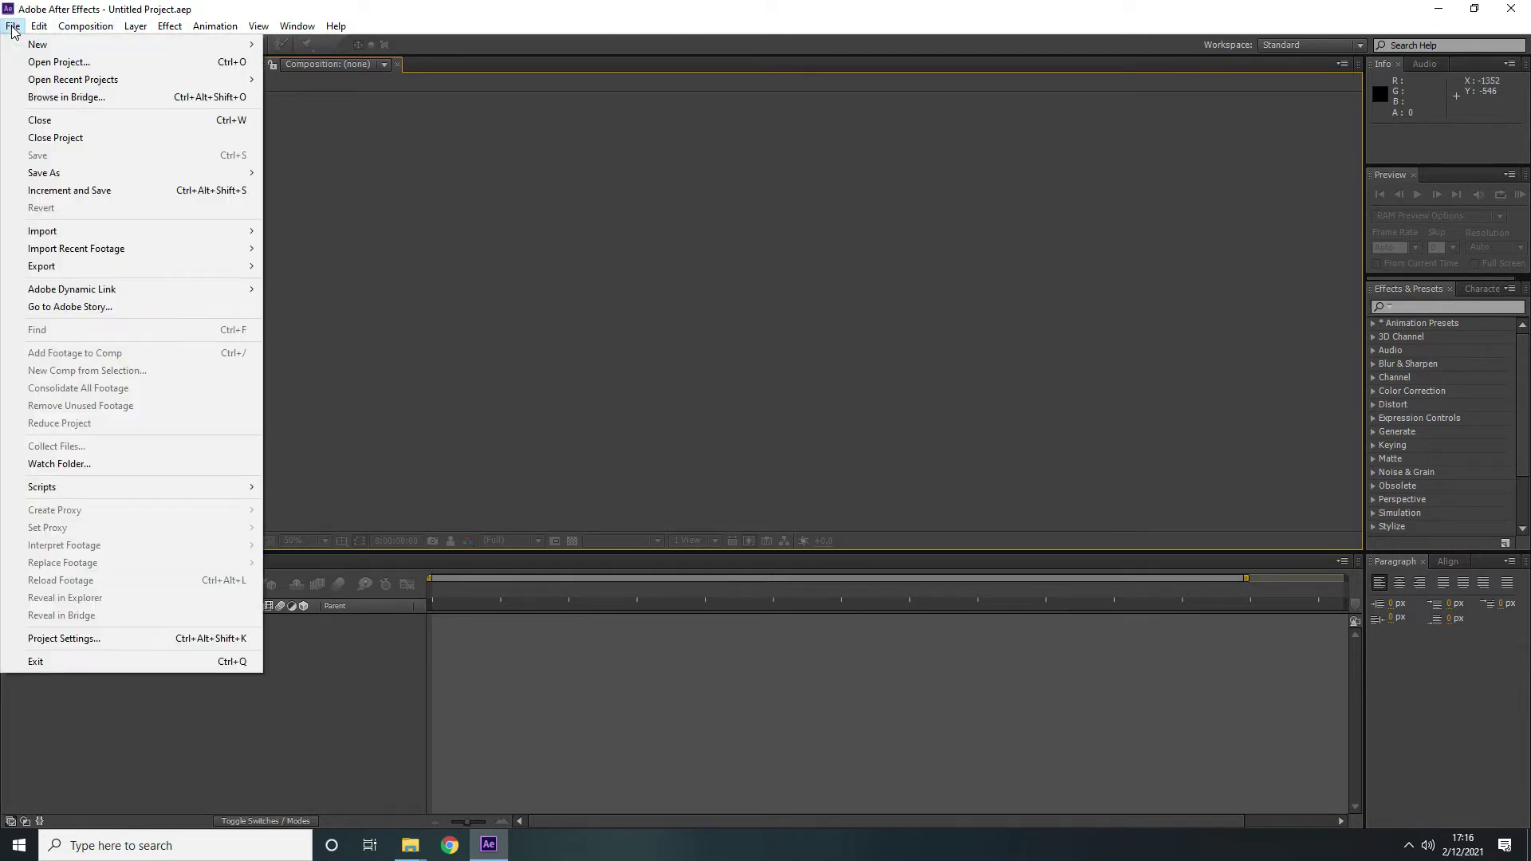
pyautogui.moveTo(81, 32)
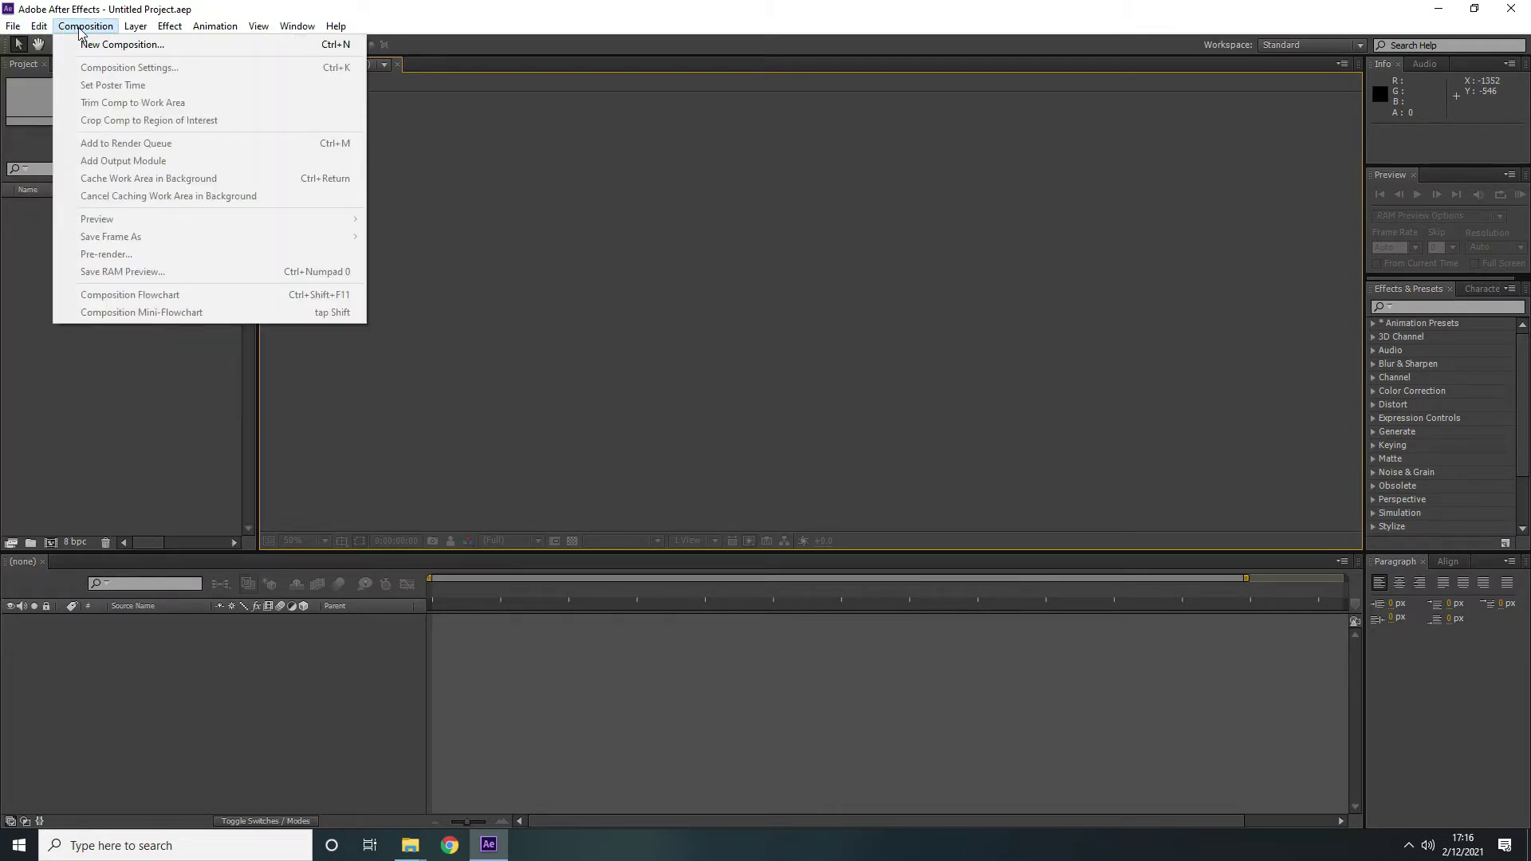
pyautogui.moveTo(213, 32)
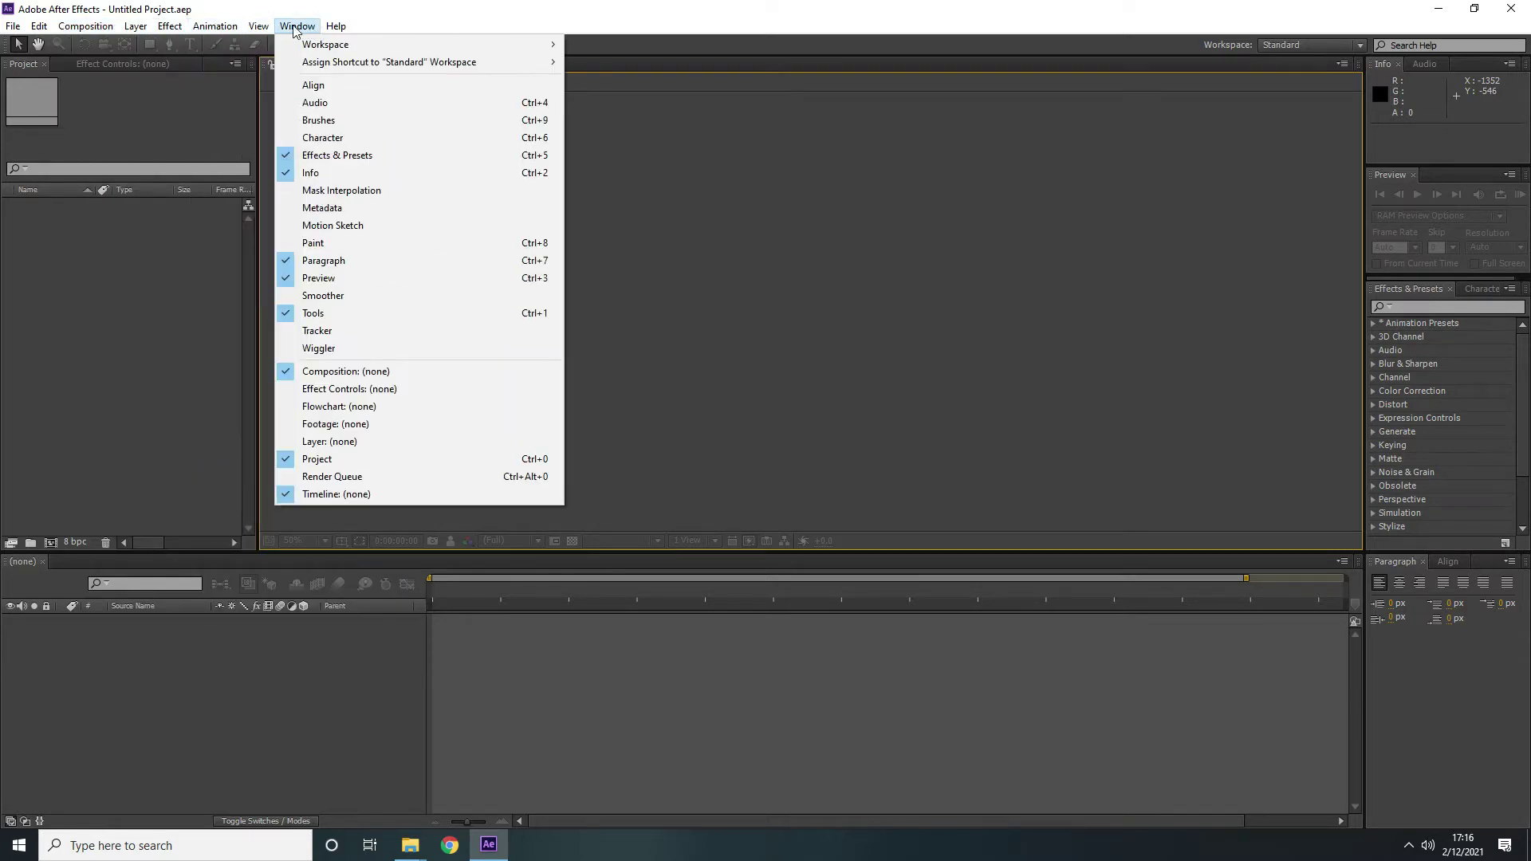
pyautogui.moveTo(265, 29)
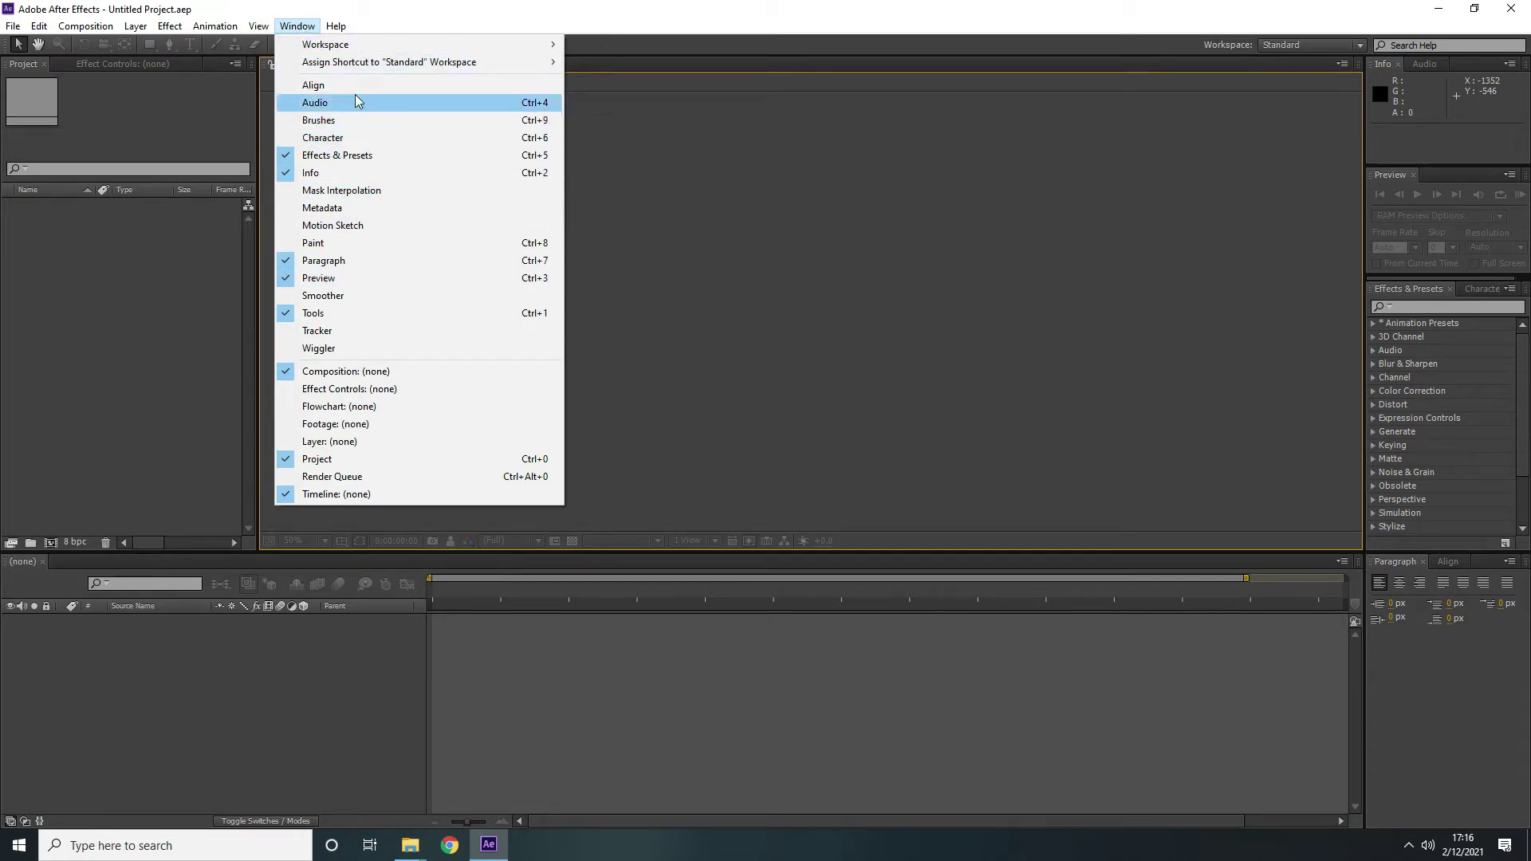
pyautogui.click(211, 123)
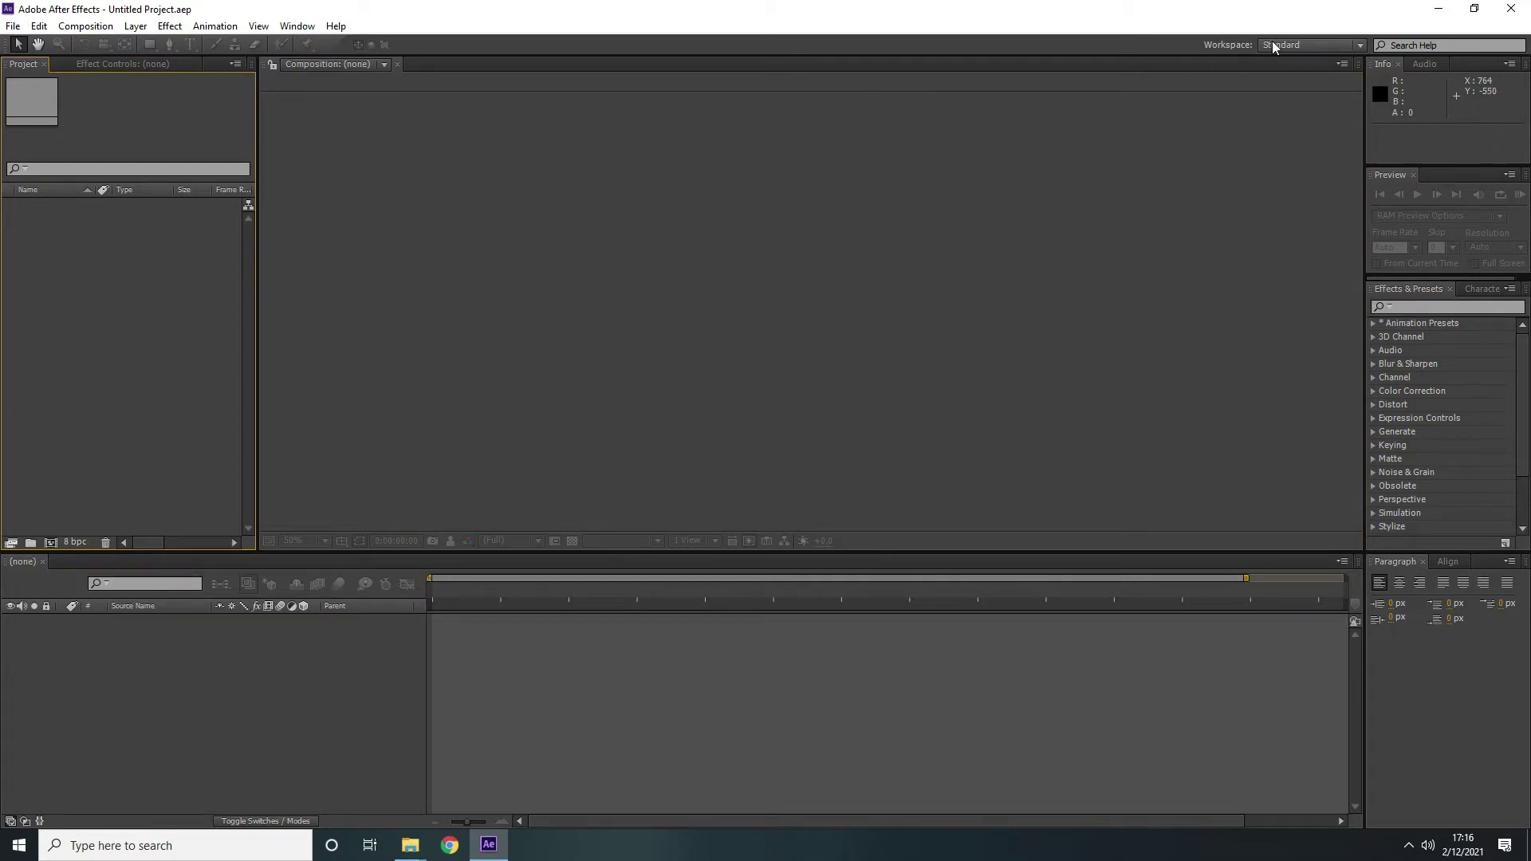
pyautogui.click(1359, 45)
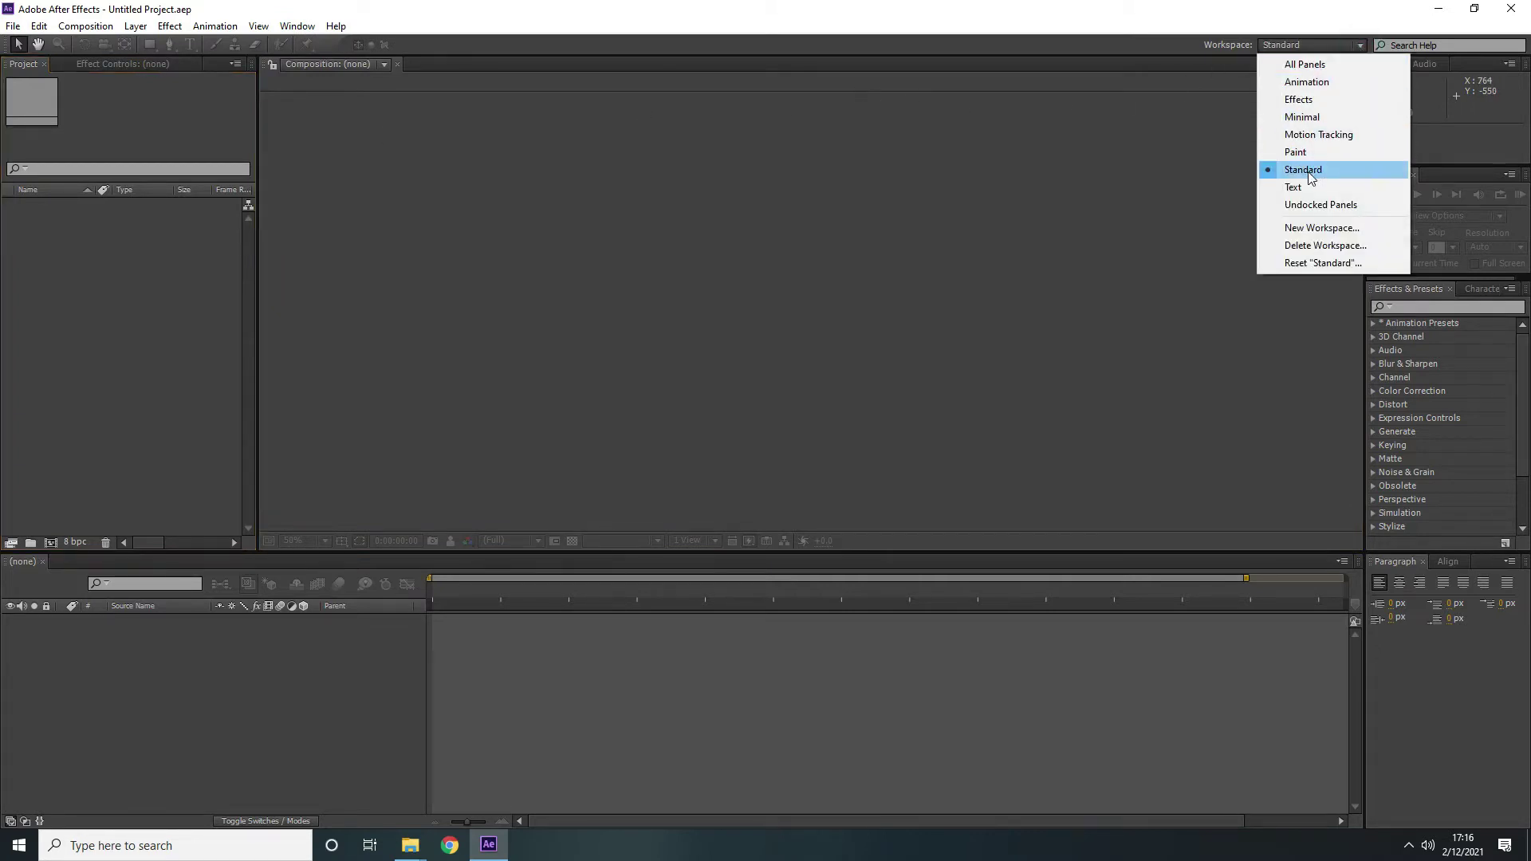
pyautogui.click(1116, 169)
pyautogui.click(180, 121)
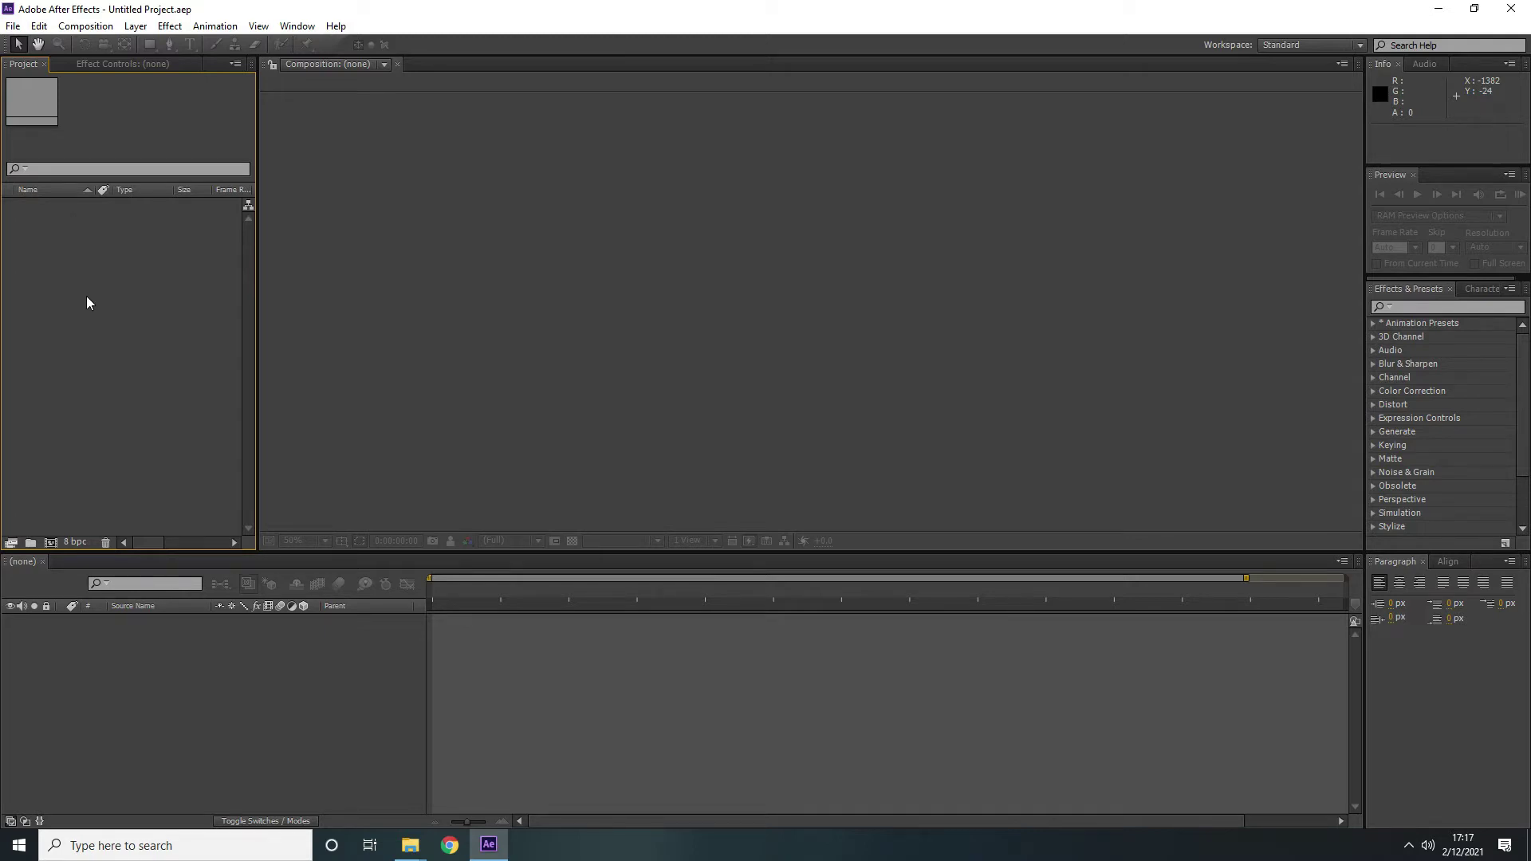
pyautogui.click(489, 259)
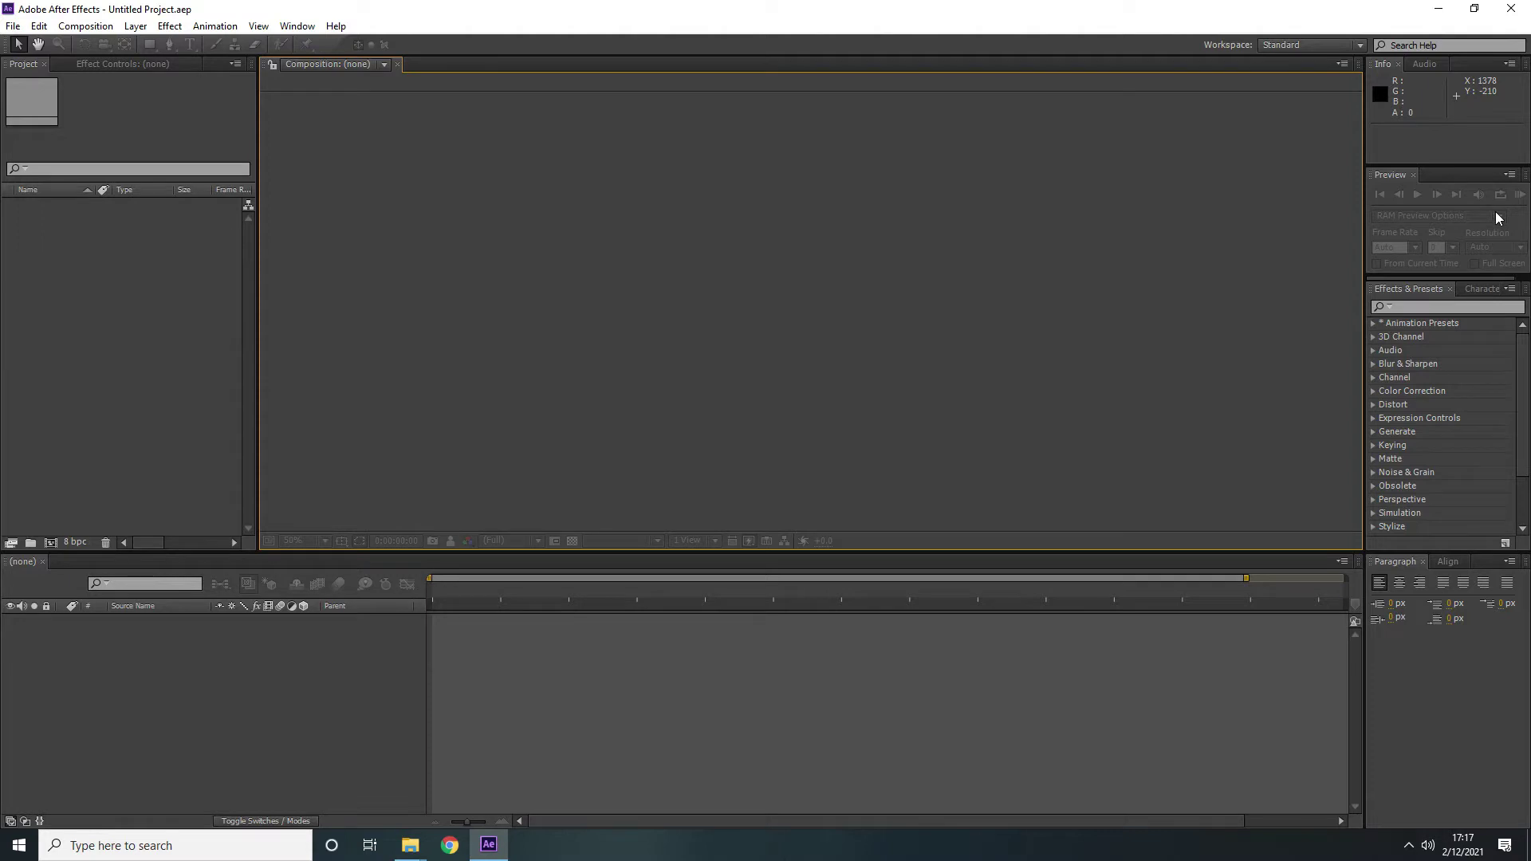
# Examine the audio level meters and the colour and coordinate information area in turn
pyautogui.click(1424, 65)
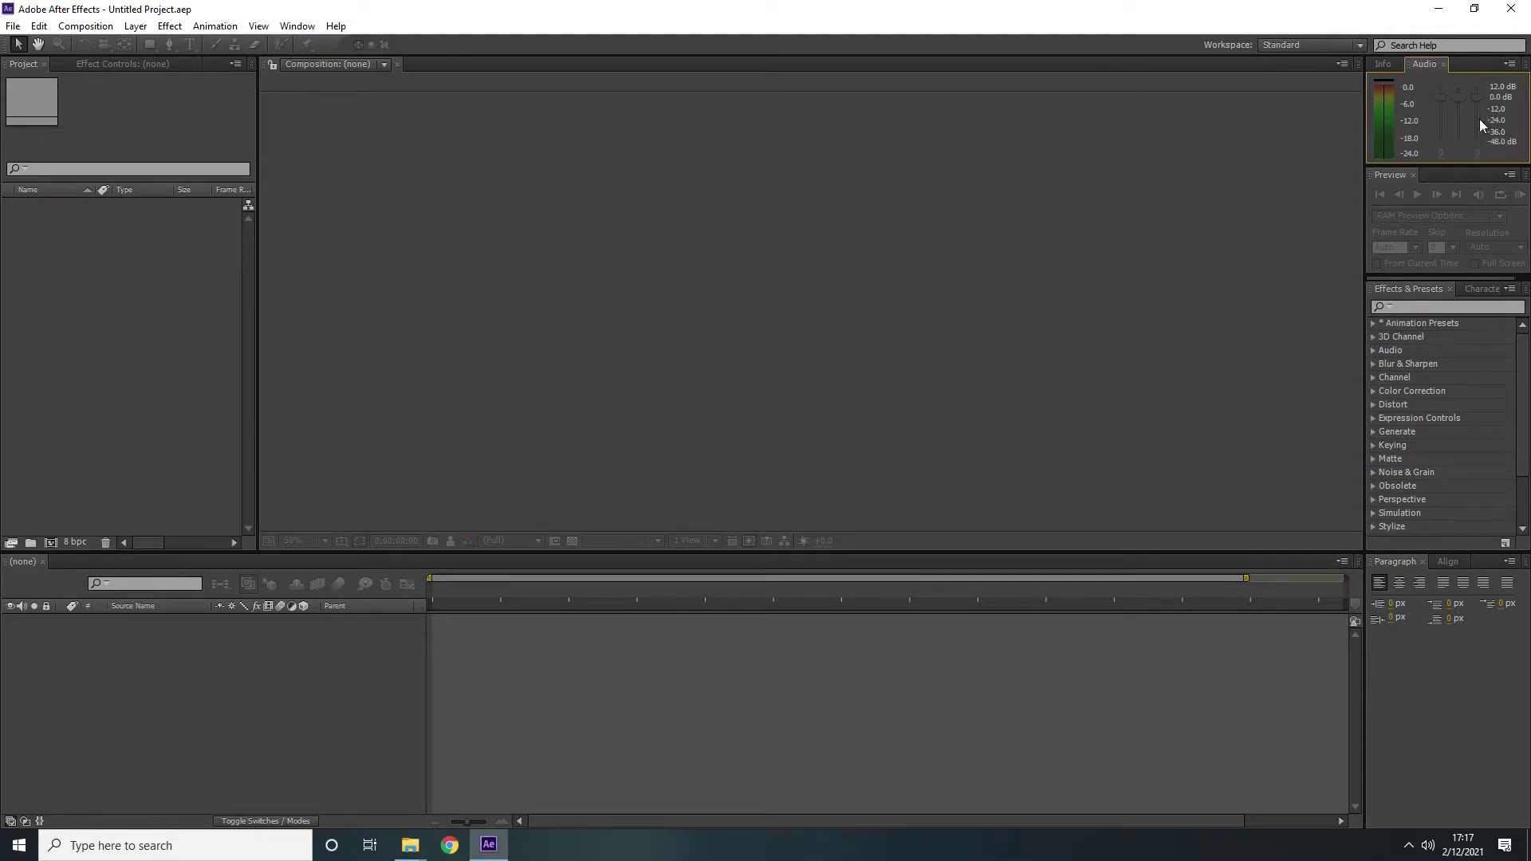
pyautogui.click(1383, 64)
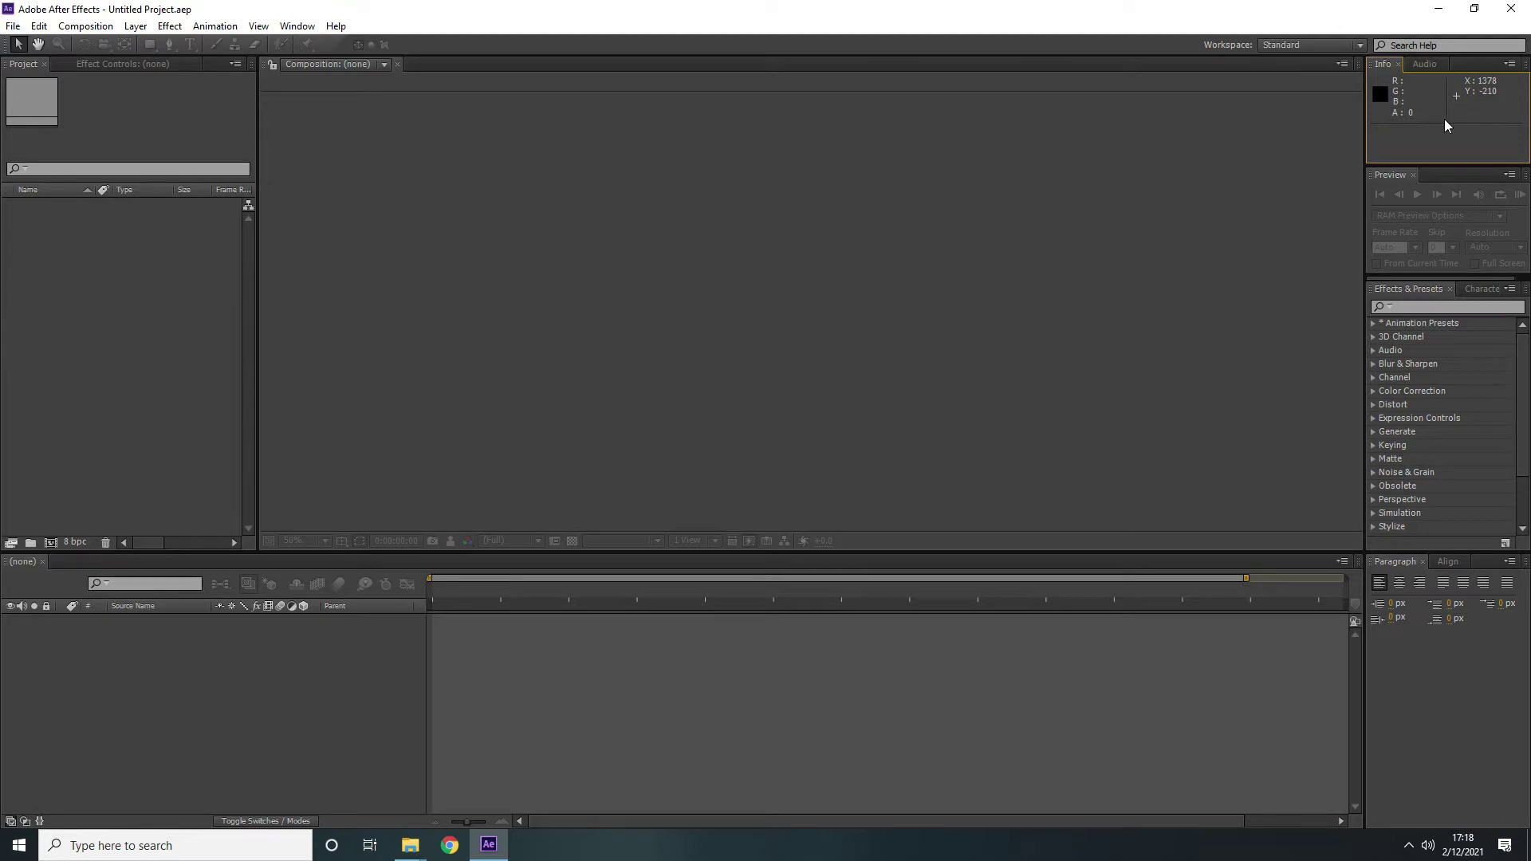
pyautogui.click(1424, 64)
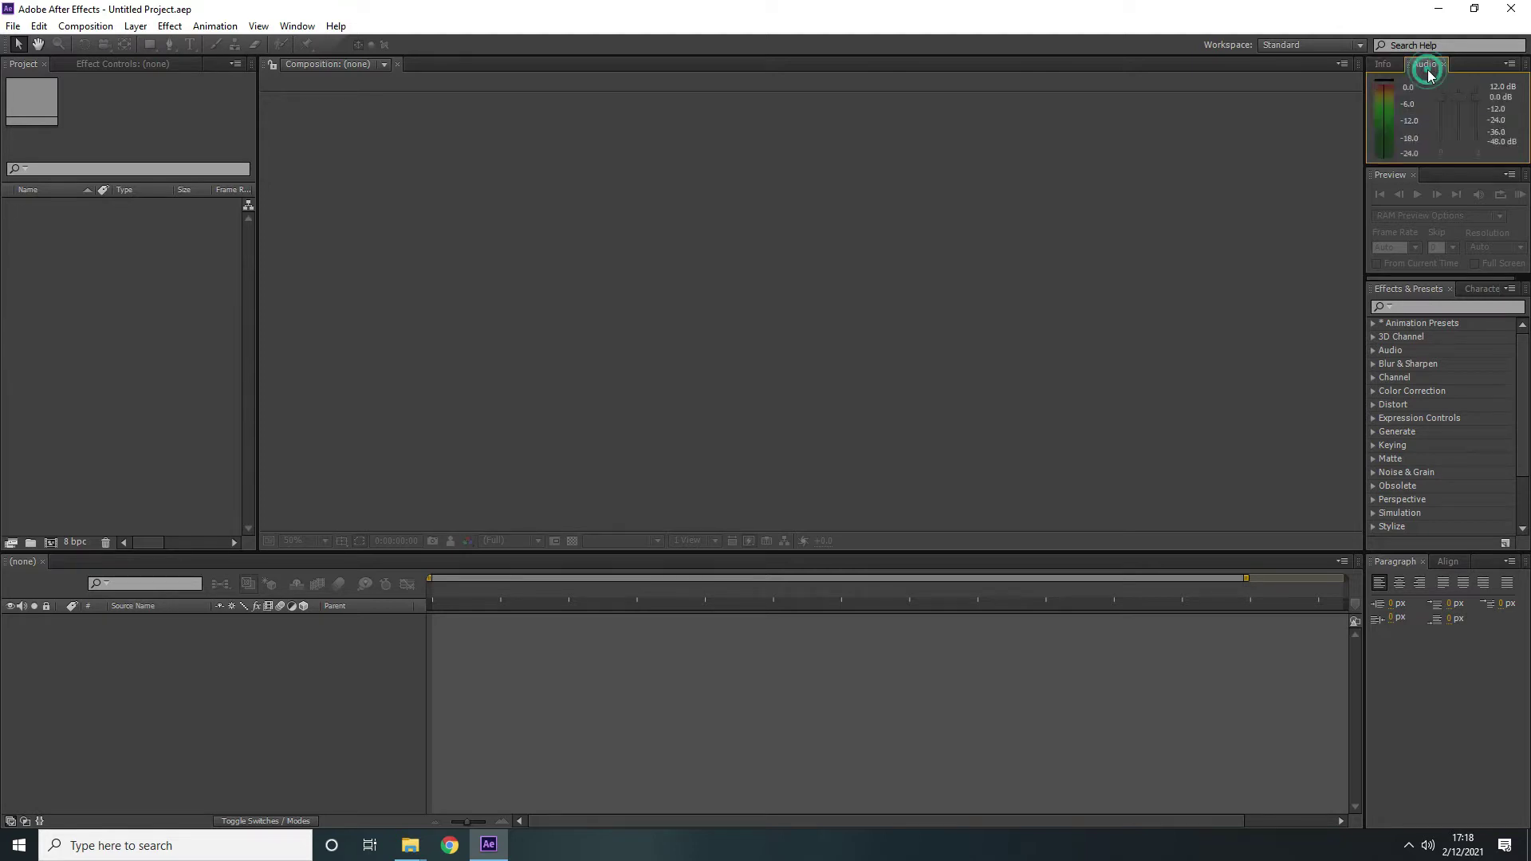
pyautogui.click(1383, 64)
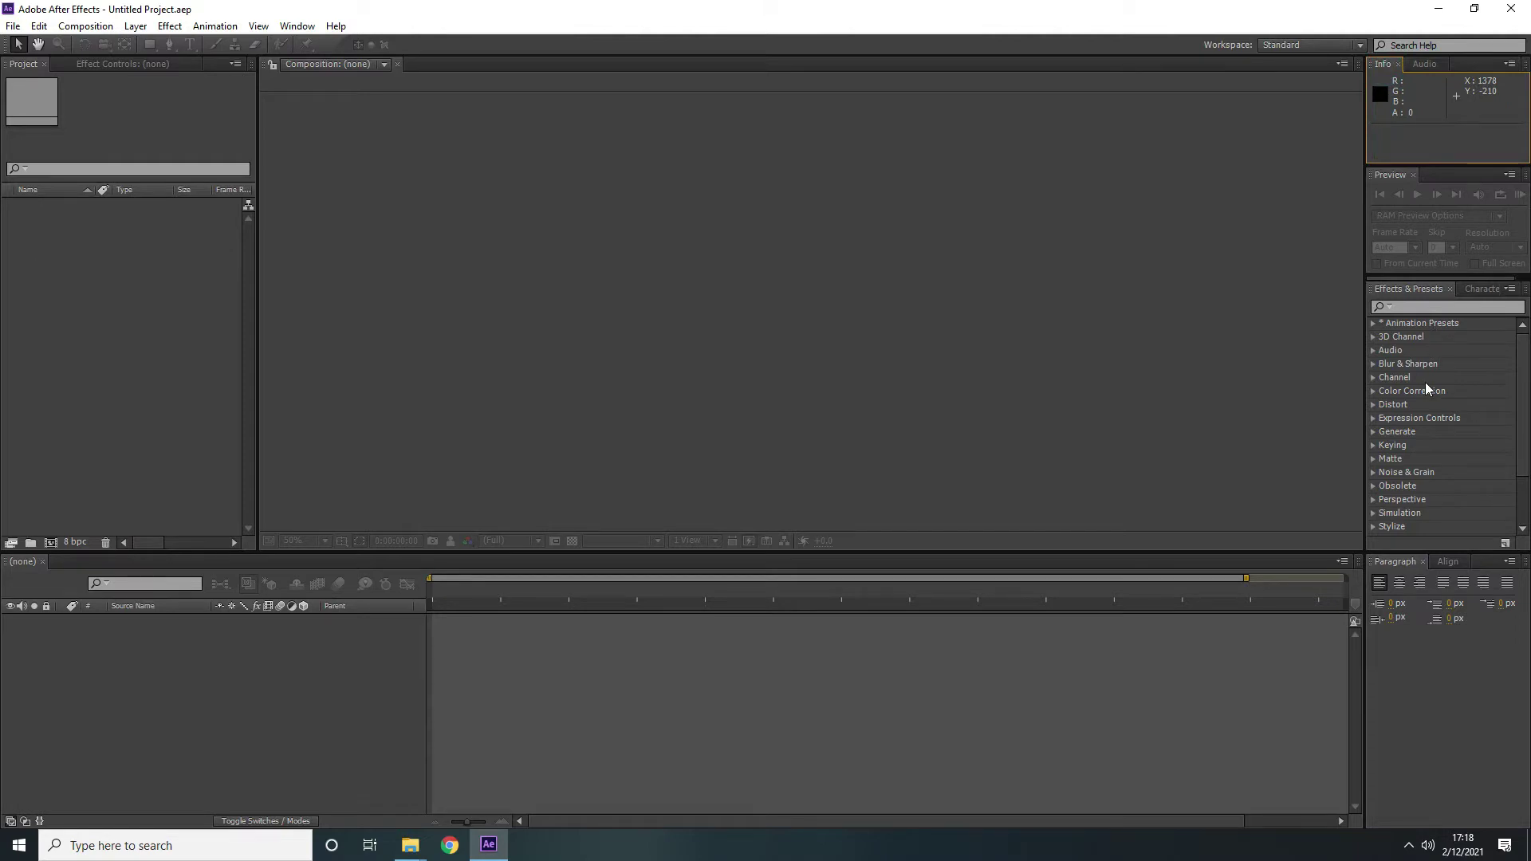
# Examine the effects and presets categories, including Animation Presets and 3D Channel, and compare them with the full list of effect commands
pyautogui.click(1413, 288)
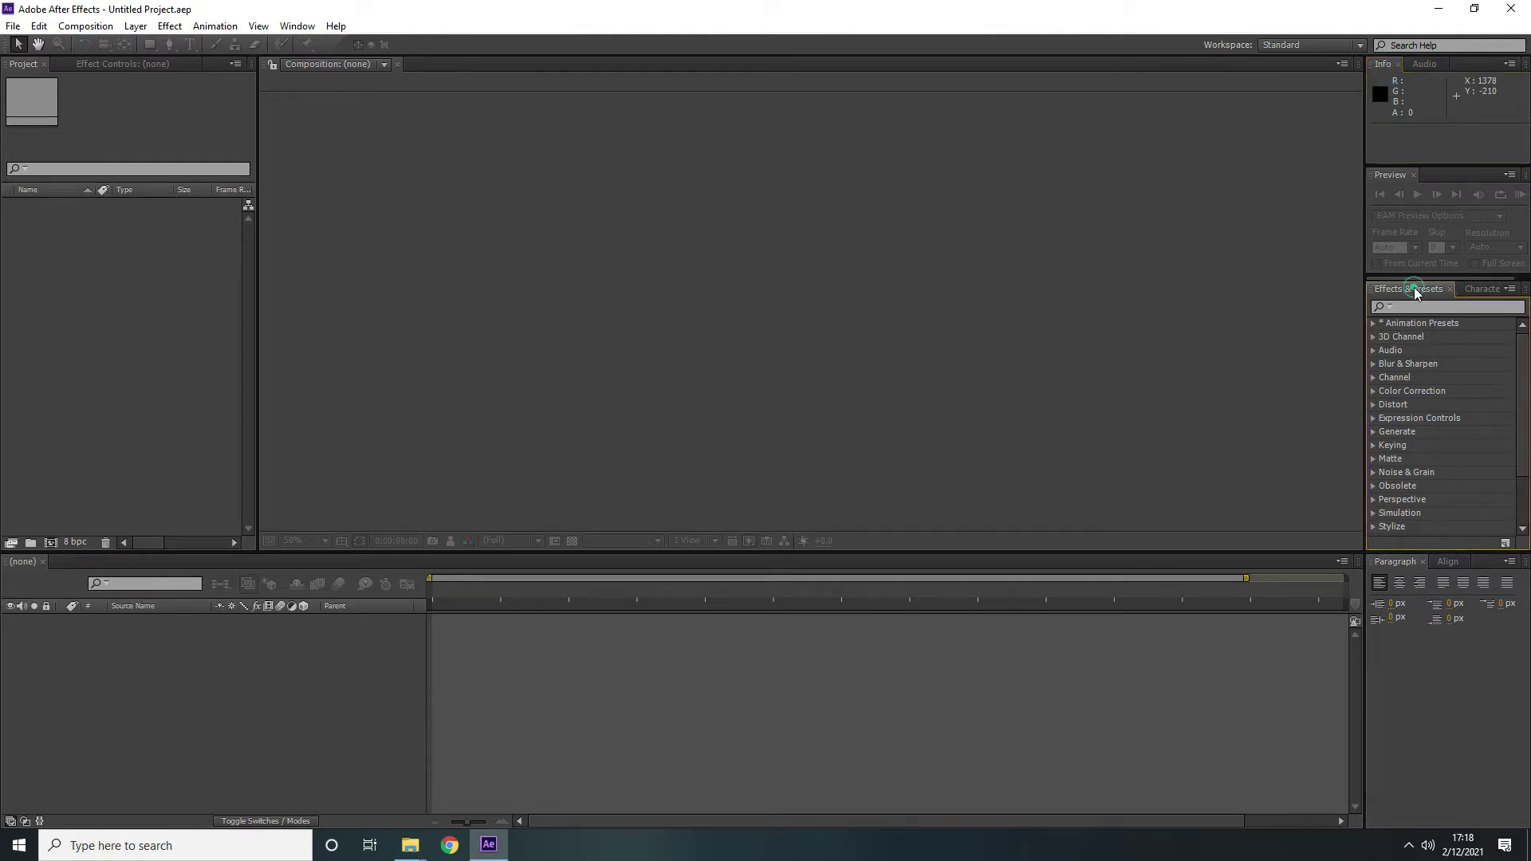
pyautogui.click(1373, 323)
pyautogui.click(1373, 323)
pyautogui.click(1372, 336)
pyautogui.click(1372, 337)
pyautogui.click(169, 26)
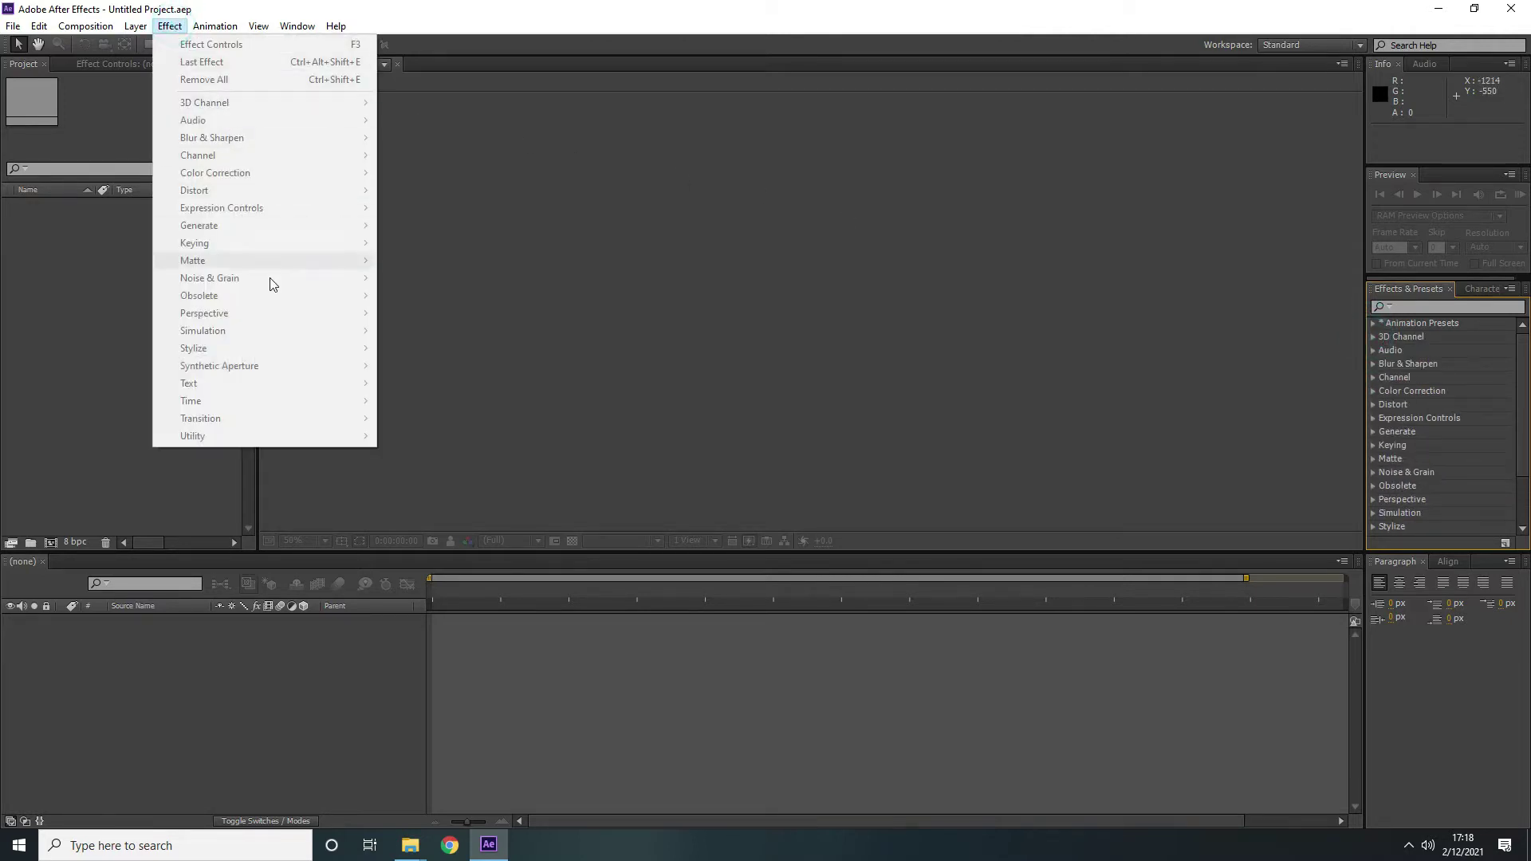
pyautogui.click(171, 27)
# Examine the character formatting, layer alignment and paragraph options, plus the empty timeline and project areas
pyautogui.moveTo(1516, 391)
pyautogui.mouseDown()
pyautogui.moveTo(1521, 472)
pyautogui.moveTo(1517, 379)
pyautogui.mouseUp()
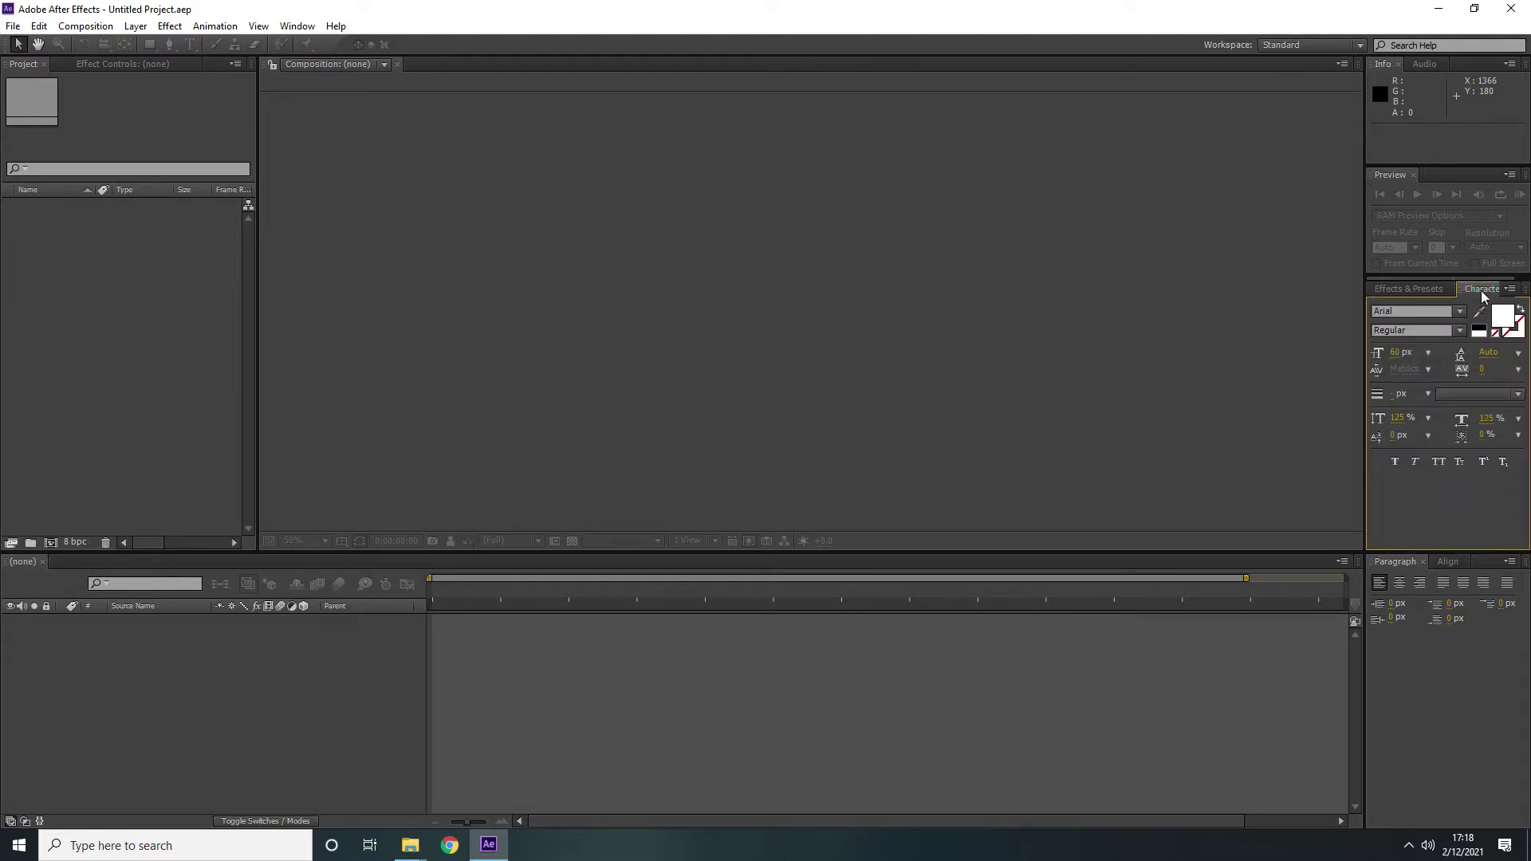
pyautogui.click(1408, 292)
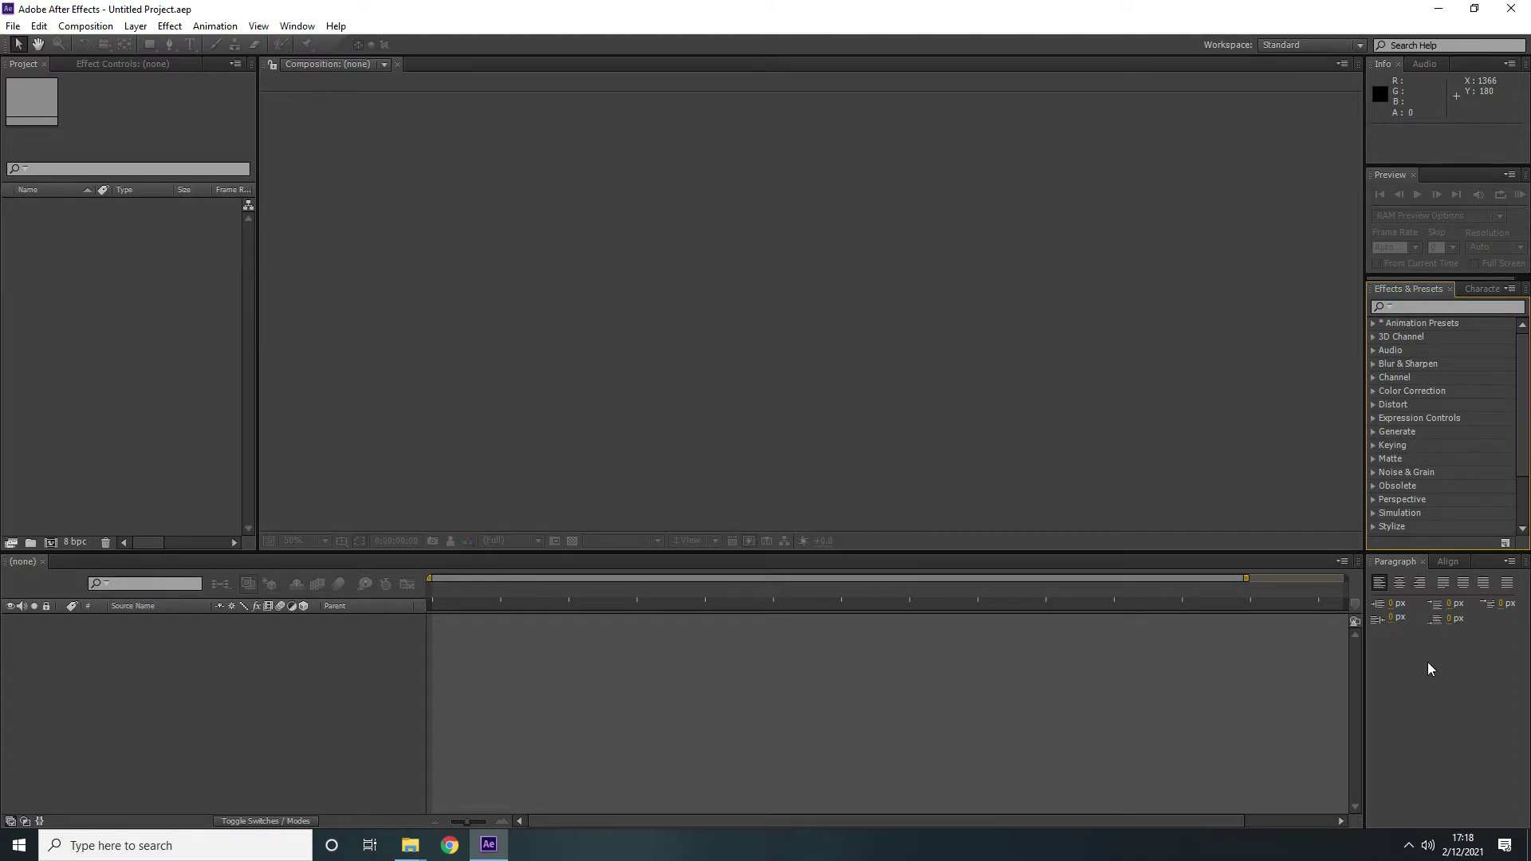
pyautogui.click(1450, 566)
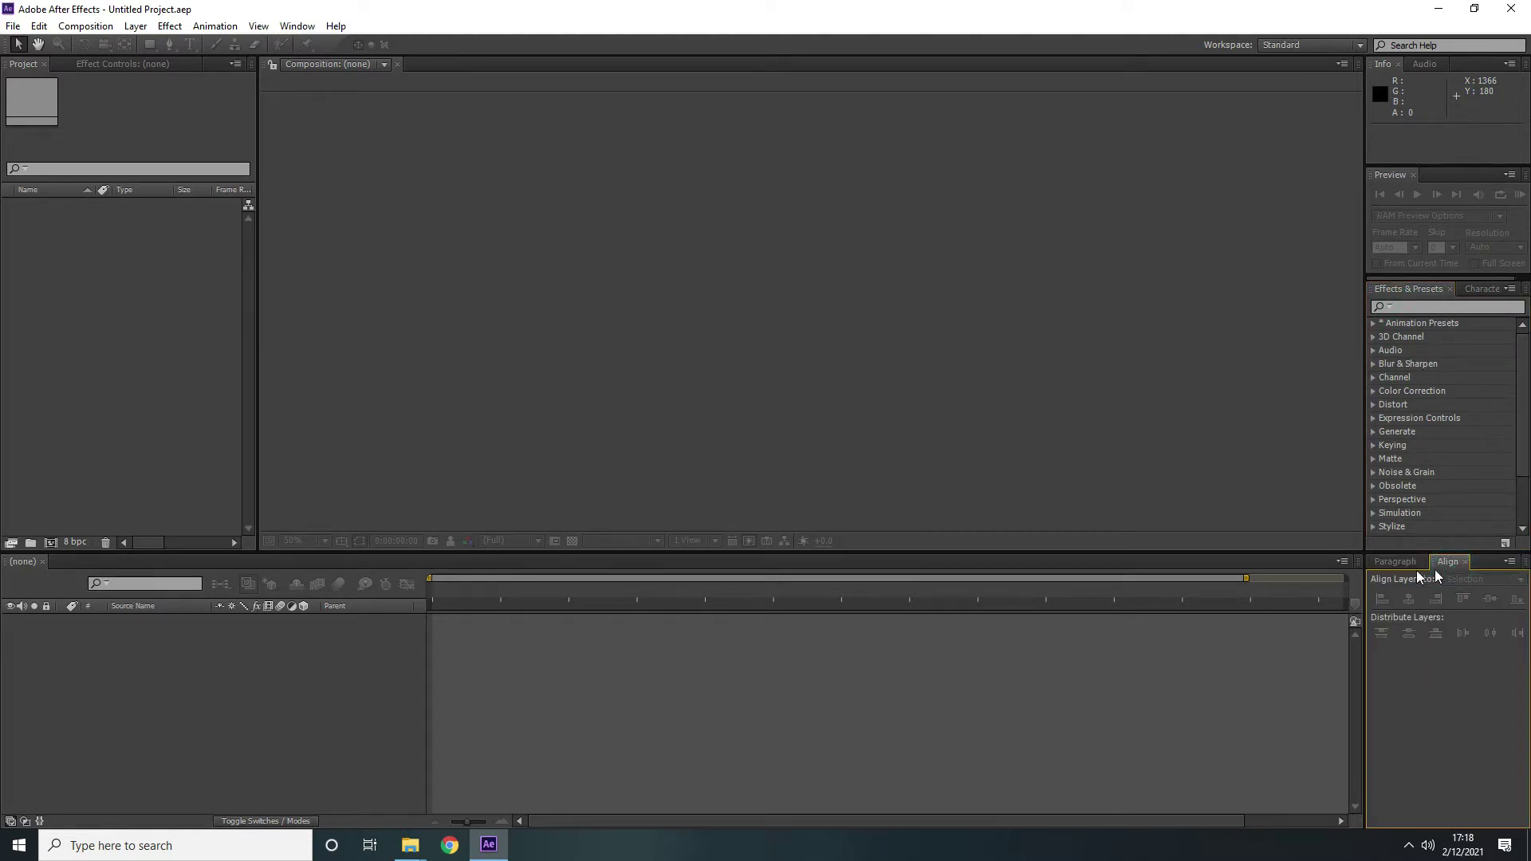
pyautogui.click(1395, 561)
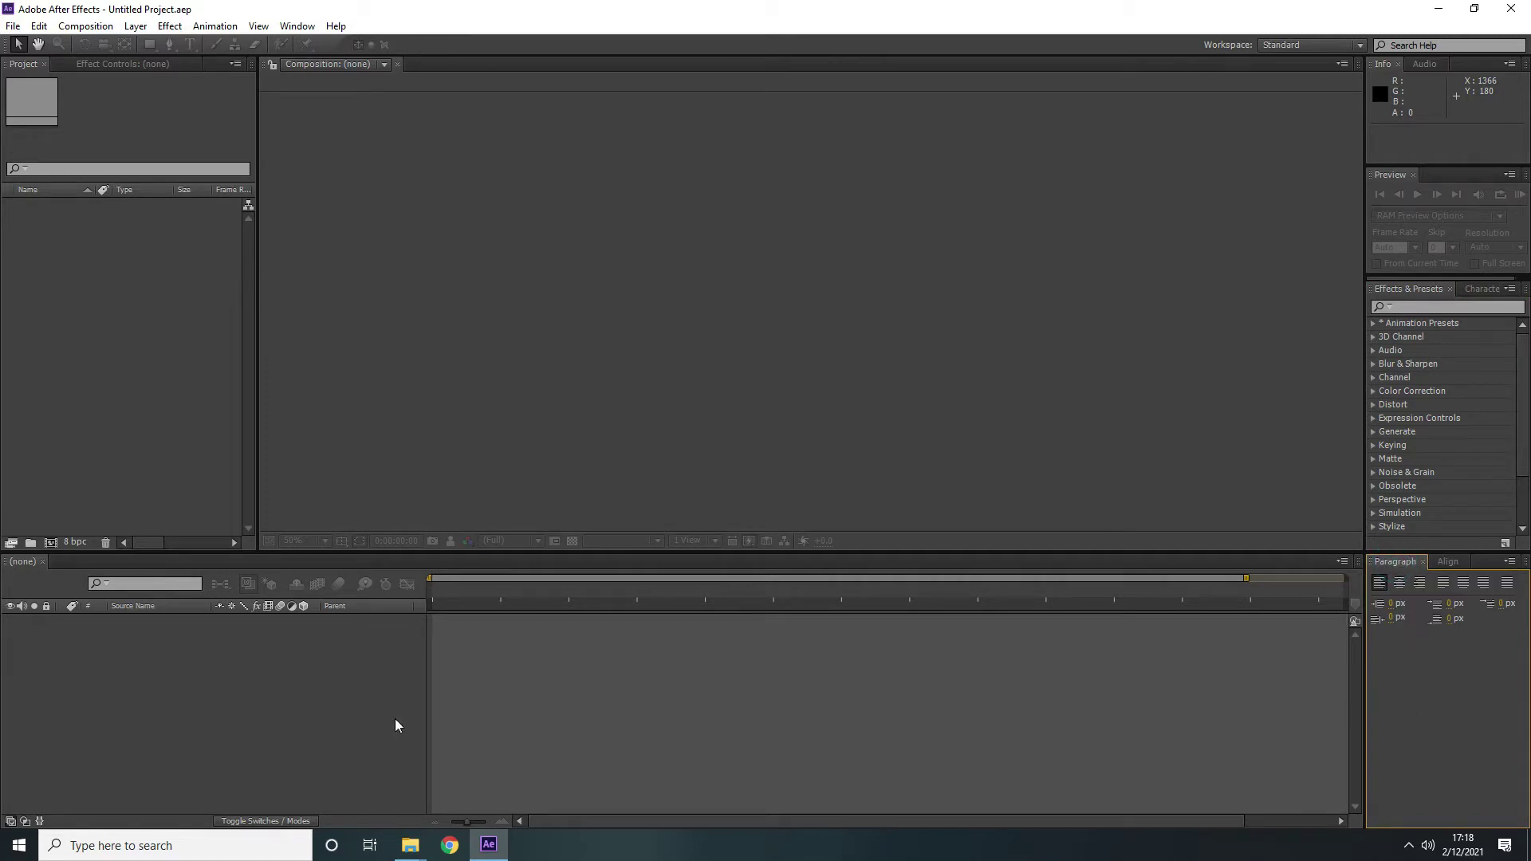
pyautogui.click(309, 697)
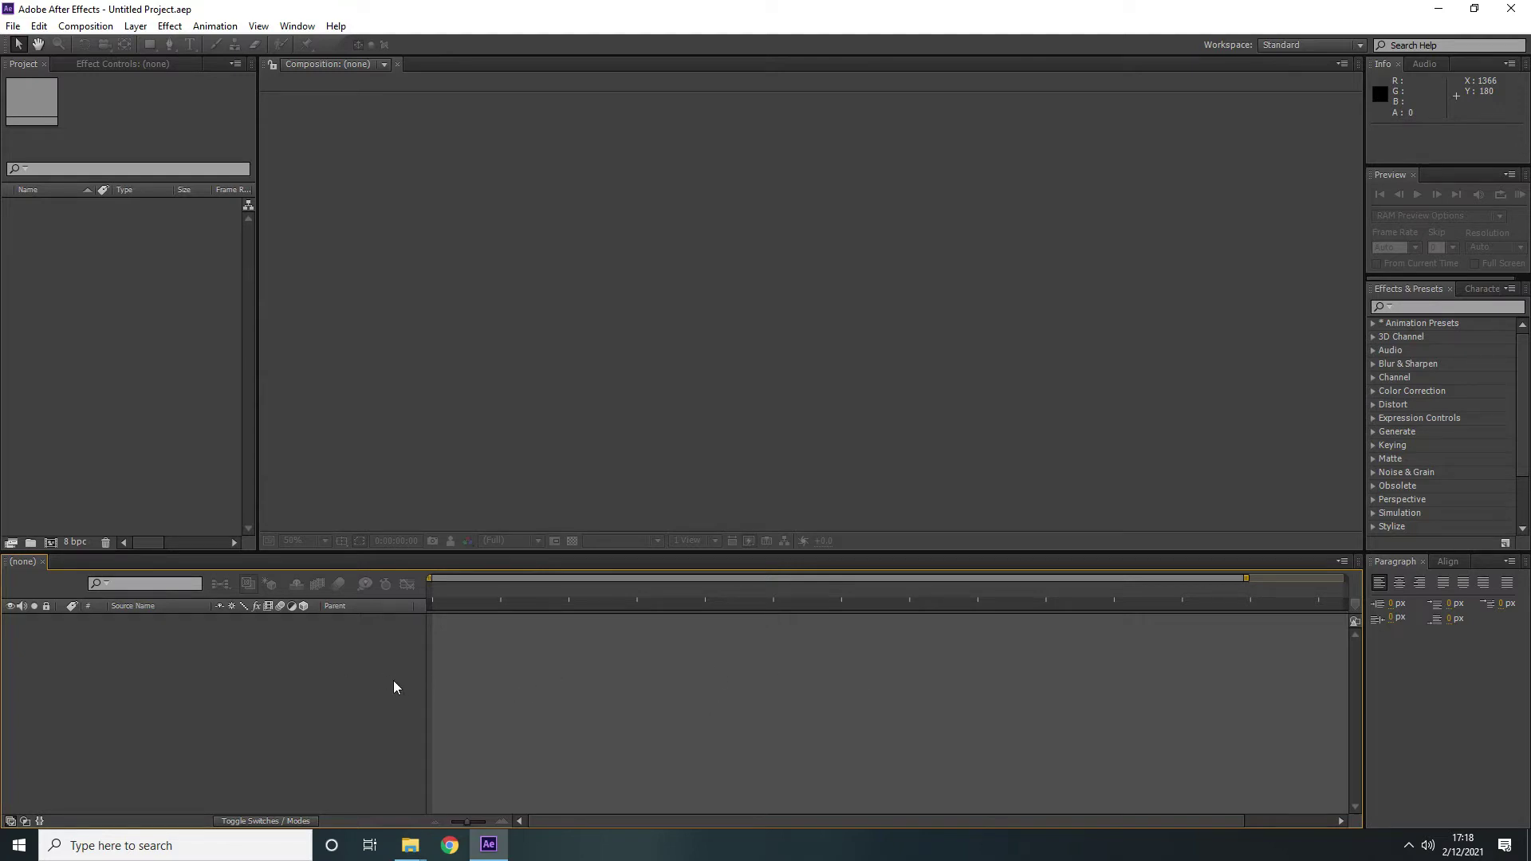
pyautogui.click(203, 330)
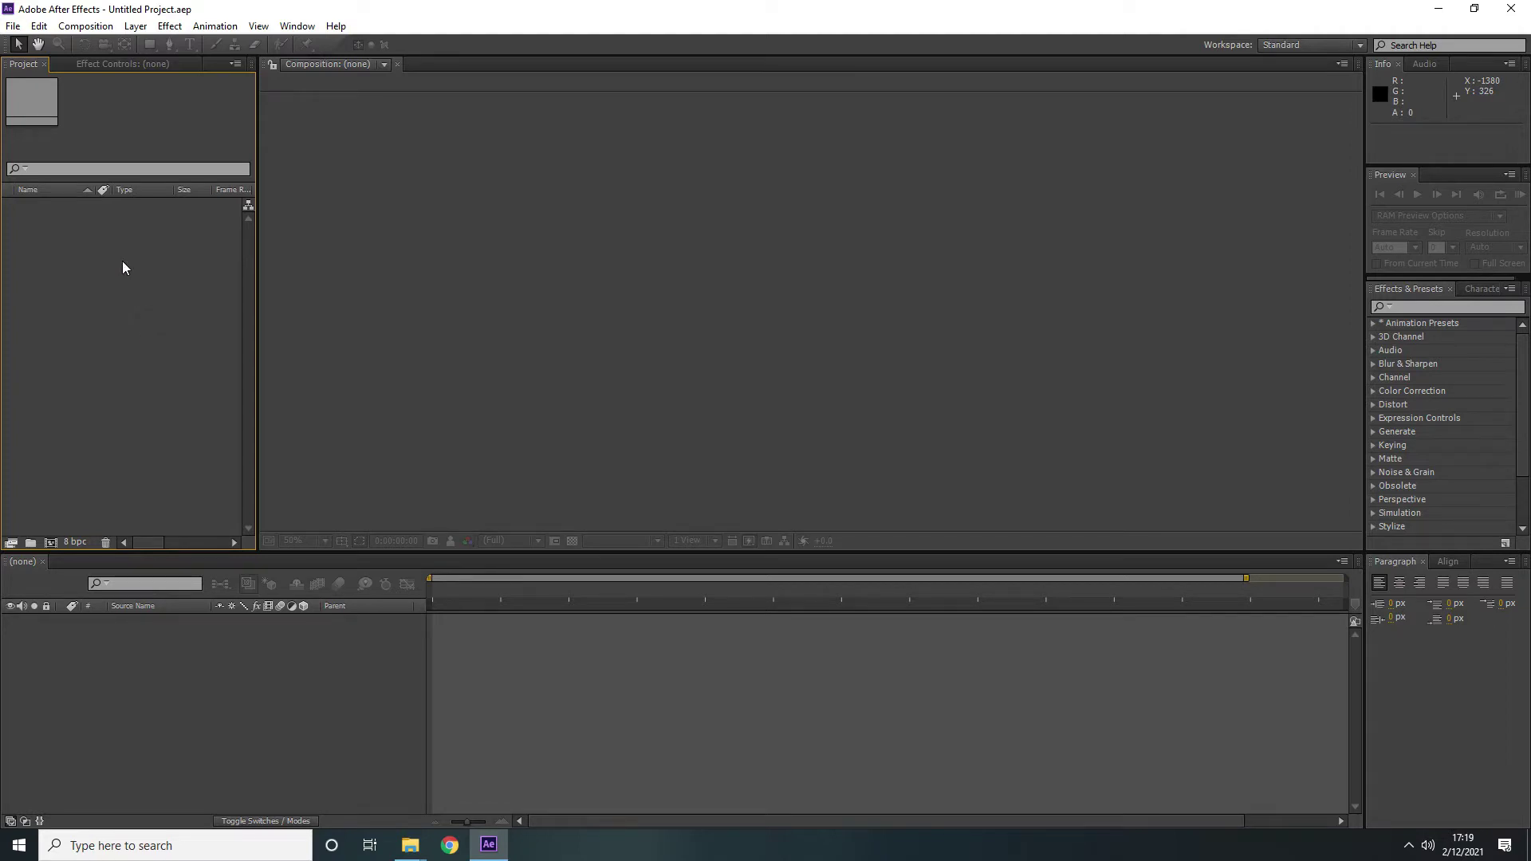
pyautogui.click(12, 26)
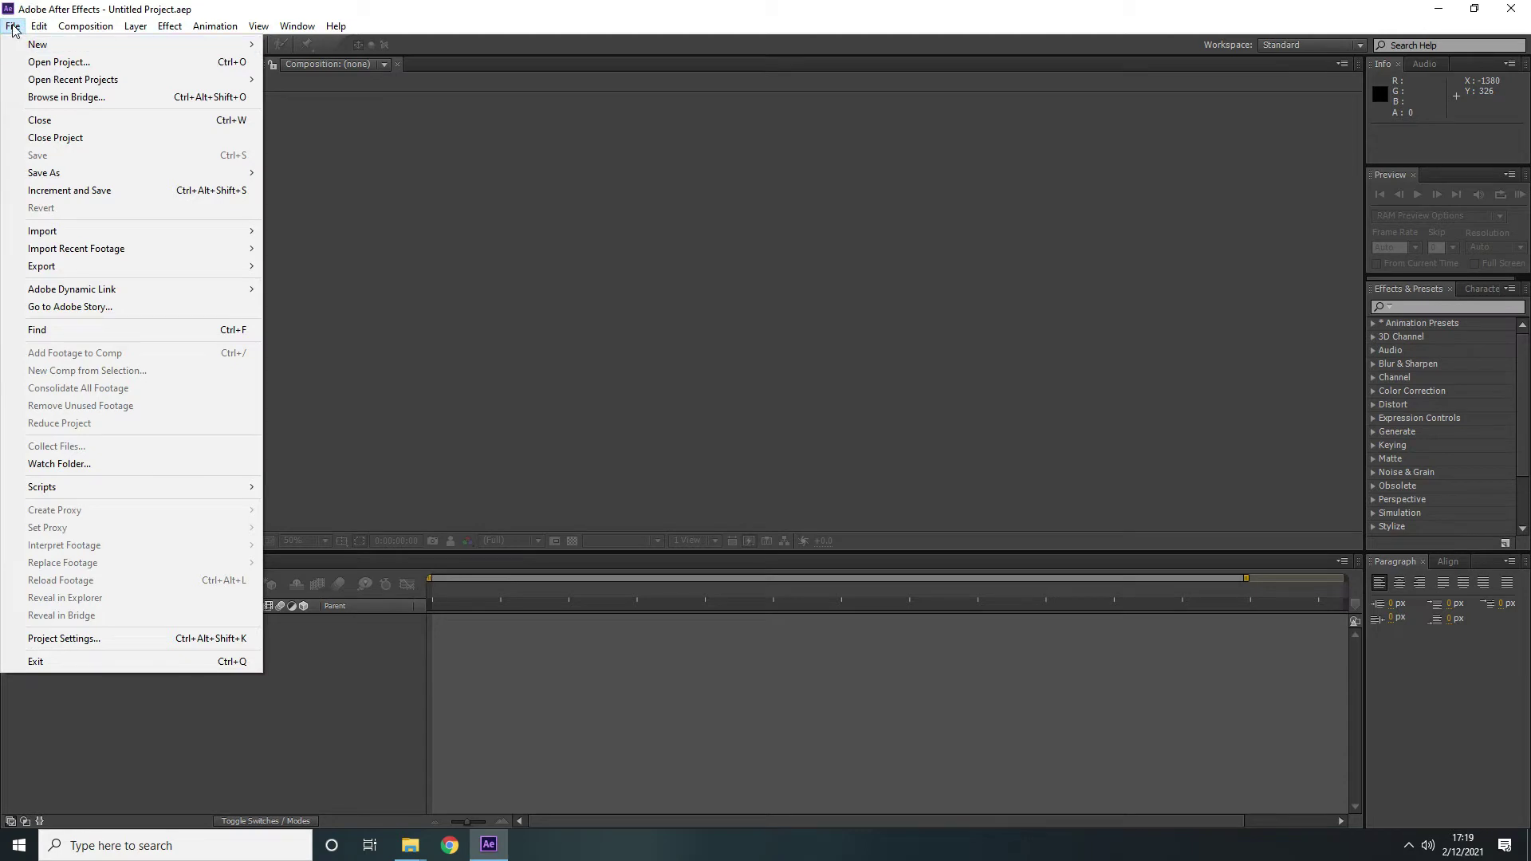
pyautogui.click(24, 26)
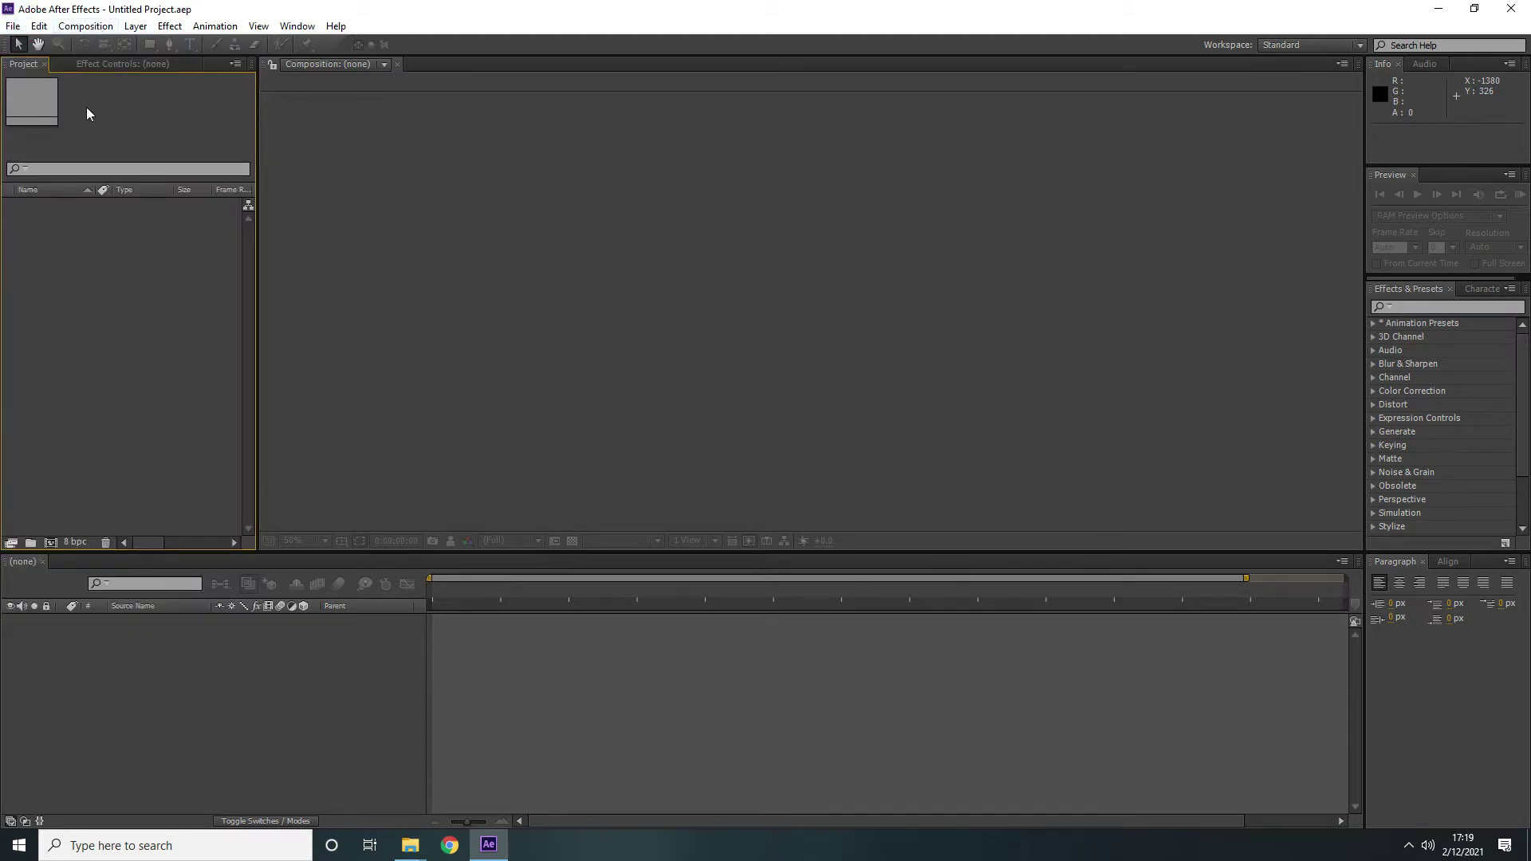
pyautogui.click(13, 26)
pyautogui.moveTo(54, 50)
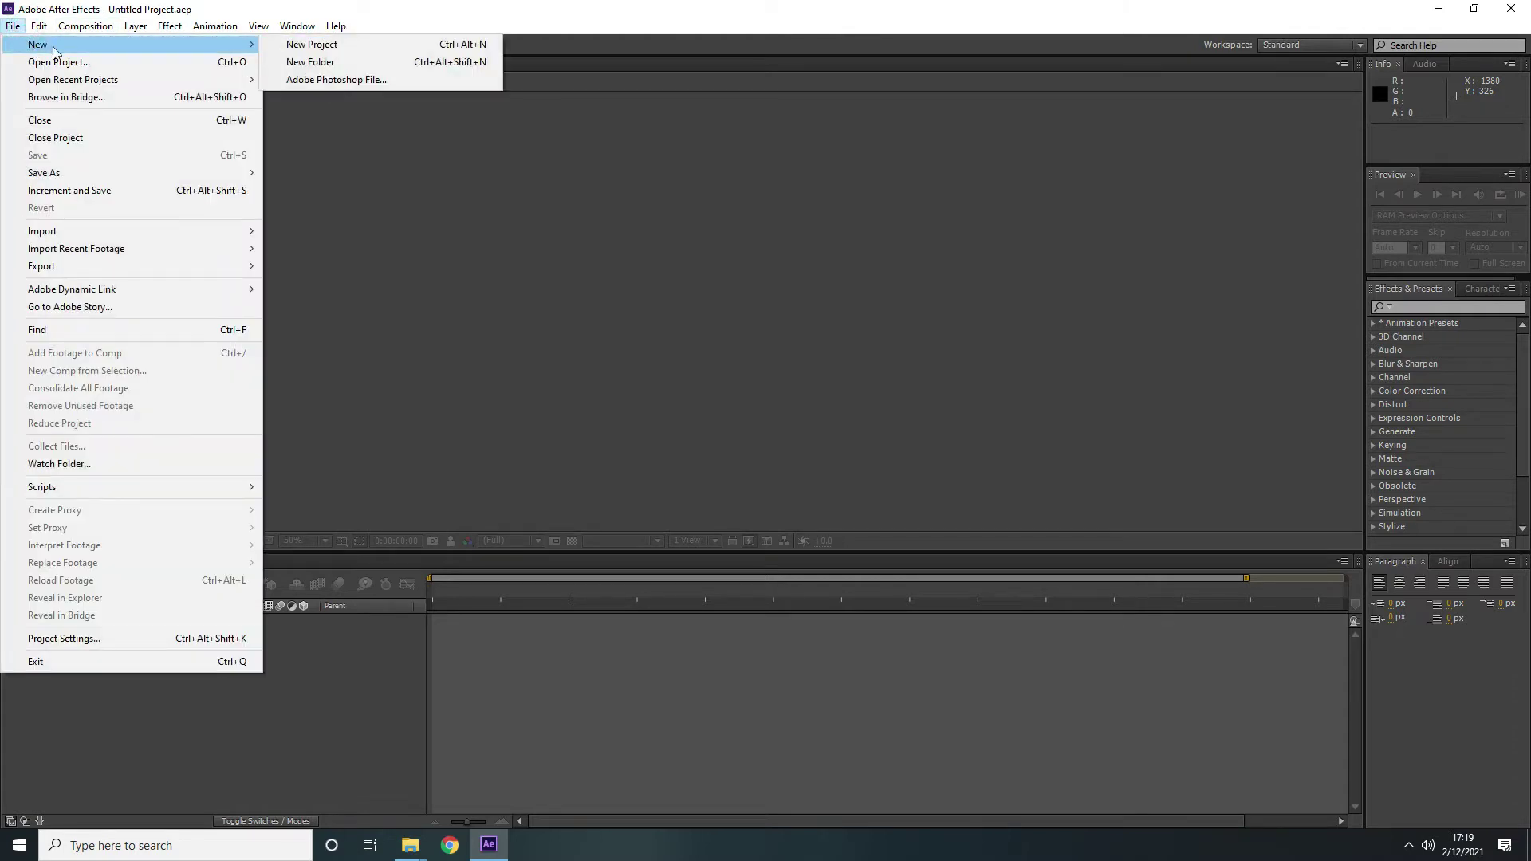
pyautogui.moveTo(88, 26)
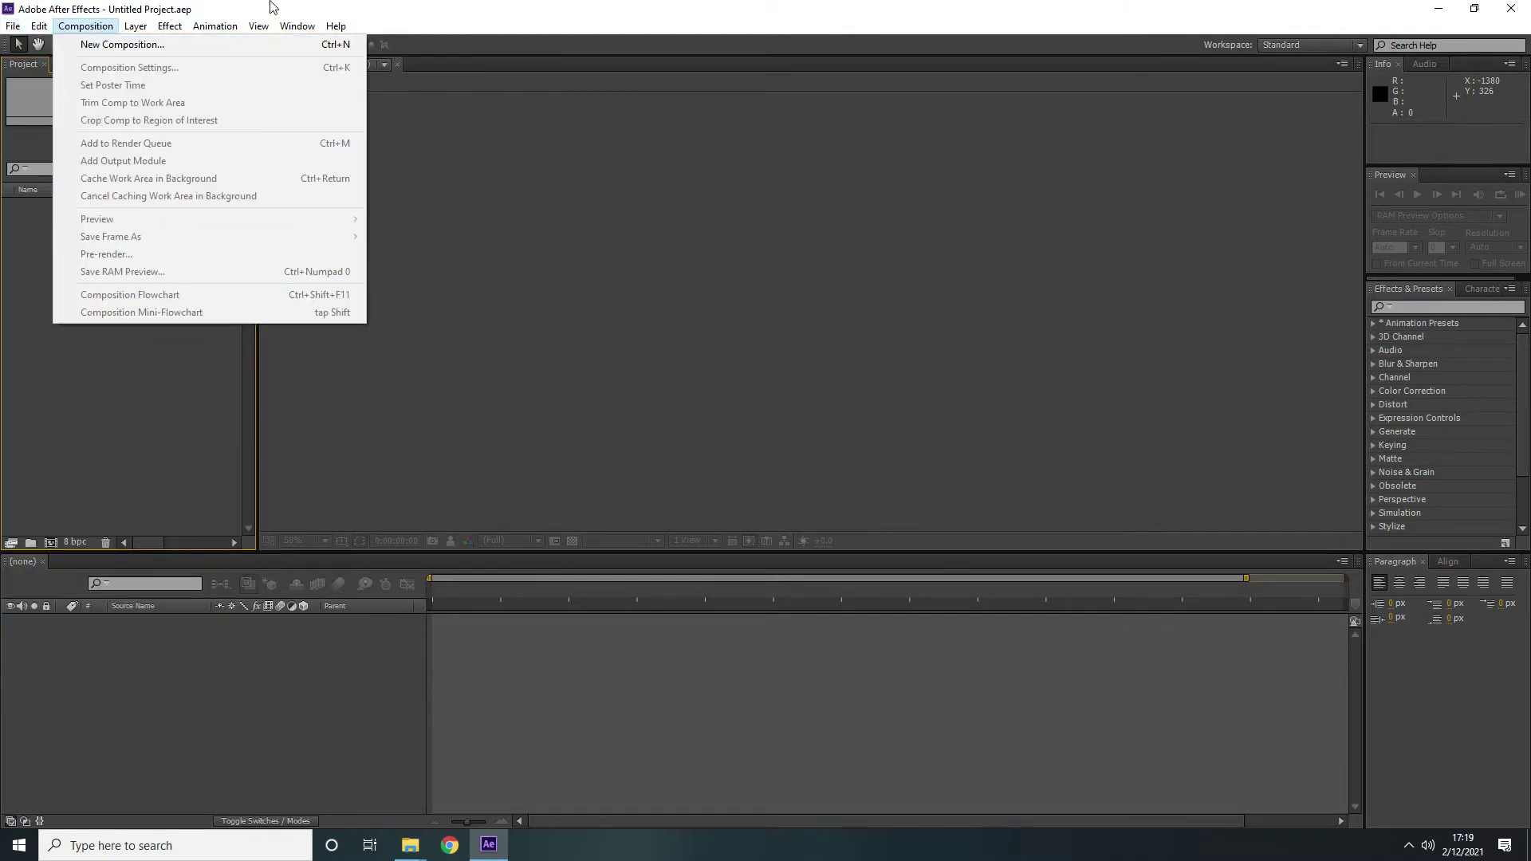
pyautogui.click(271, 7)
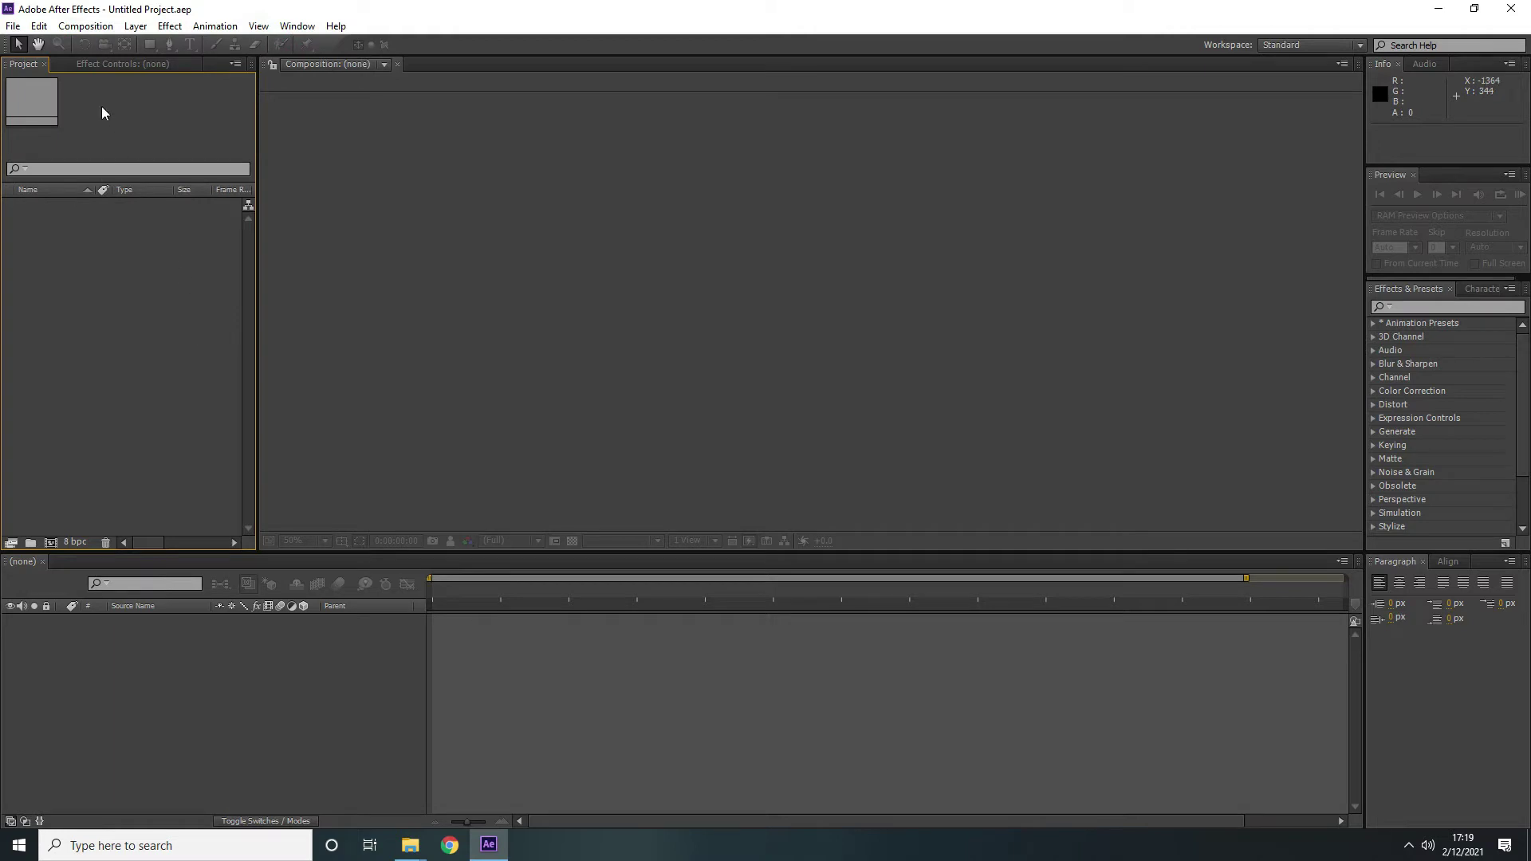
# Start a new composition and name it "Latihan 1"
pyautogui.click(90, 30)
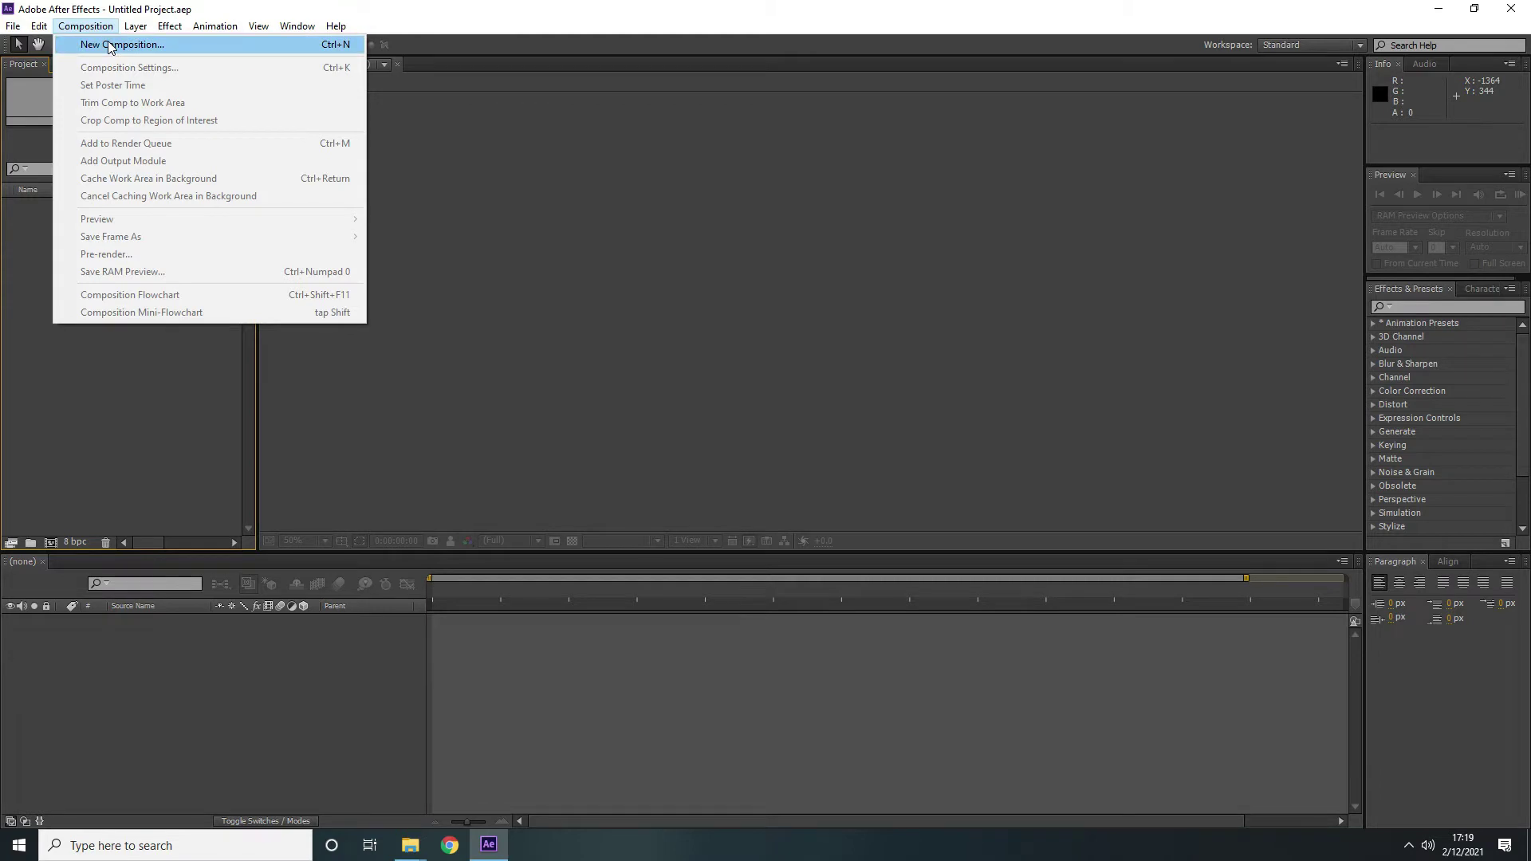
pyautogui.click(110, 45)
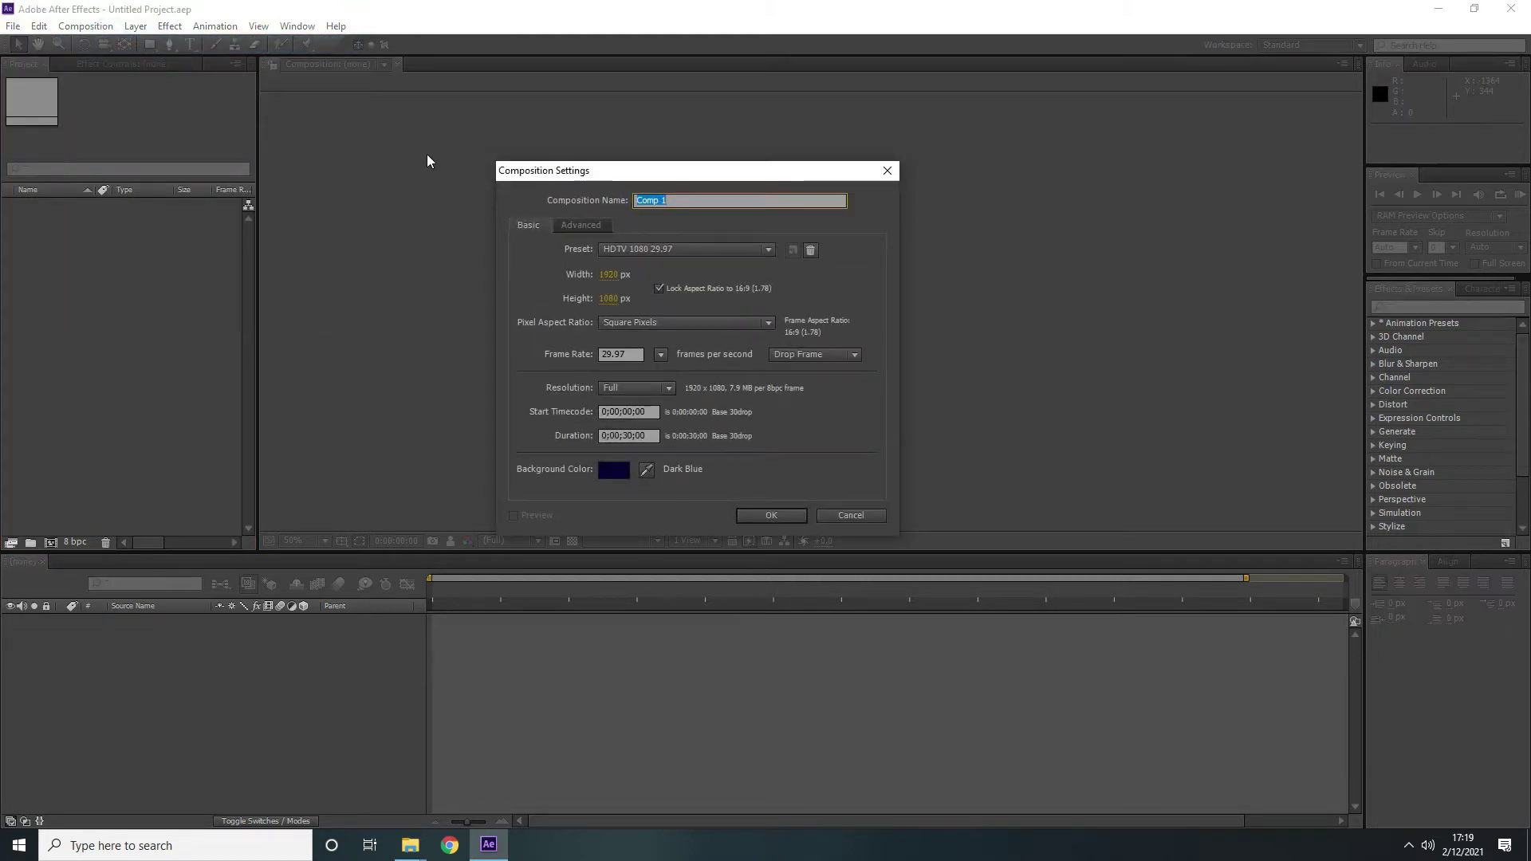
pyautogui.moveTo(604, 179); pyautogui.dragTo(608, 159)
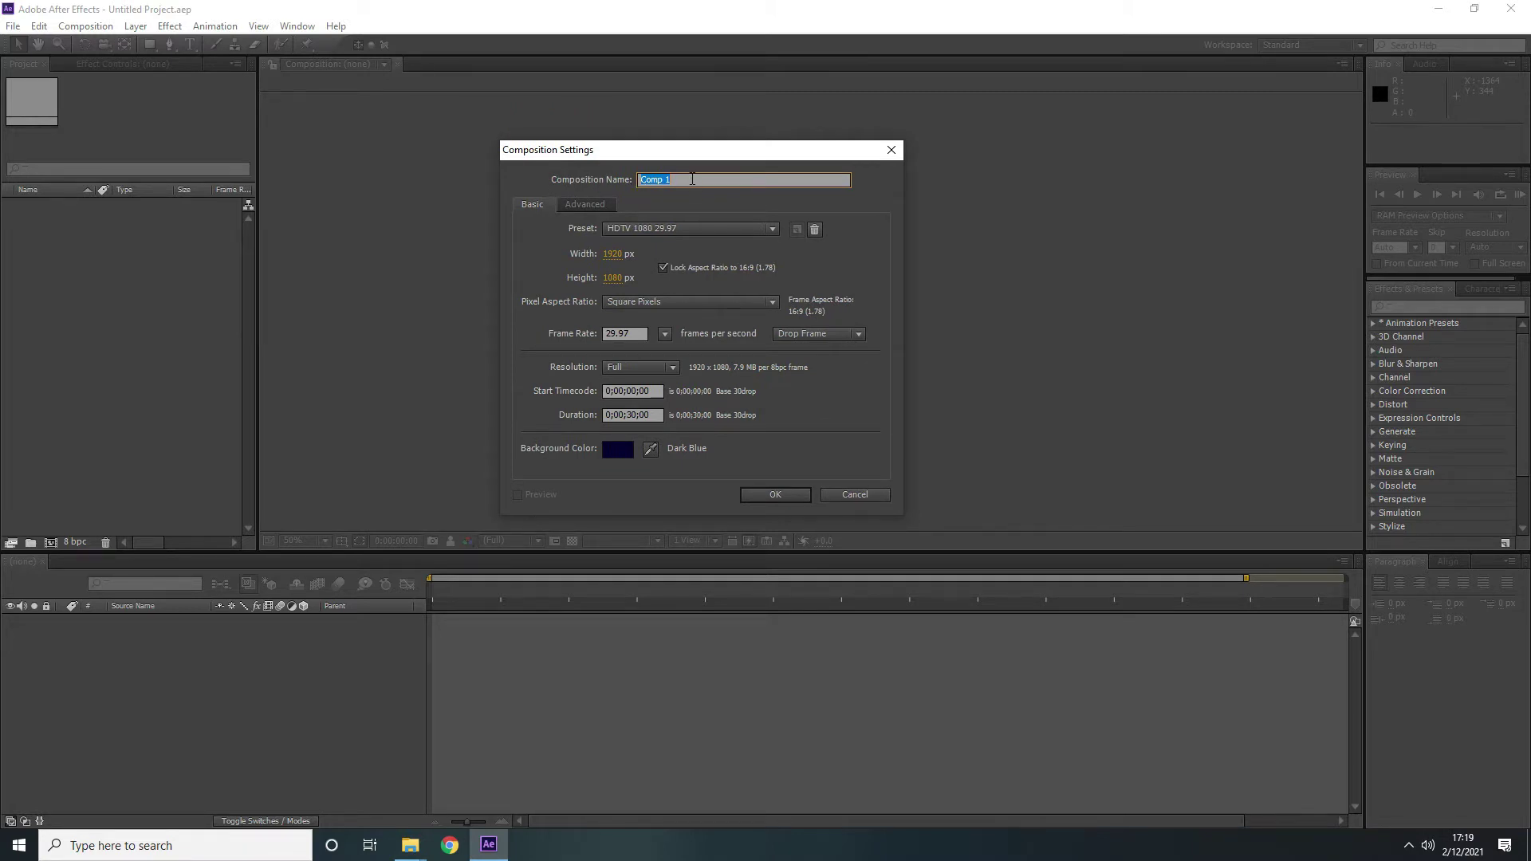
pyautogui.write('Lathan')
# Choose the HDTV 1080 29.97 preset for the composition and review the frame rate options, keeping 29.97 frames per second
pyautogui.click(683, 227)
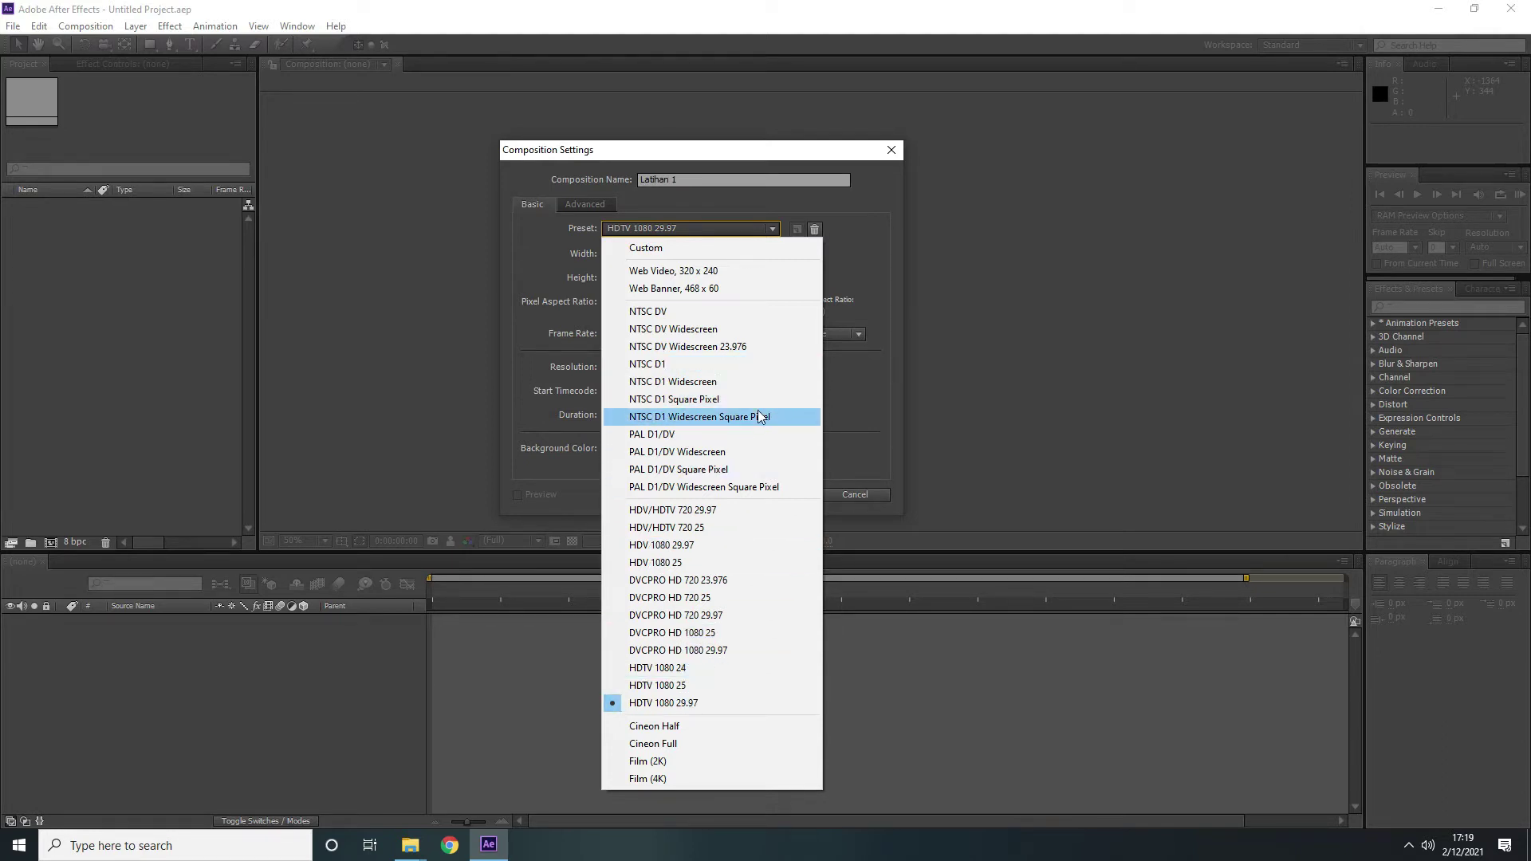
pyautogui.click(719, 709)
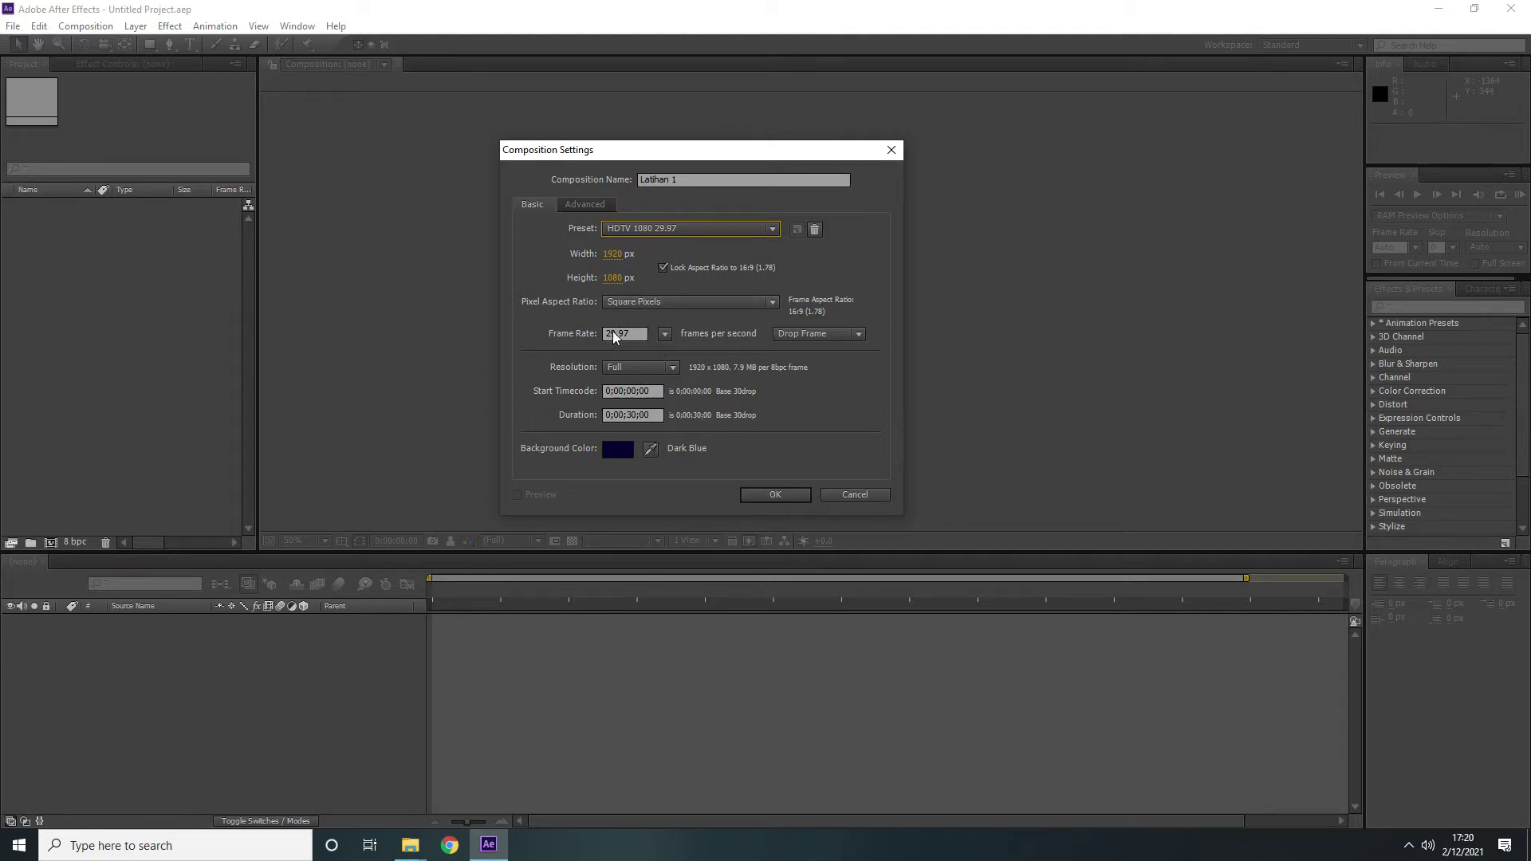
pyautogui.click(665, 334)
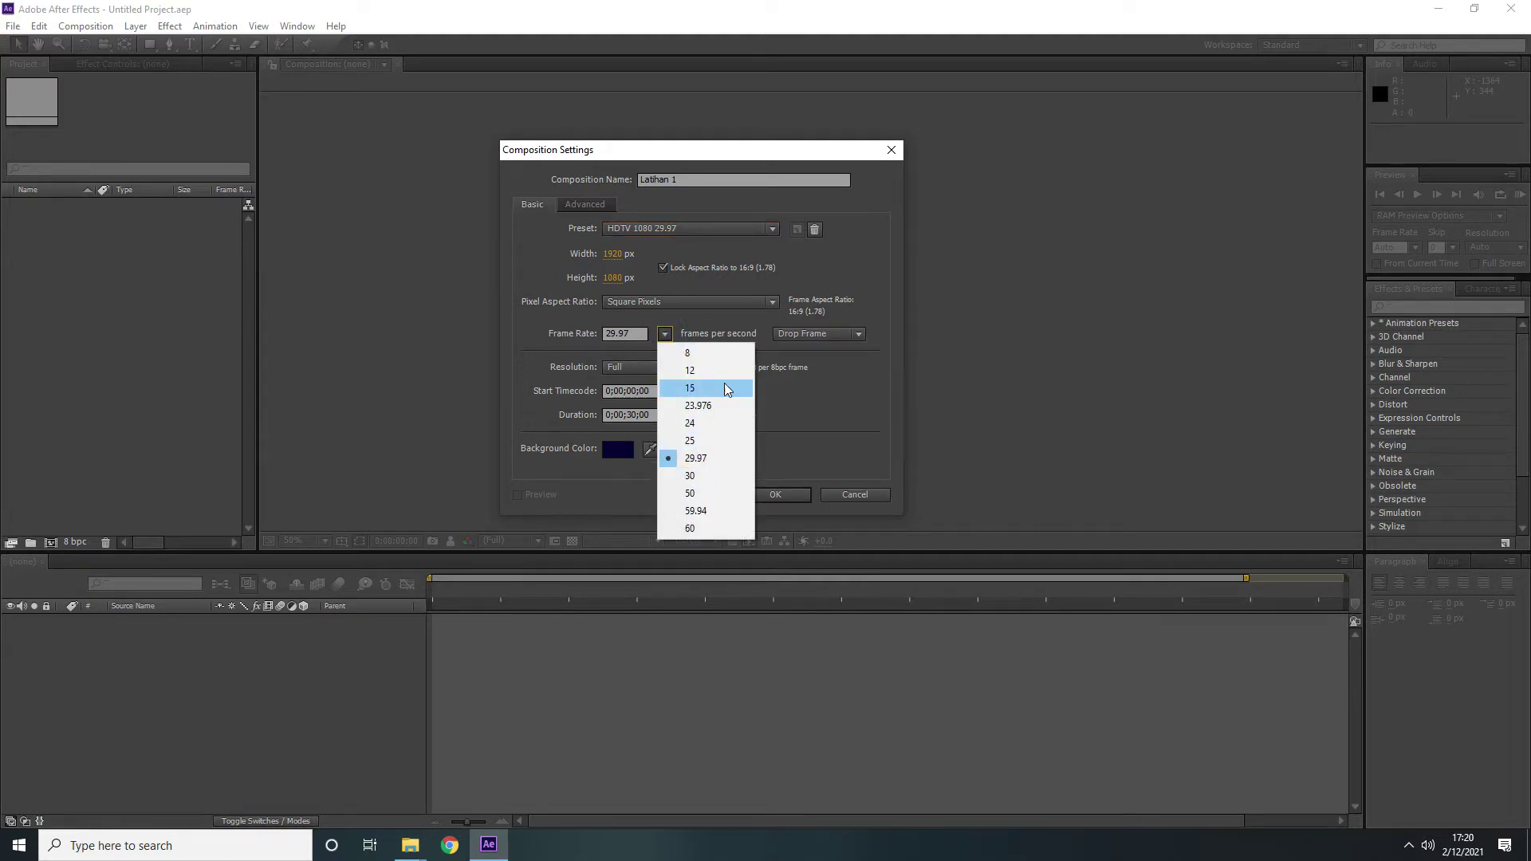
pyautogui.click(824, 392)
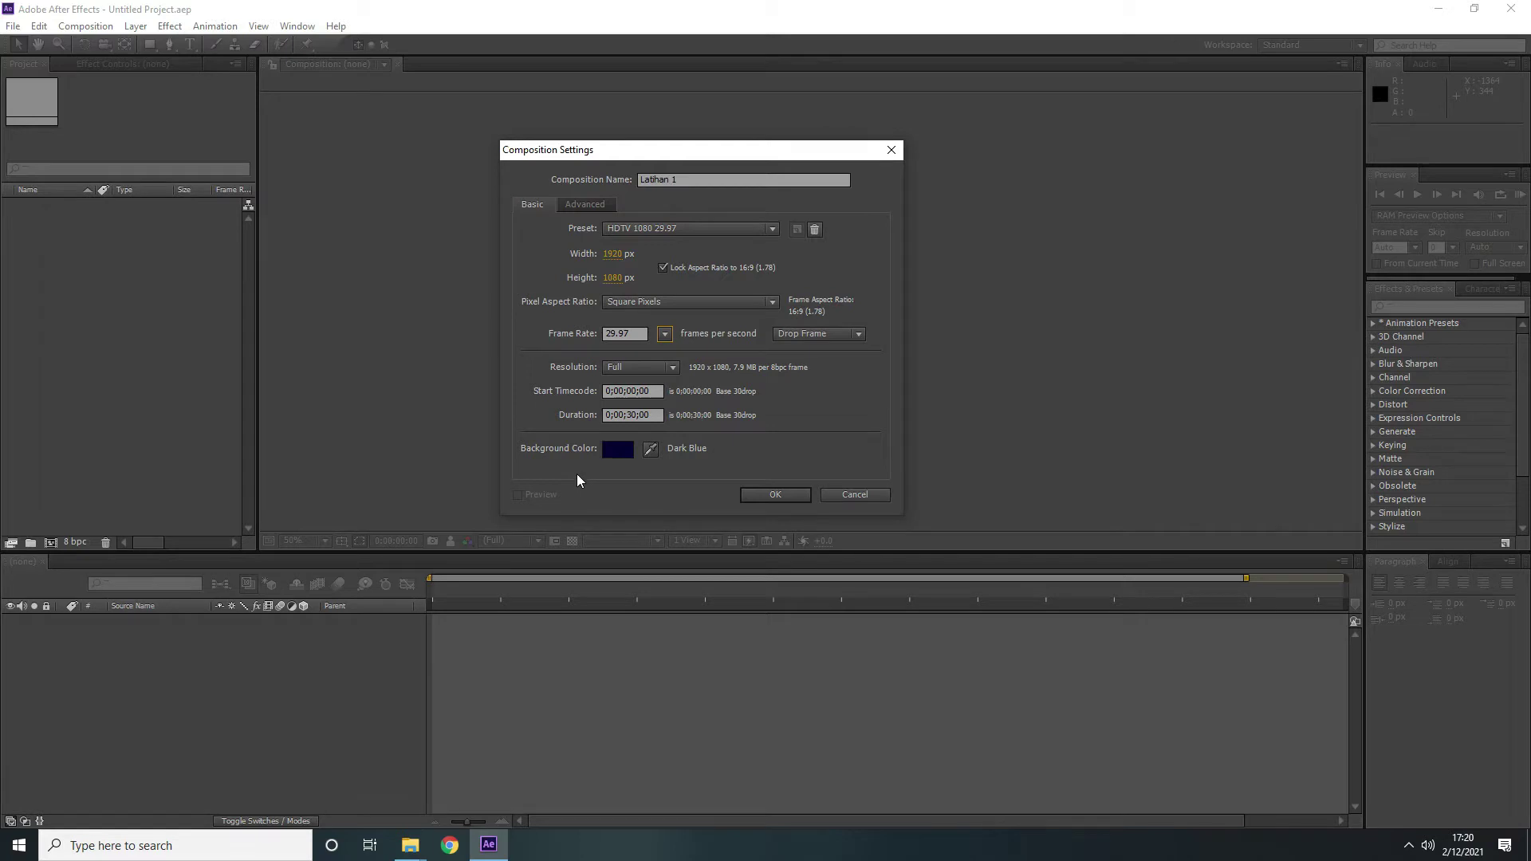
# Pick a dark blue background color for the composition and accept it
pyautogui.click(624, 452)
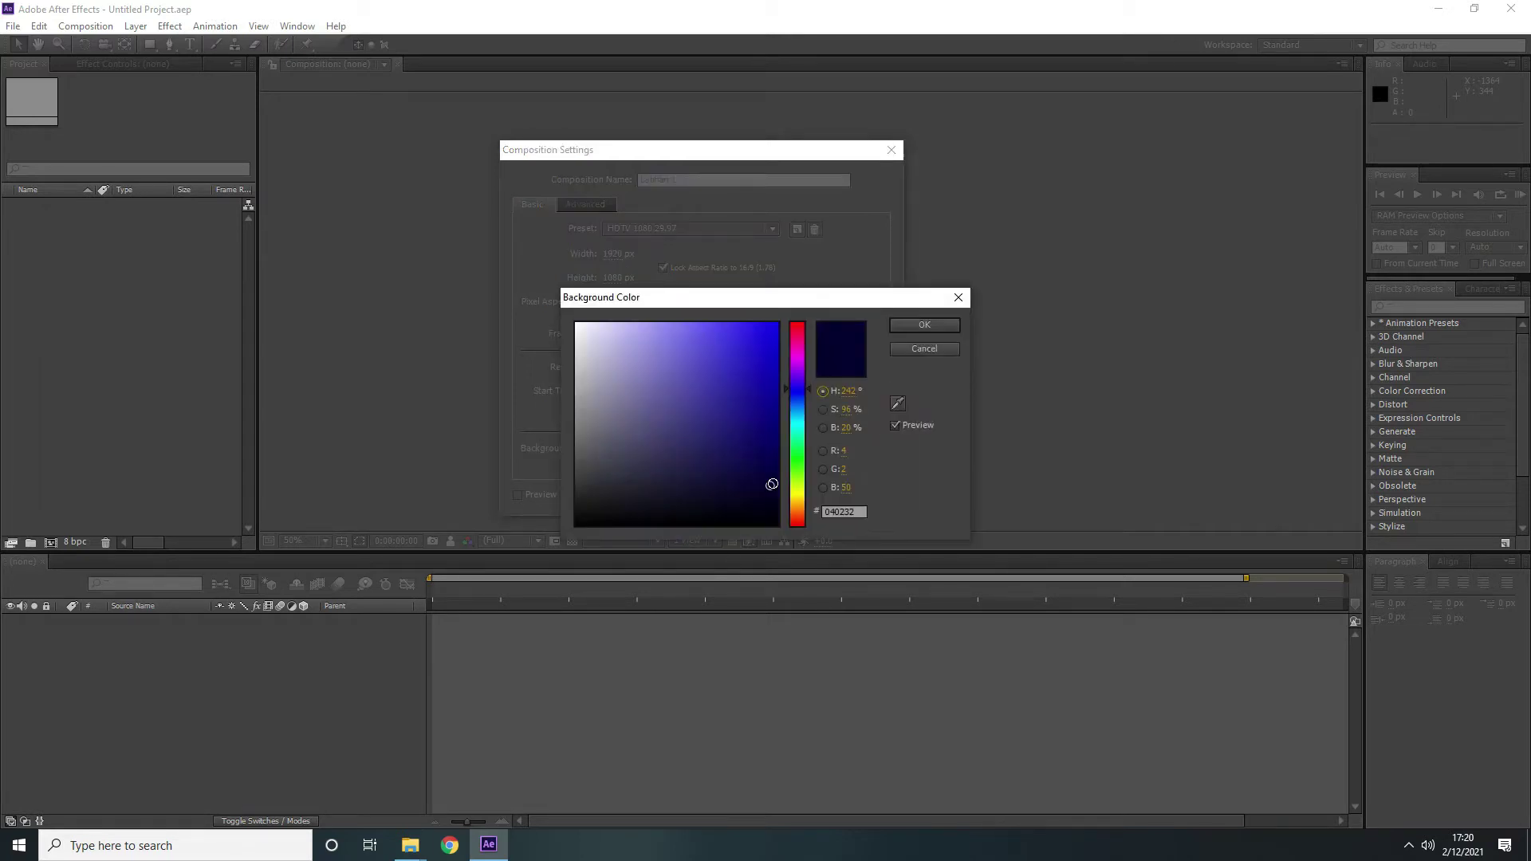
pyautogui.click(774, 480)
pyautogui.click(915, 327)
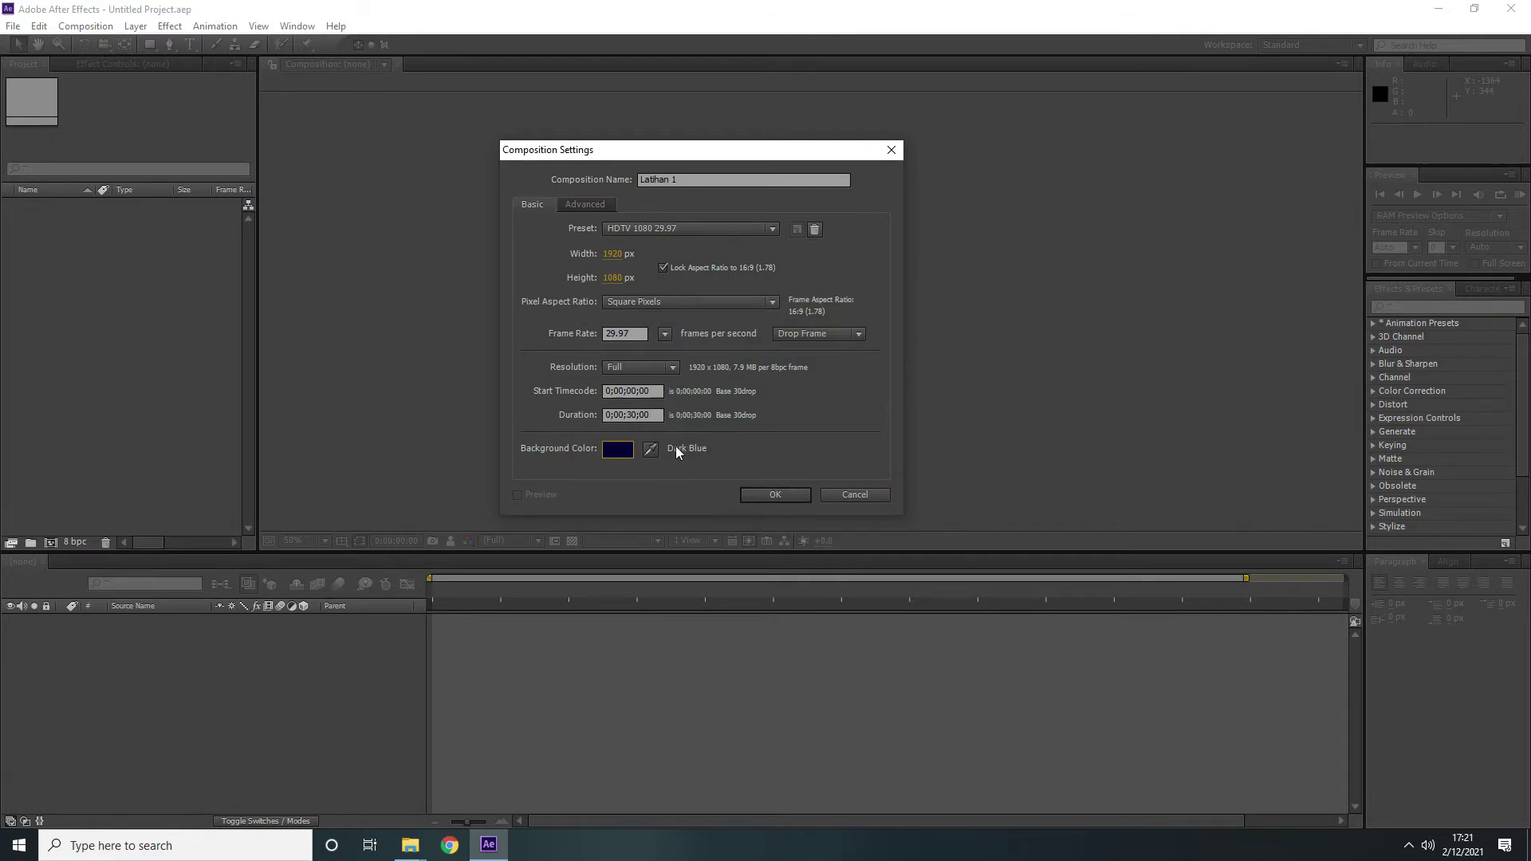
# Check the advanced renderer and motion blur settings, create the "Latihan 1" composition and select it in the project
pyautogui.click(591, 206)
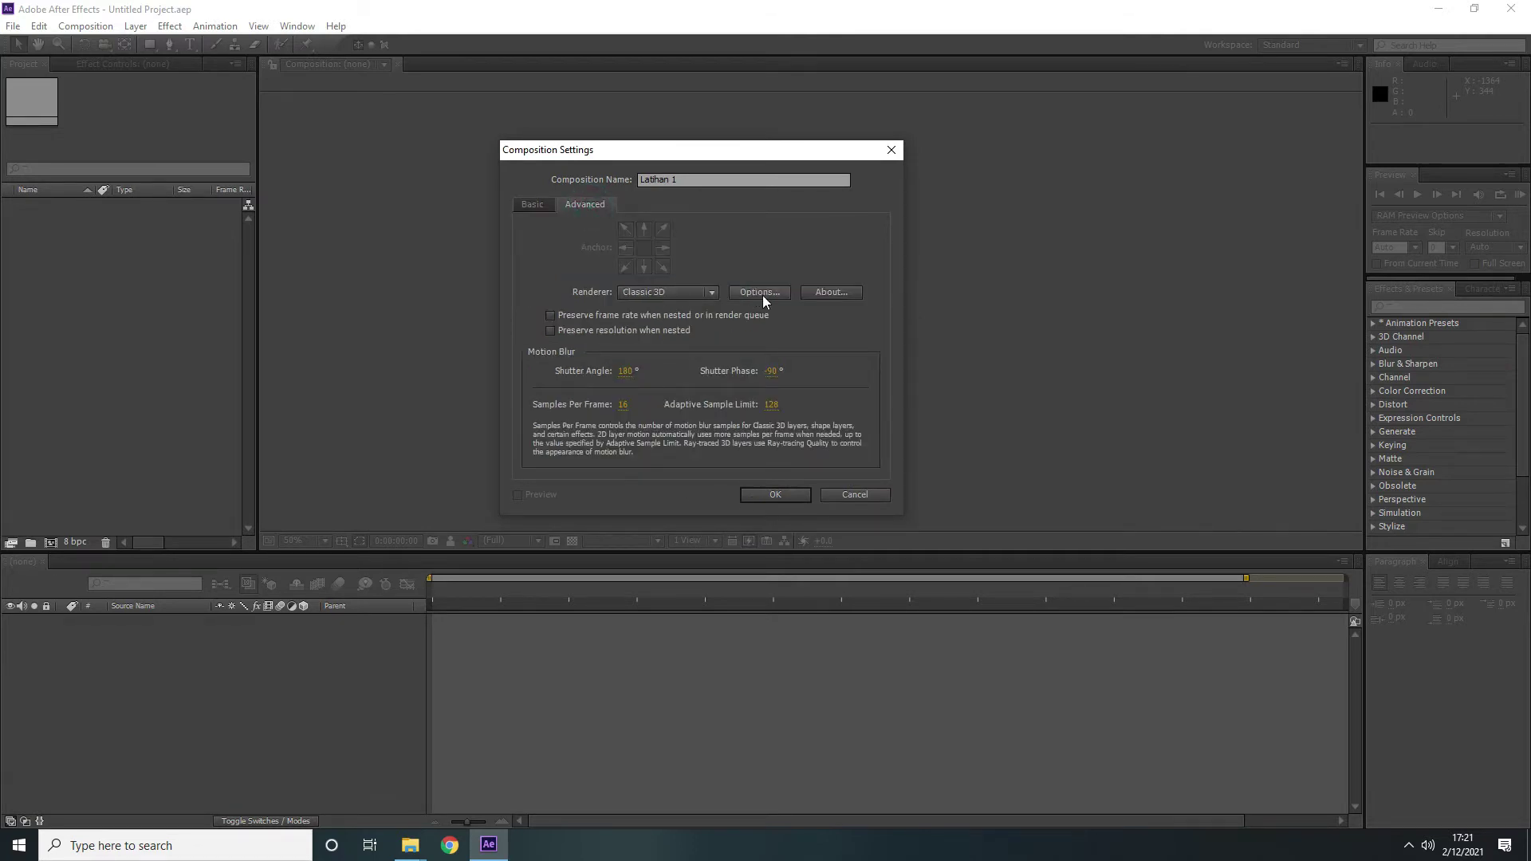
pyautogui.click(522, 207)
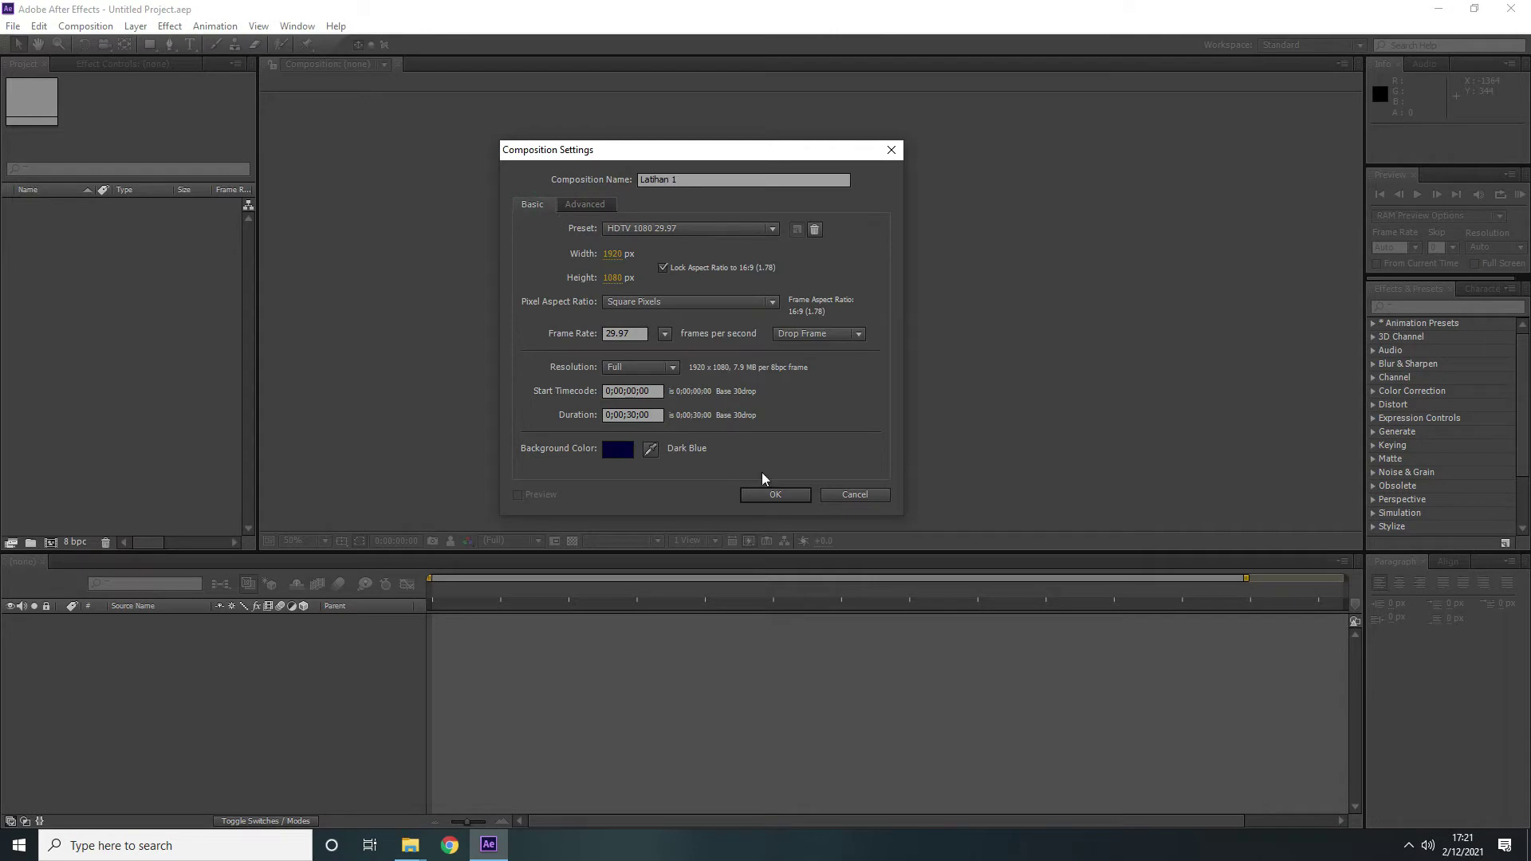
pyautogui.click(775, 495)
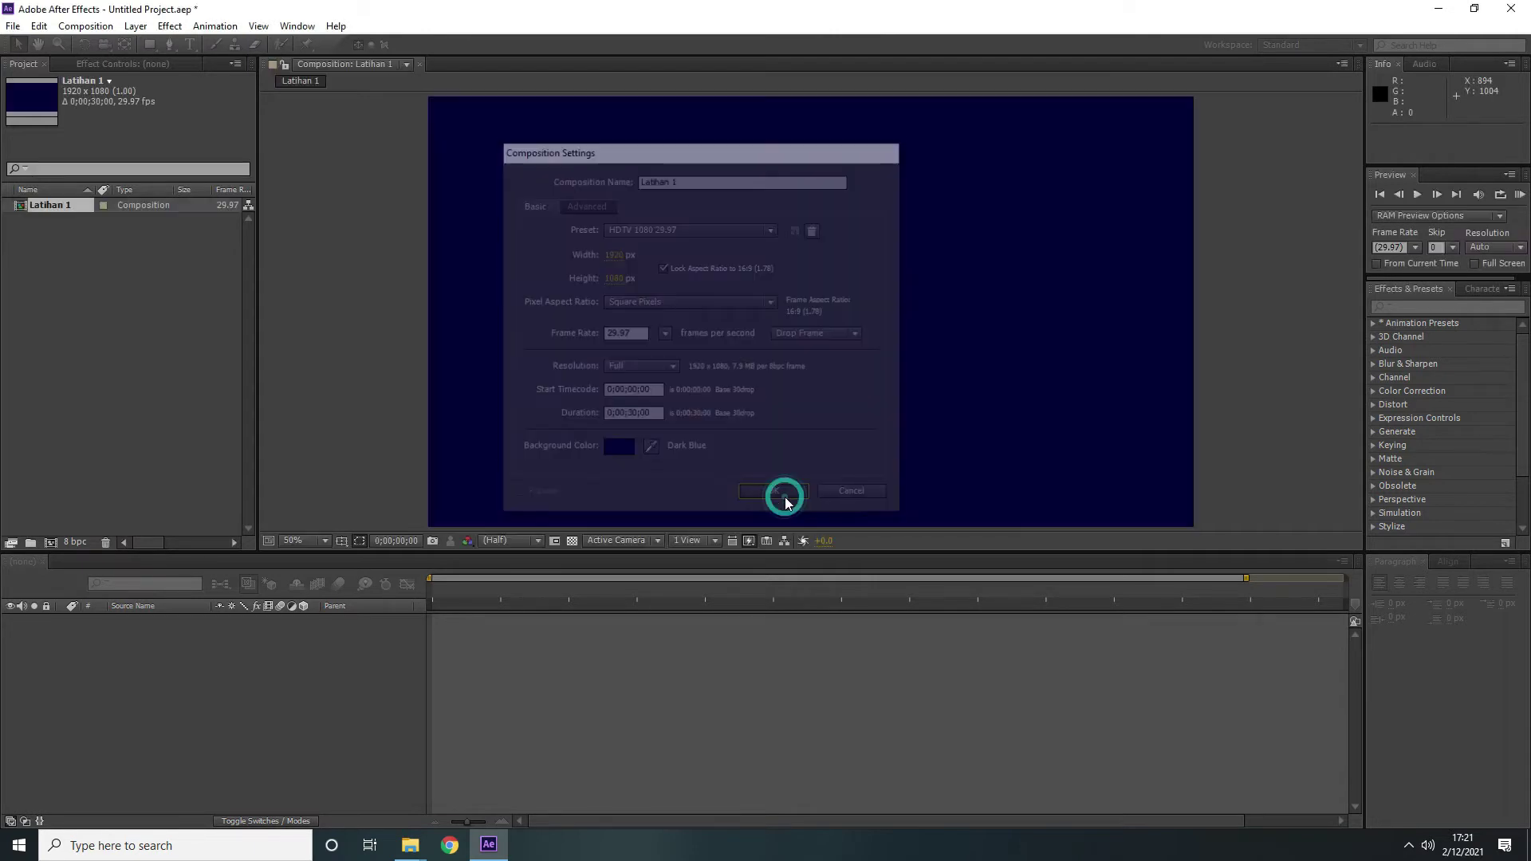
pyautogui.click(132, 268)
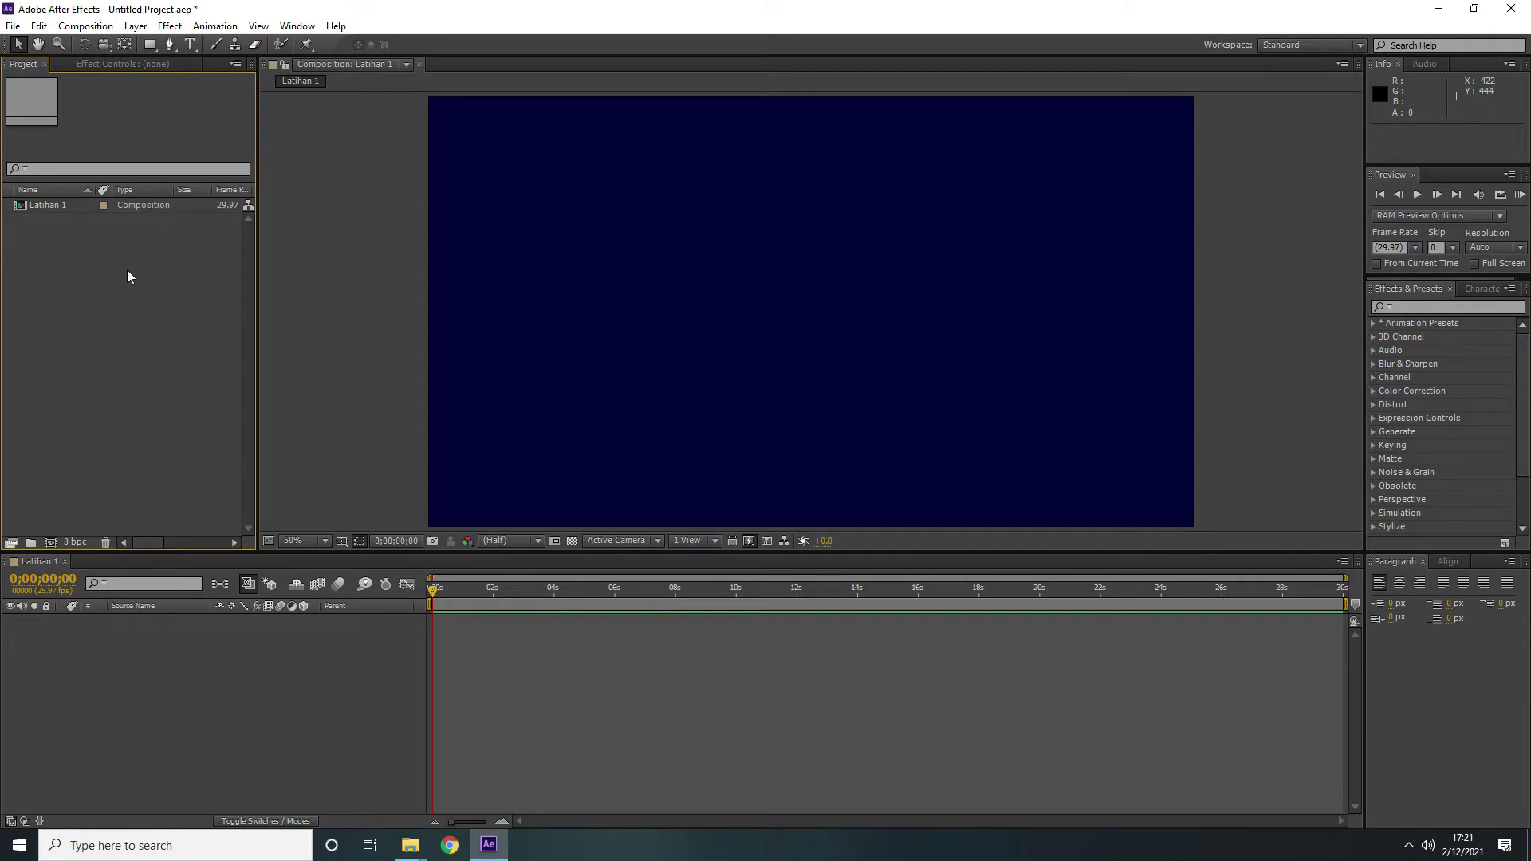
pyautogui.click(174, 207)
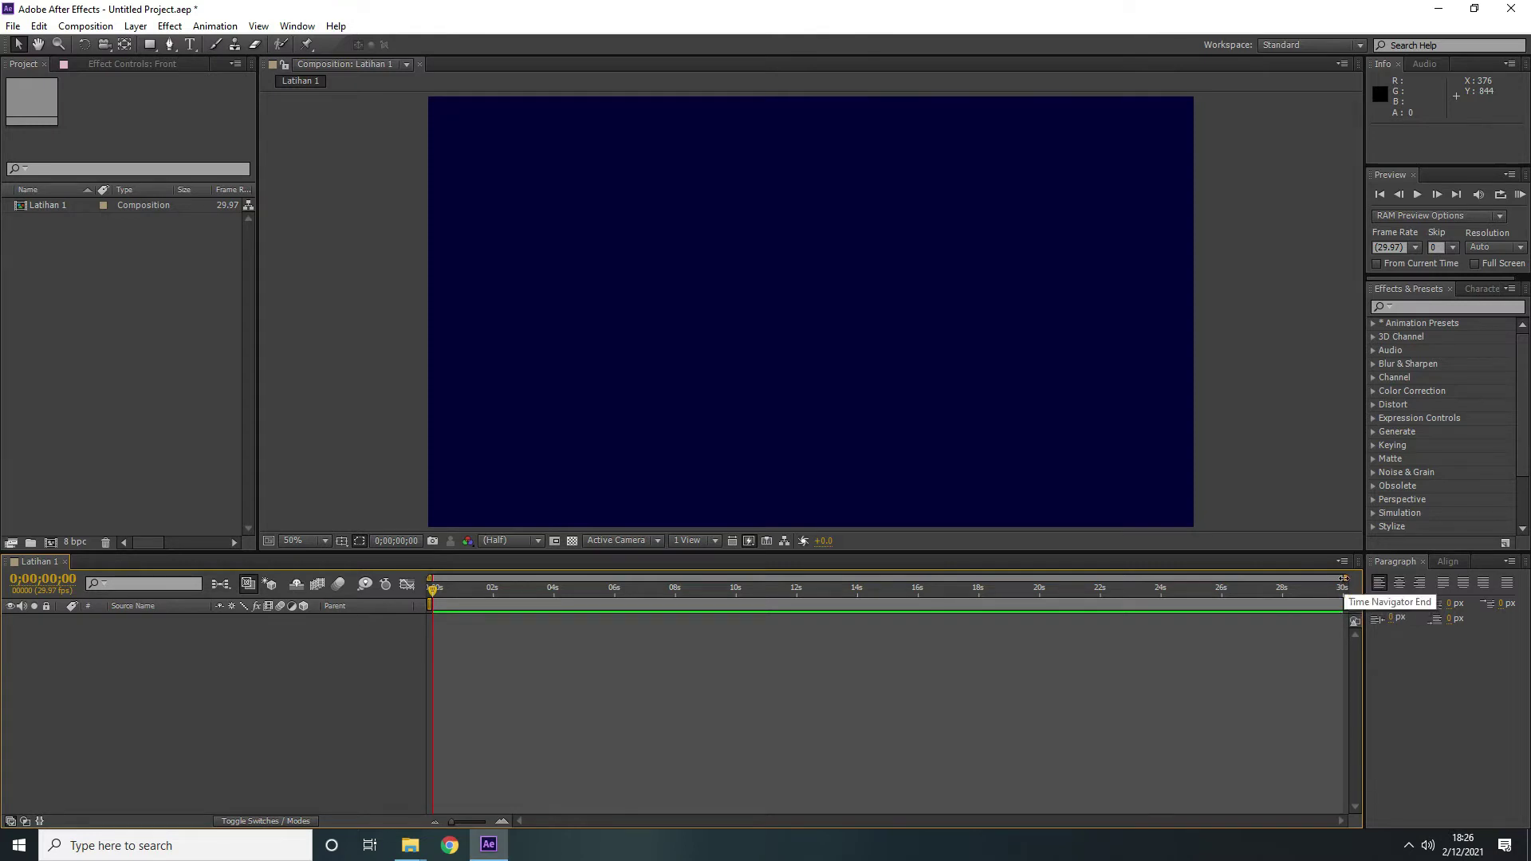
# Examine how the time navigator rescales the timeline from about 3 seconds to the full 30 seconds, and review the composition settings
pyautogui.moveTo(1343, 578); pyautogui.dragTo(527, 576)
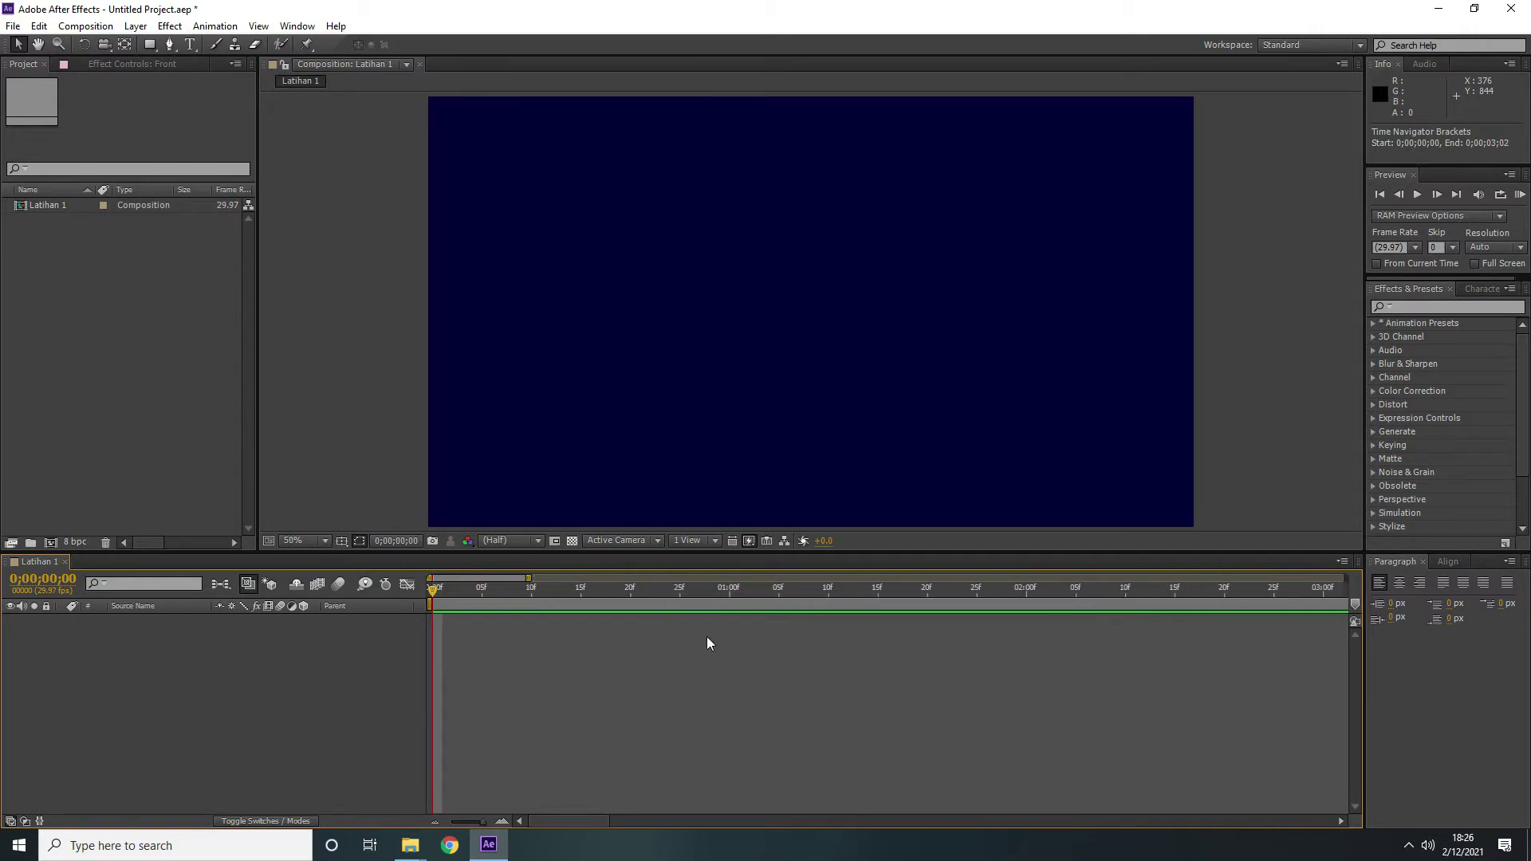
pyautogui.click(101, 27)
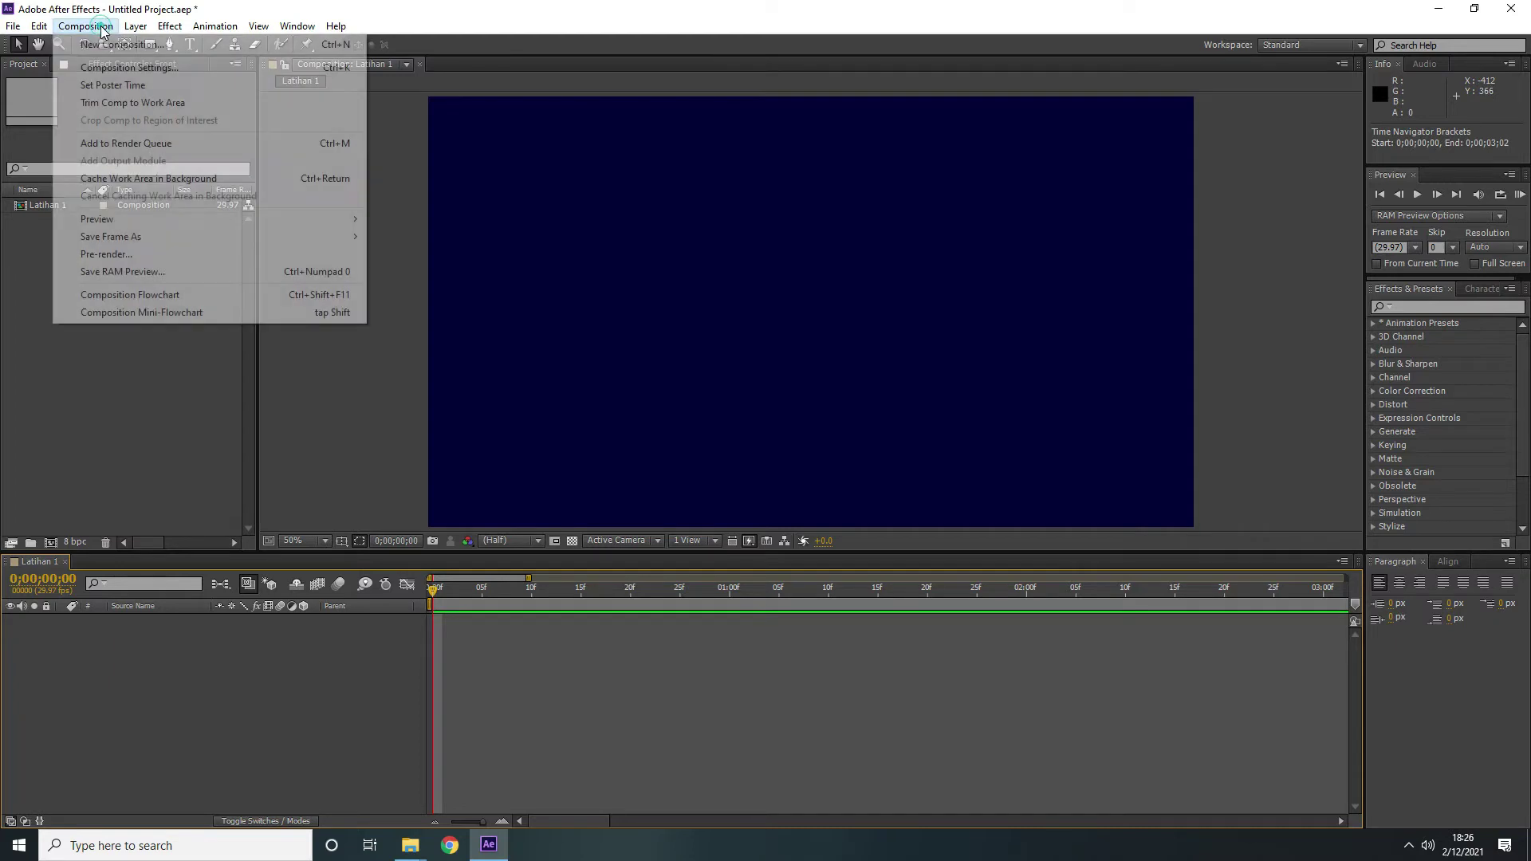
pyautogui.click(142, 70)
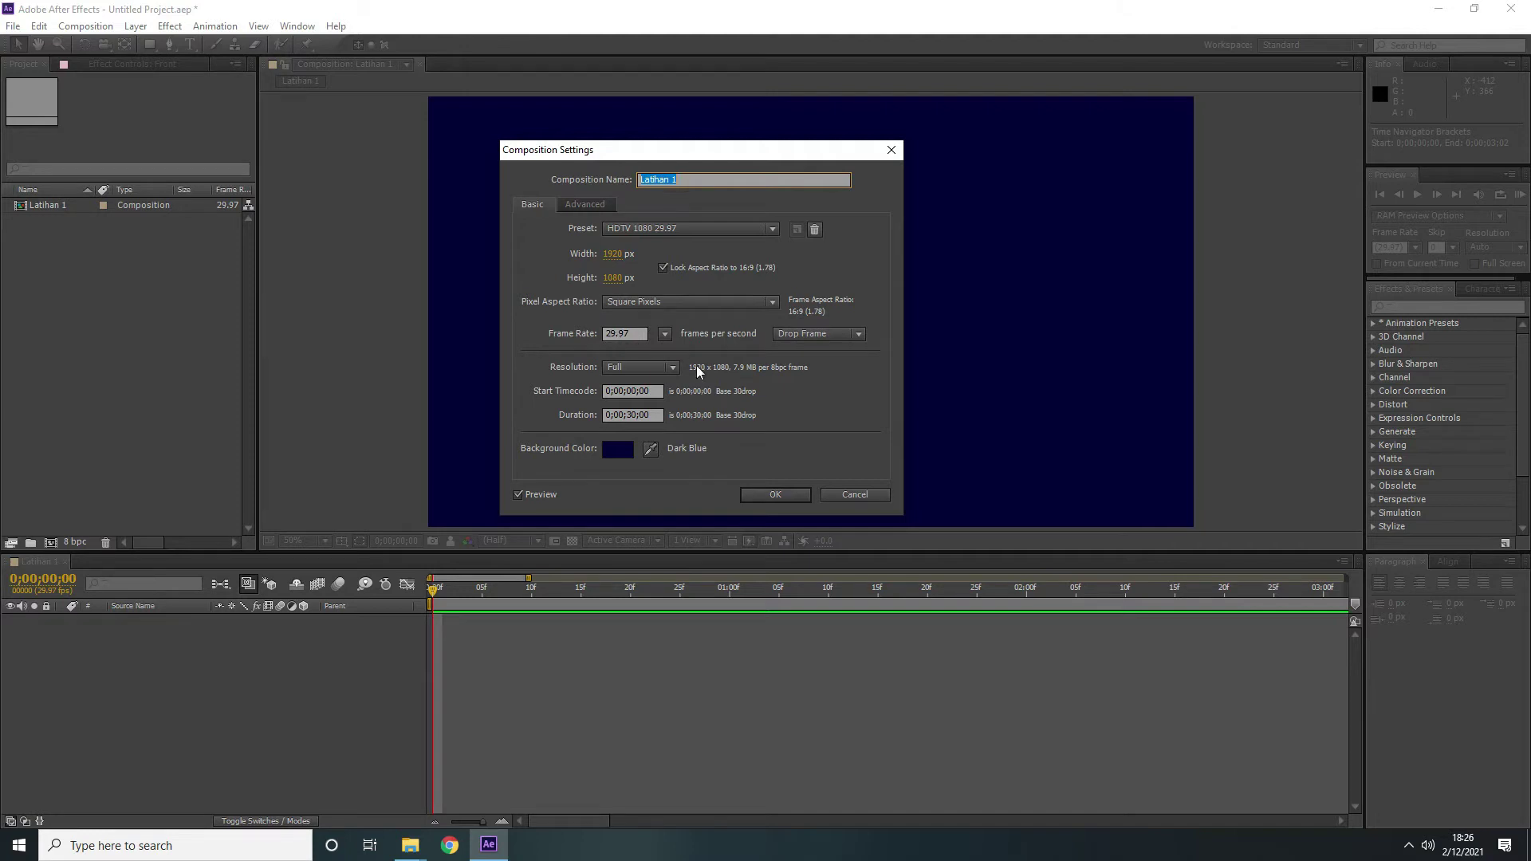
pyautogui.click(775, 494)
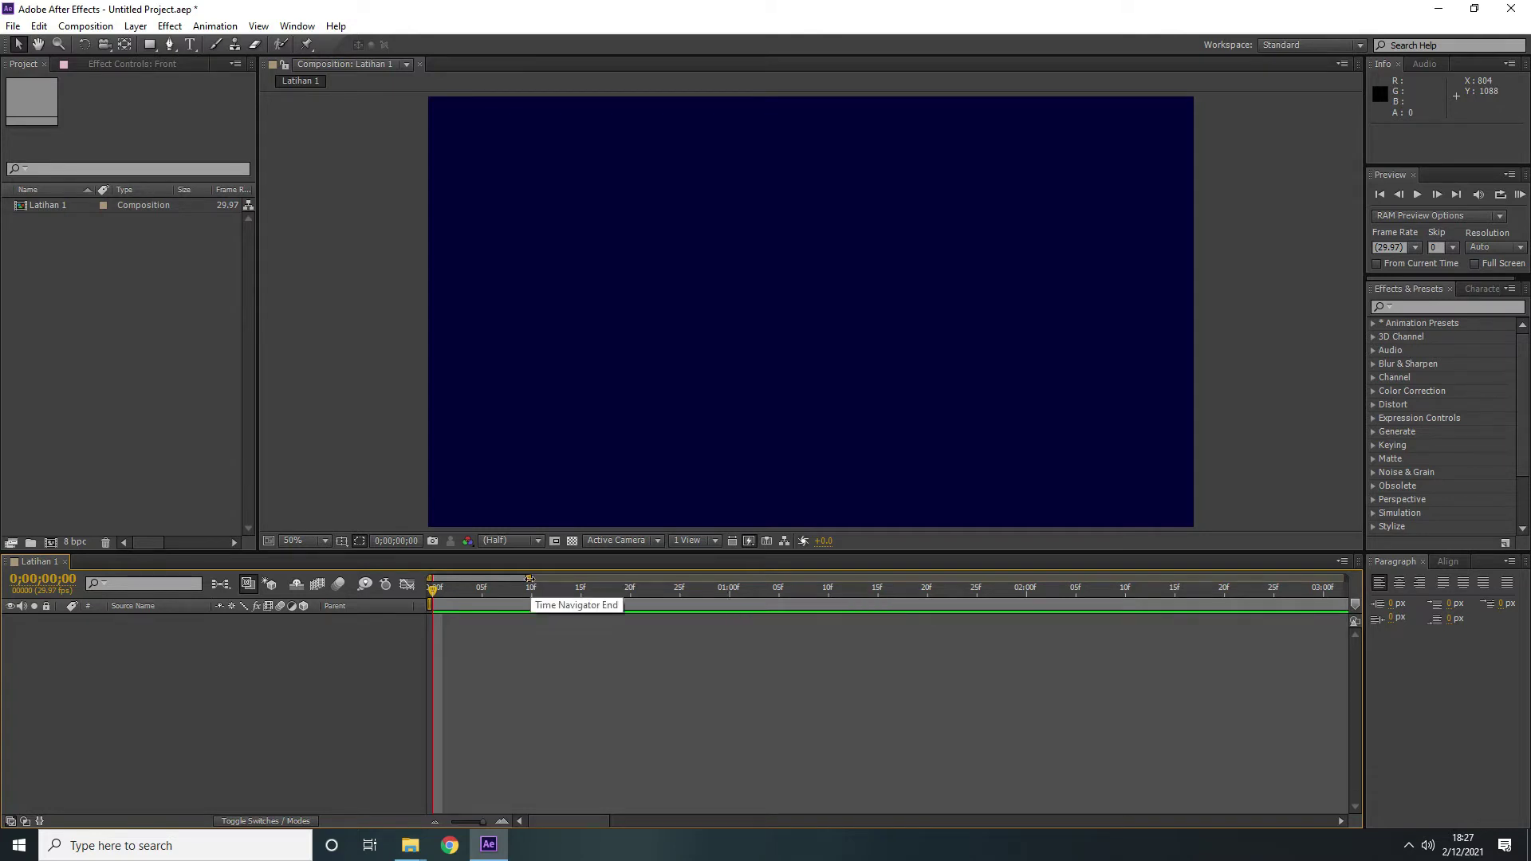
pyautogui.moveTo(529, 578)
pyautogui.mouseDown()
pyautogui.moveTo(670, 578)
pyautogui.moveTo(541, 587)
pyautogui.mouseUp()
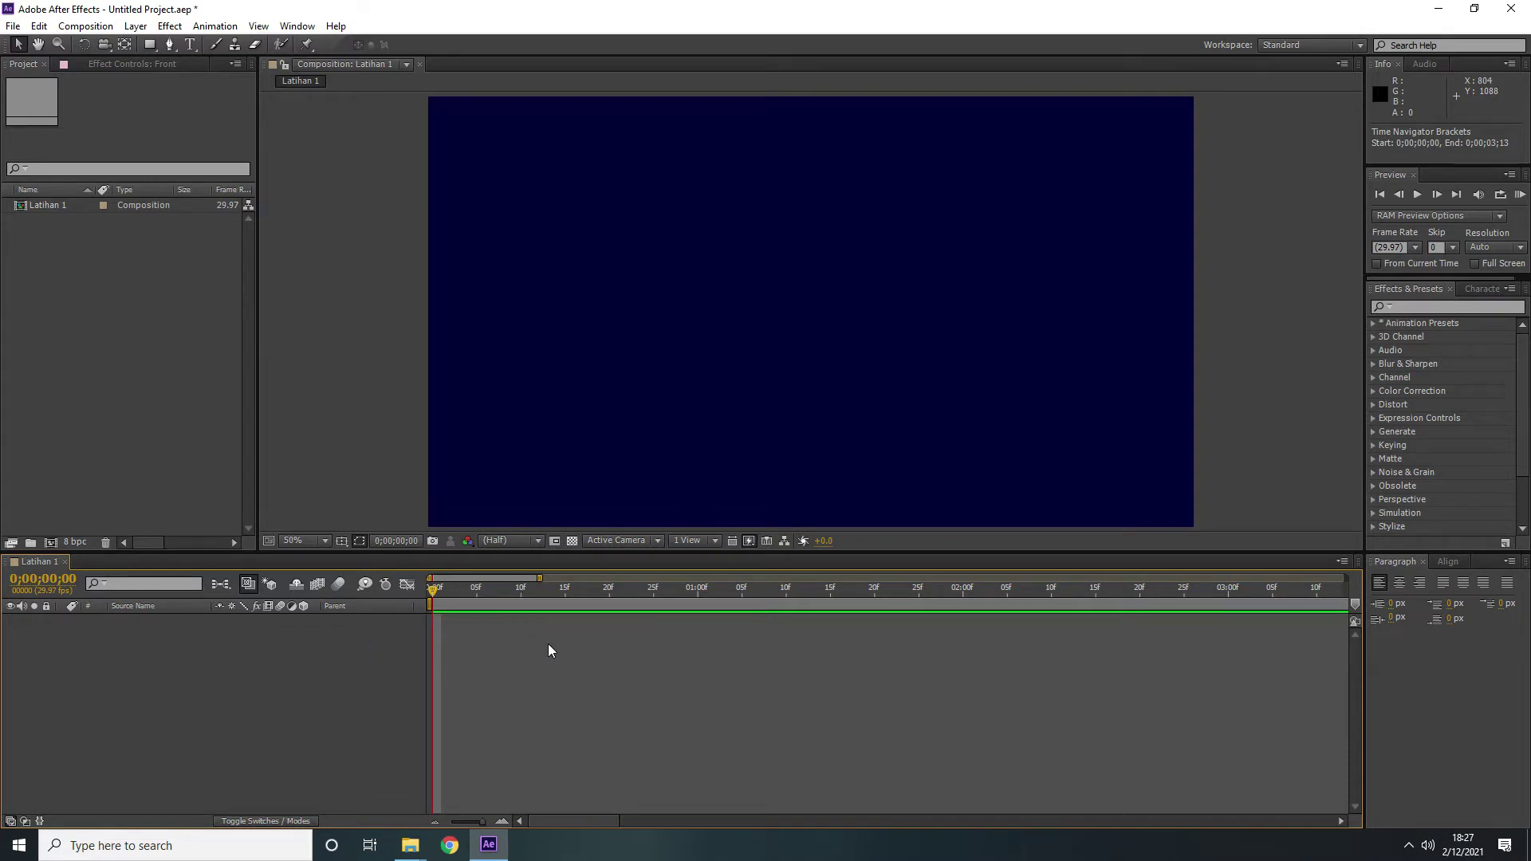
pyautogui.moveTo(539, 578); pyautogui.dragTo(1347, 584)
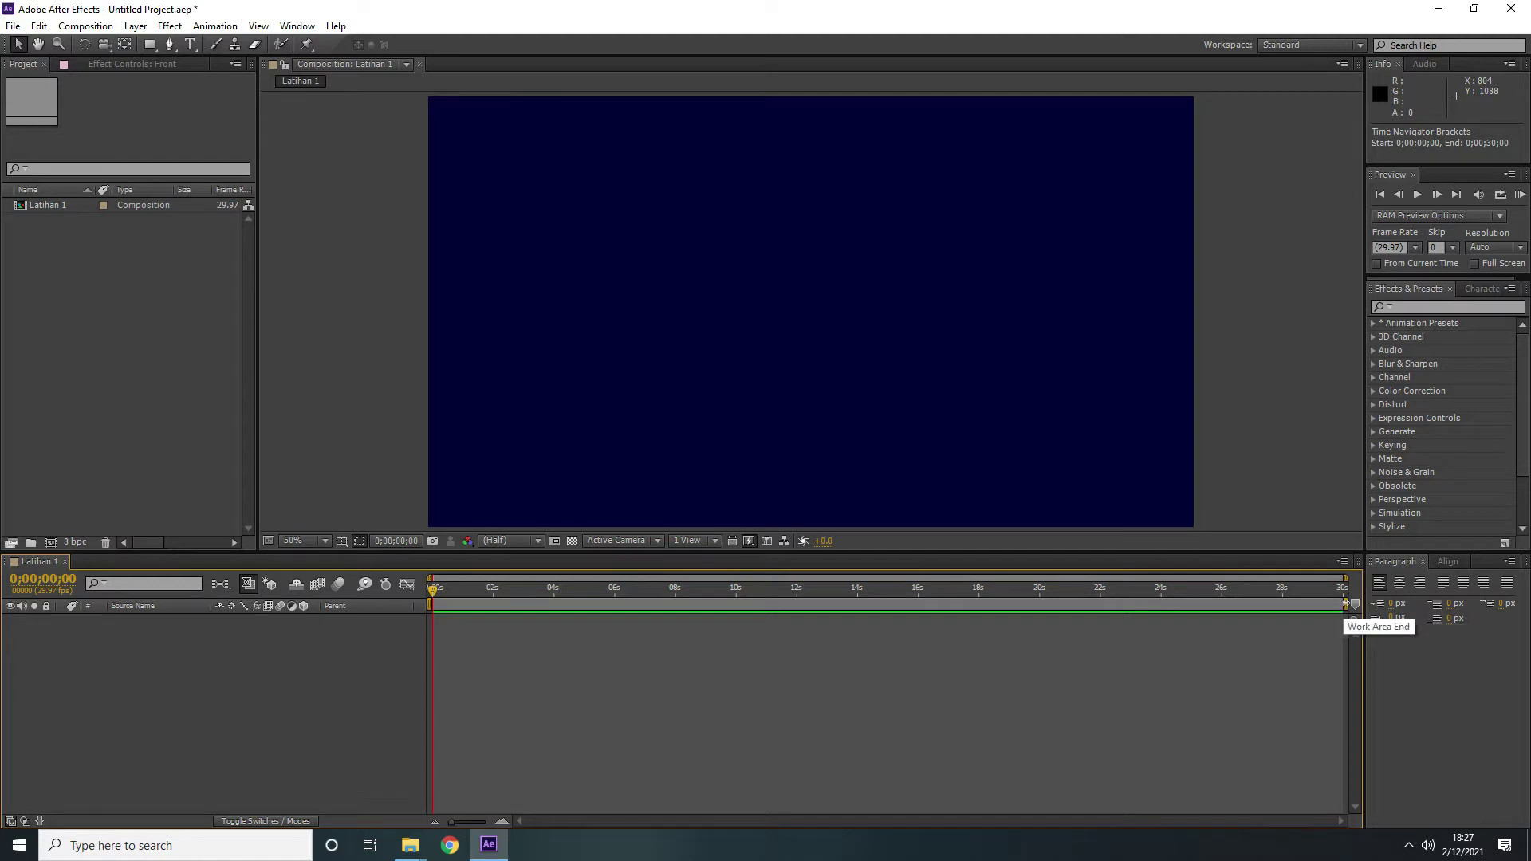
# Shorten the work area to about 12 seconds and extend it back to the full 30 seconds
pyautogui.moveTo(1346, 603); pyautogui.dragTo(799, 638)
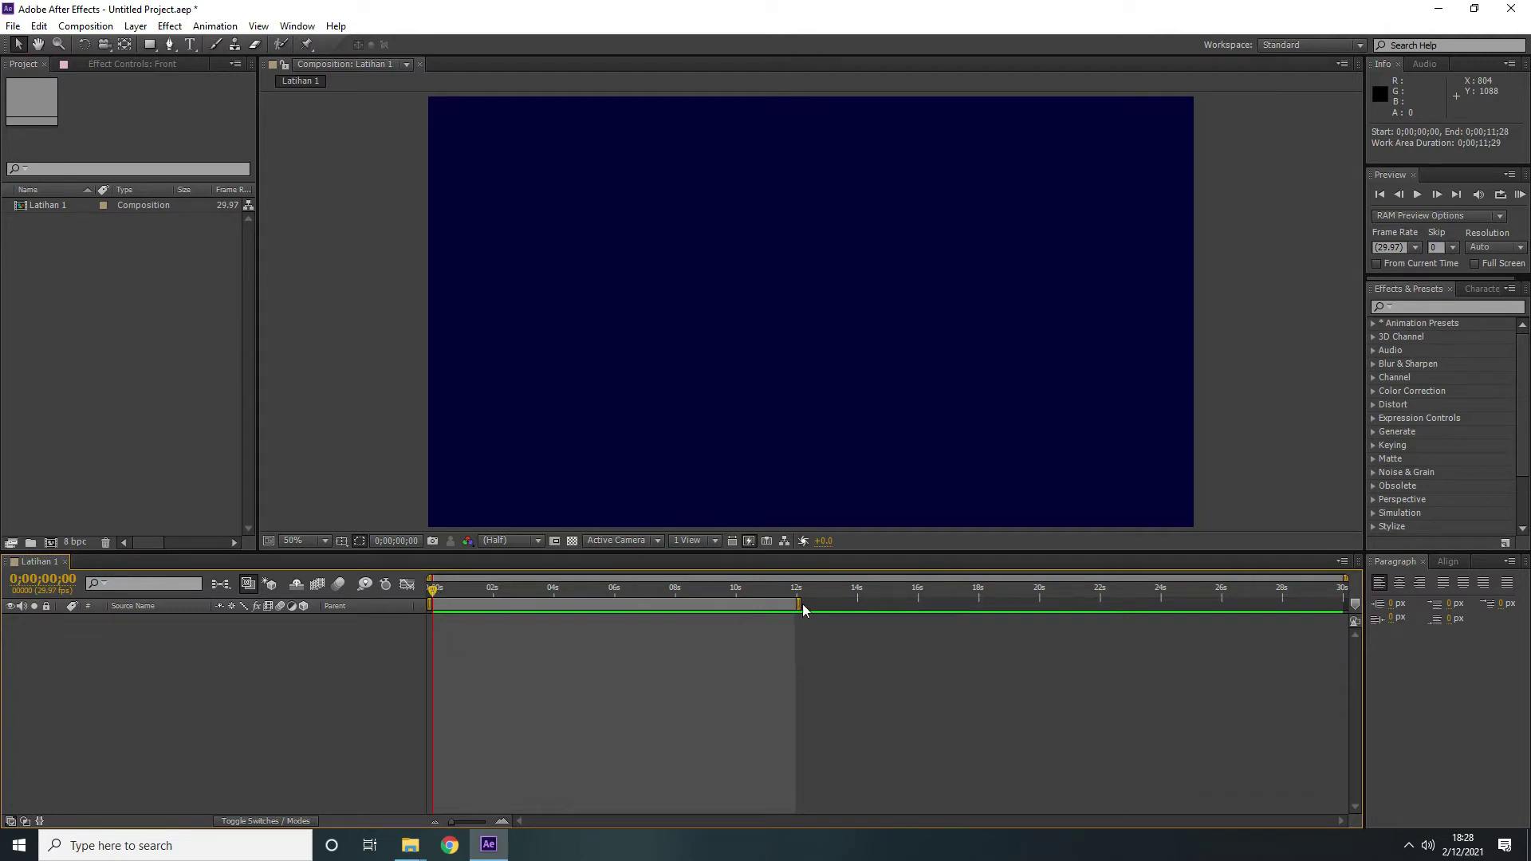
pyautogui.moveTo(799, 604); pyautogui.dragTo(1349, 606)
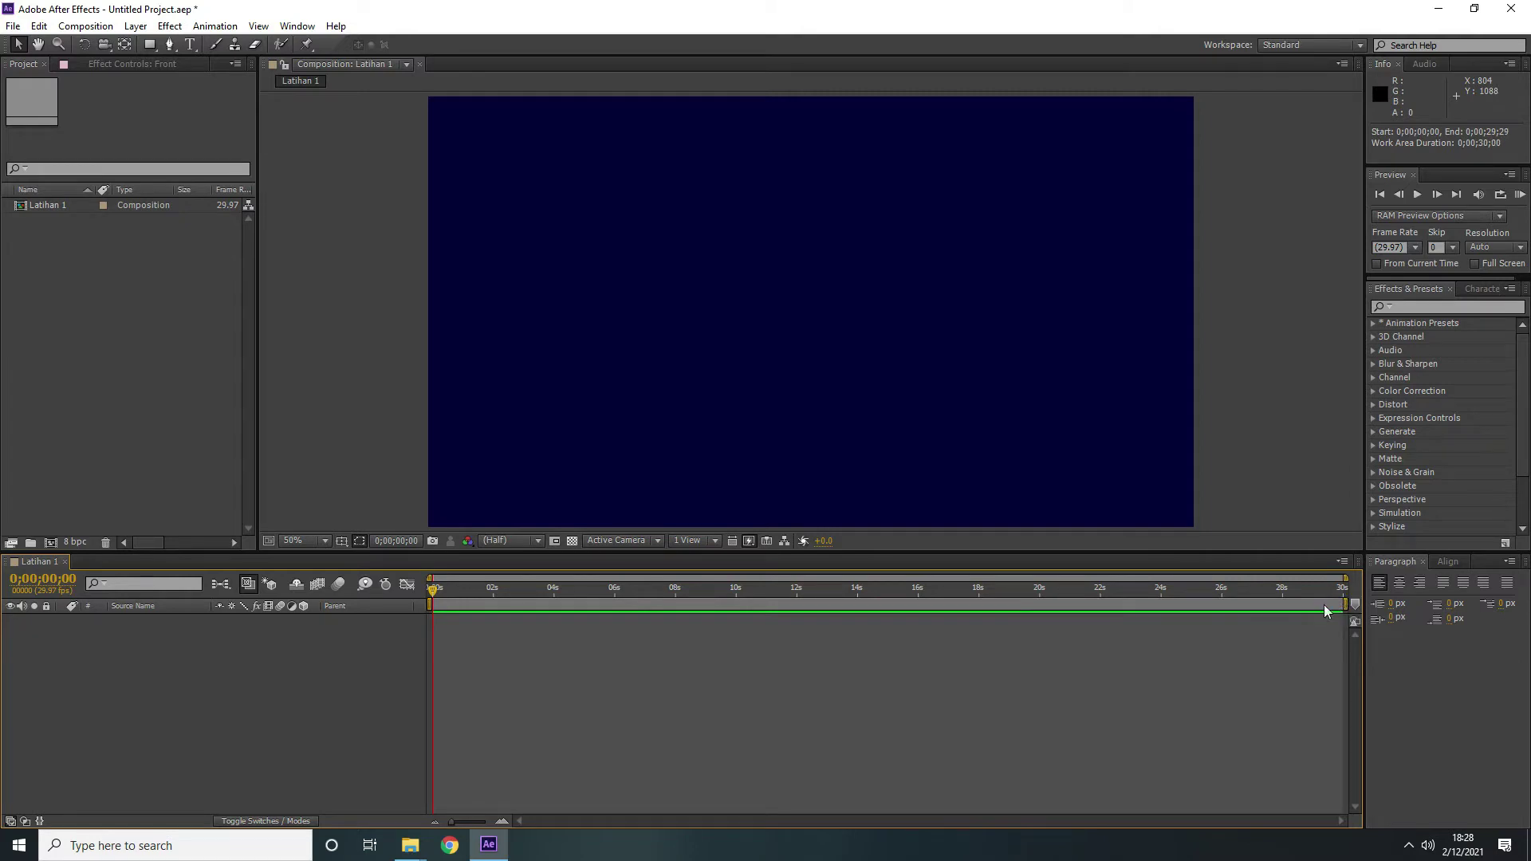
# Review the available shape tools, from Rectangle to Star
pyautogui.click(145, 325)
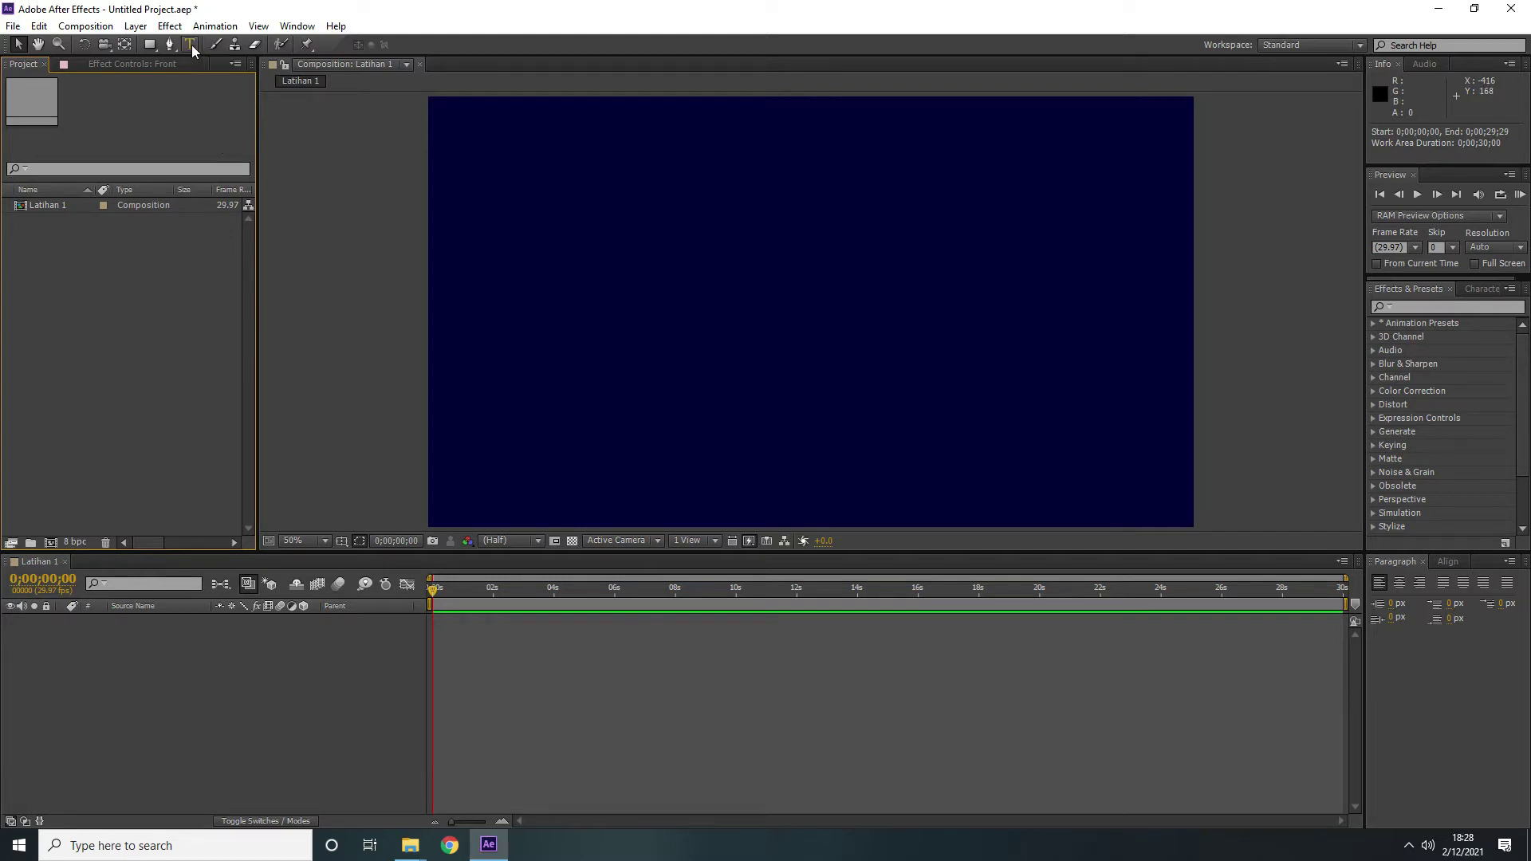
pyautogui.click(152, 48)
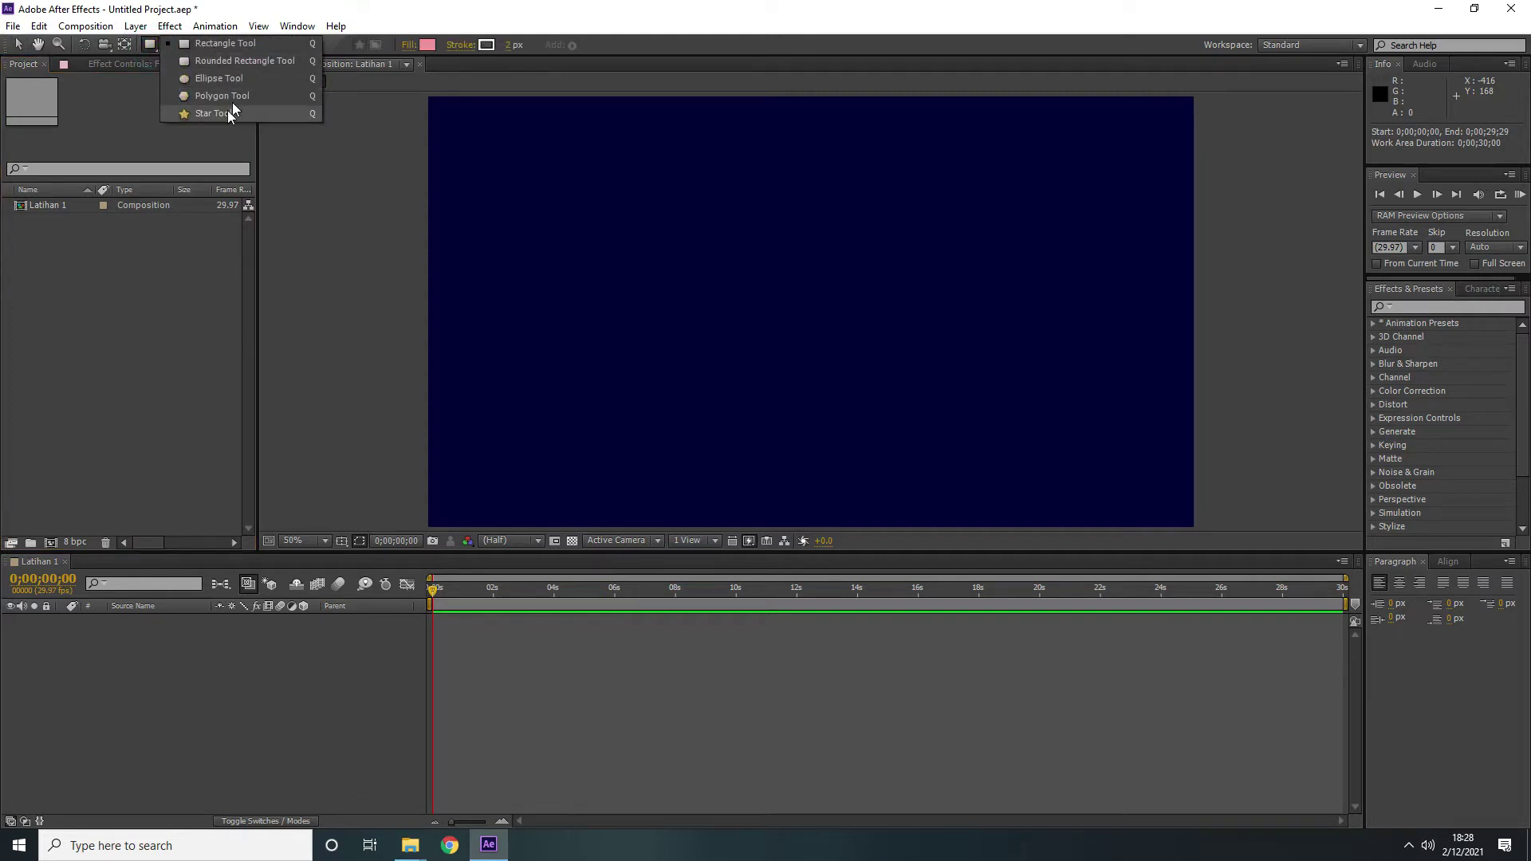
pyautogui.click(151, 48)
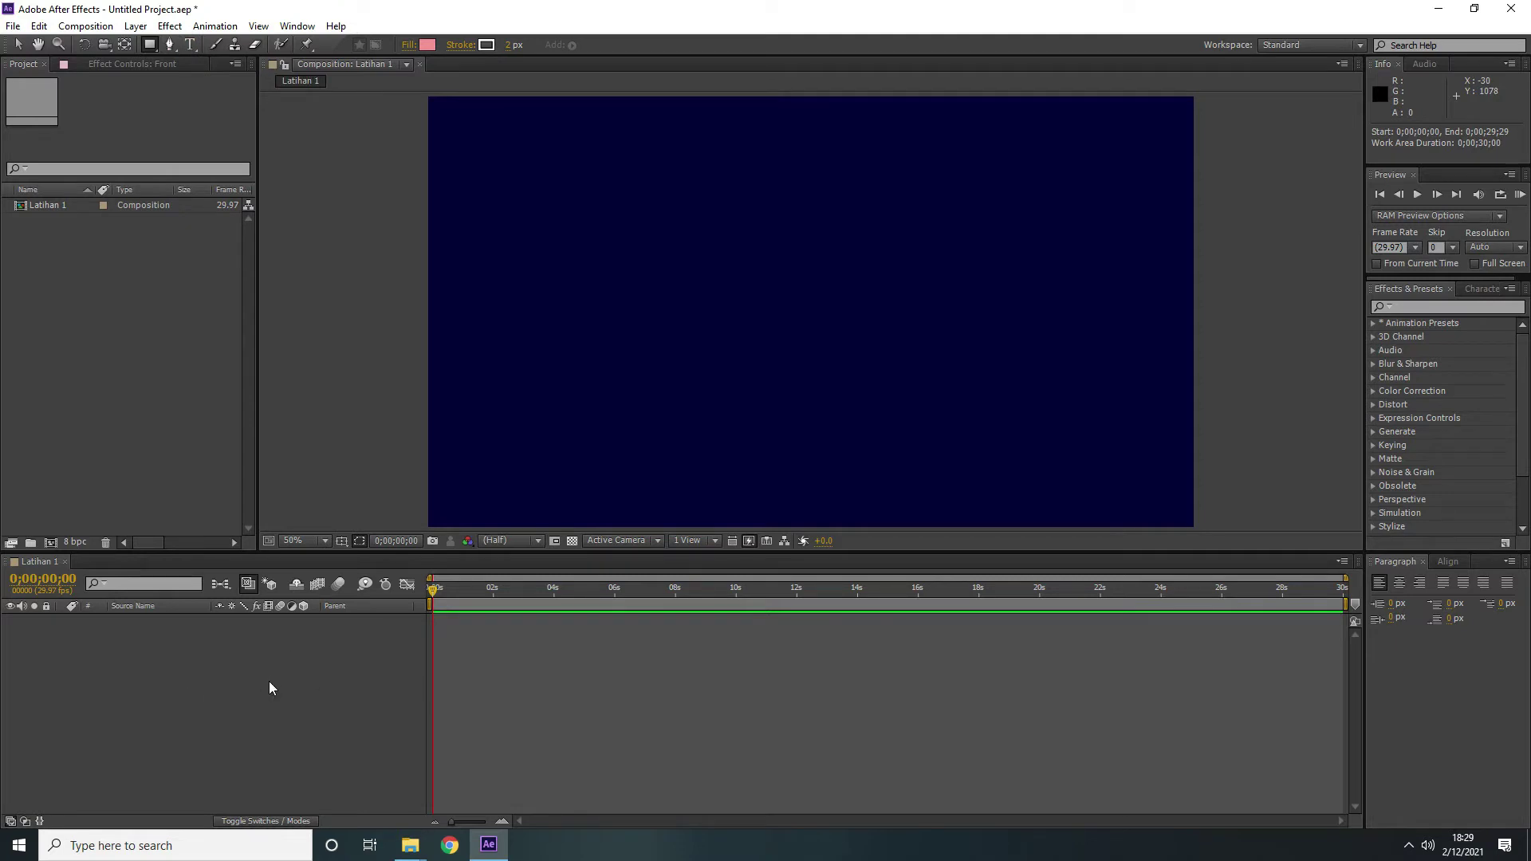
# Create a new text layer in the composition with the text "AFTER EFFECTS"
pyautogui.rightClick(288, 689)
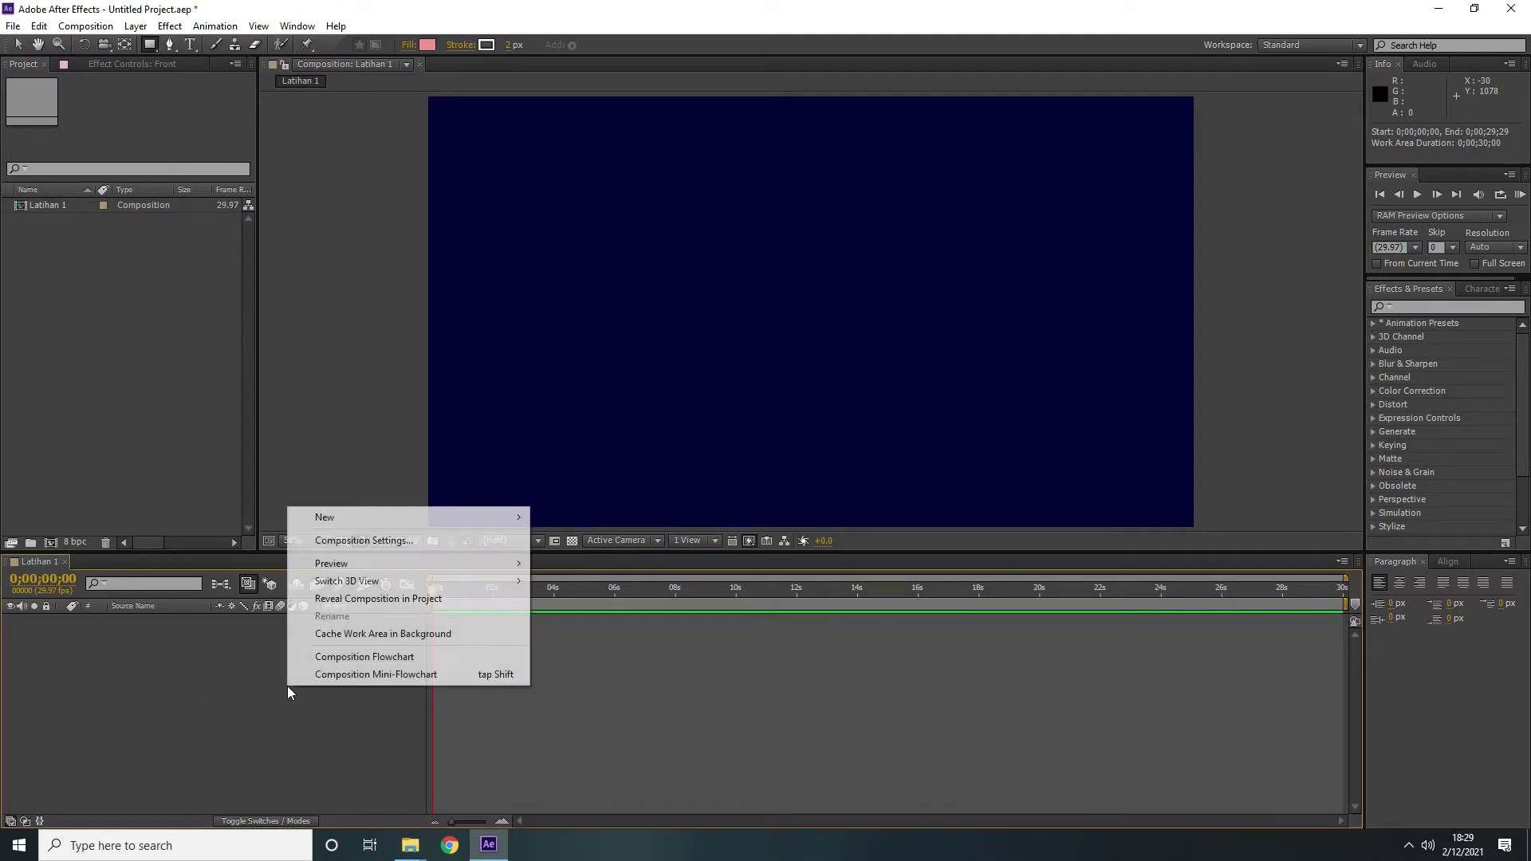
pyautogui.moveTo(471, 518)
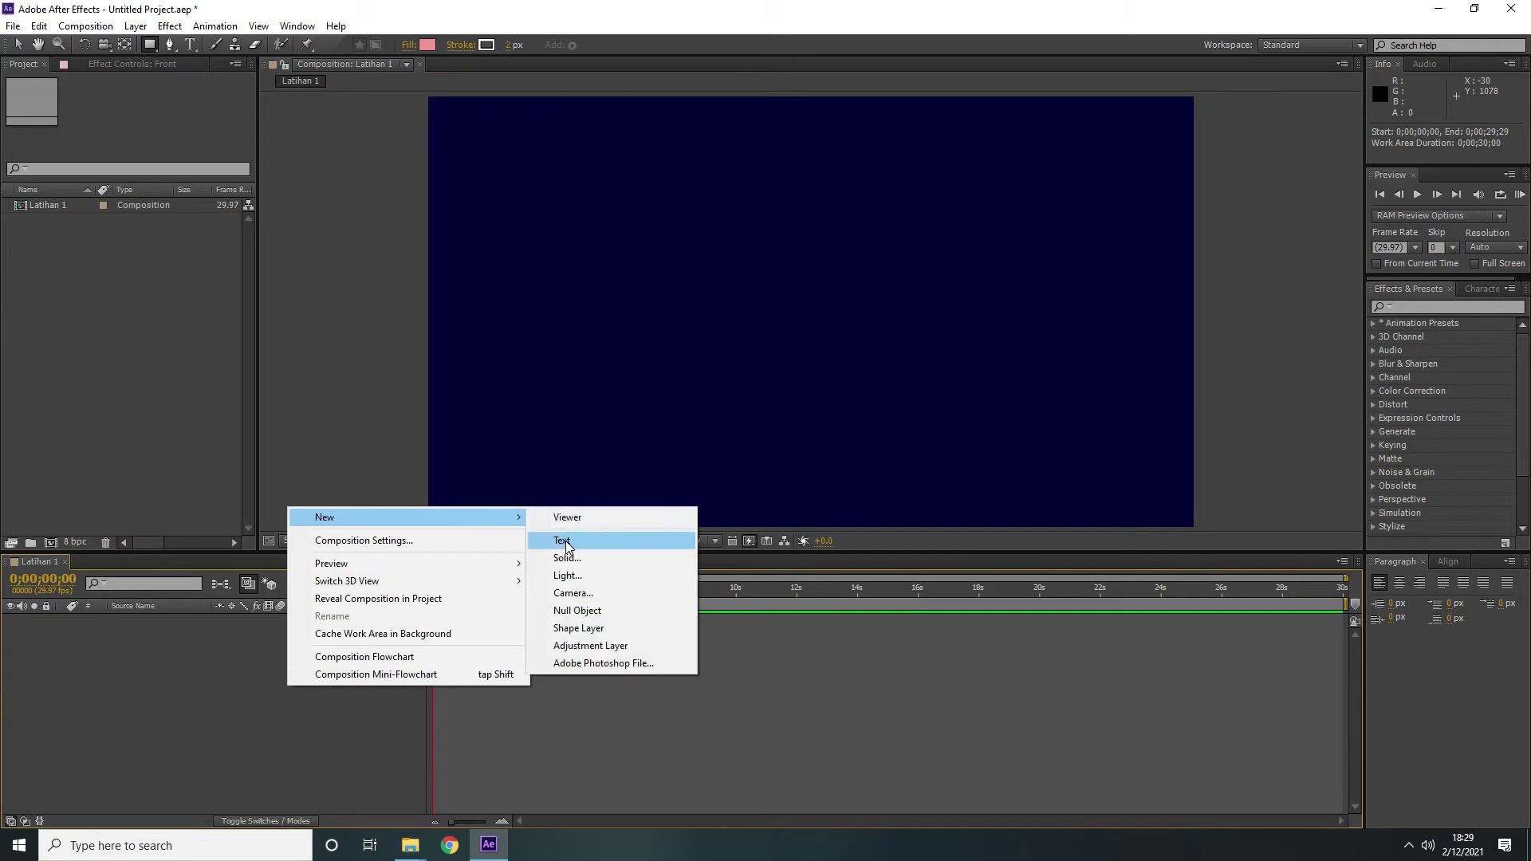
pyautogui.click(564, 541)
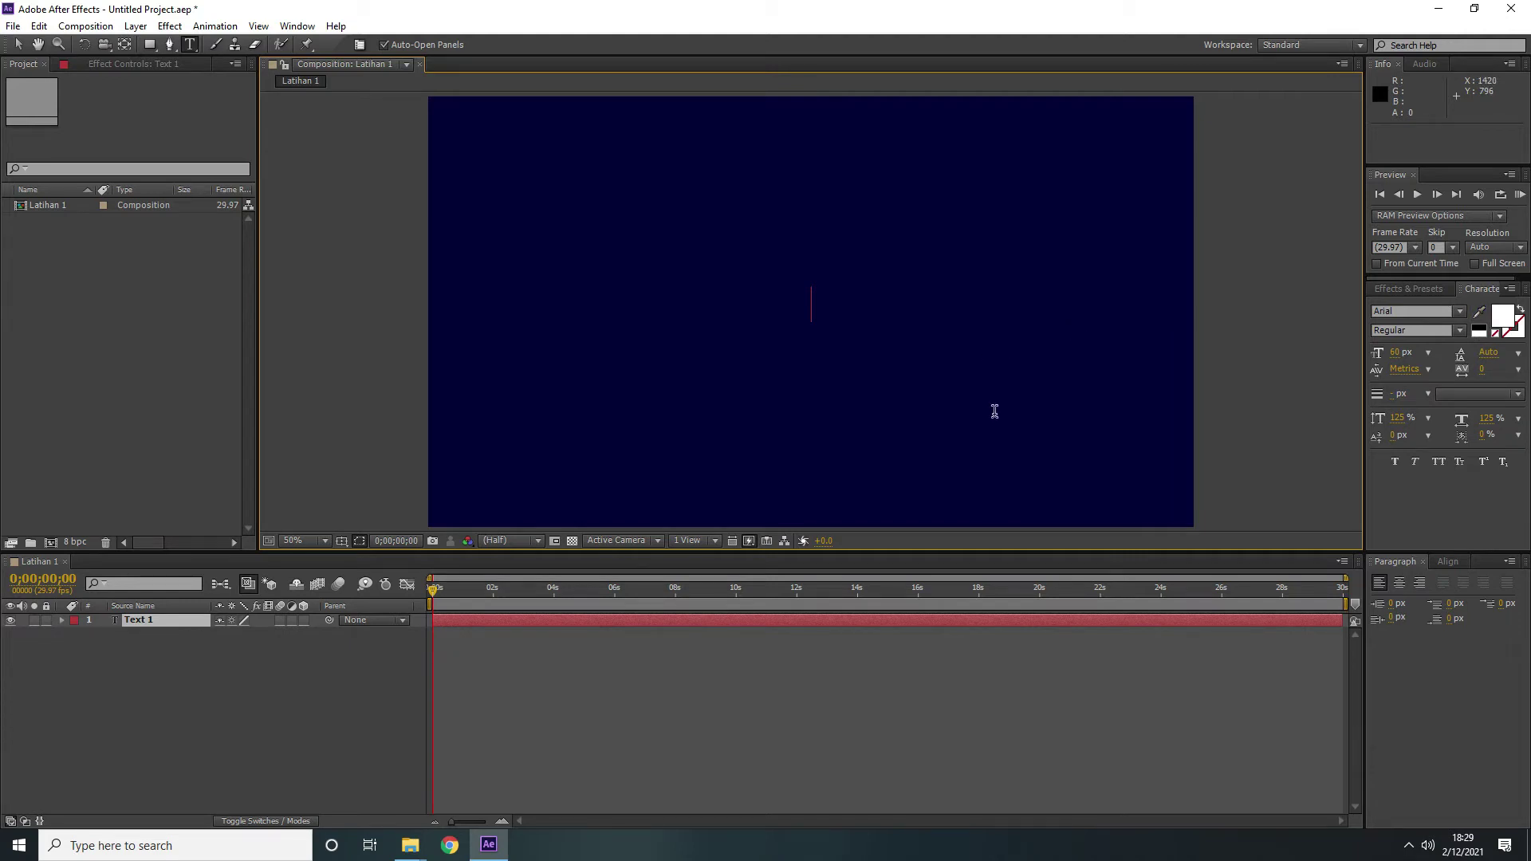
pyautogui.write('AFTER EFFECTS')
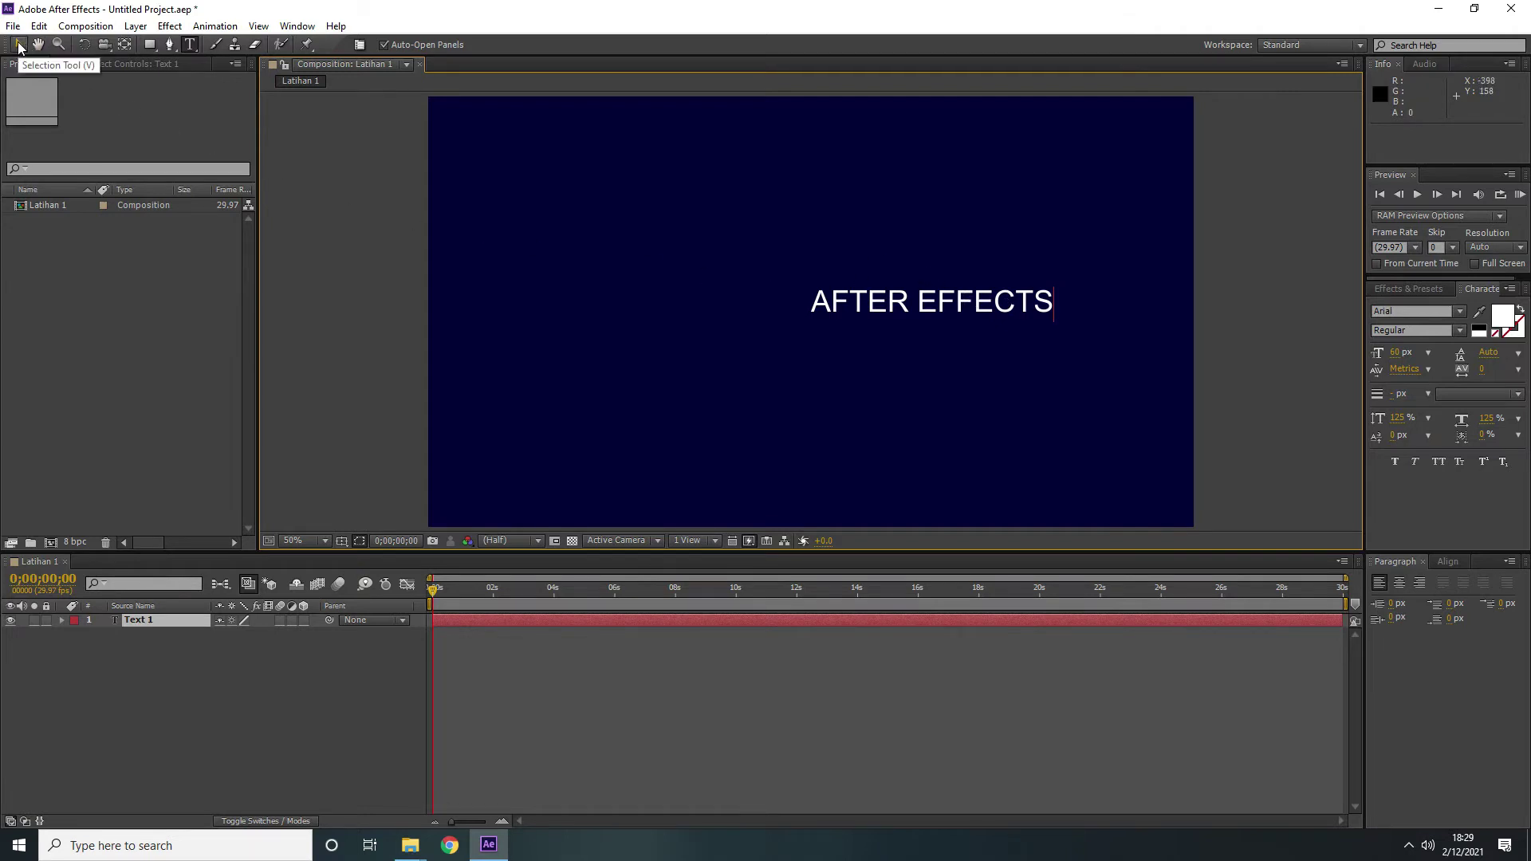
# Move the AFTER EFFECTS text toward the middle and align it horizontally and vertically to the center of the composition
pyautogui.click(19, 45)
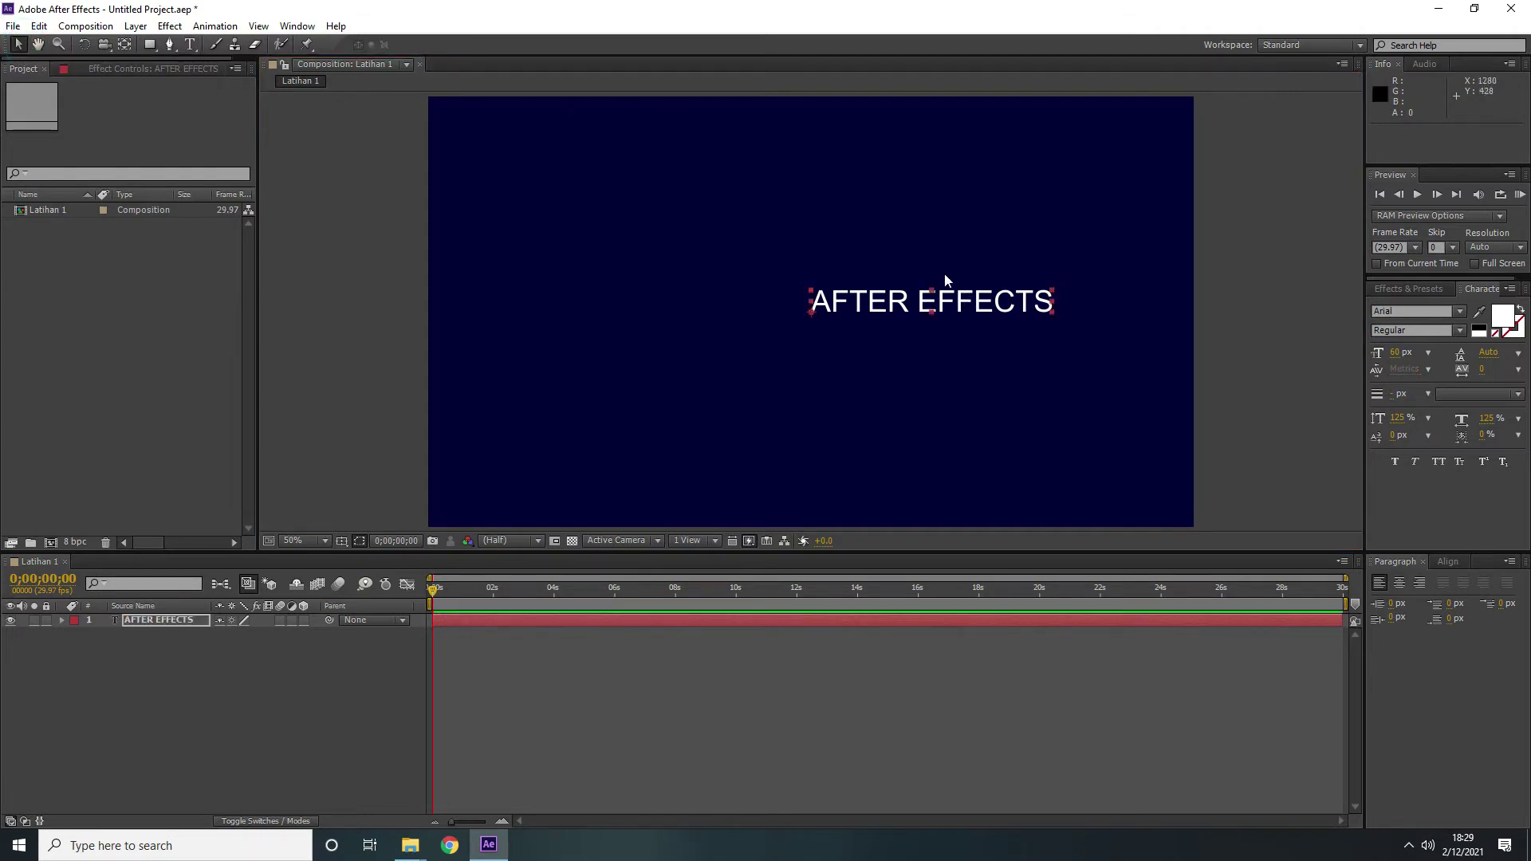
pyautogui.moveTo(947, 301); pyautogui.dragTo(856, 317)
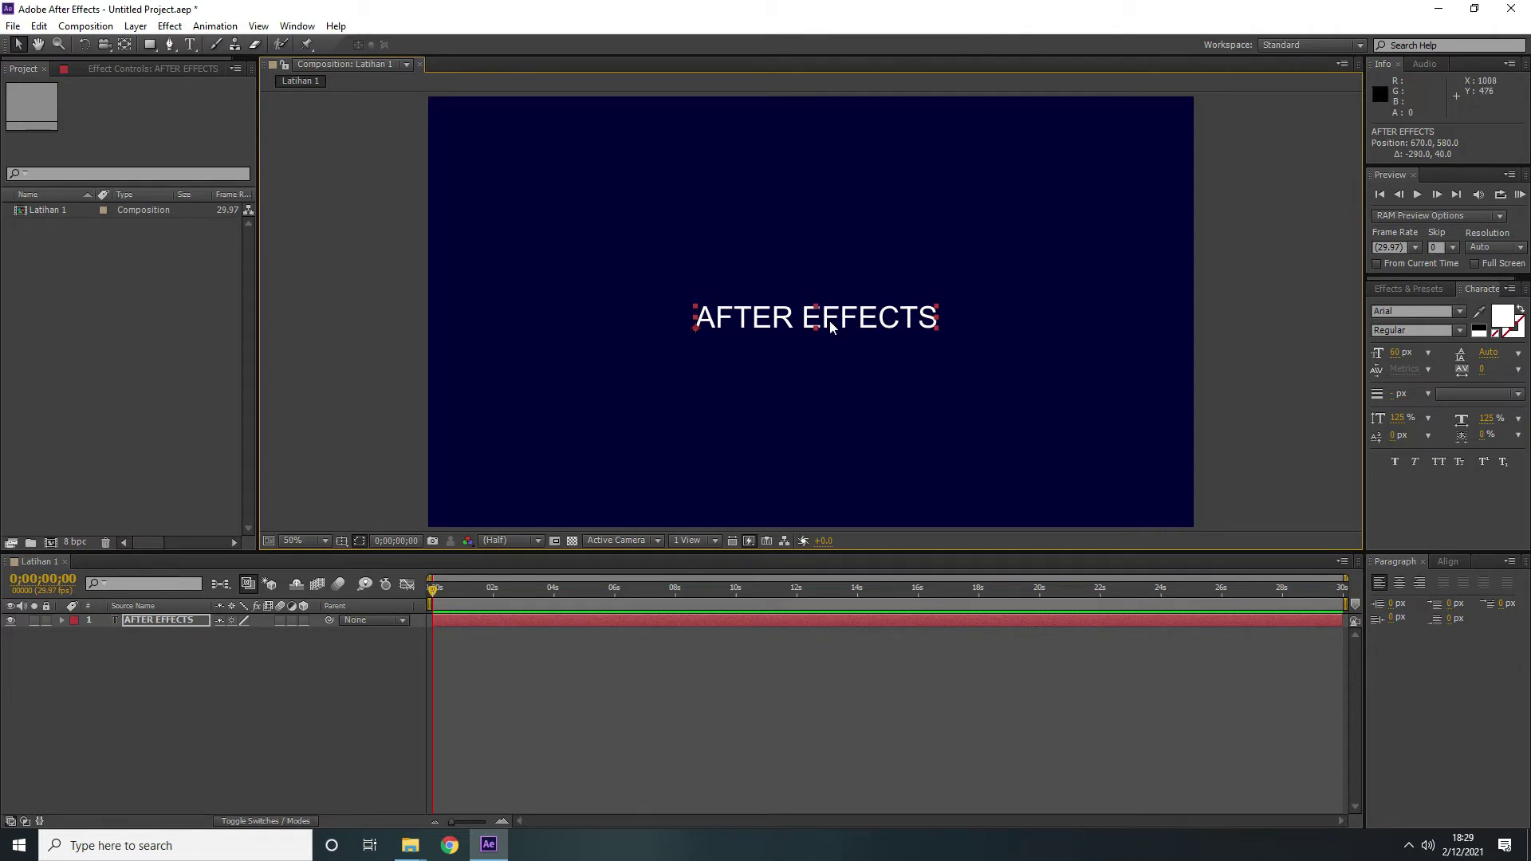
pyautogui.click(1447, 563)
pyautogui.click(1409, 599)
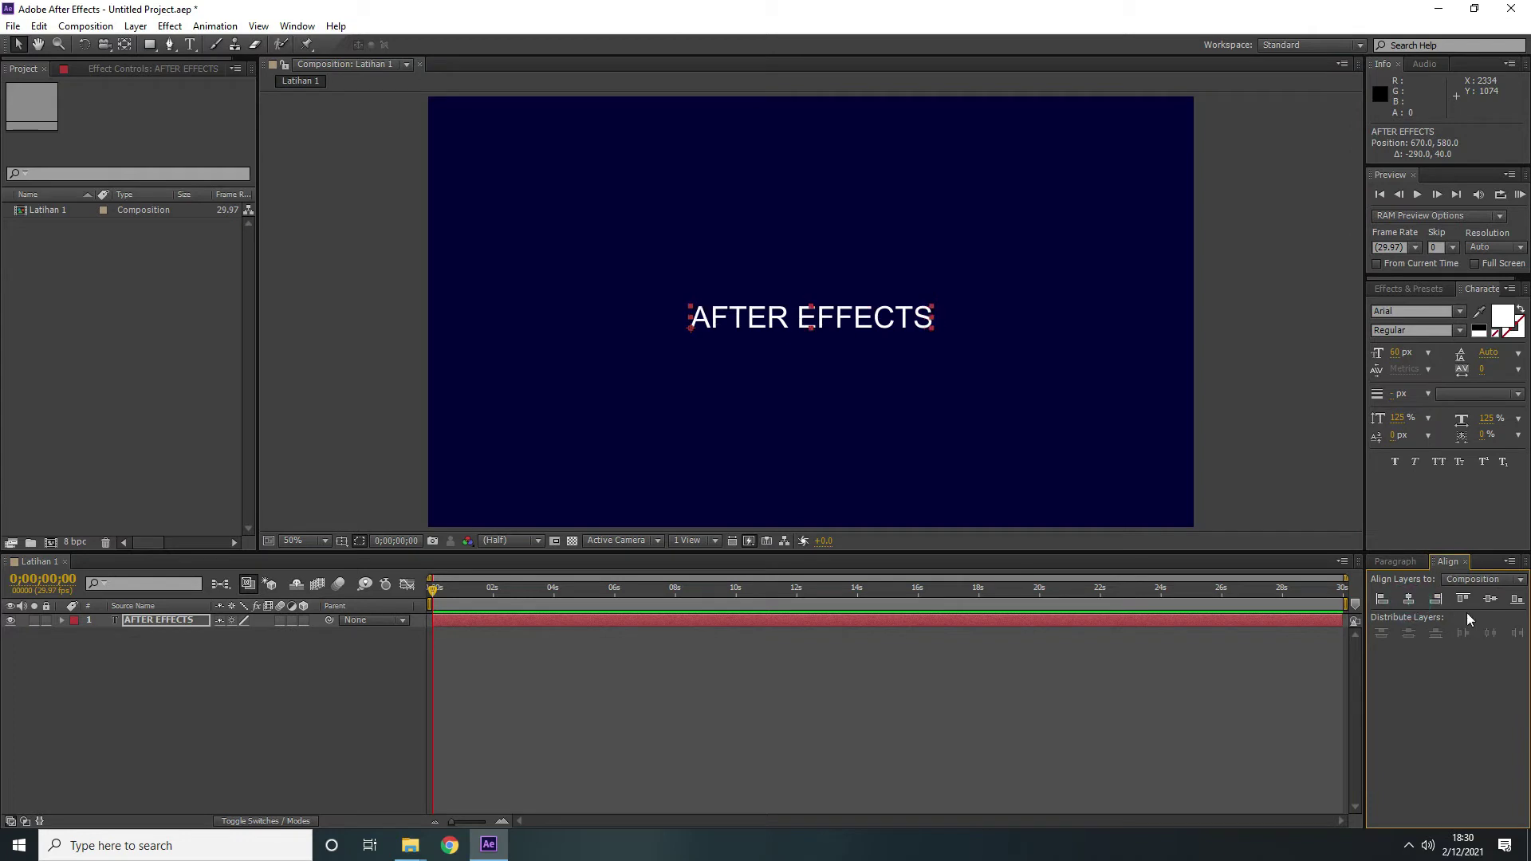
pyautogui.click(1491, 599)
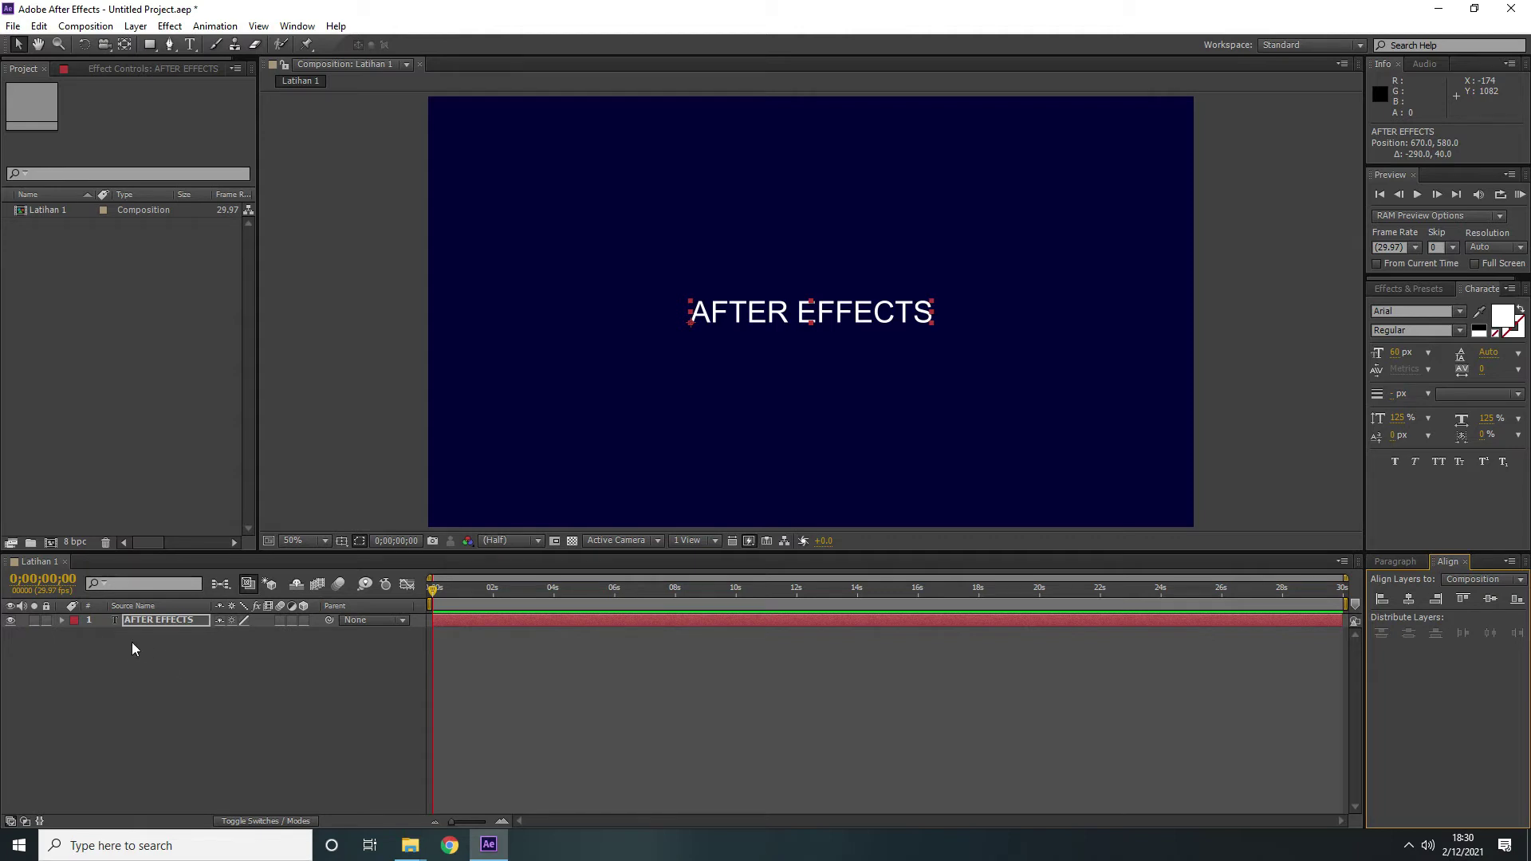
# Toggle the AFTER EFFECTS layer's visibility off and back on, and expand its Text and Transform properties
pyautogui.click(10, 622)
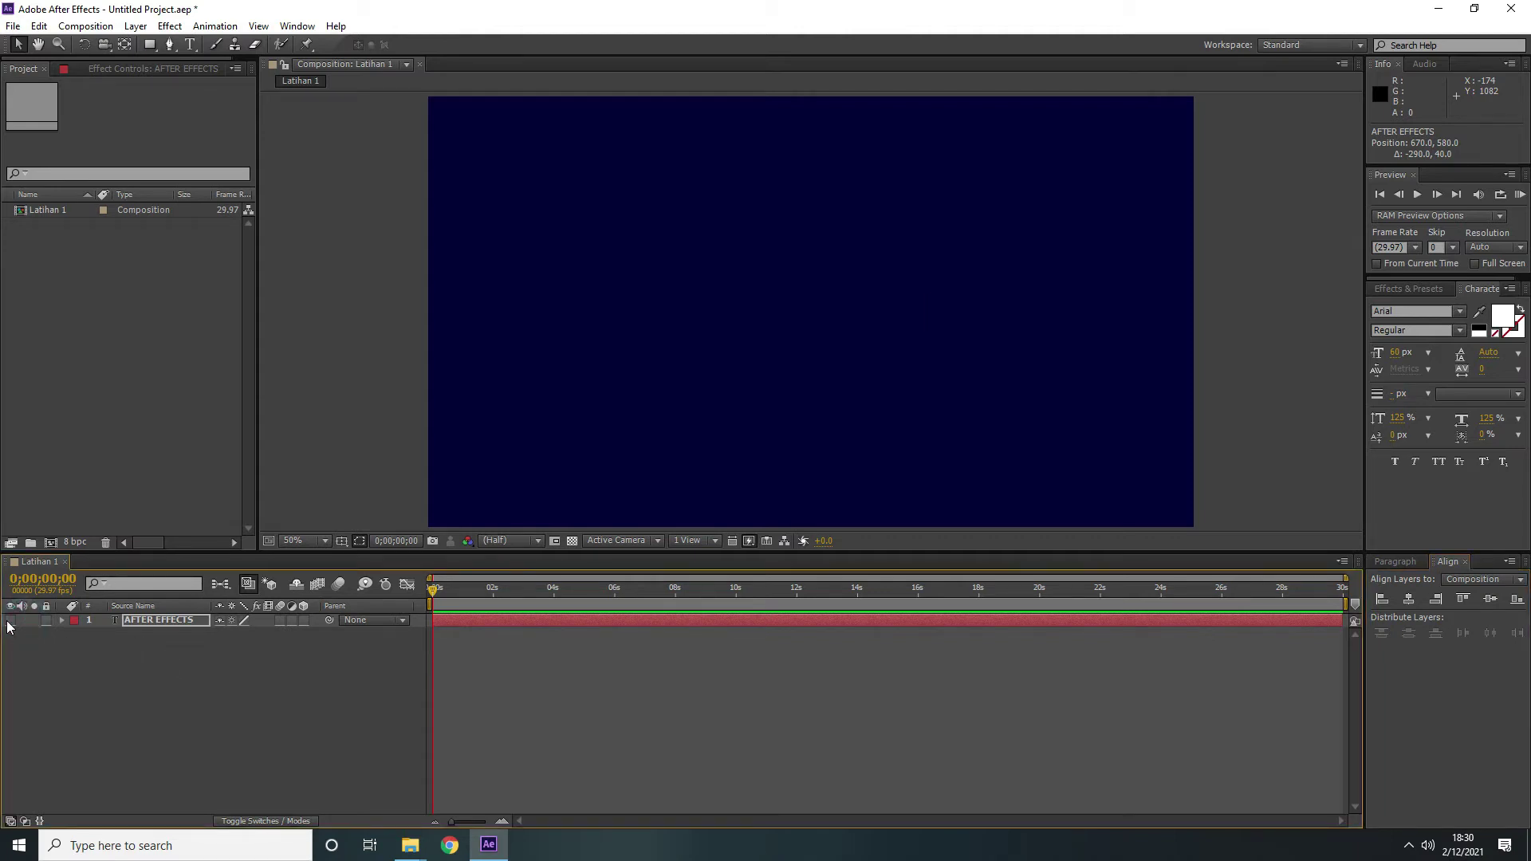
pyautogui.click(10, 622)
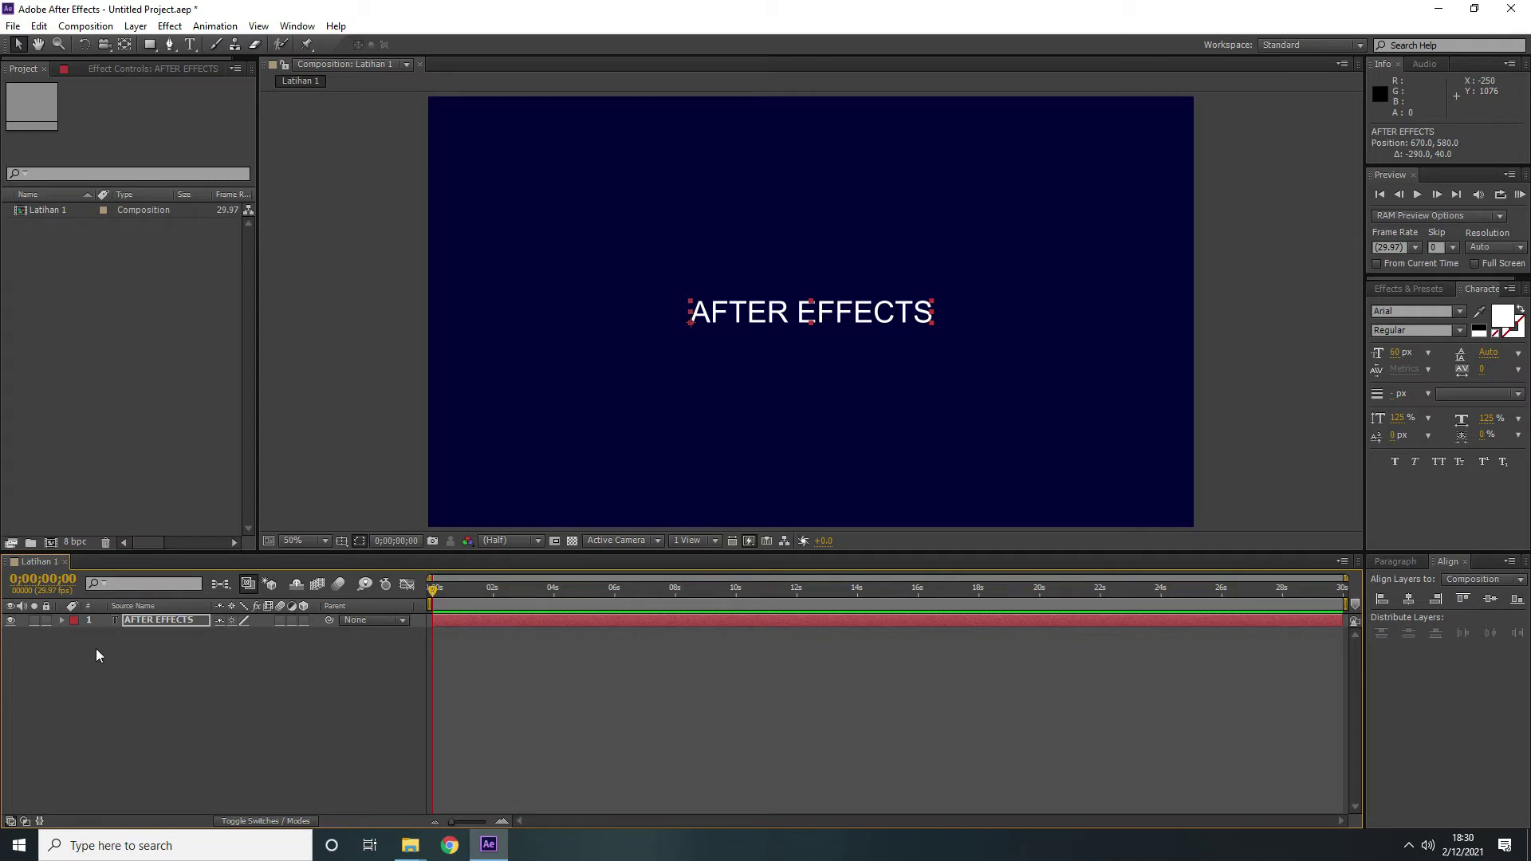
pyautogui.click(61, 621)
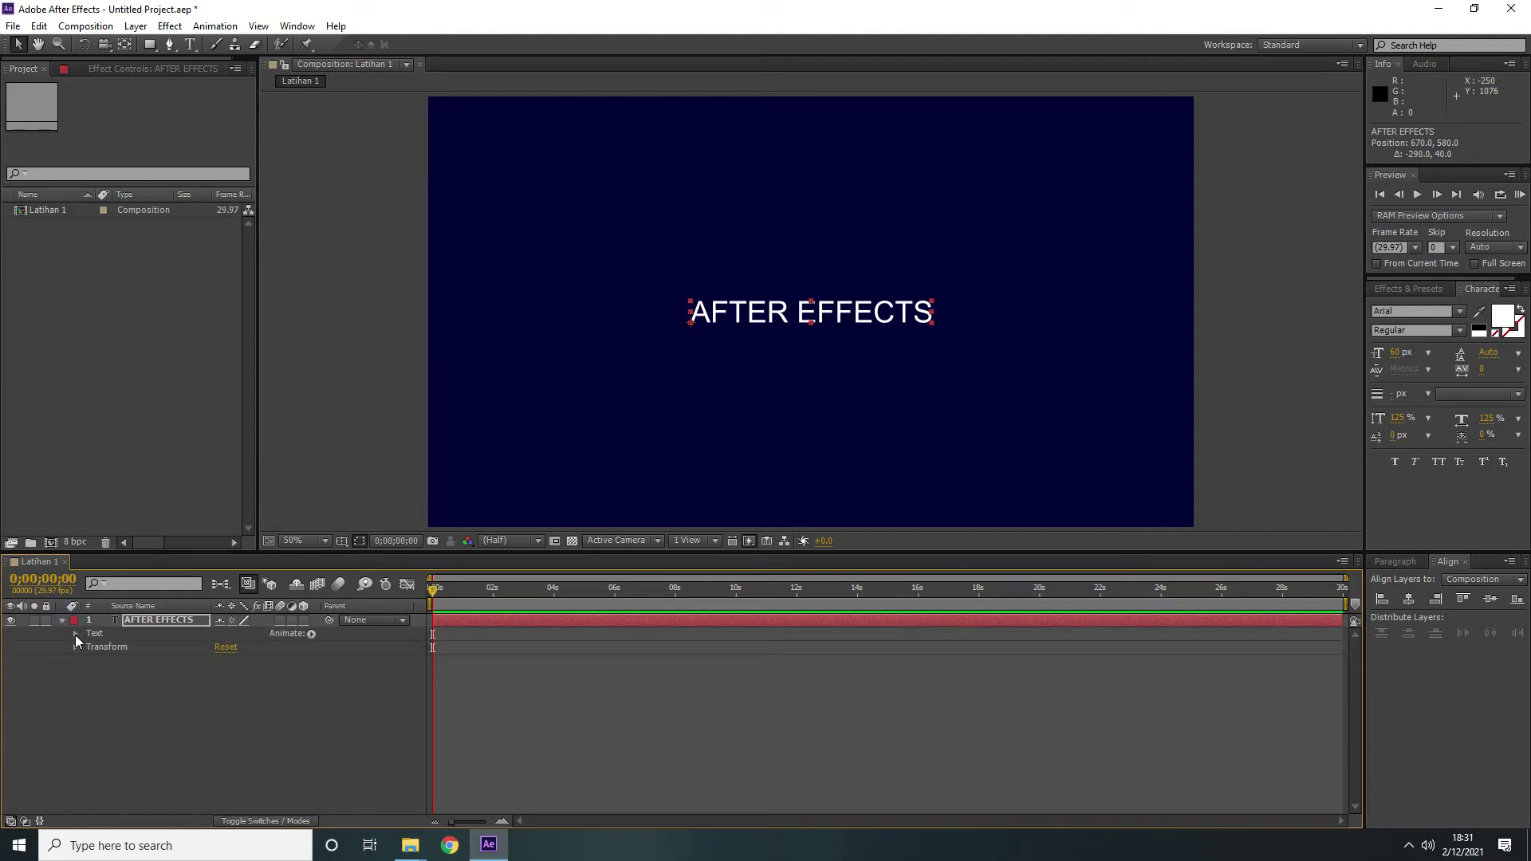
pyautogui.click(75, 634)
pyautogui.click(76, 687)
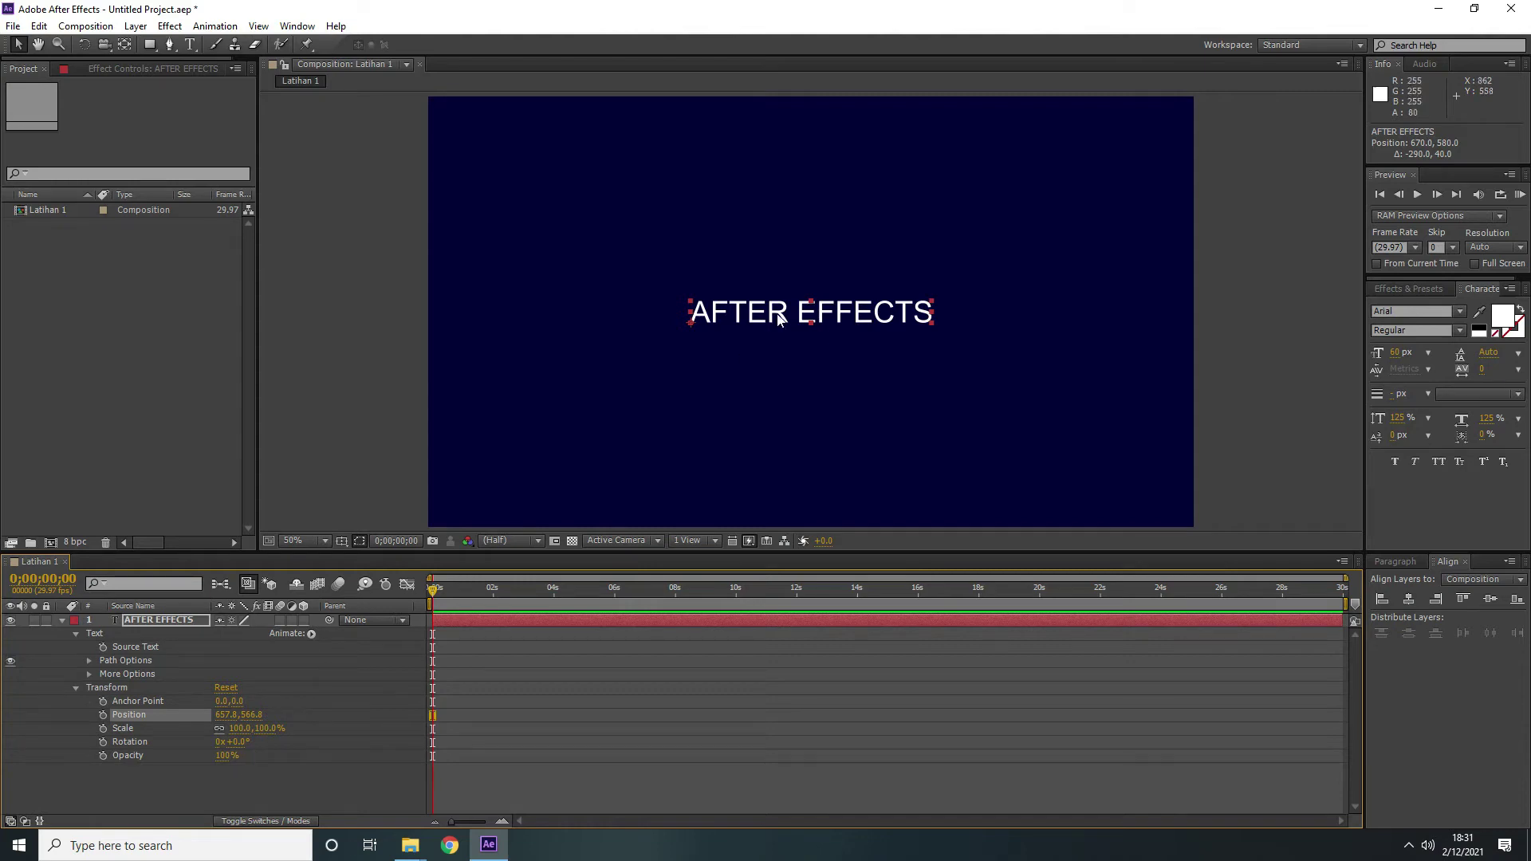
# Shift the text off center, adjust its Position to 644.8, 587.8, recenter it in the composition both ways and collapse the layer's properties
pyautogui.moveTo(781, 317); pyautogui.dragTo(817, 319)
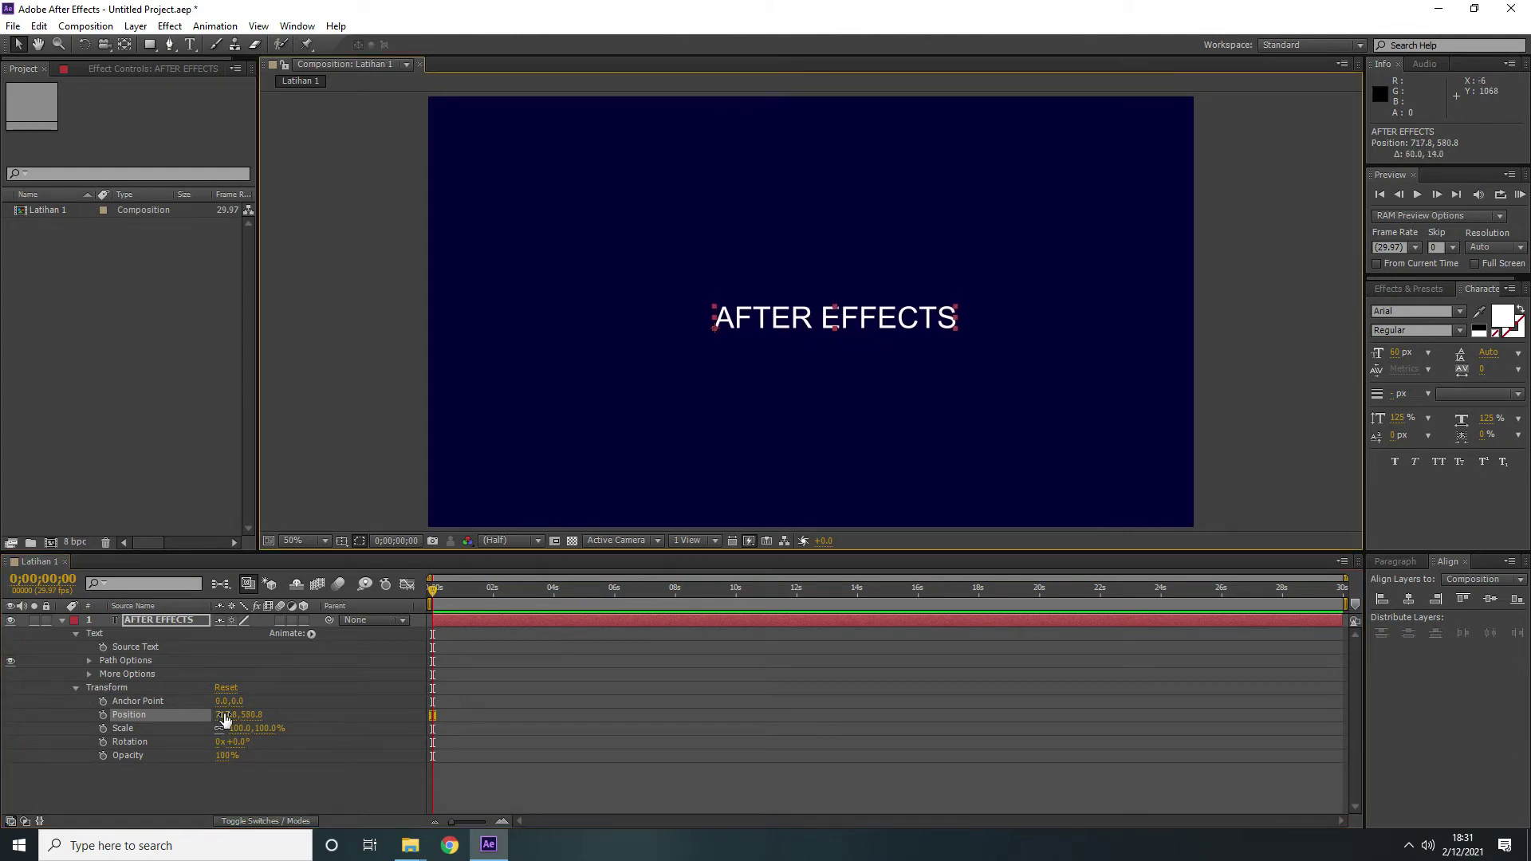
pyautogui.moveTo(221, 716); pyautogui.dragTo(255, 710)
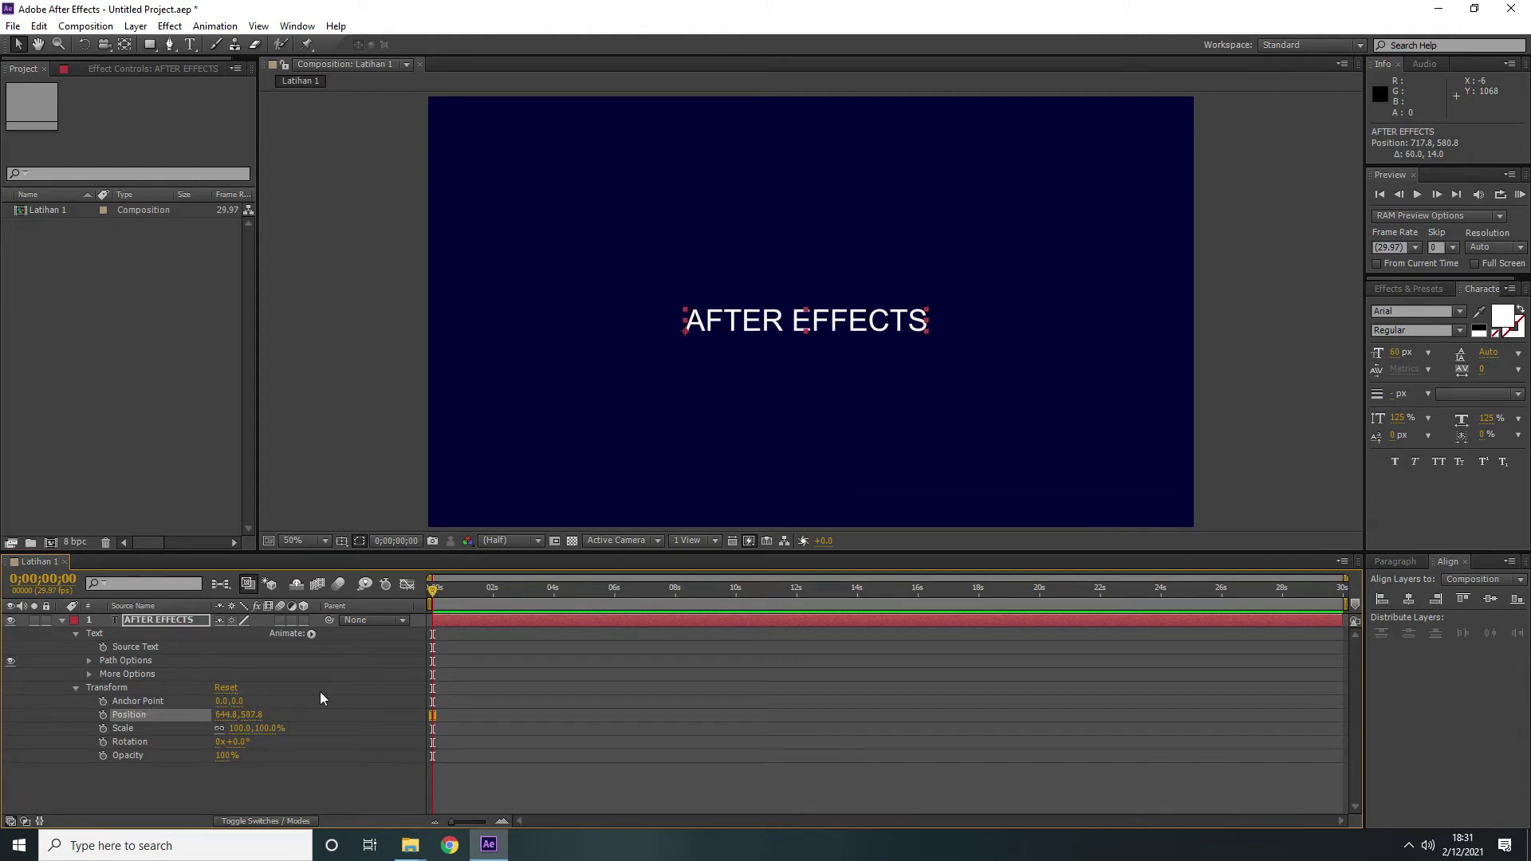
pyautogui.click(1416, 594)
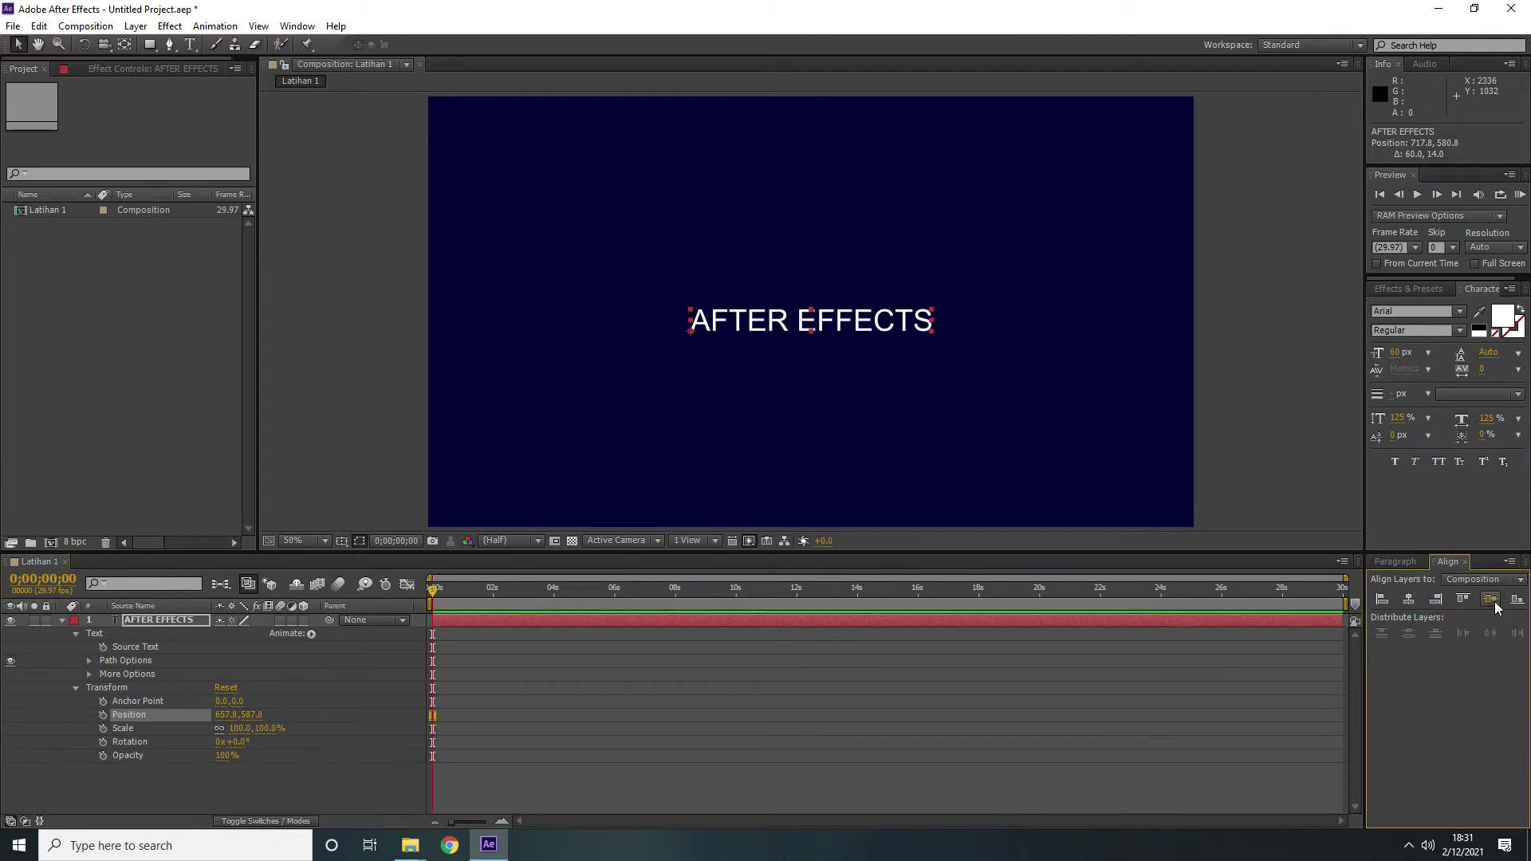
pyautogui.click(1490, 599)
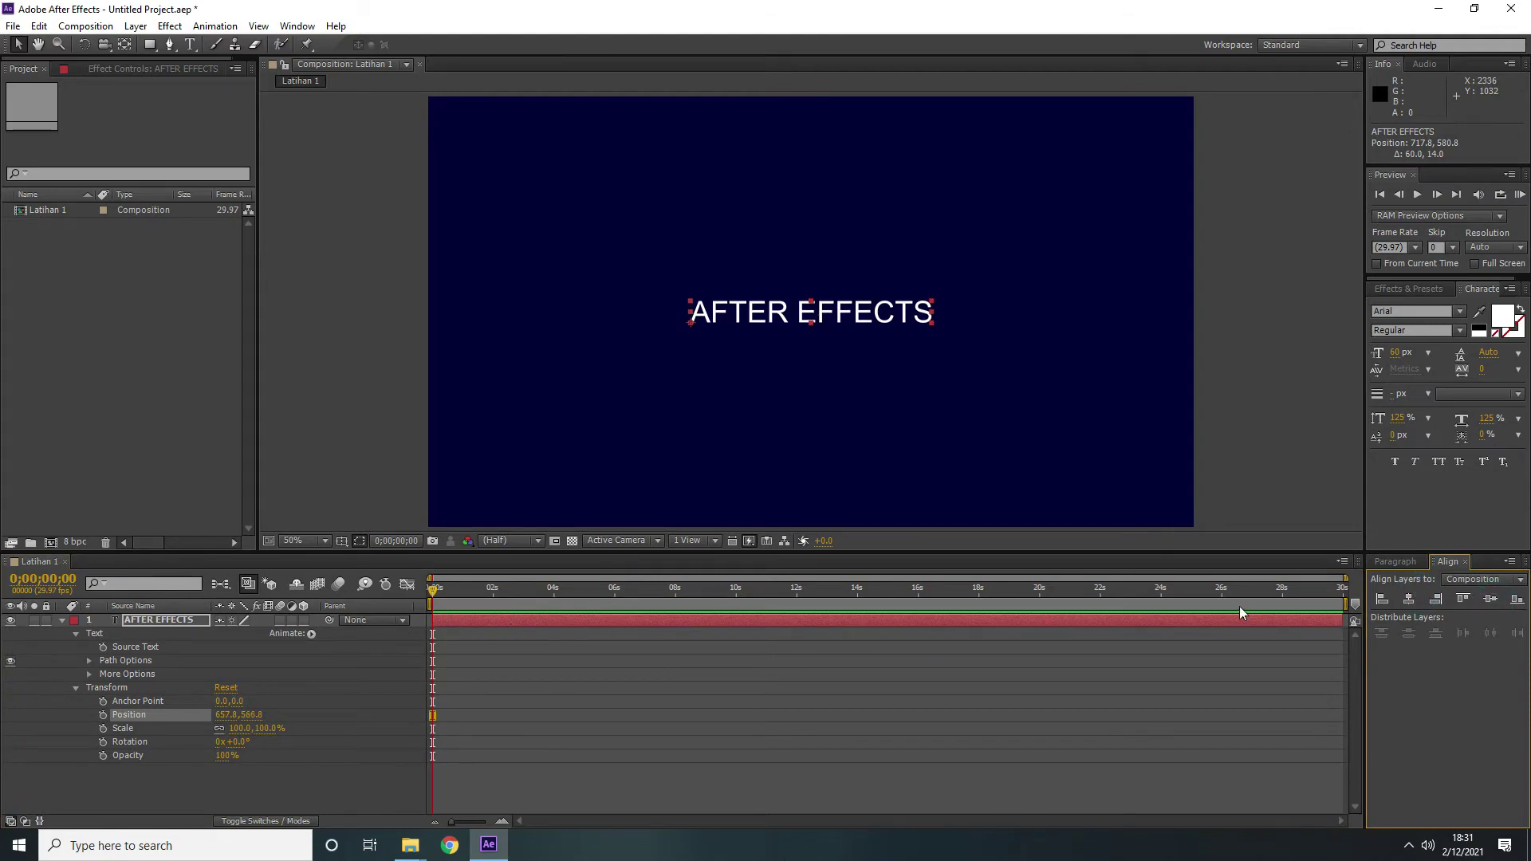
pyautogui.click(61, 620)
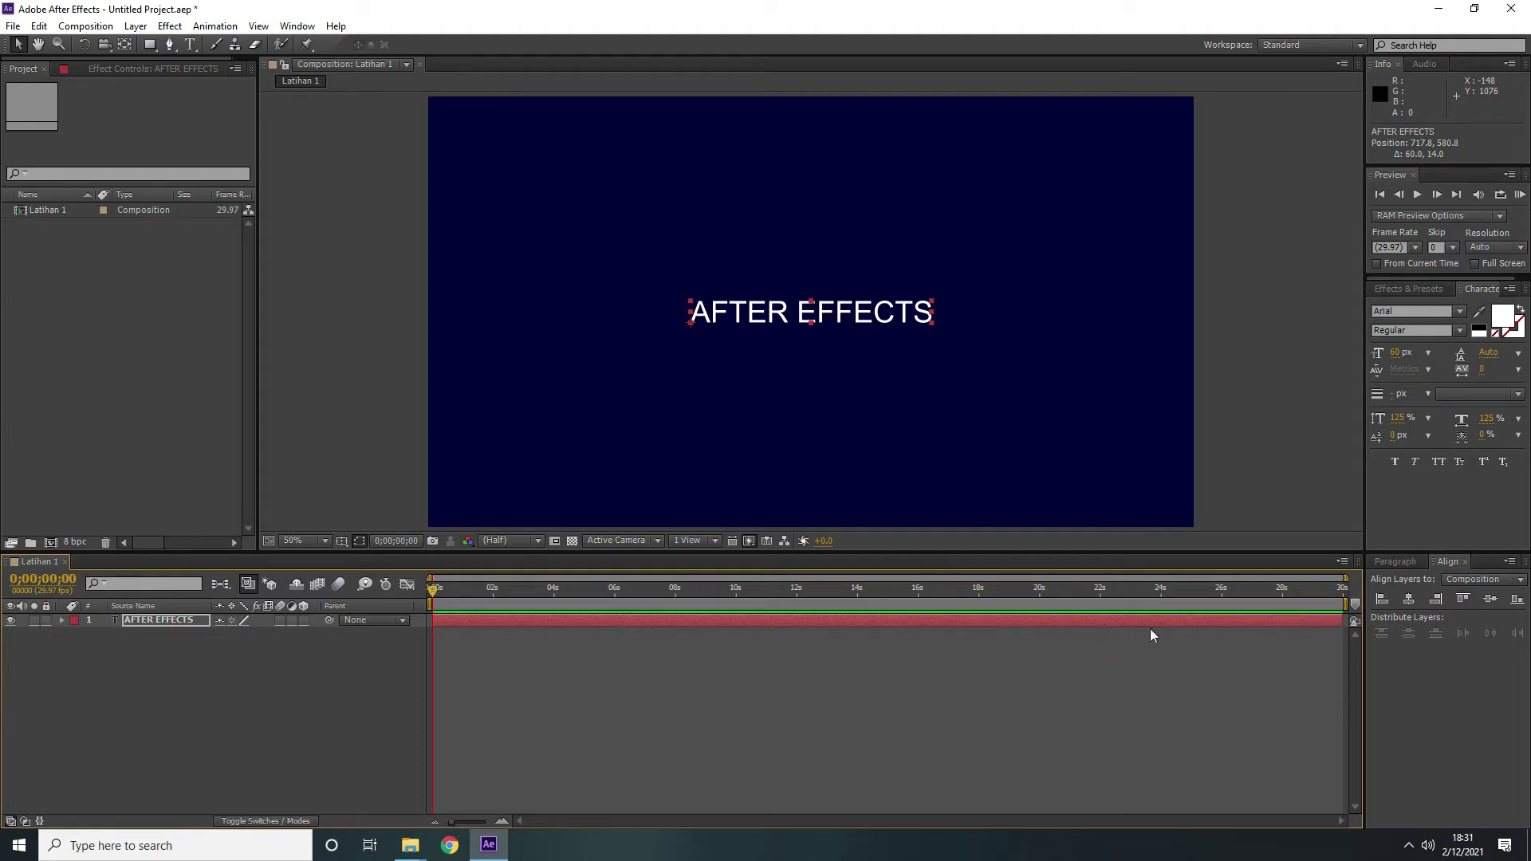
# Trim the AFTER EFFECTS layer's end to about 16 seconds, undo the trim and return to the start of the timeline
pyautogui.moveTo(1345, 621); pyautogui.dragTo(922, 623)
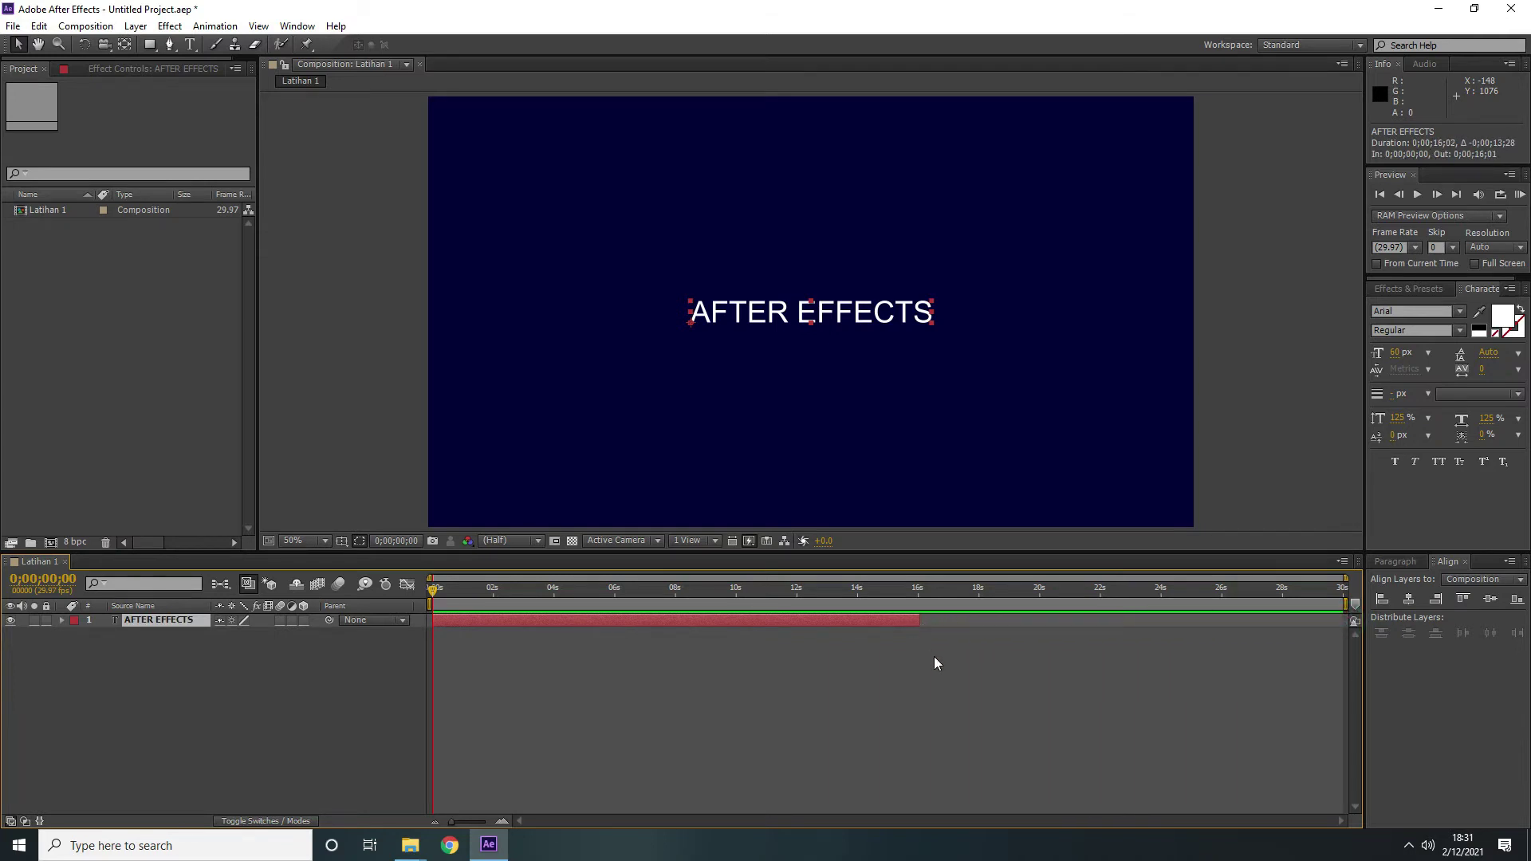
pyautogui.moveTo(896, 590); pyautogui.dragTo(854, 606)
pyautogui.hotkey('ctrl', 'z')
pyautogui.press('Home')
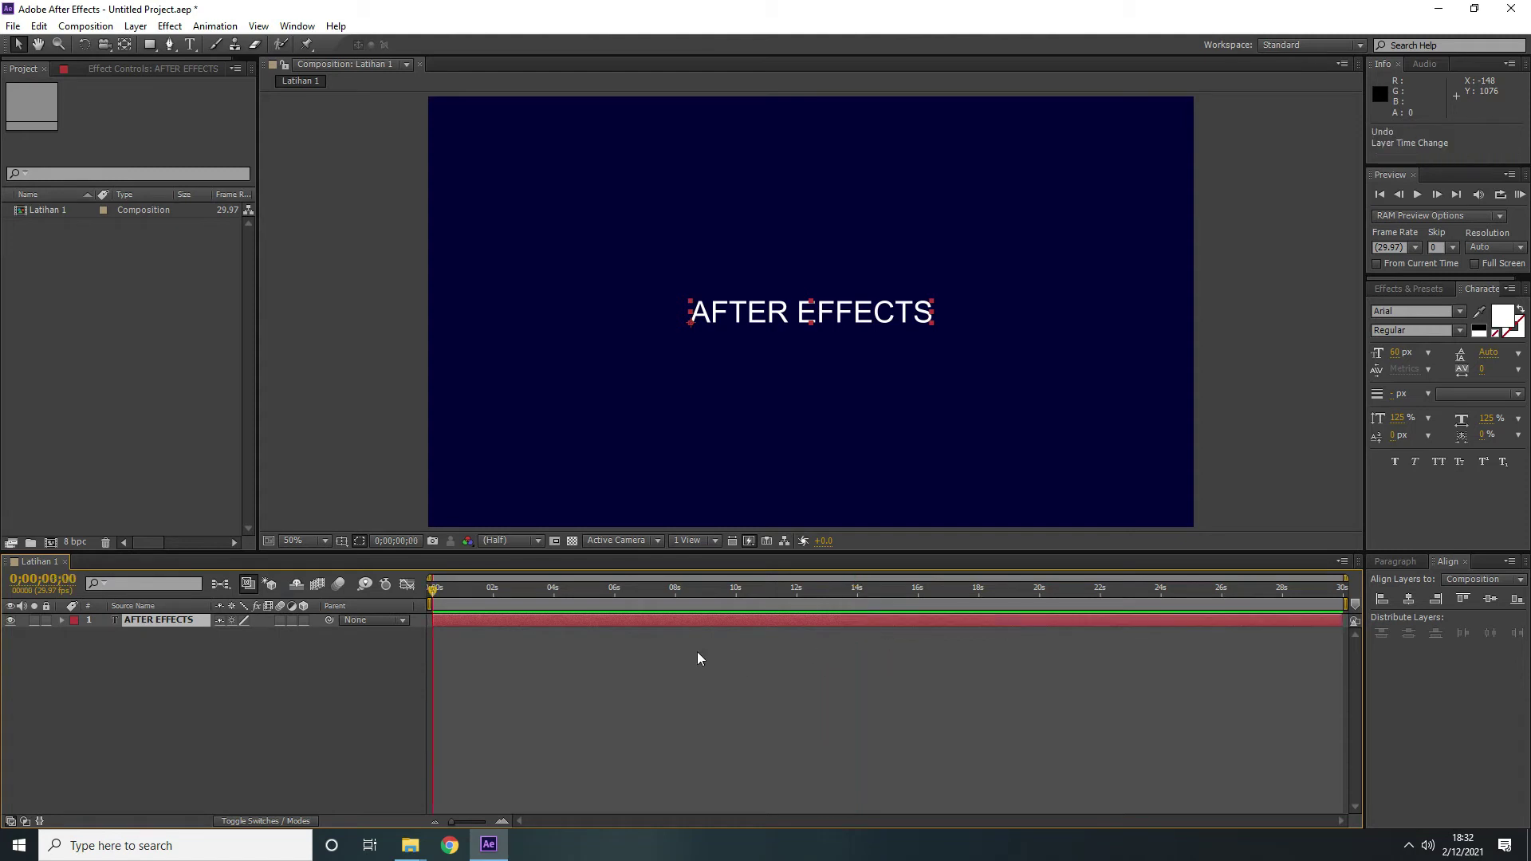
# Expand the AFTER EFFECTS layer's properties, raise the text to a Y position of 517.8 and realign it to the vertical center
pyautogui.click(61, 621)
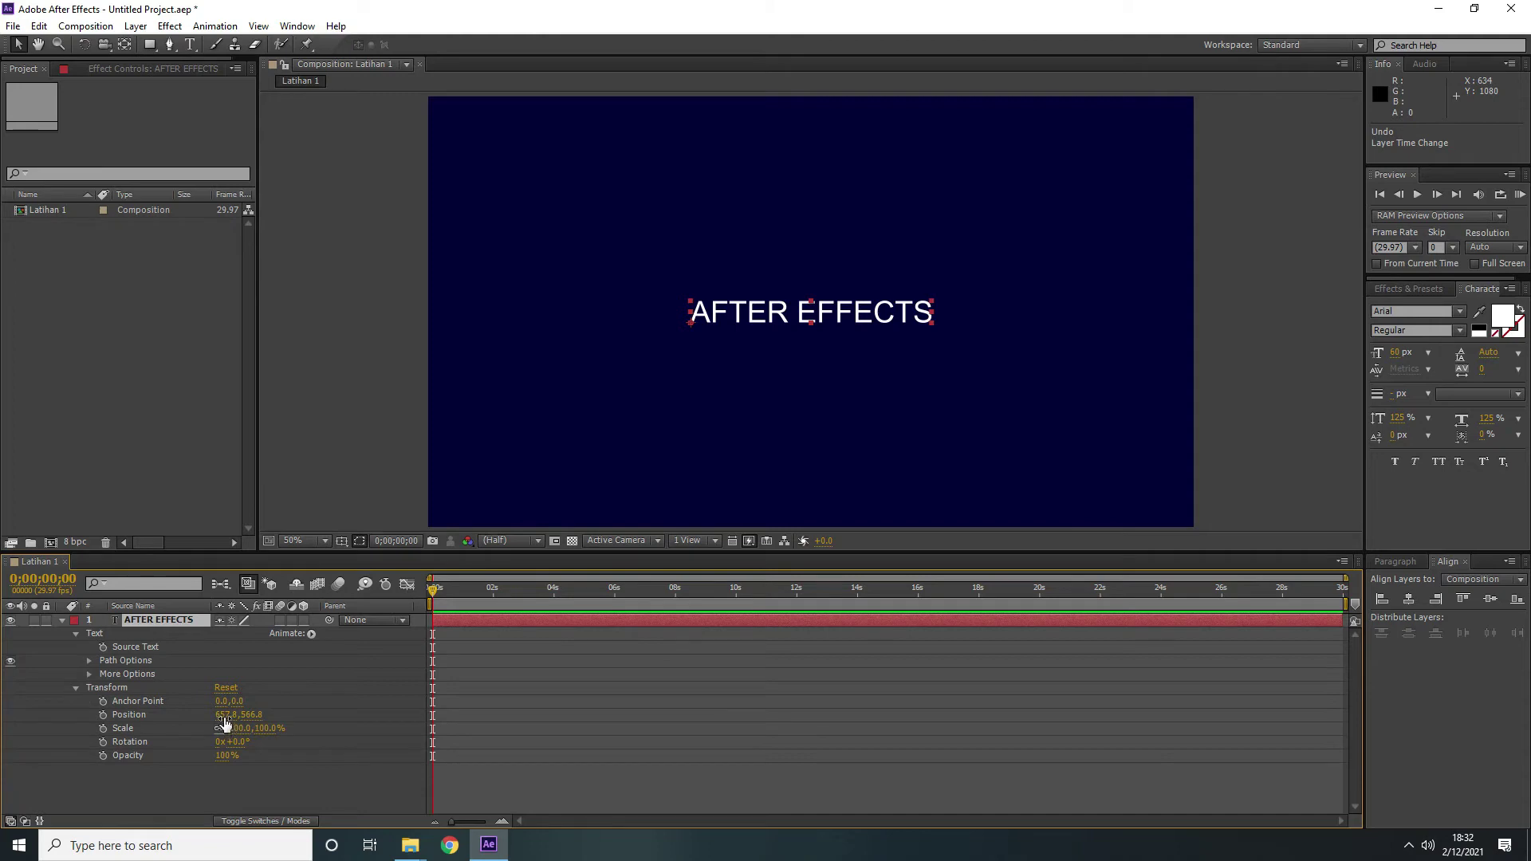
pyautogui.moveTo(255, 718); pyautogui.dragTo(200, 716)
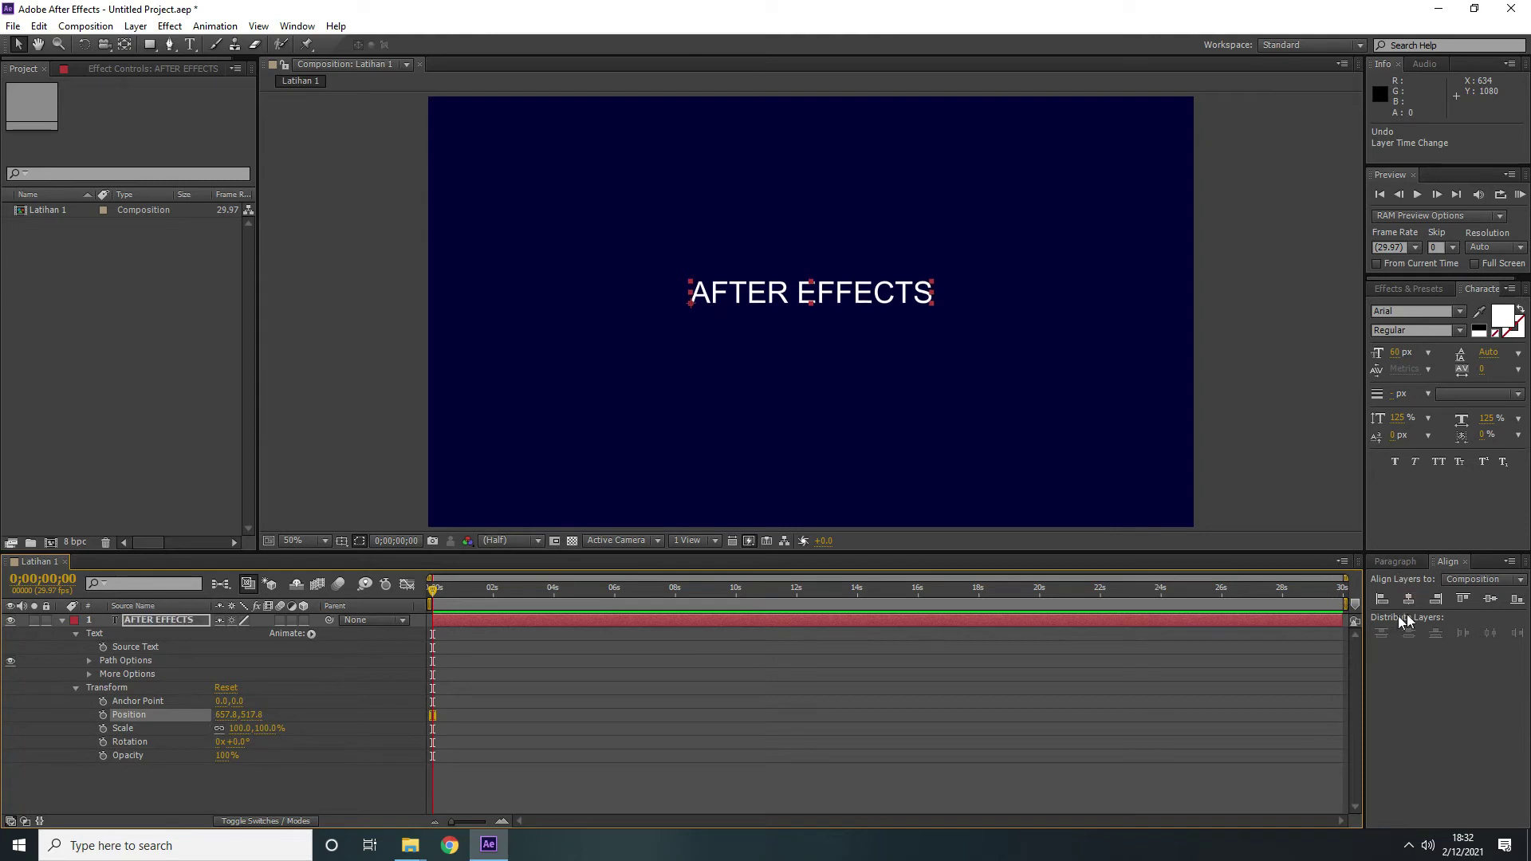
pyautogui.click(1491, 599)
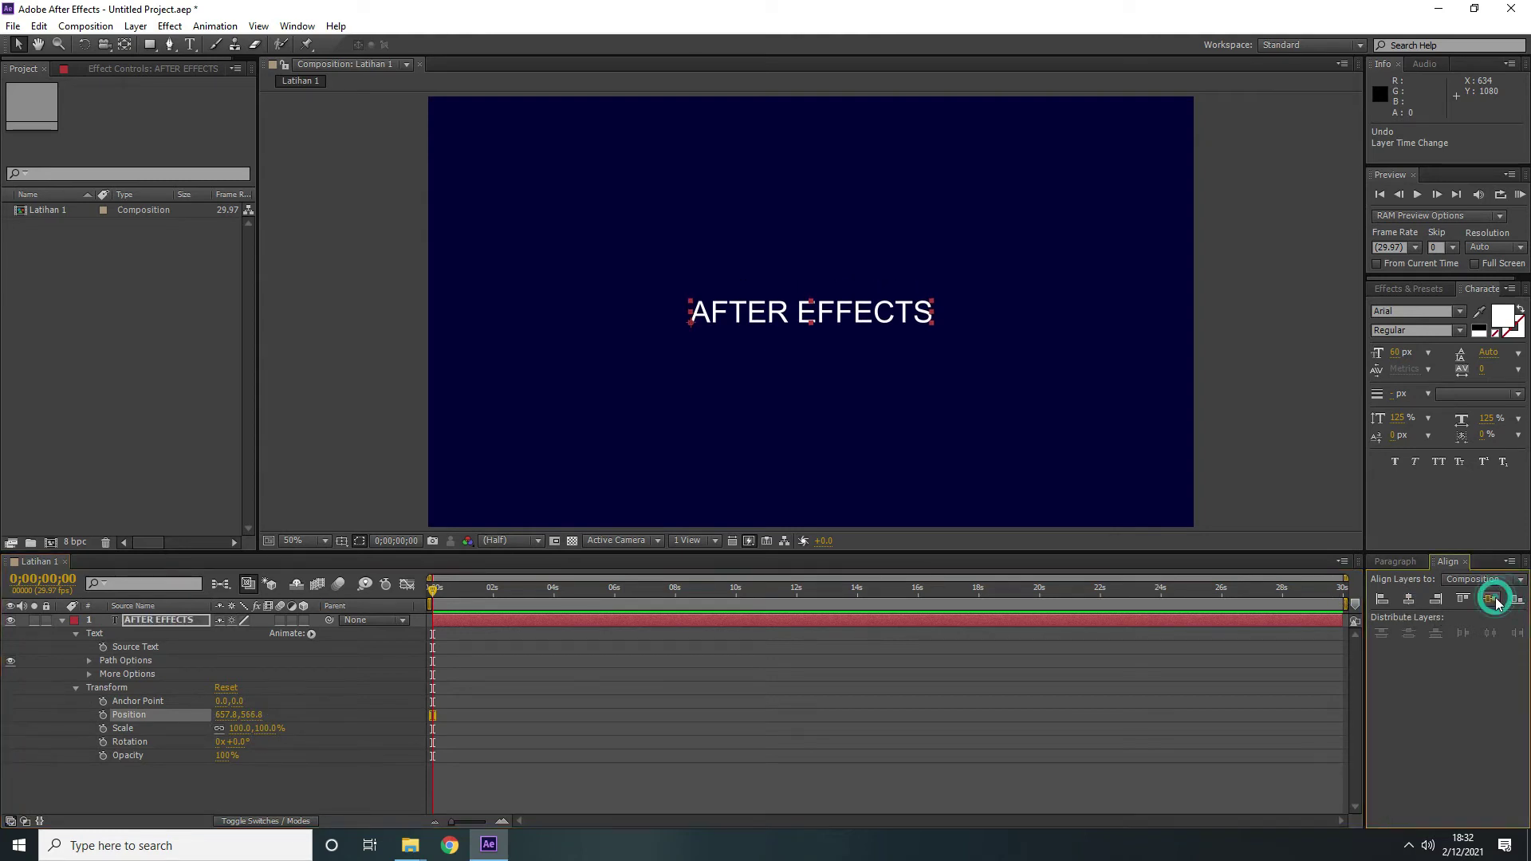
# Raise the text to a Y position of 511.8 and turn on Position keyframing at the start of the timeline
pyautogui.click(254, 711)
pyautogui.moveTo(254, 711); pyautogui.dragTo(207, 716)
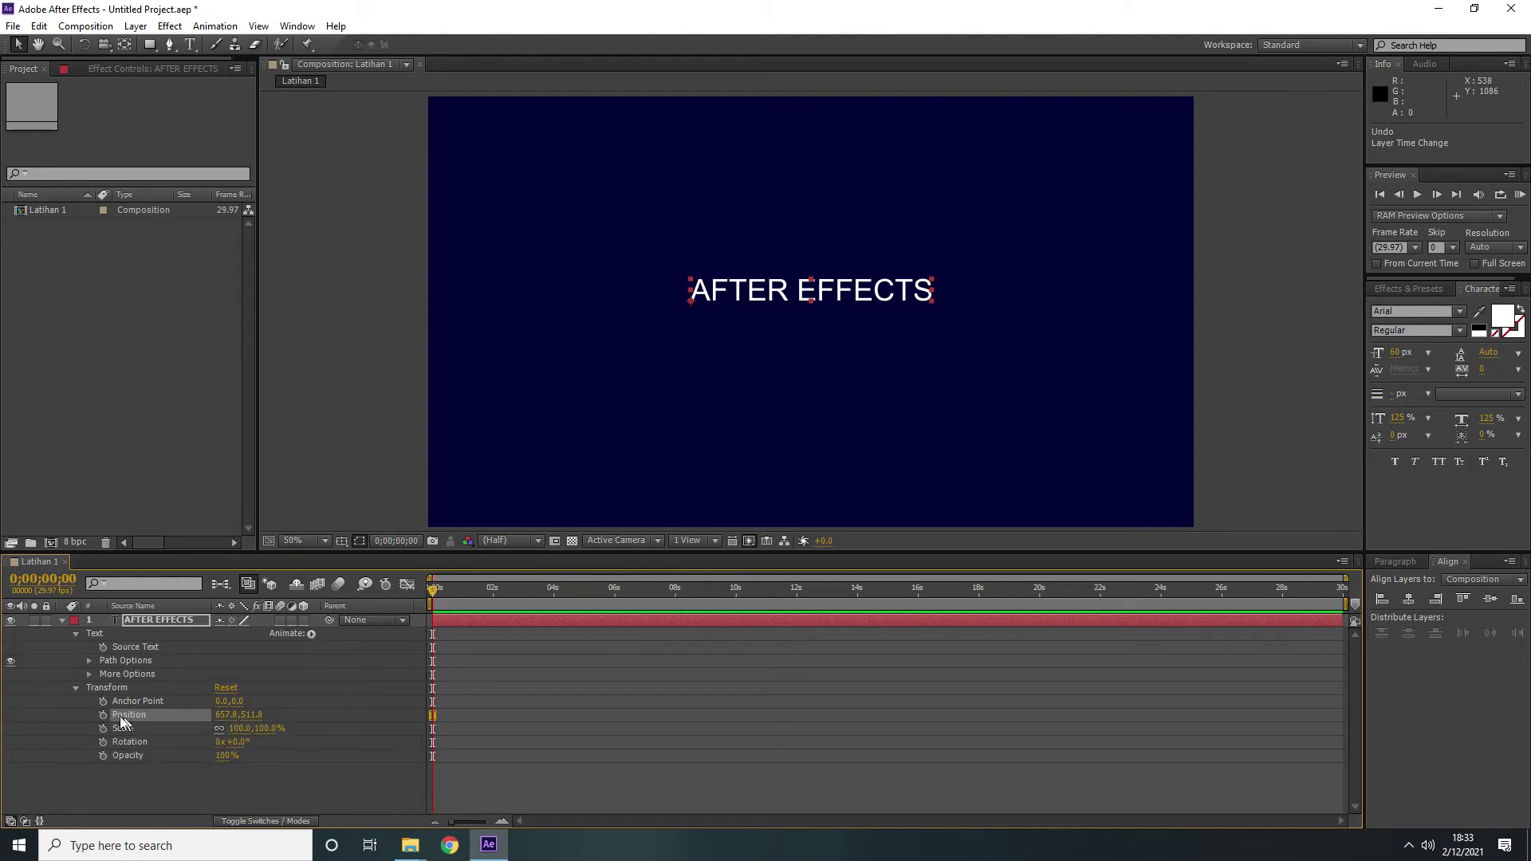
pyautogui.click(102, 716)
# Add a second Position keyframe at frame 10 by aligning the text to the composition's vertical center
pyautogui.moveTo(1344, 578); pyautogui.dragTo(533, 569)
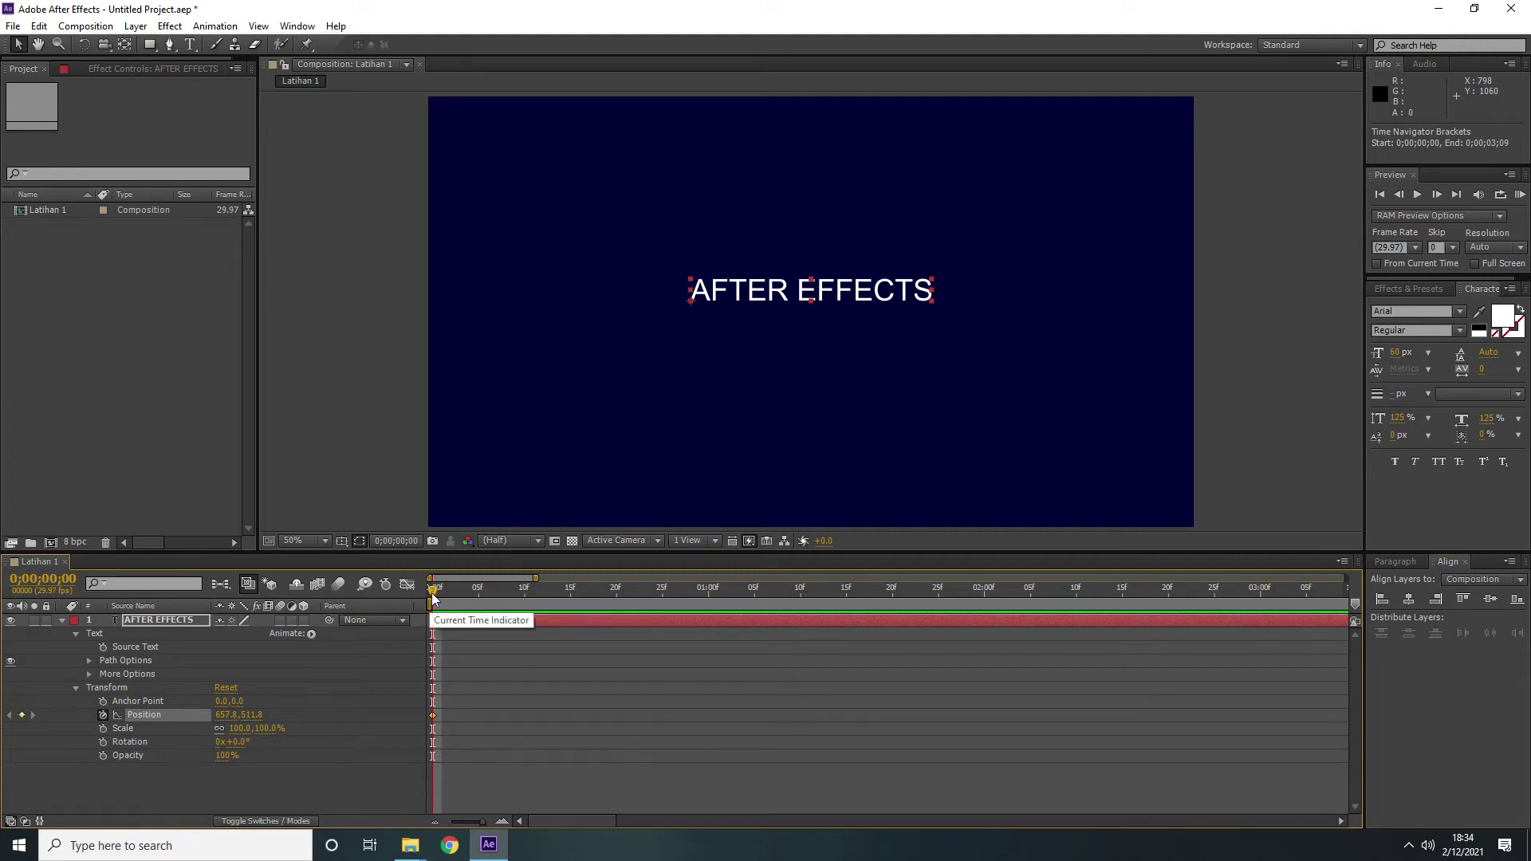
pyautogui.moveTo(433, 598); pyautogui.dragTo(525, 598)
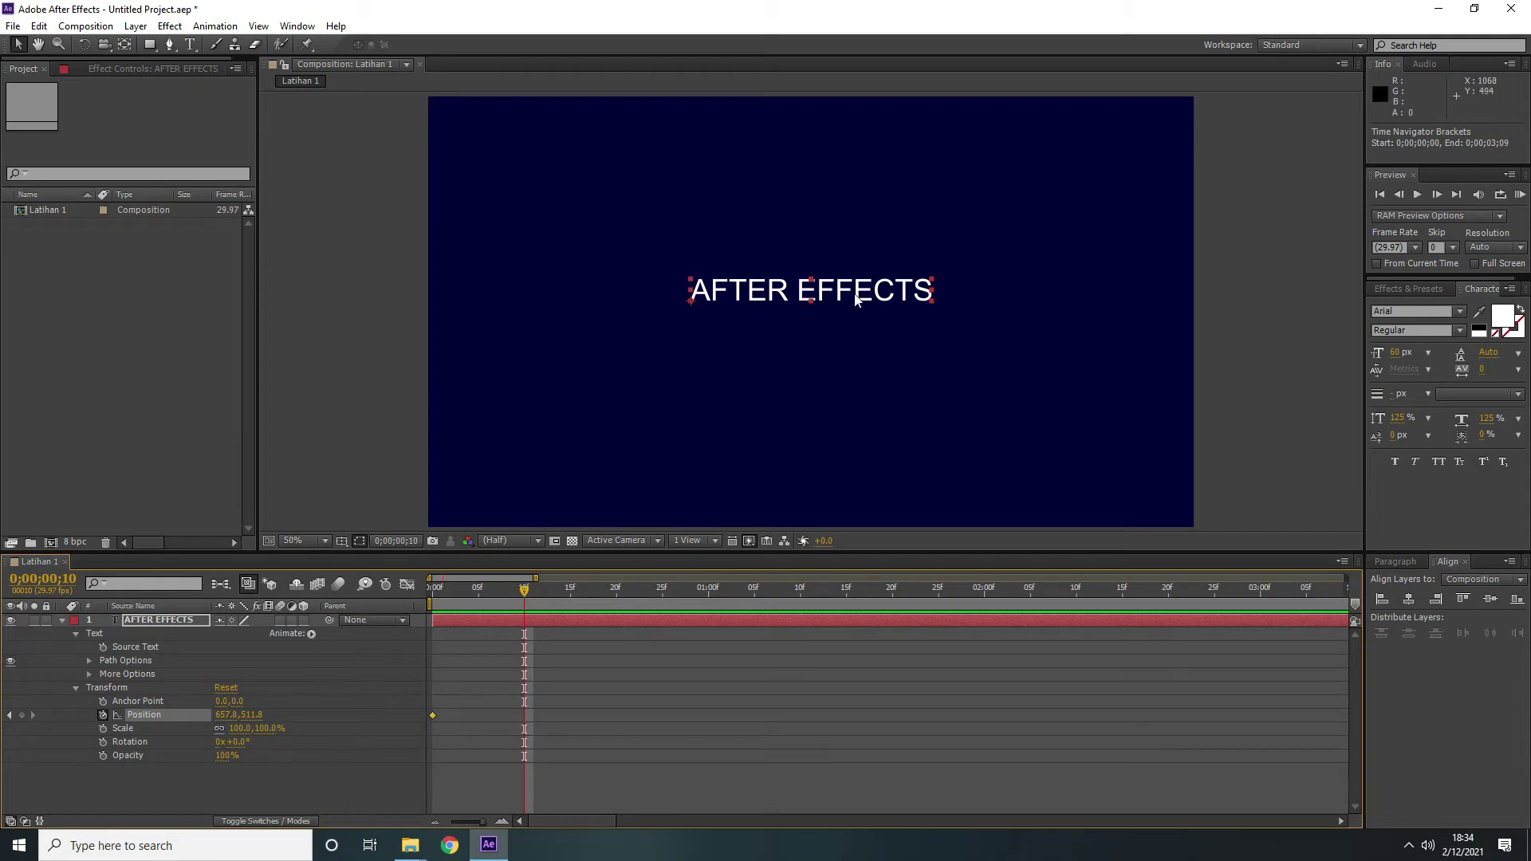
pyautogui.click(1490, 599)
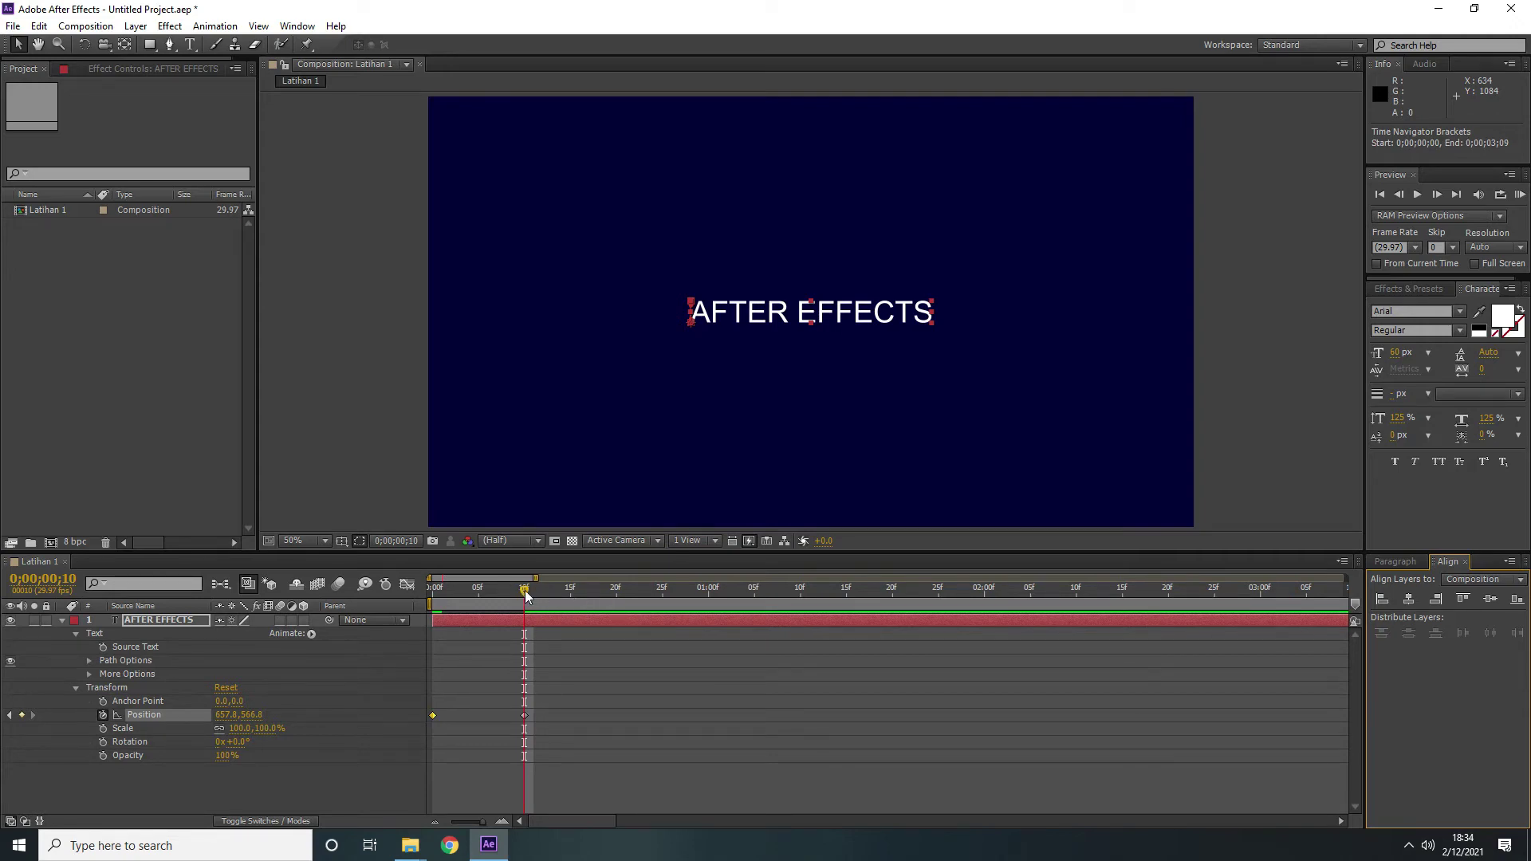
# Try moving the text to 737.8, 554.8 at frame 20, undo back to frame 10 and recenter the text vertically there
pyautogui.moveTo(525, 590); pyautogui.dragTo(615, 595)
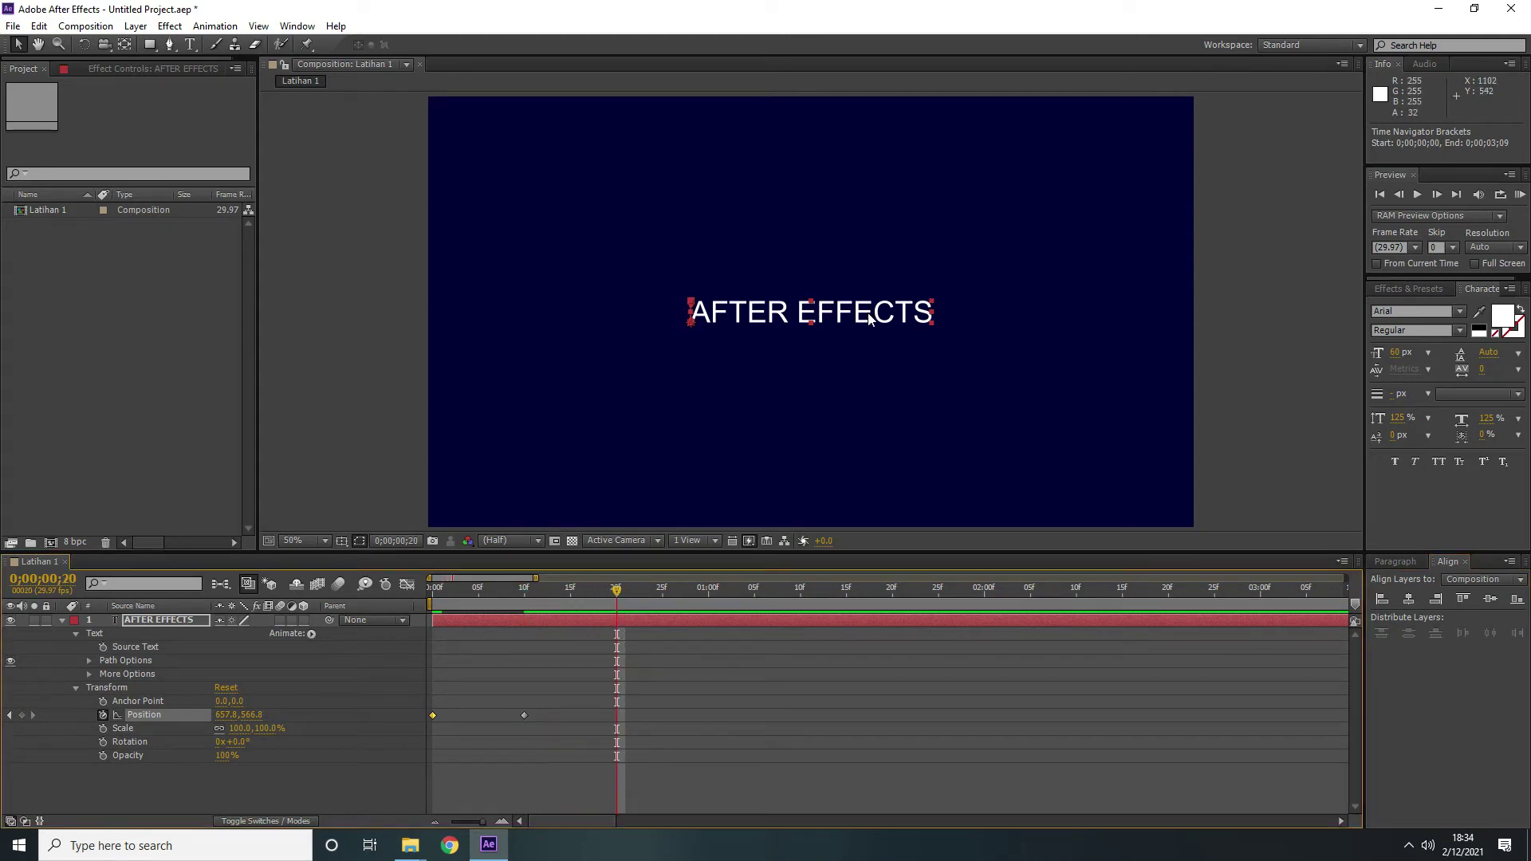
pyautogui.moveTo(869, 319); pyautogui.dragTo(902, 315)
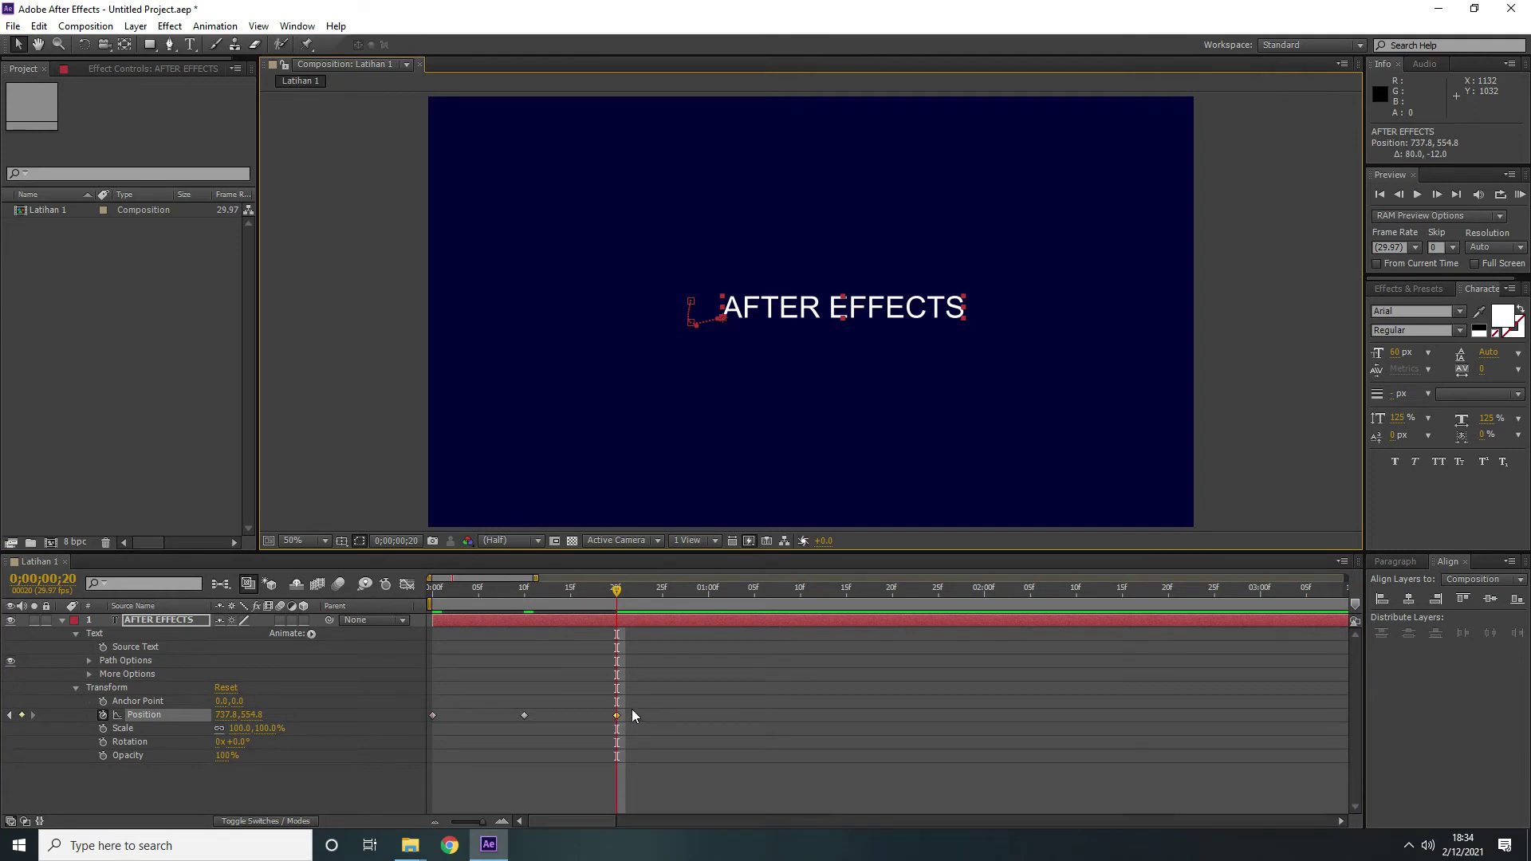
pyautogui.hotkey('ctrl', 'z')
pyautogui.hotkey('ctrl', 'z')
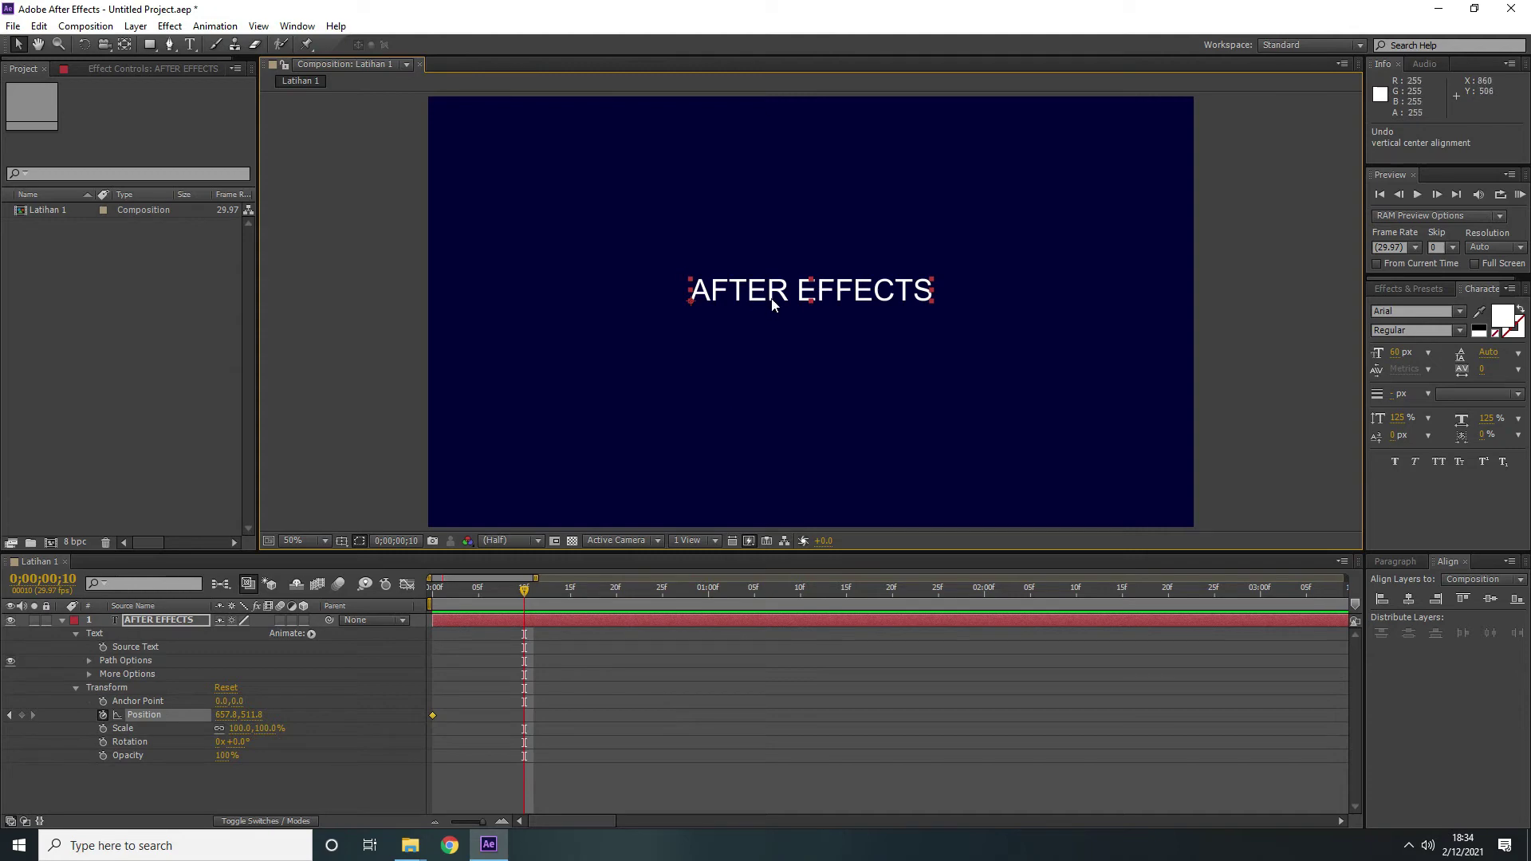
pyautogui.click(1464, 599)
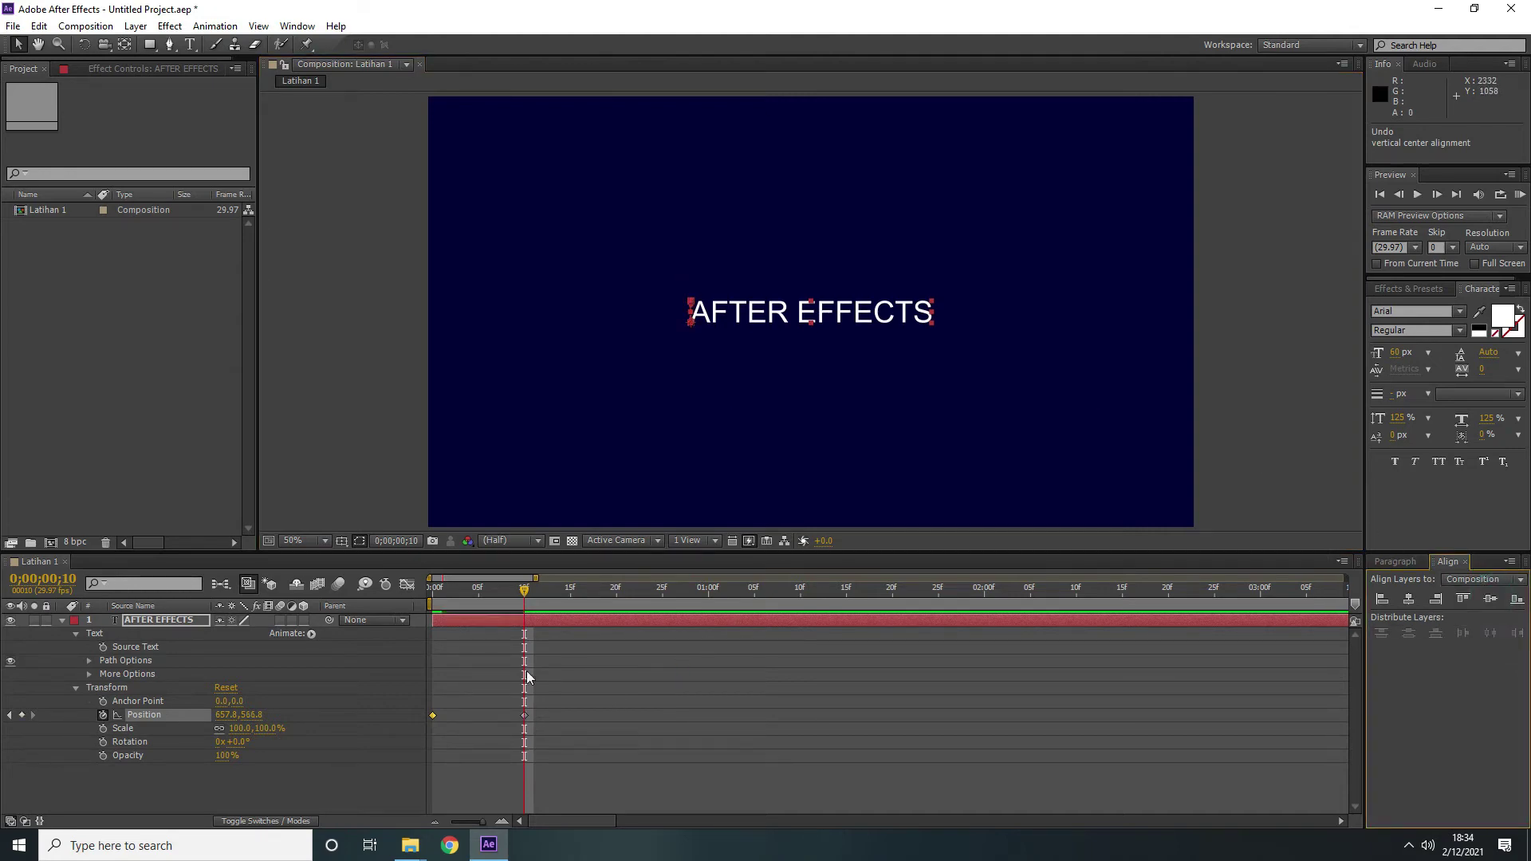
# Turn on Scale keyframing at the start of the timeline and set the Scale to 116% at frame 10
pyautogui.click(509, 592)
pyautogui.moveTo(510, 592); pyautogui.dragTo(365, 644)
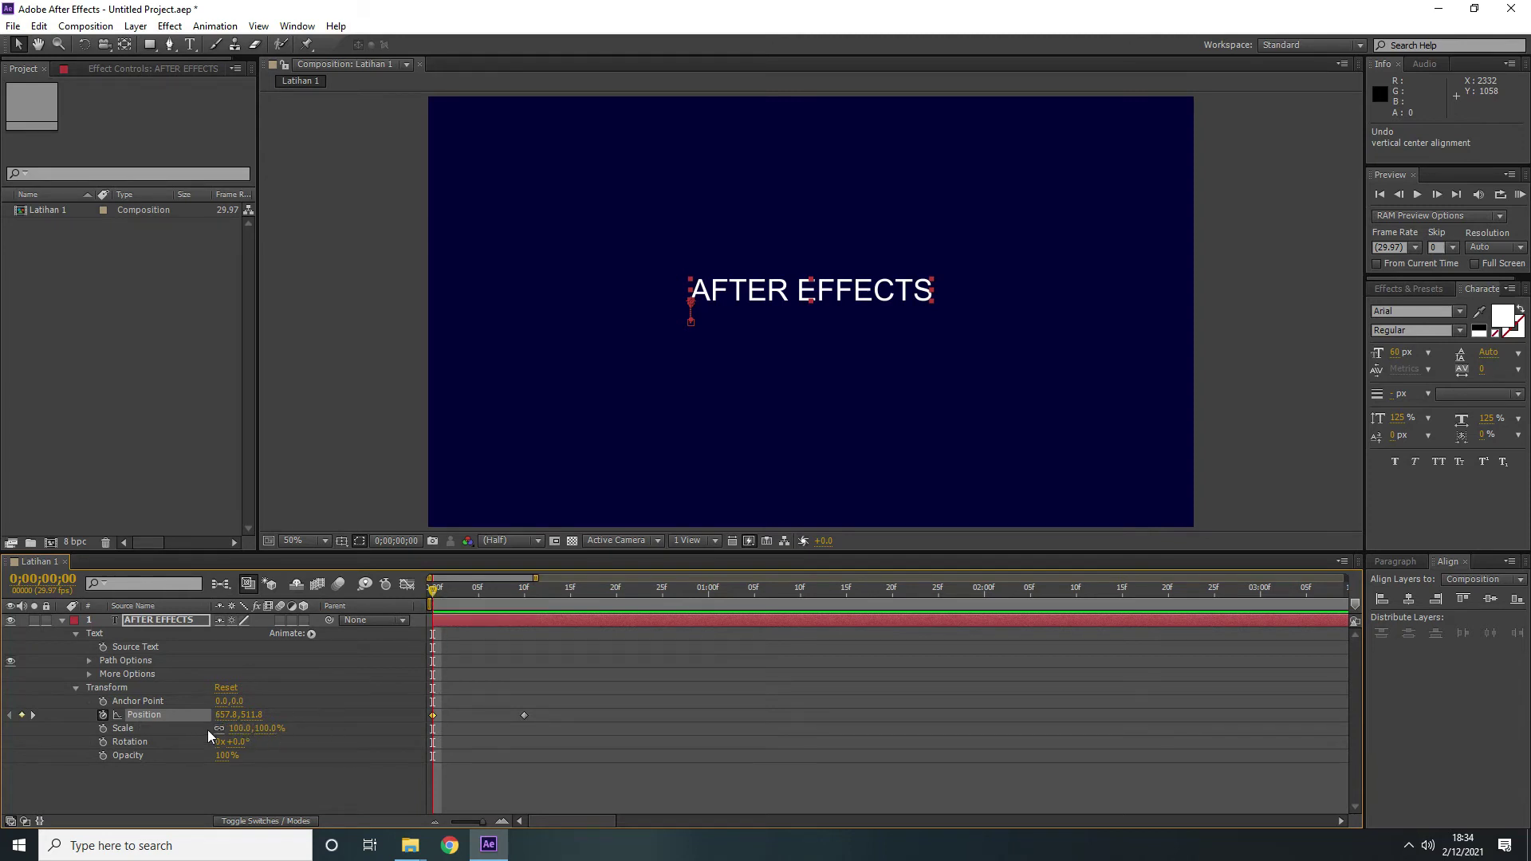
pyautogui.click(103, 728)
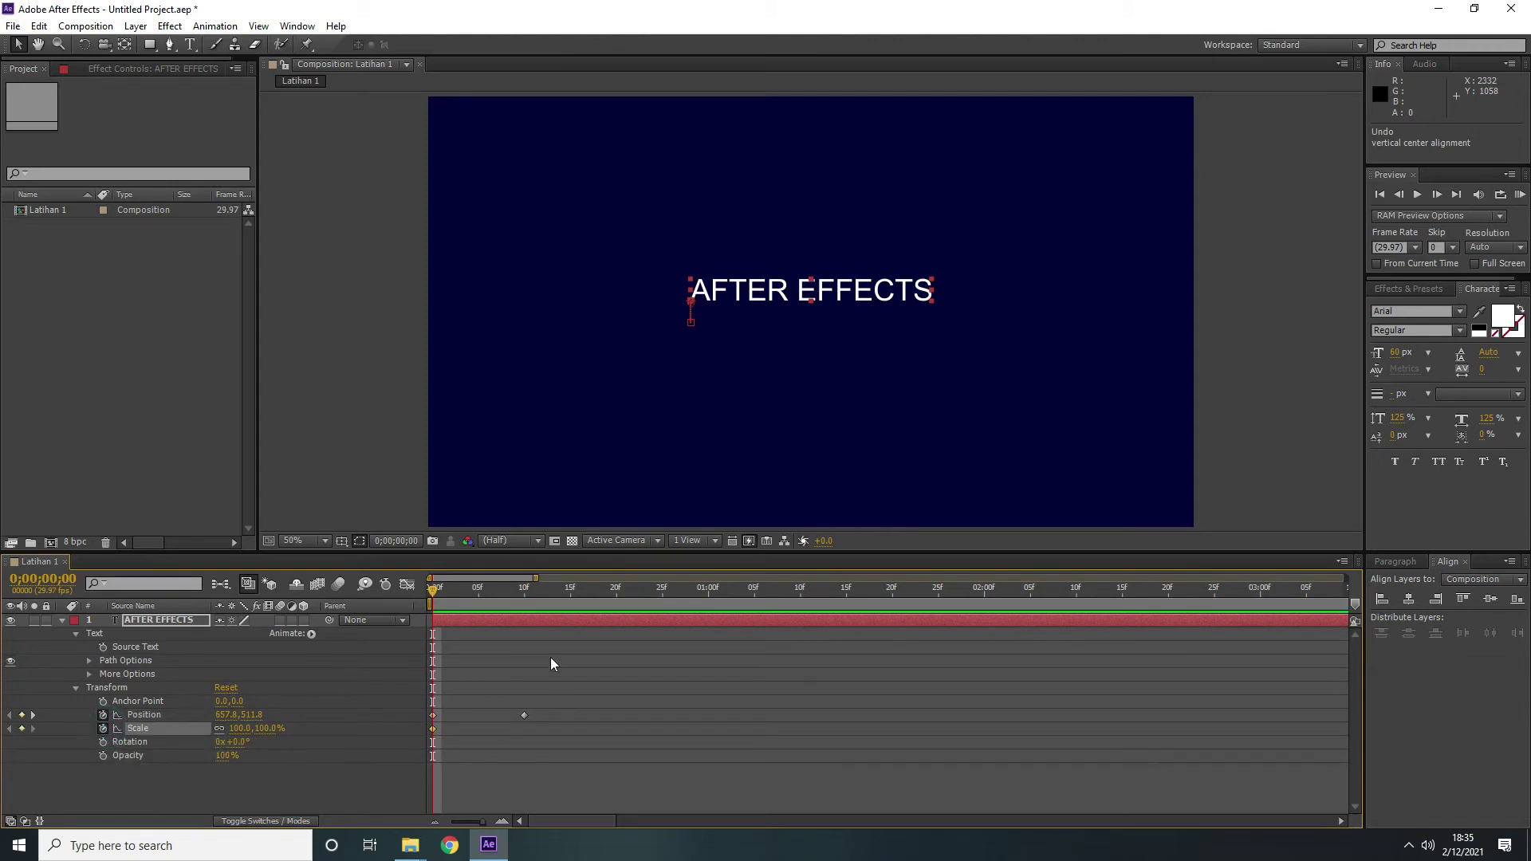
pyautogui.click(525, 597)
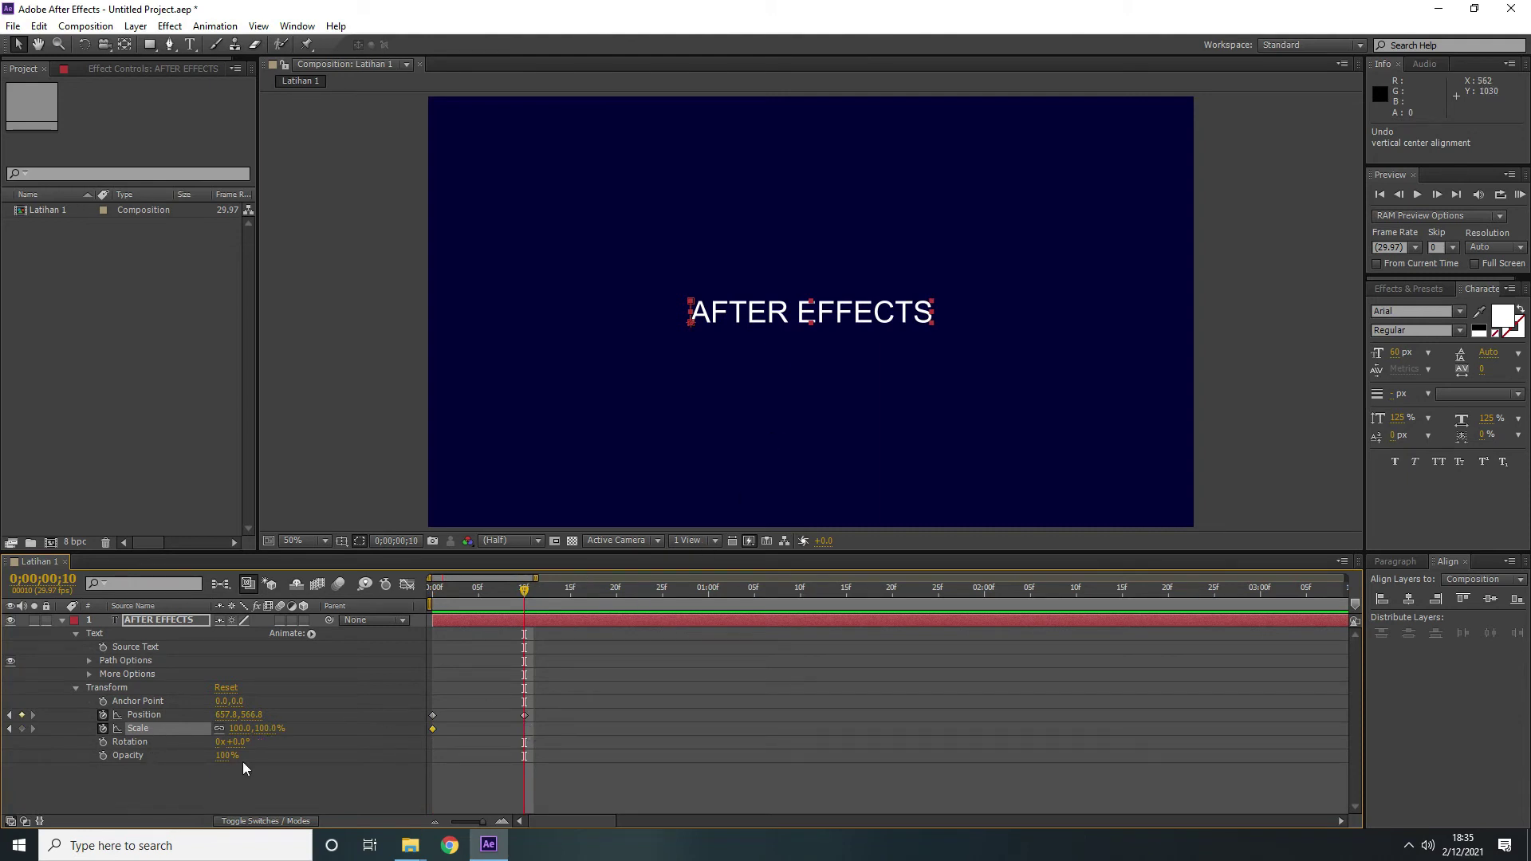
pyautogui.moveTo(263, 728); pyautogui.dragTo(274, 728)
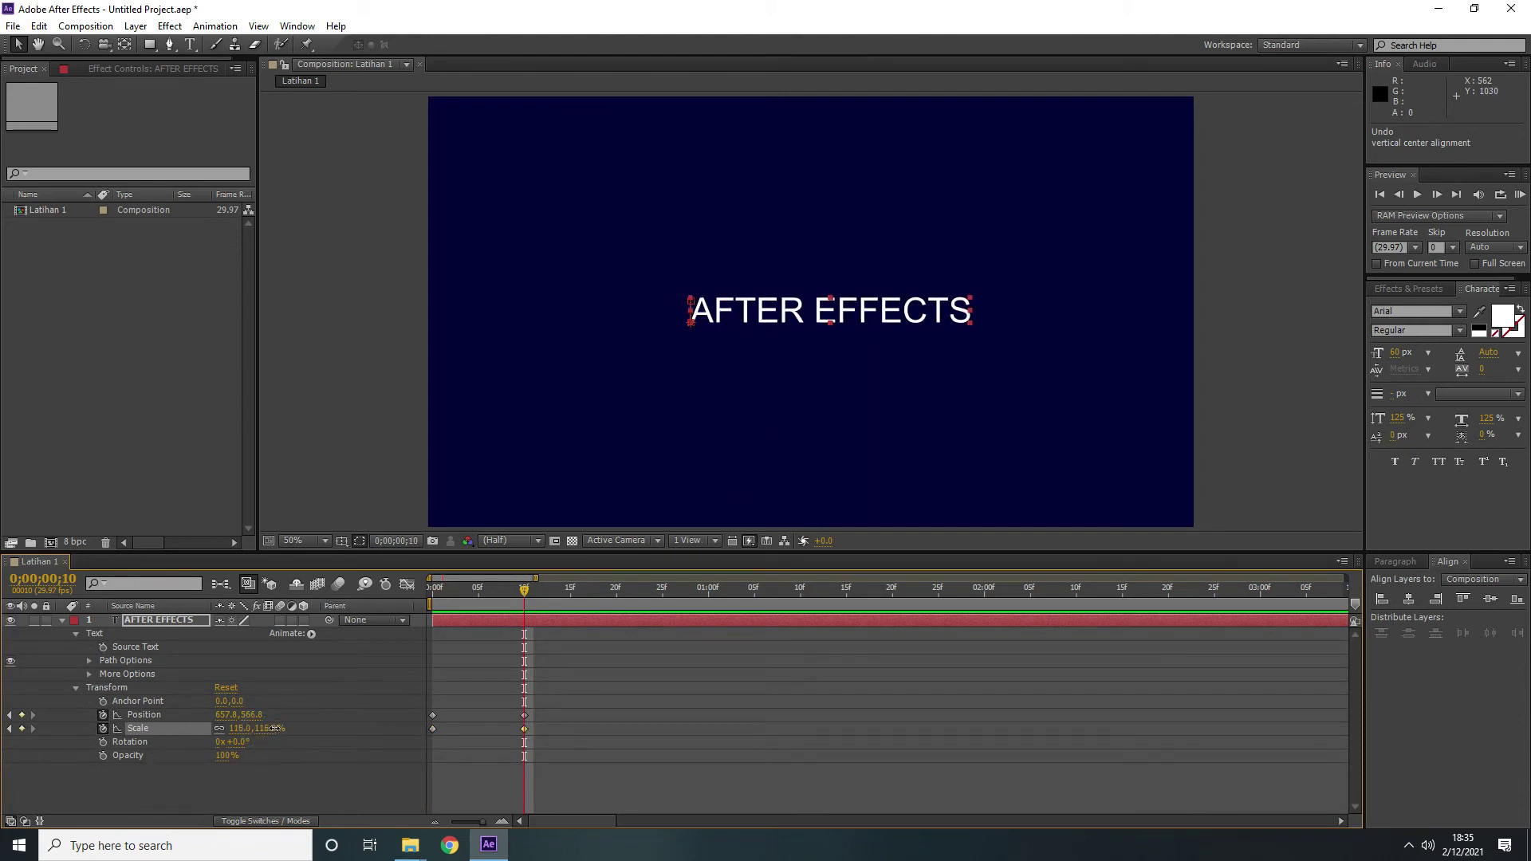
# Center the enlarged text vertically and horizontally in the composition at frame 10 and scrub through the movement
pyautogui.click(1490, 599)
pyautogui.click(1409, 599)
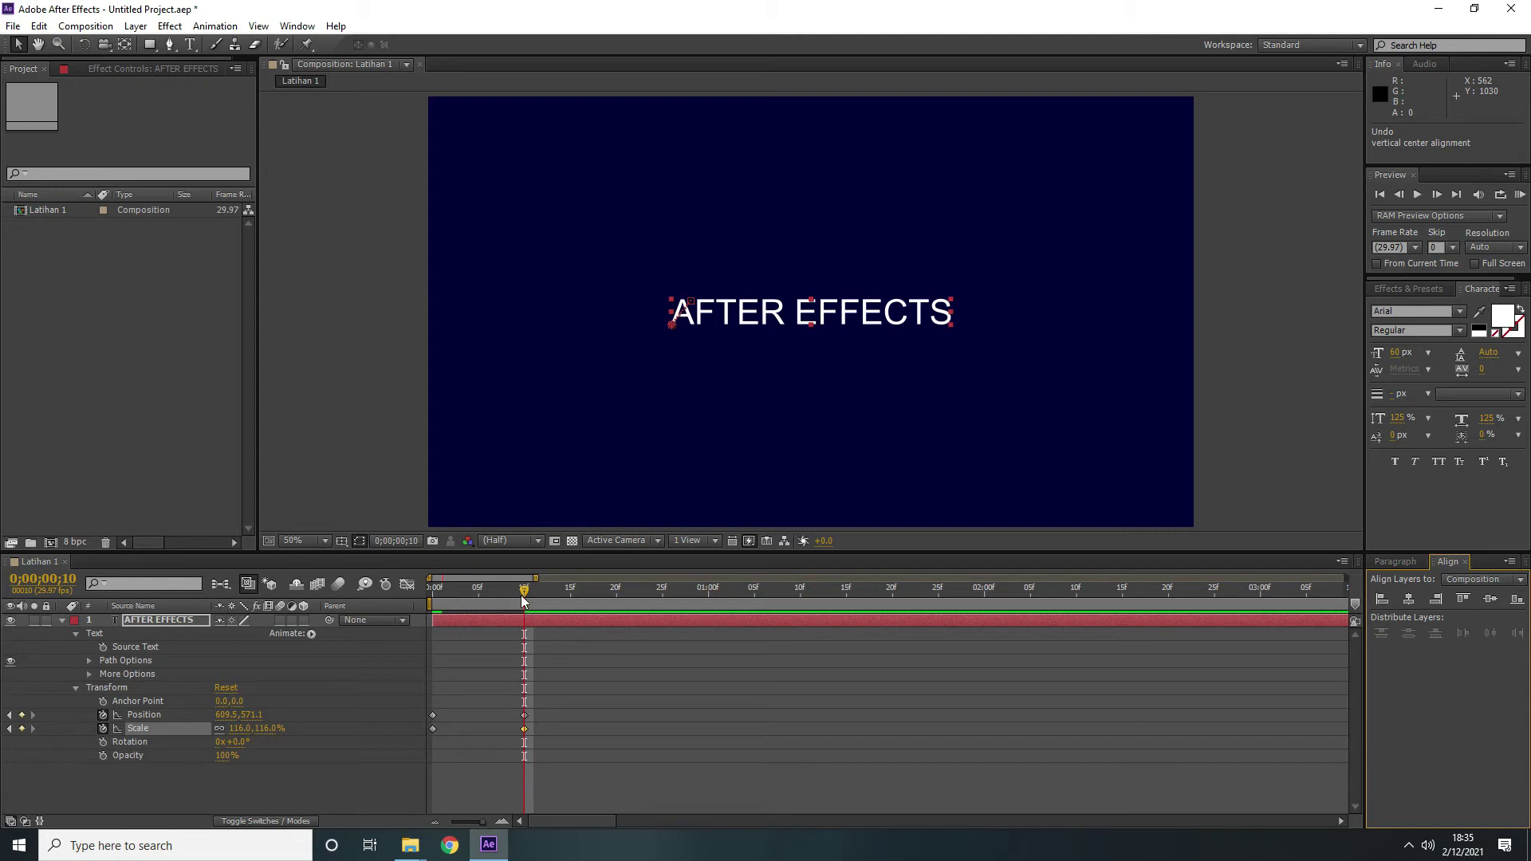
pyautogui.moveTo(523, 595); pyautogui.dragTo(524, 662)
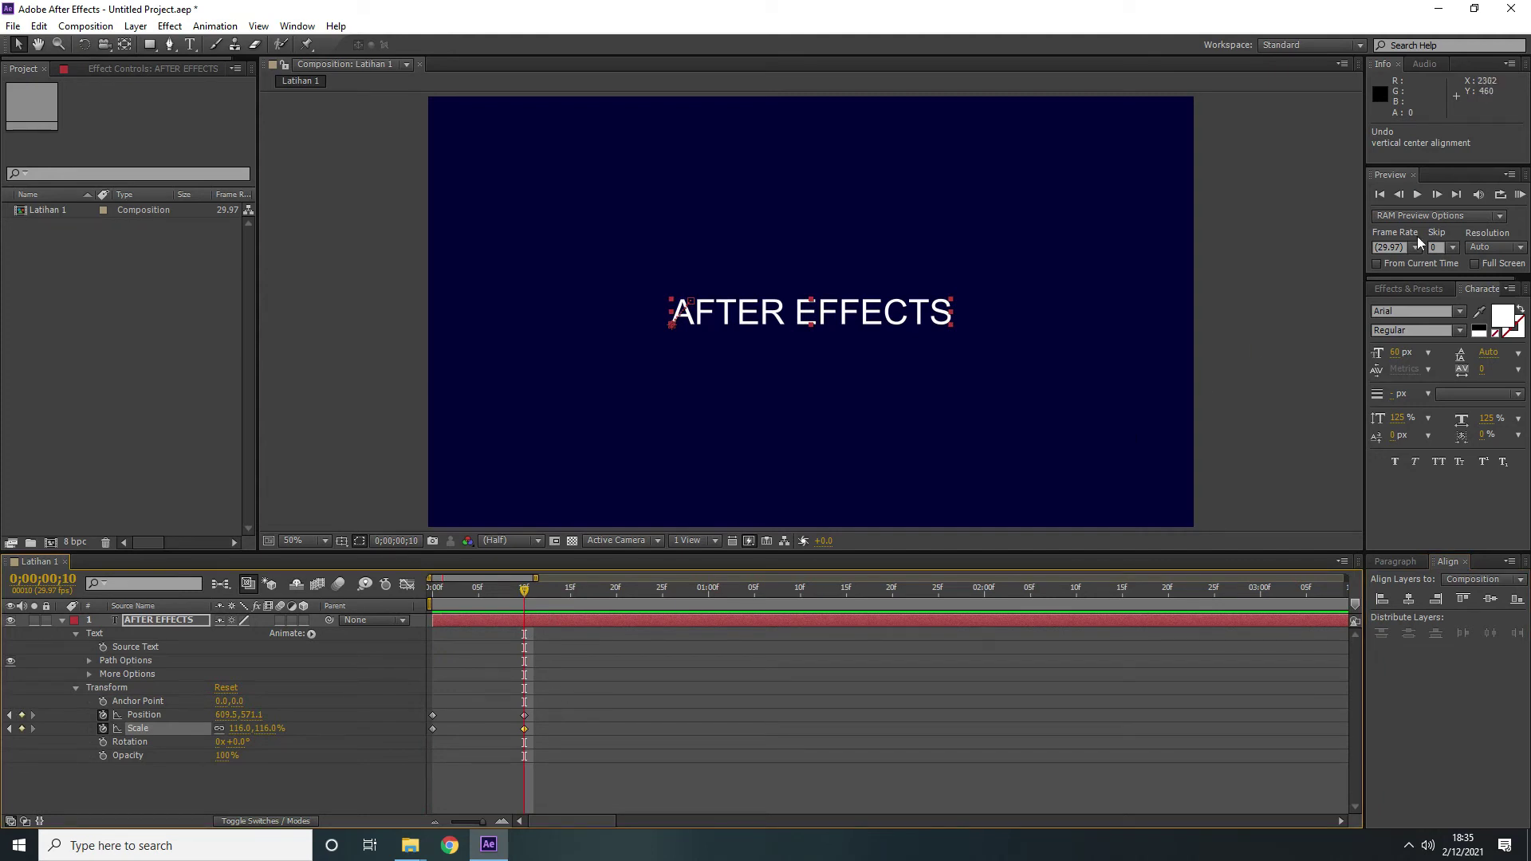
# Run a RAM preview of the Position and Scale animation and stop it
pyautogui.click(1519, 196)
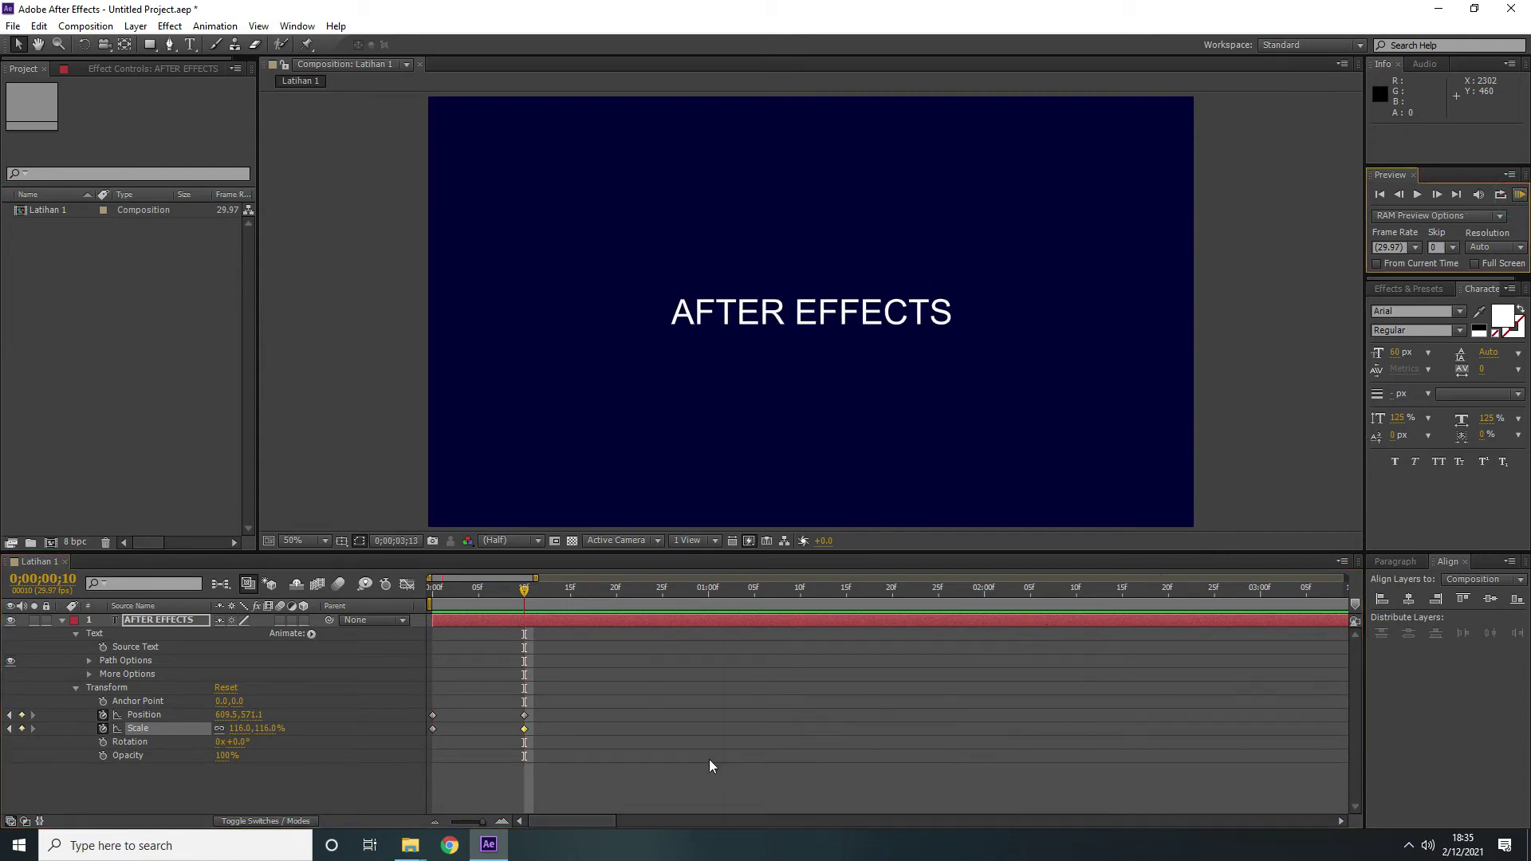
pyautogui.press('space')
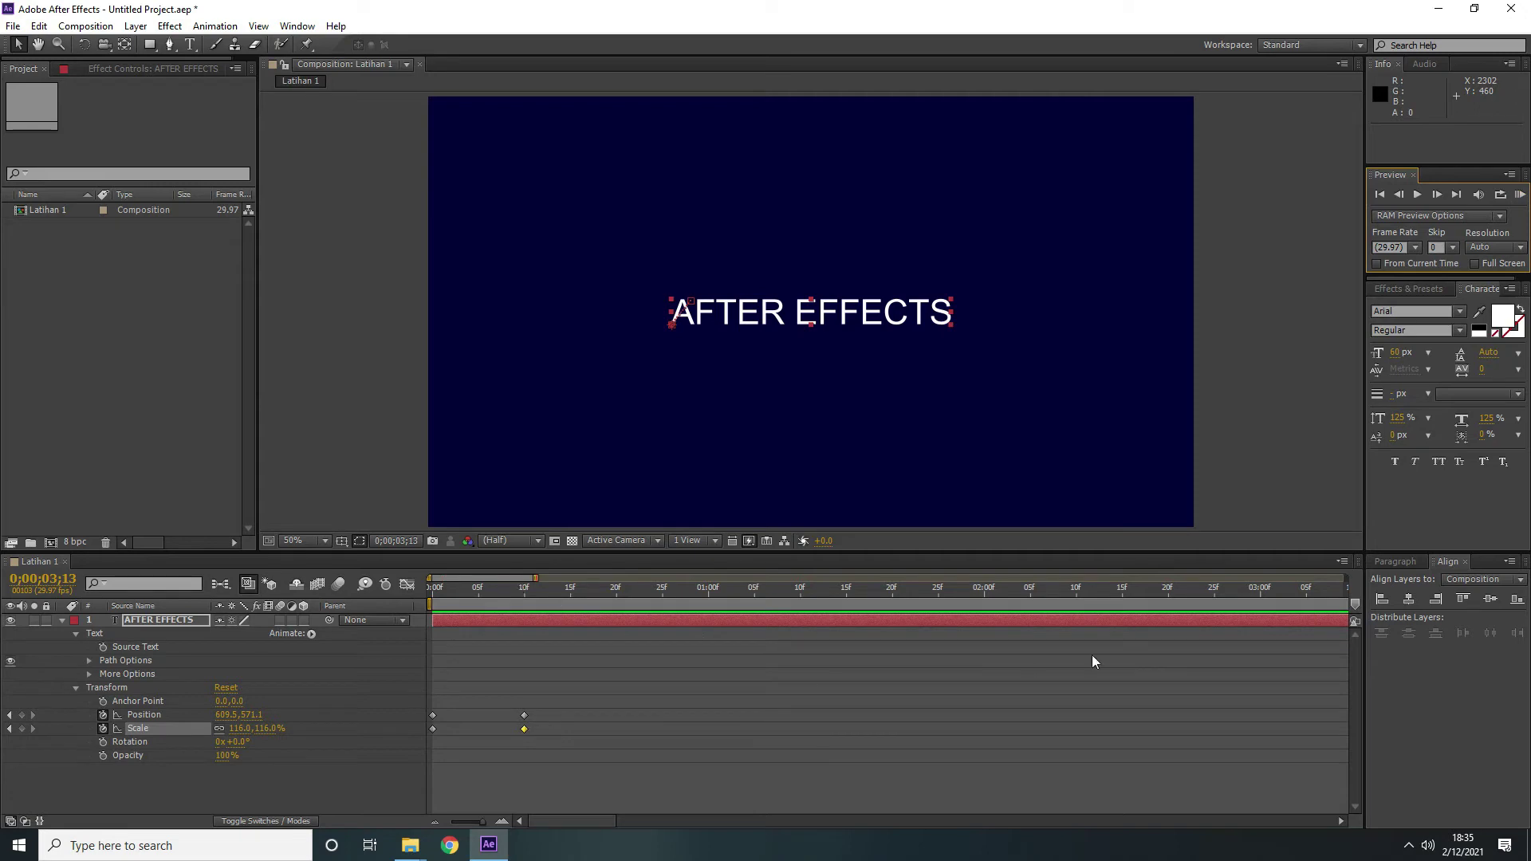
pyautogui.moveTo(587, 826); pyautogui.dragTo(530, 817)
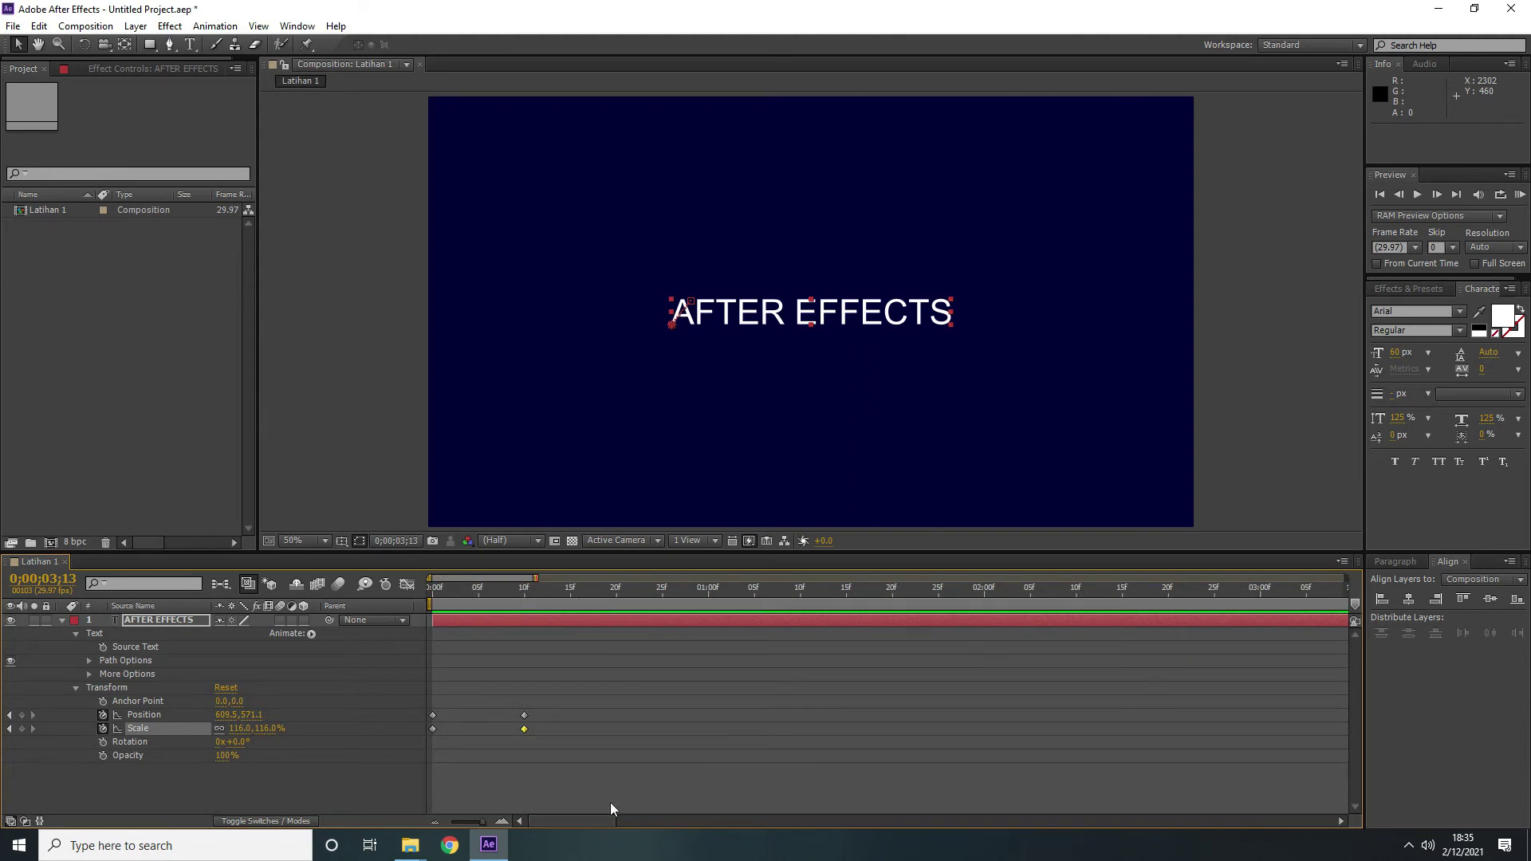
# Shorten the work area to end at 0;00;01;29
pyautogui.moveTo(536, 577); pyautogui.dragTo(796, 577)
pyautogui.moveTo(536, 578); pyautogui.dragTo(1104, 604)
pyautogui.moveTo(1025, 642); pyautogui.dragTo(558, 636)
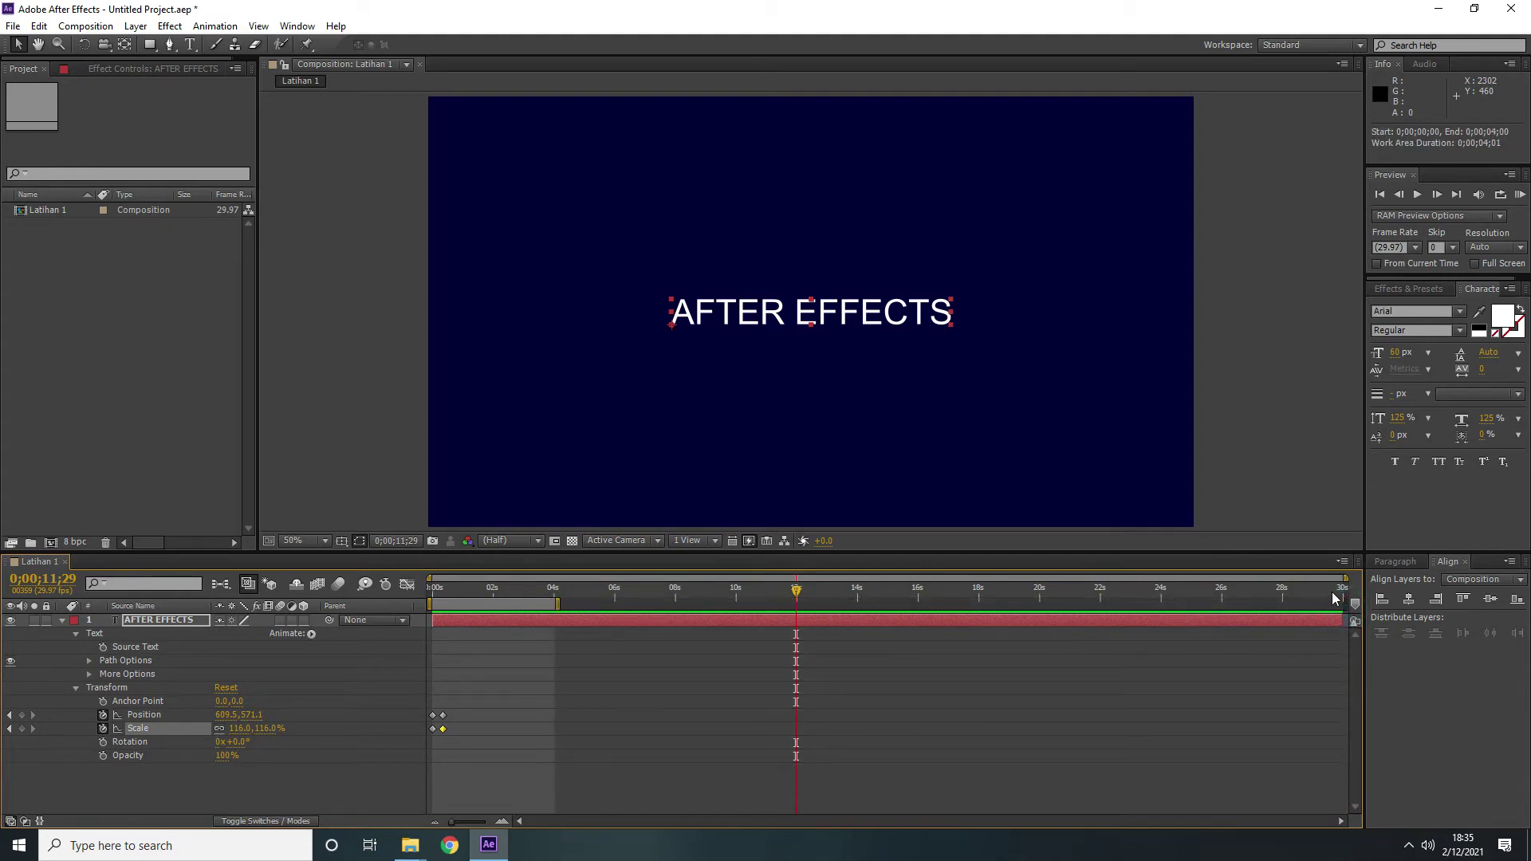
pyautogui.moveTo(1346, 578); pyautogui.dragTo(568, 586)
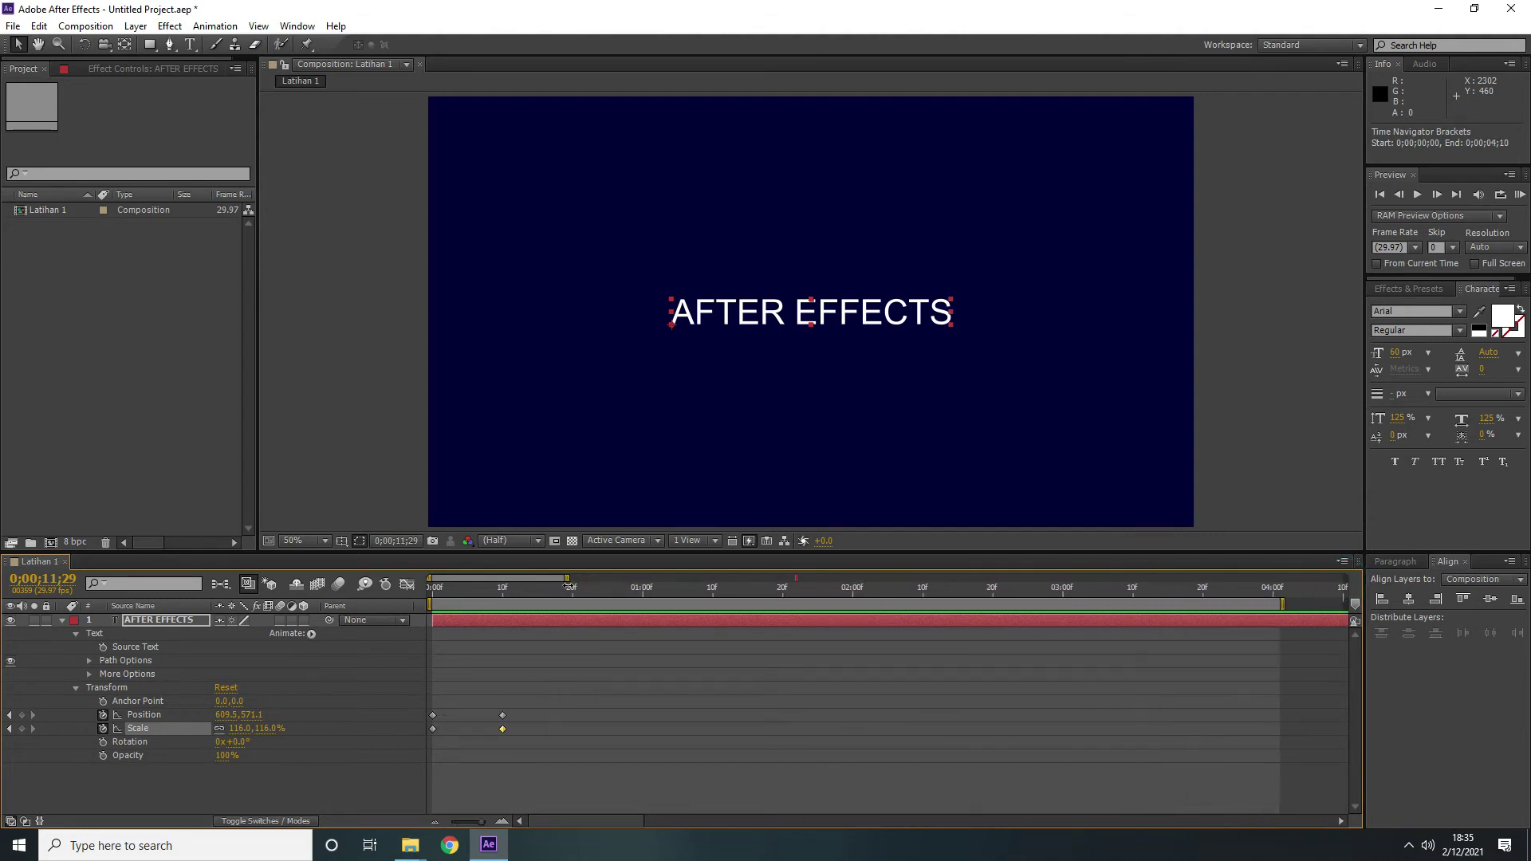
pyautogui.moveTo(1281, 603); pyautogui.dragTo(853, 621)
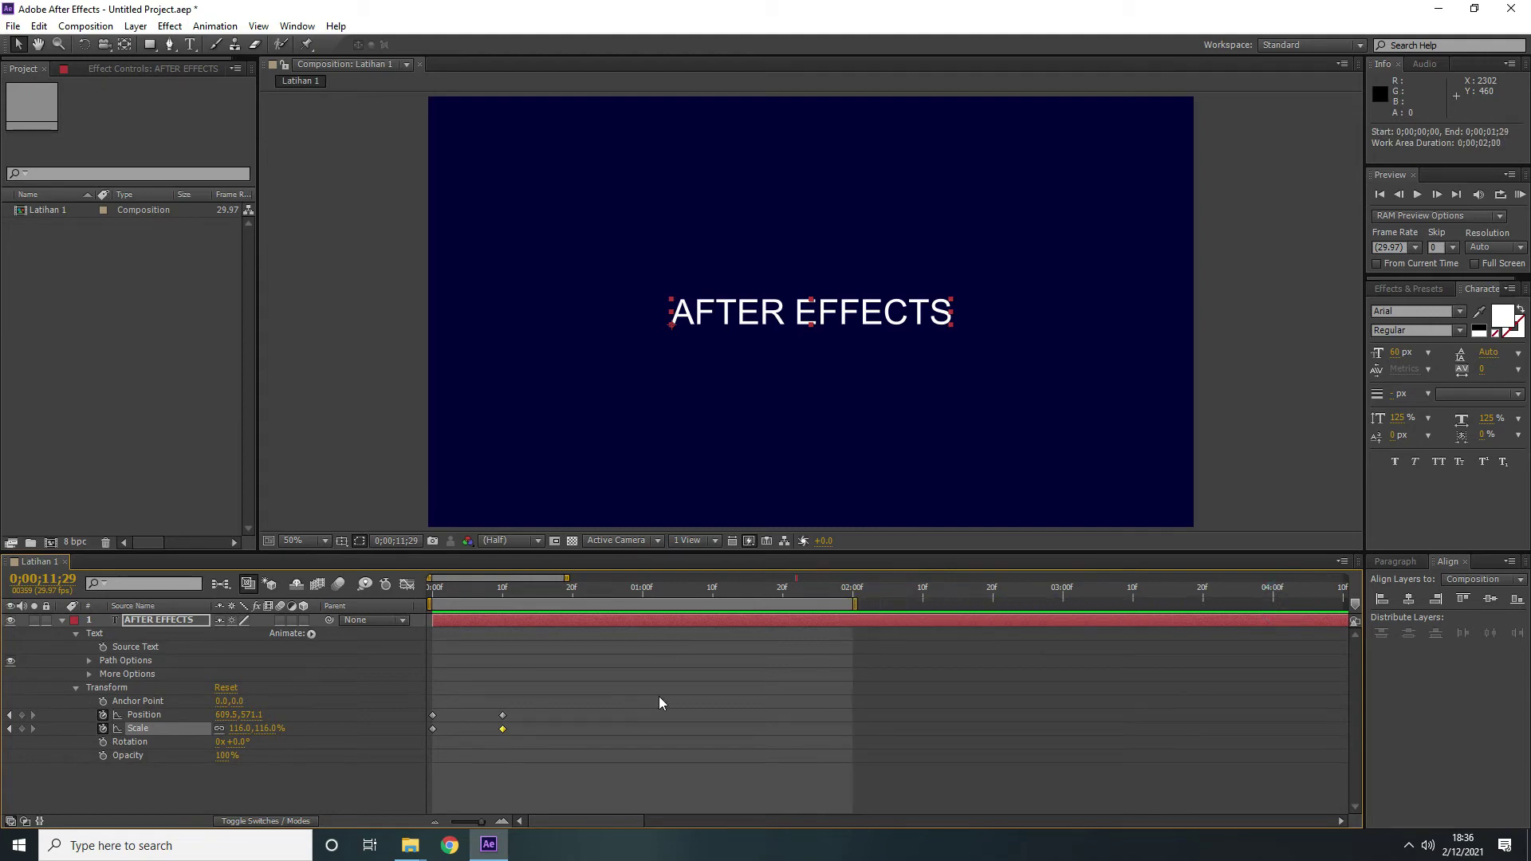
# RAM preview the shortened work area from the first frame, stop playback and move the current time to 0;00;00;28
pyautogui.click(1380, 194)
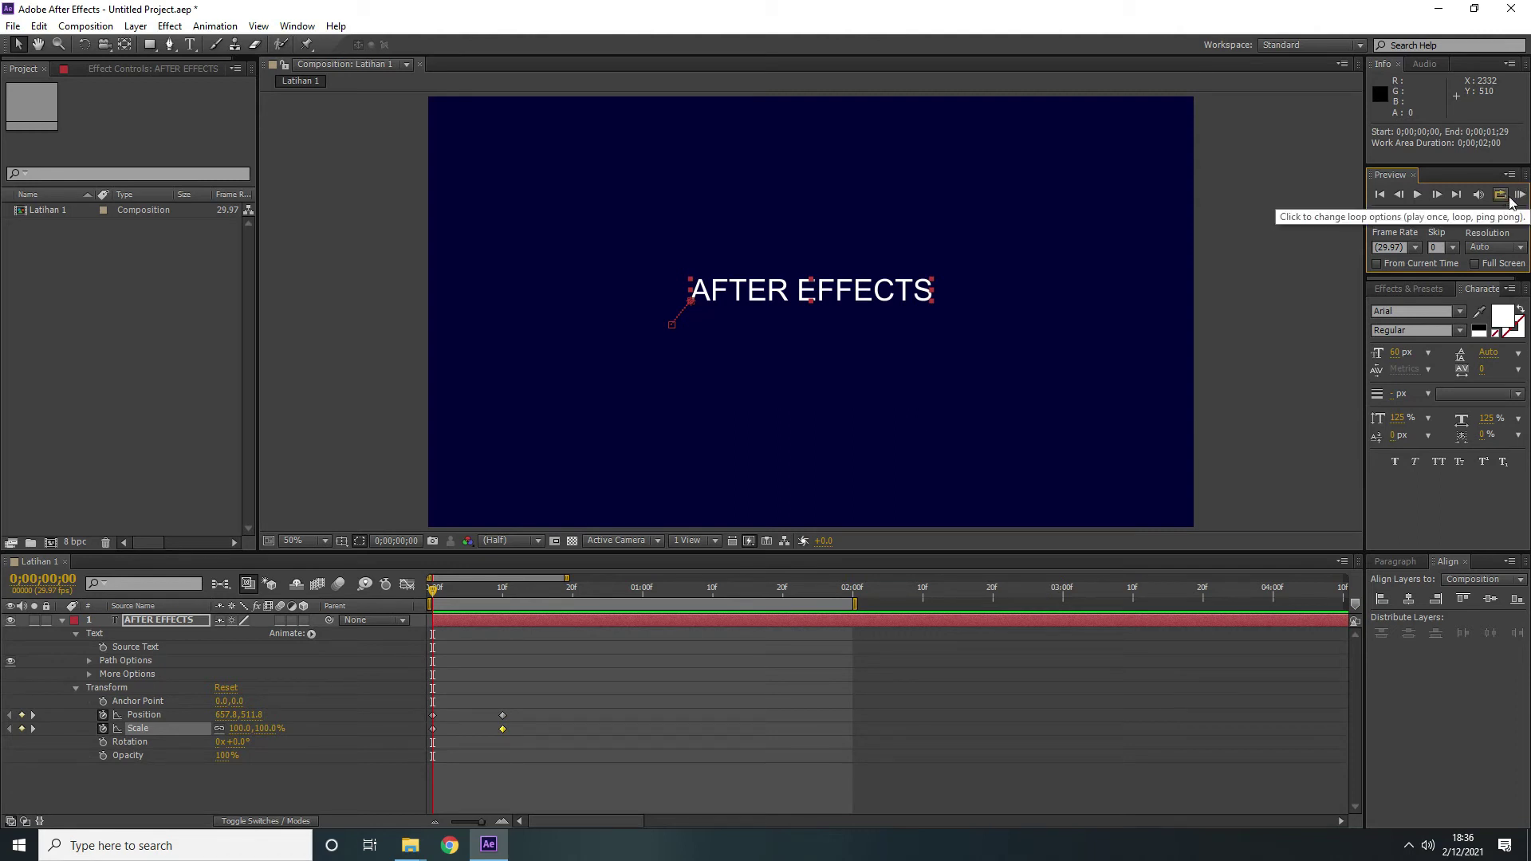
pyautogui.click(1520, 194)
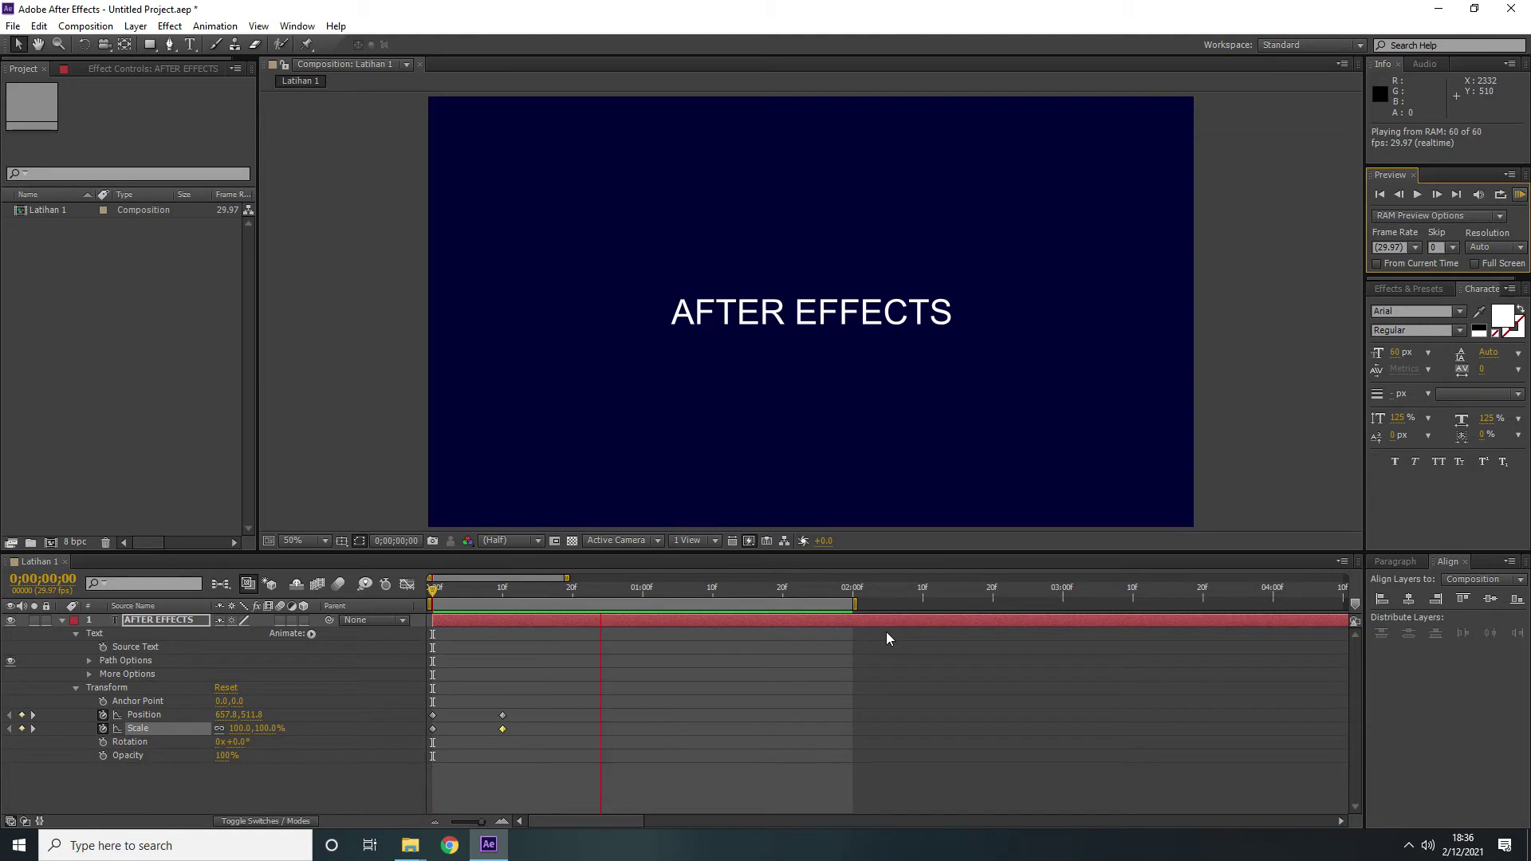
pyautogui.press('space')
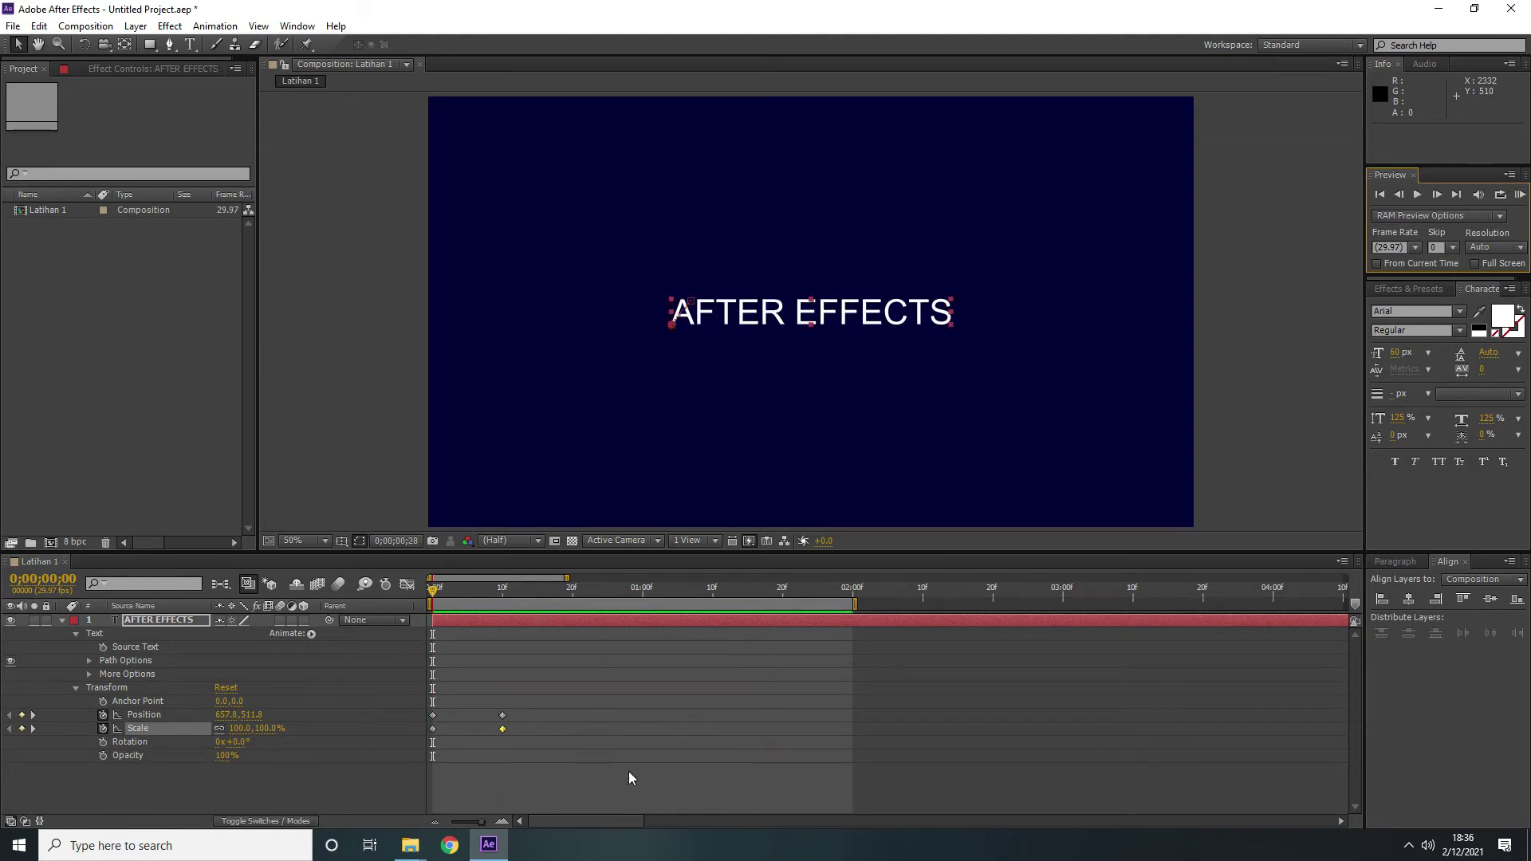
pyautogui.moveTo(595, 821); pyautogui.dragTo(499, 791)
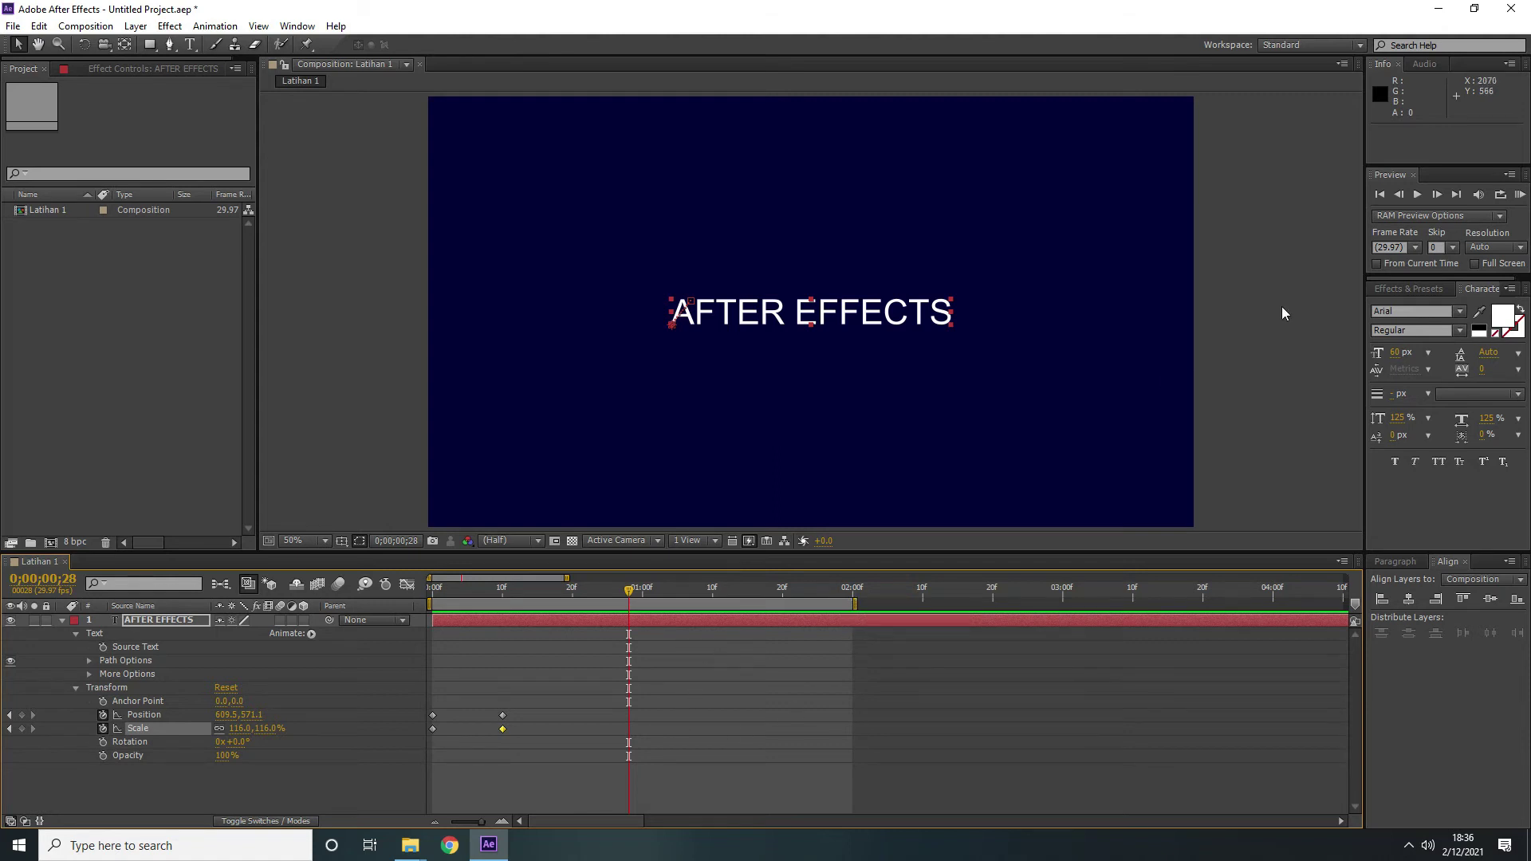
# Switch the preview to play once, play the animation from the start, and restore looped playback
pyautogui.click(1503, 197)
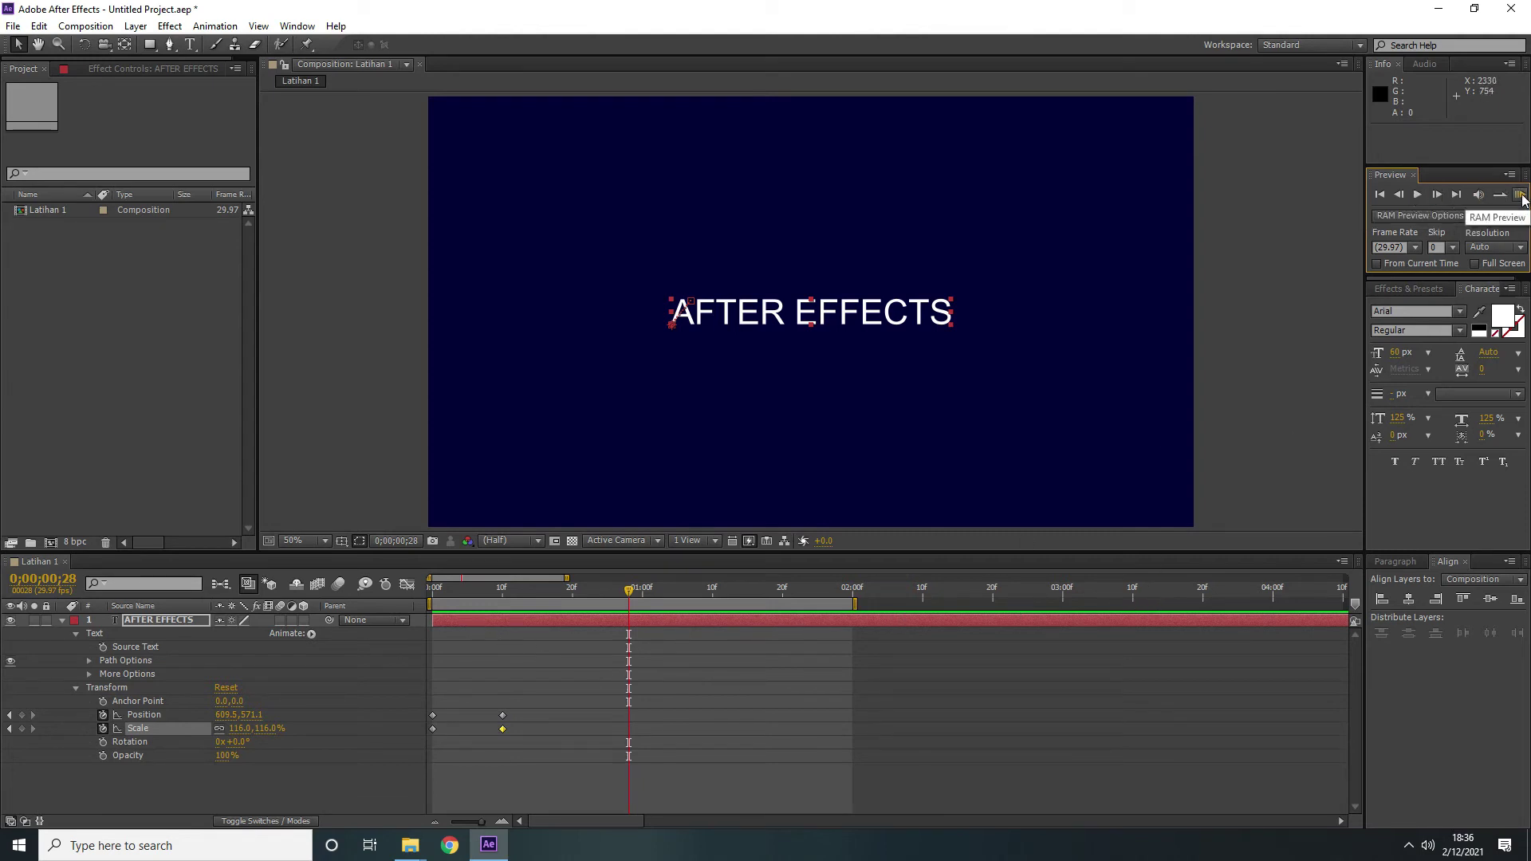
pyautogui.click(1420, 197)
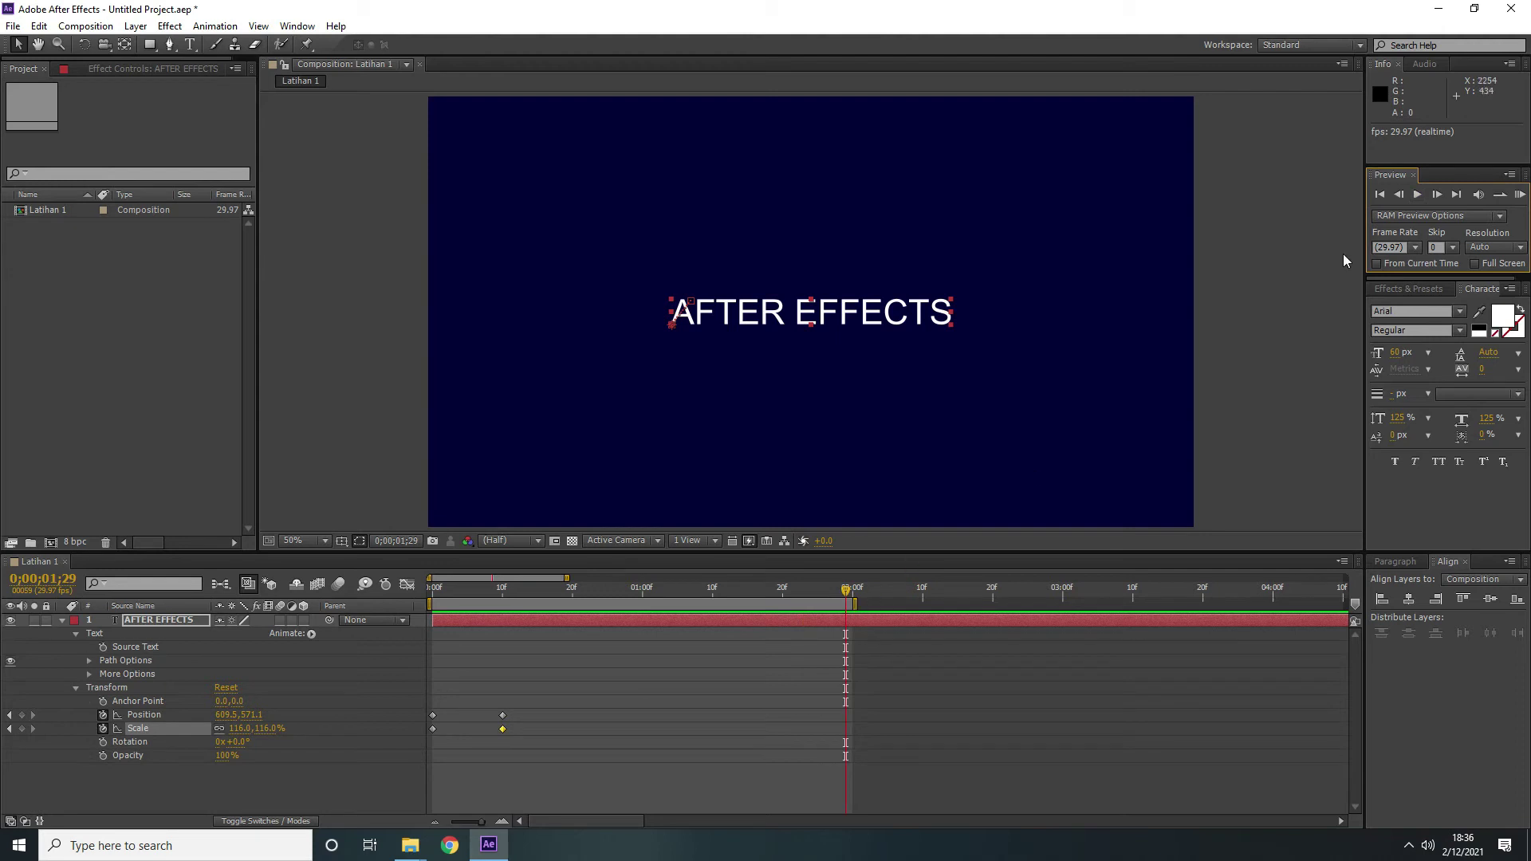
pyautogui.click(1379, 195)
pyautogui.click(1415, 195)
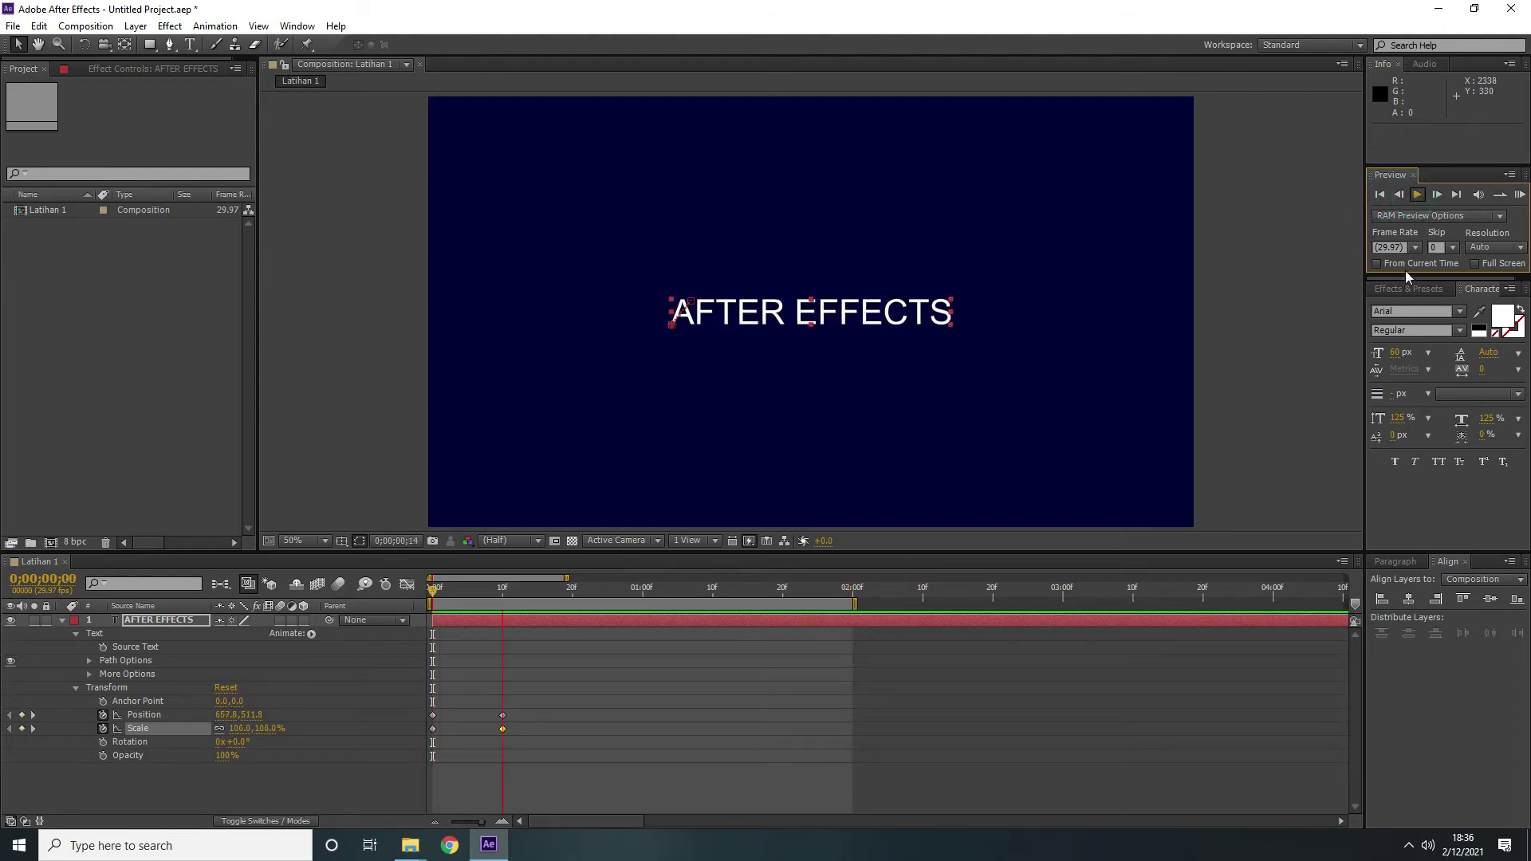
pyautogui.press('space')
pyautogui.press('space')
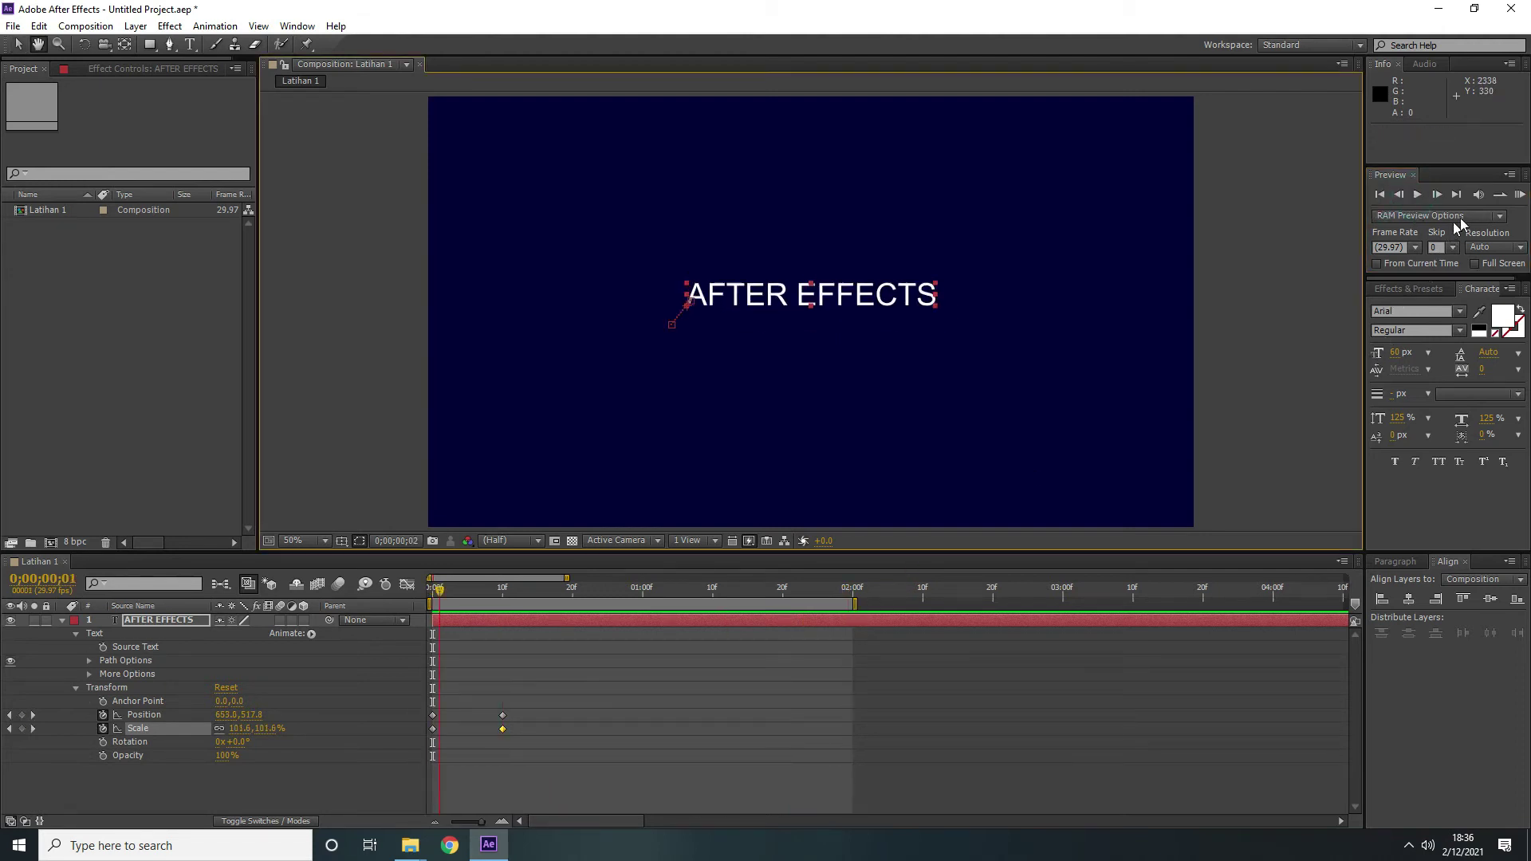
pyautogui.click(1500, 195)
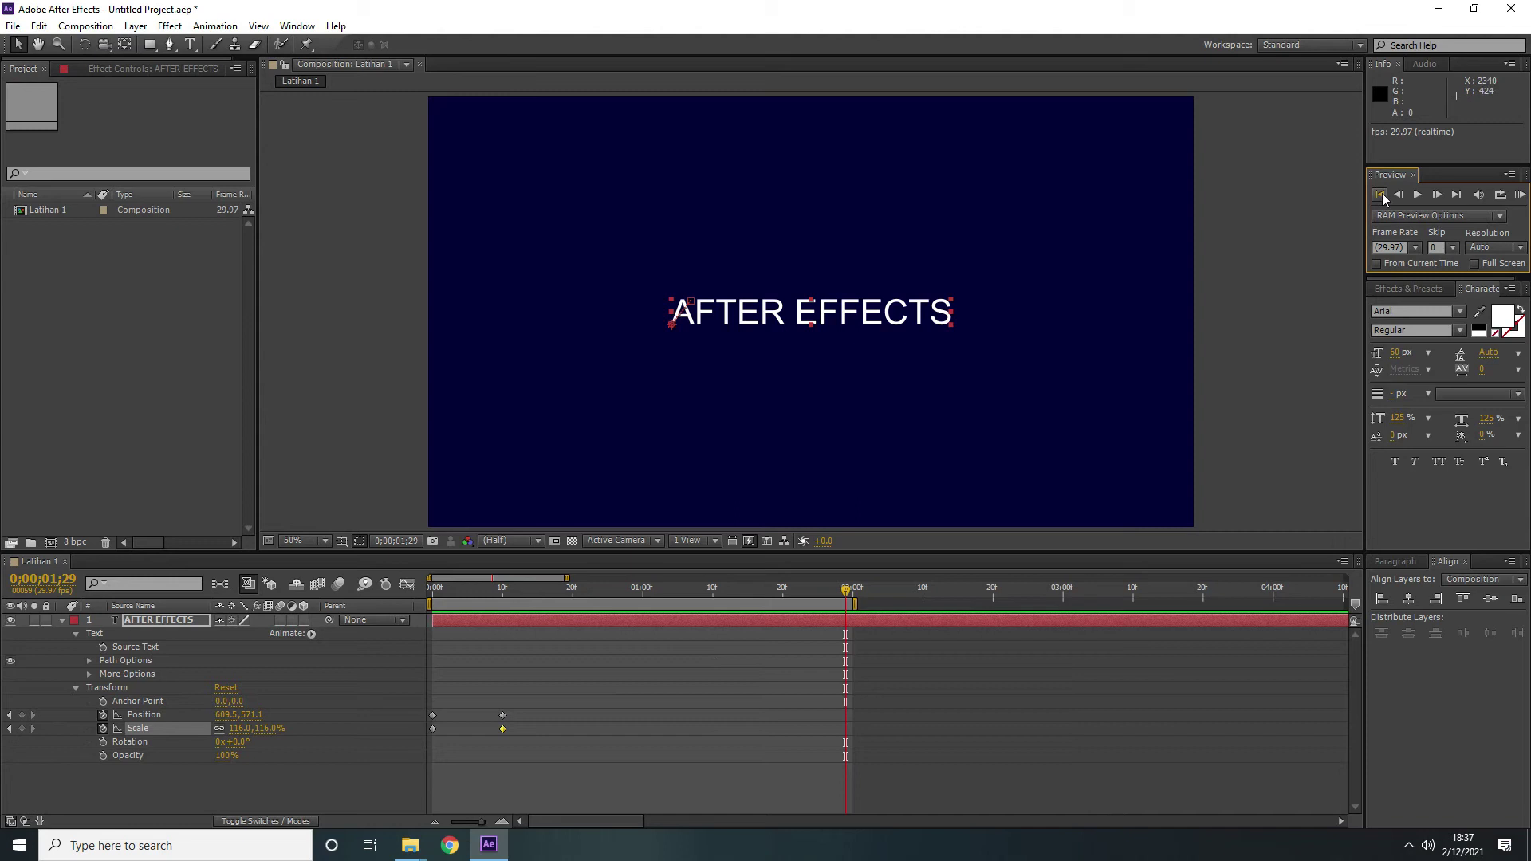
# Return to the first frame, turn on Opacity keyframing for the AFTER EFFECTS layer and set its Opacity to 0%
pyautogui.click(1379, 194)
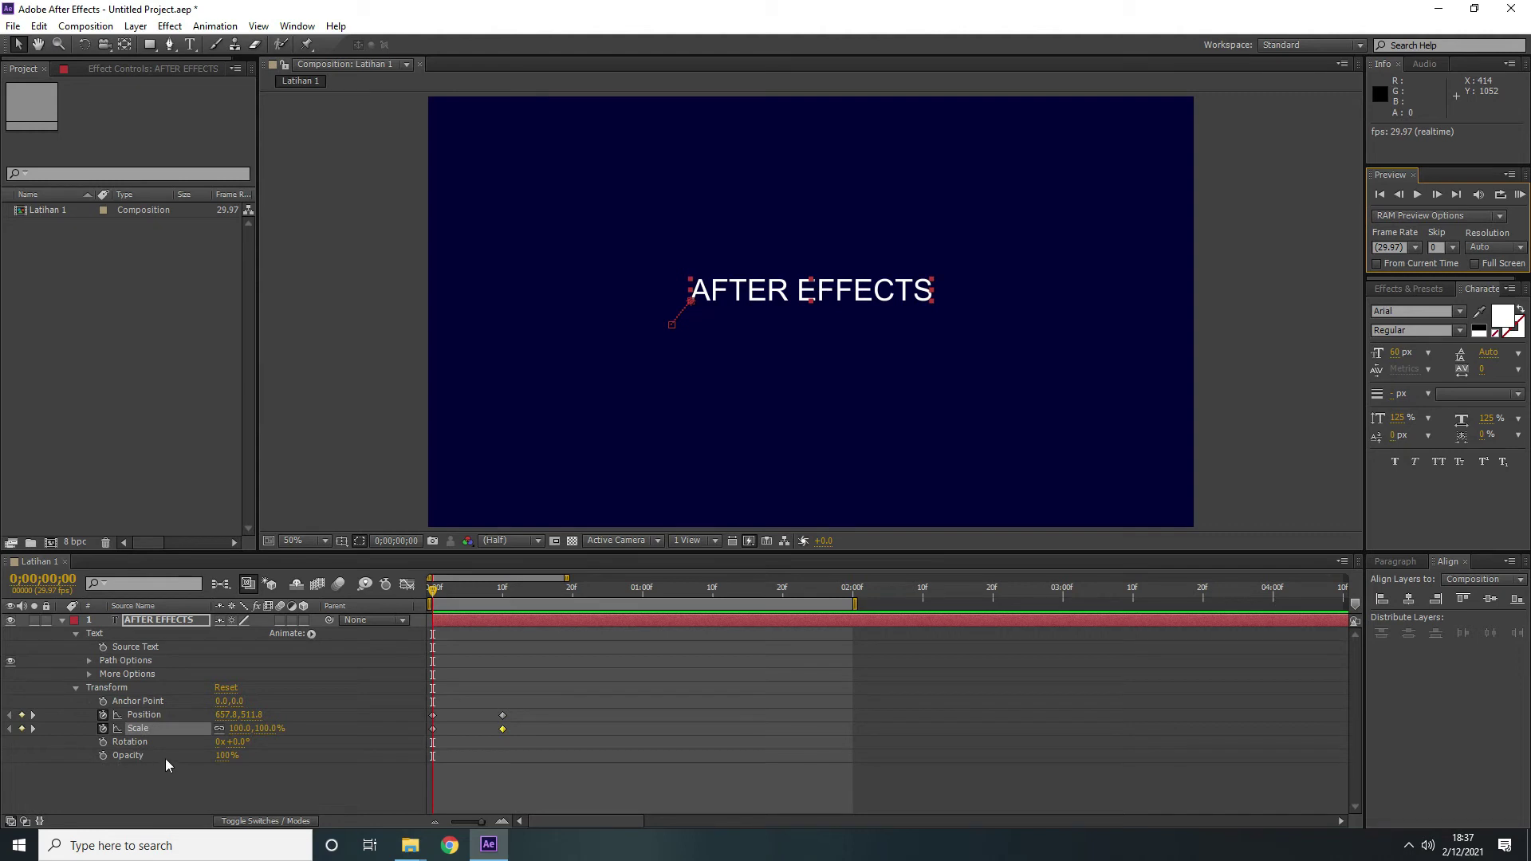
pyautogui.click(103, 756)
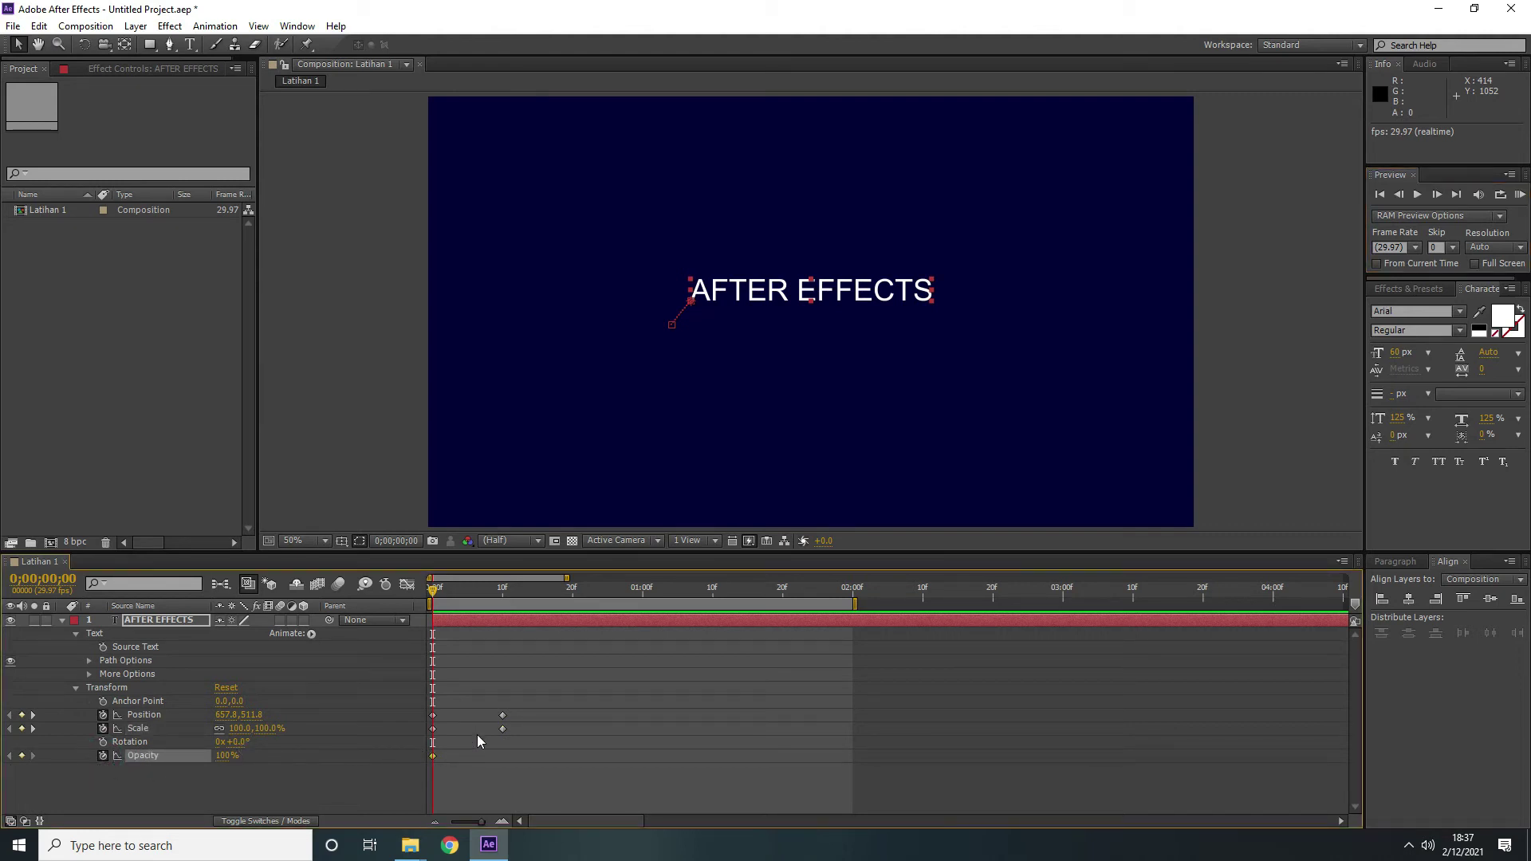
pyautogui.moveTo(229, 767); pyautogui.dragTo(99, 766)
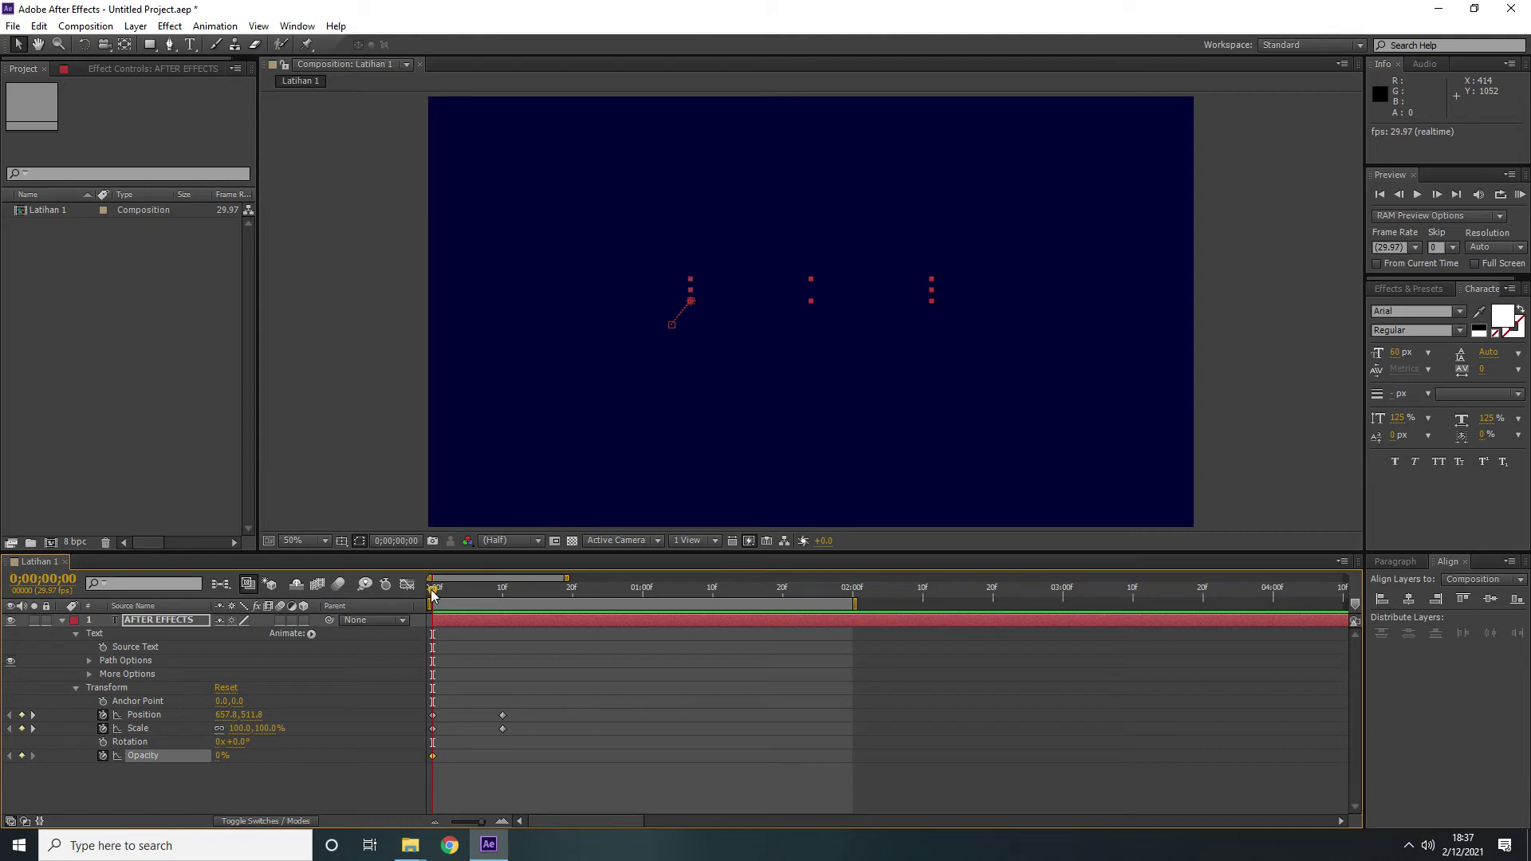
# At 0;00;00;10 set the AFTER EFFECTS layer's Opacity to 100%, then RAM preview the animation and stop playback
pyautogui.moveTo(433, 590); pyautogui.dragTo(504, 598)
pyautogui.moveTo(220, 756); pyautogui.dragTo(379, 763)
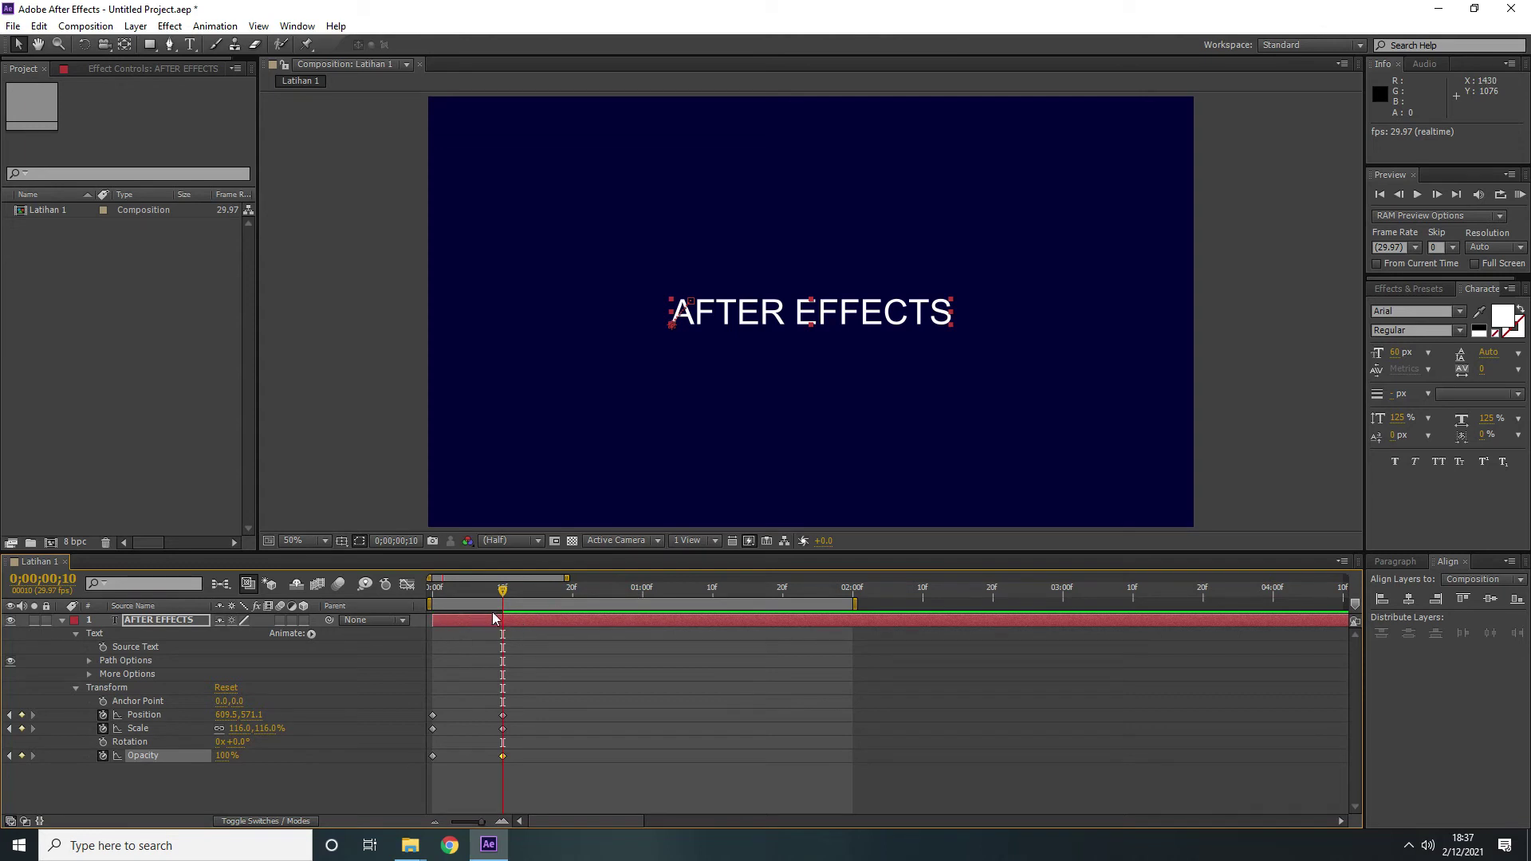
pyautogui.click(1520, 194)
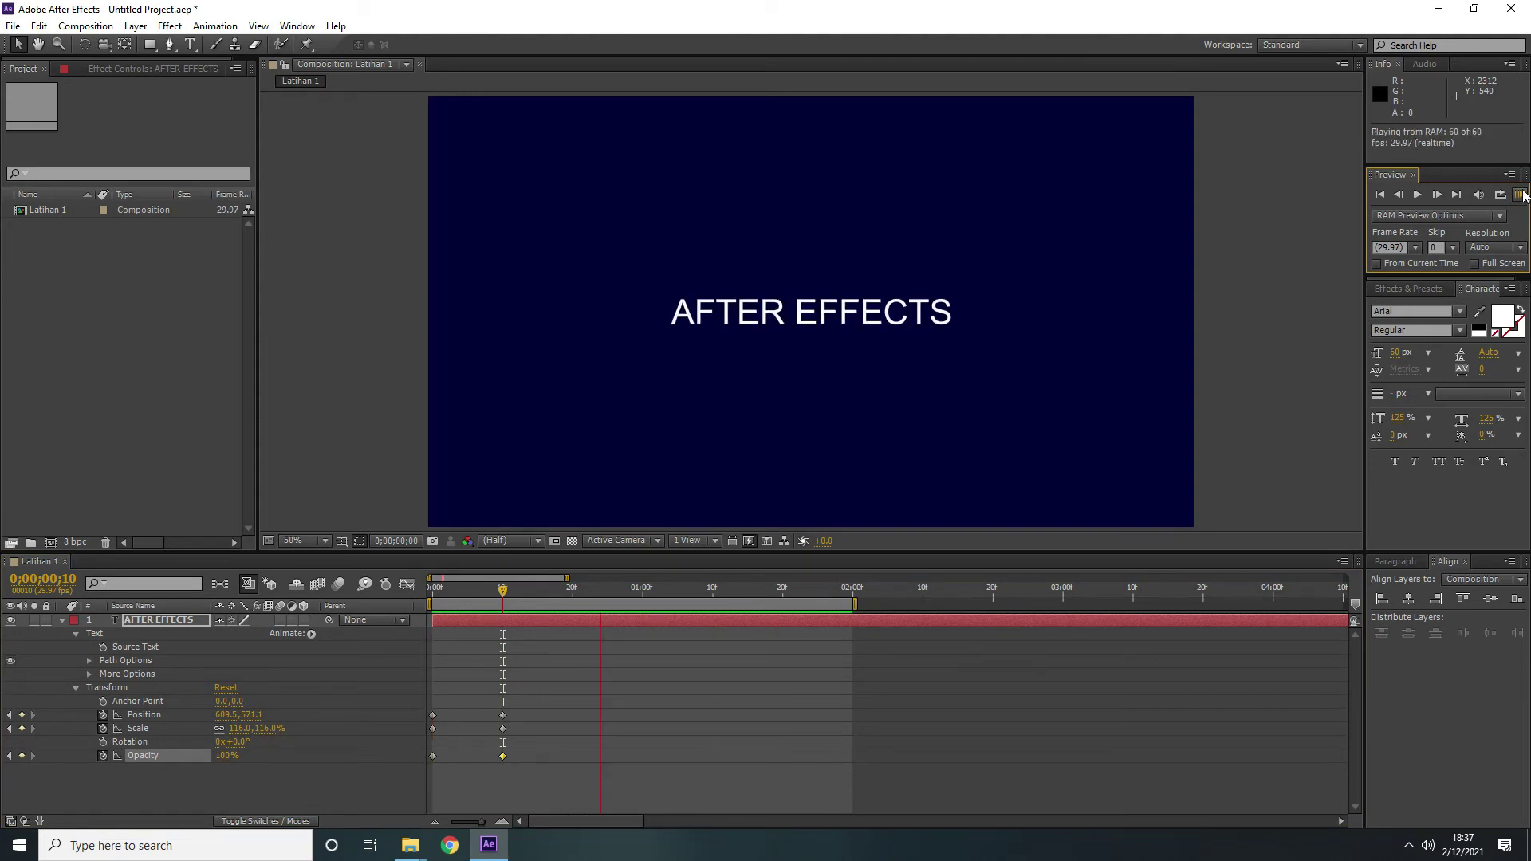
pyautogui.press('space')
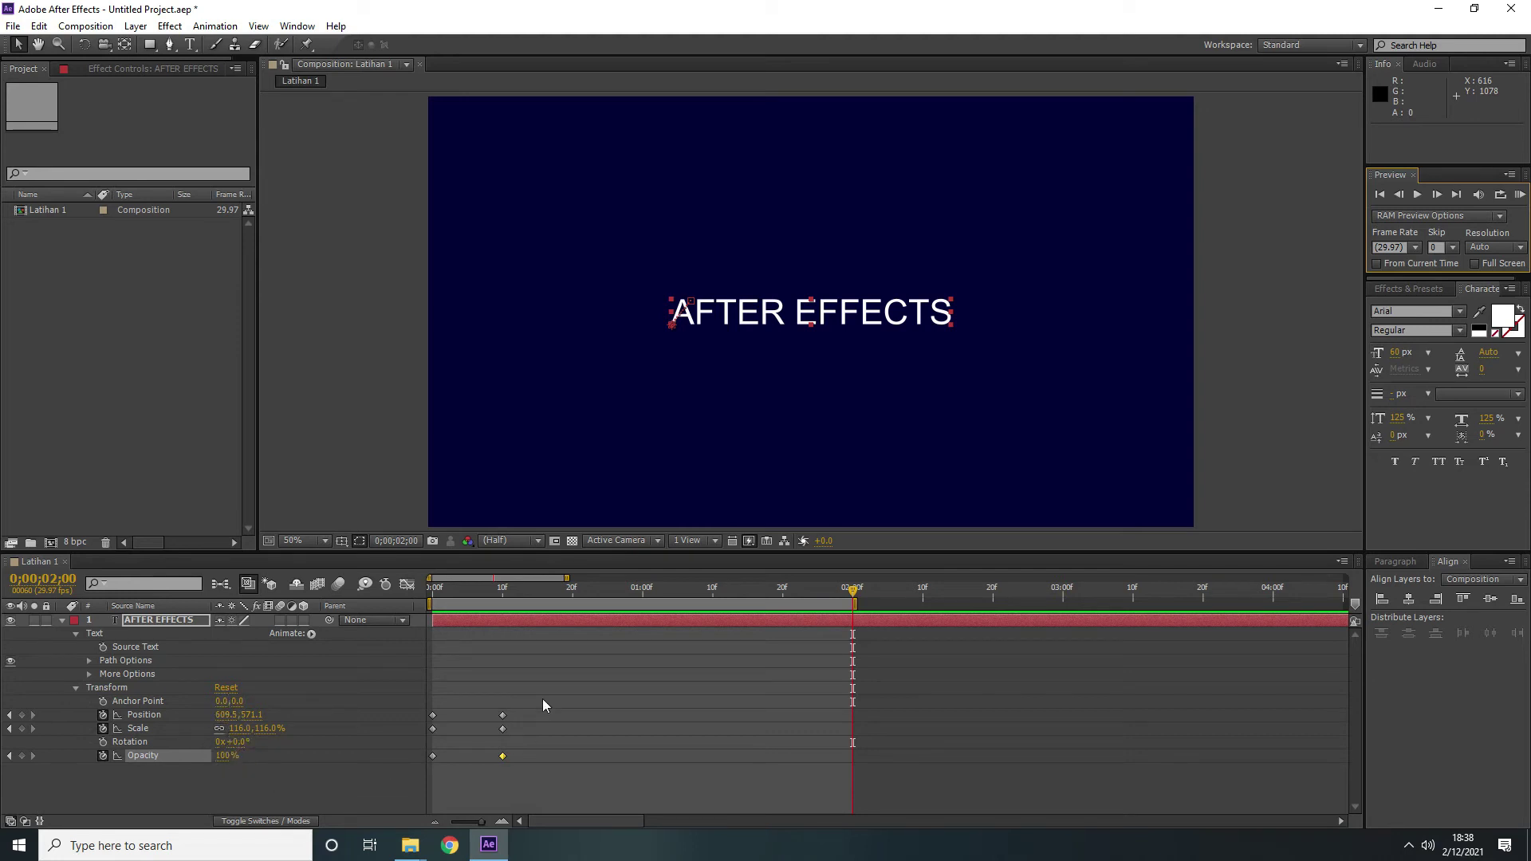
# Scrub back through the animation to 0;00;00;06 to examine how Position, Scale and Opacity change between their keyframes
pyautogui.click(75, 688)
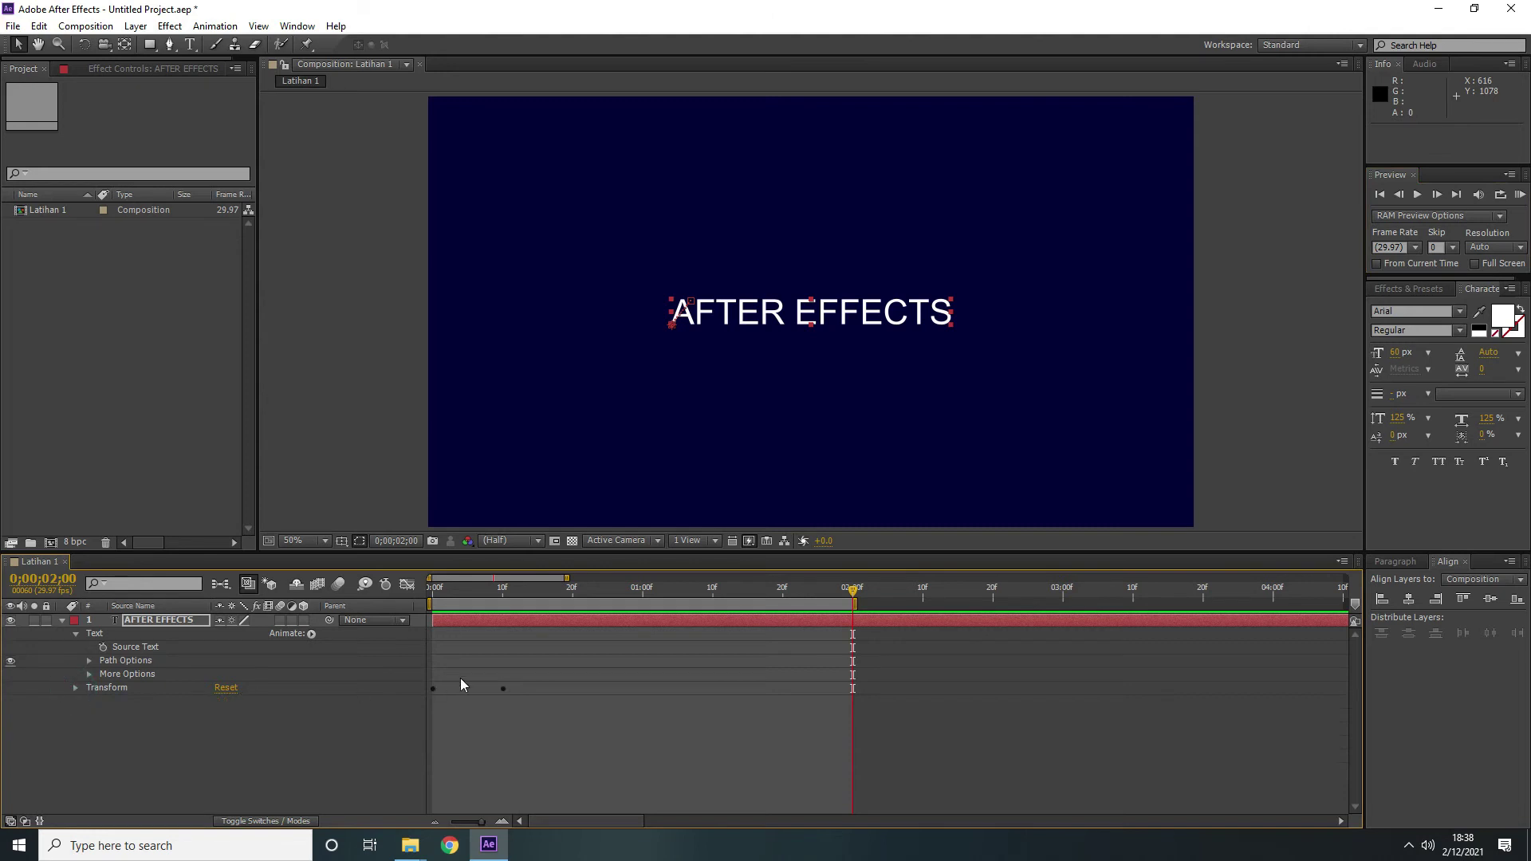
pyautogui.click(62, 621)
pyautogui.click(62, 620)
pyautogui.click(75, 688)
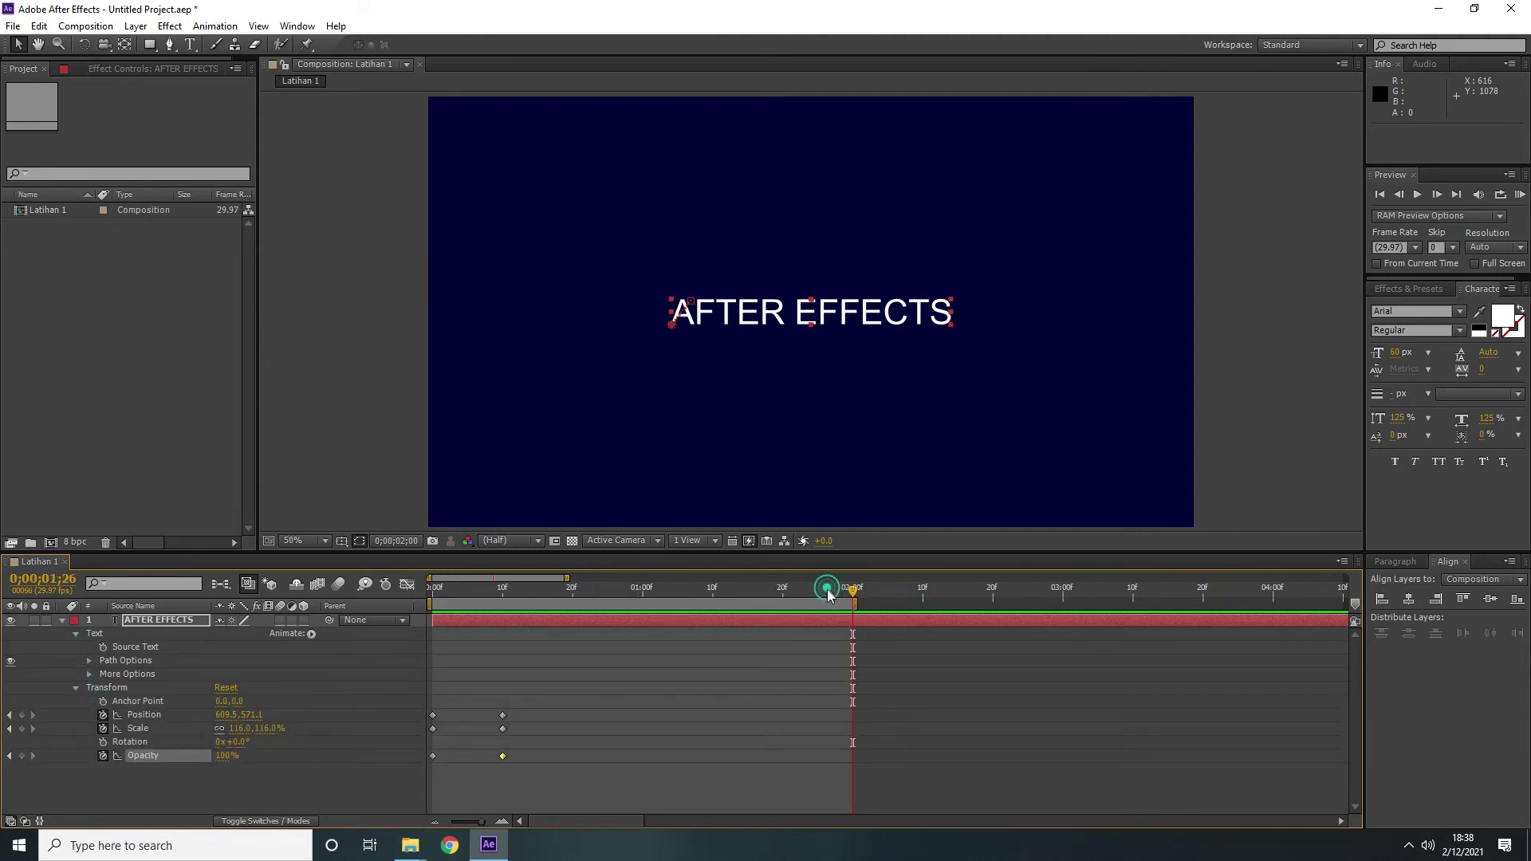
pyautogui.moveTo(827, 595); pyautogui.dragTo(529, 614)
pyautogui.click(489, 595)
pyautogui.moveTo(489, 596); pyautogui.dragTo(467, 598)
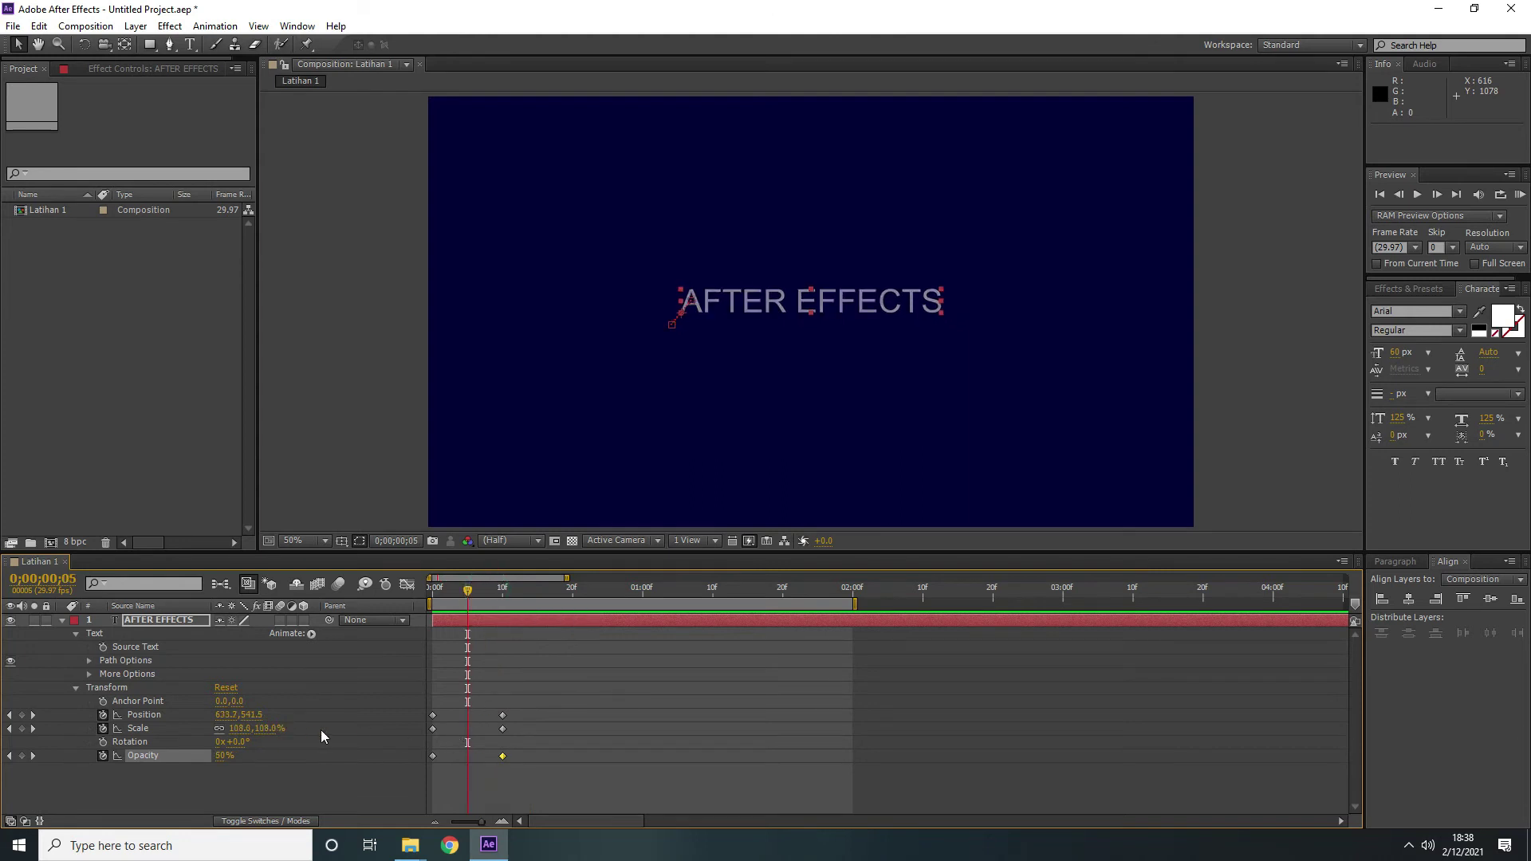
pyautogui.click(459, 591)
pyautogui.moveTo(458, 594)
pyautogui.mouseDown()
pyautogui.moveTo(437, 591)
pyautogui.moveTo(476, 591)
pyautogui.mouseUp()
# Apply Easy Ease to the second Position keyframe and stretch its incoming handle in the speed graph back to about 0;00;00;05
pyautogui.click(503, 715)
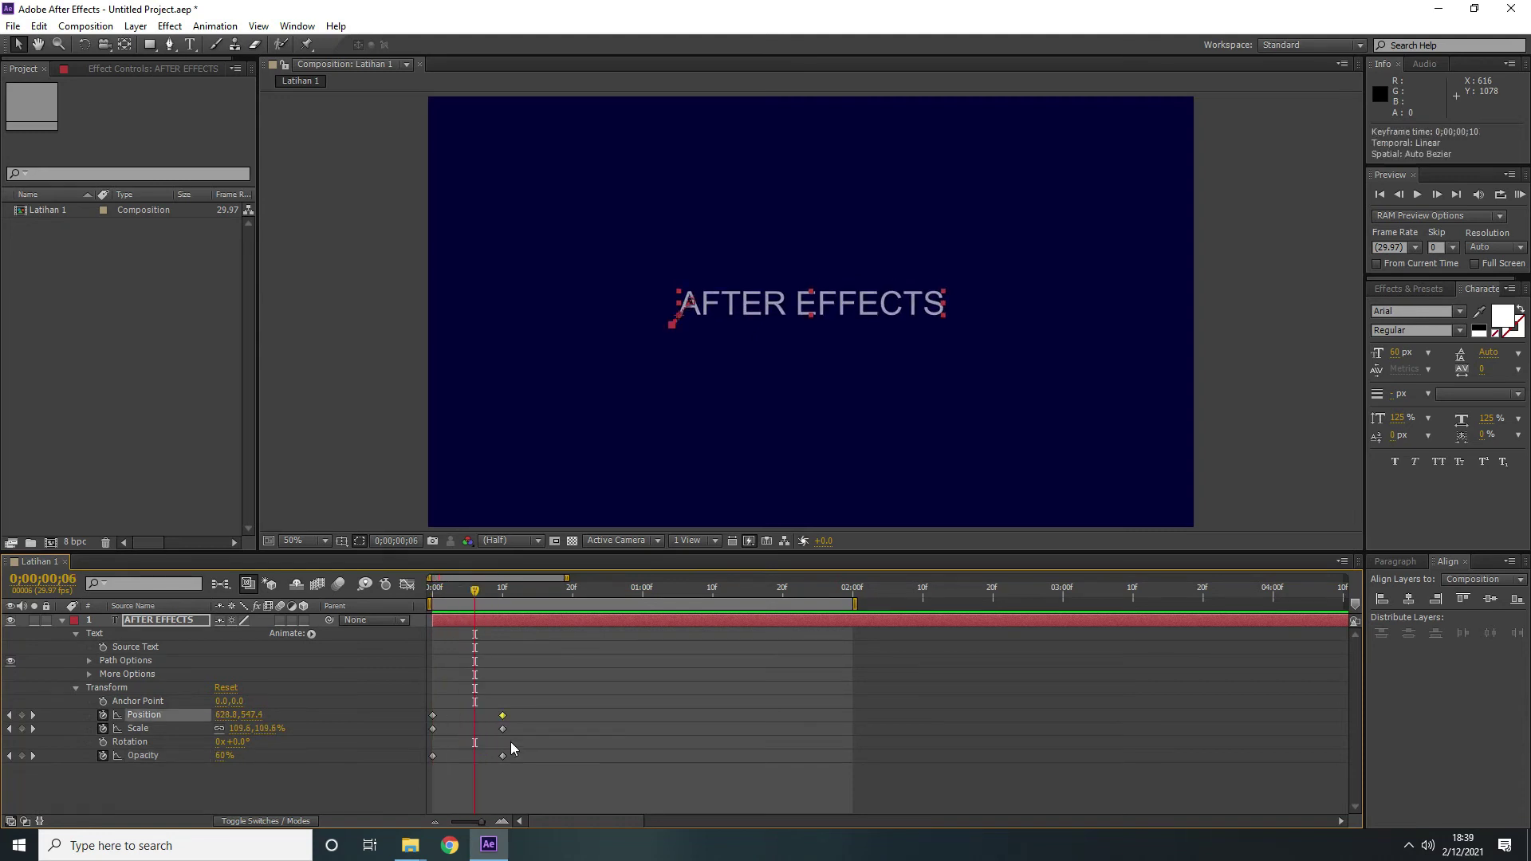
pyautogui.moveTo(505, 717)
pyautogui.rightClick(503, 717)
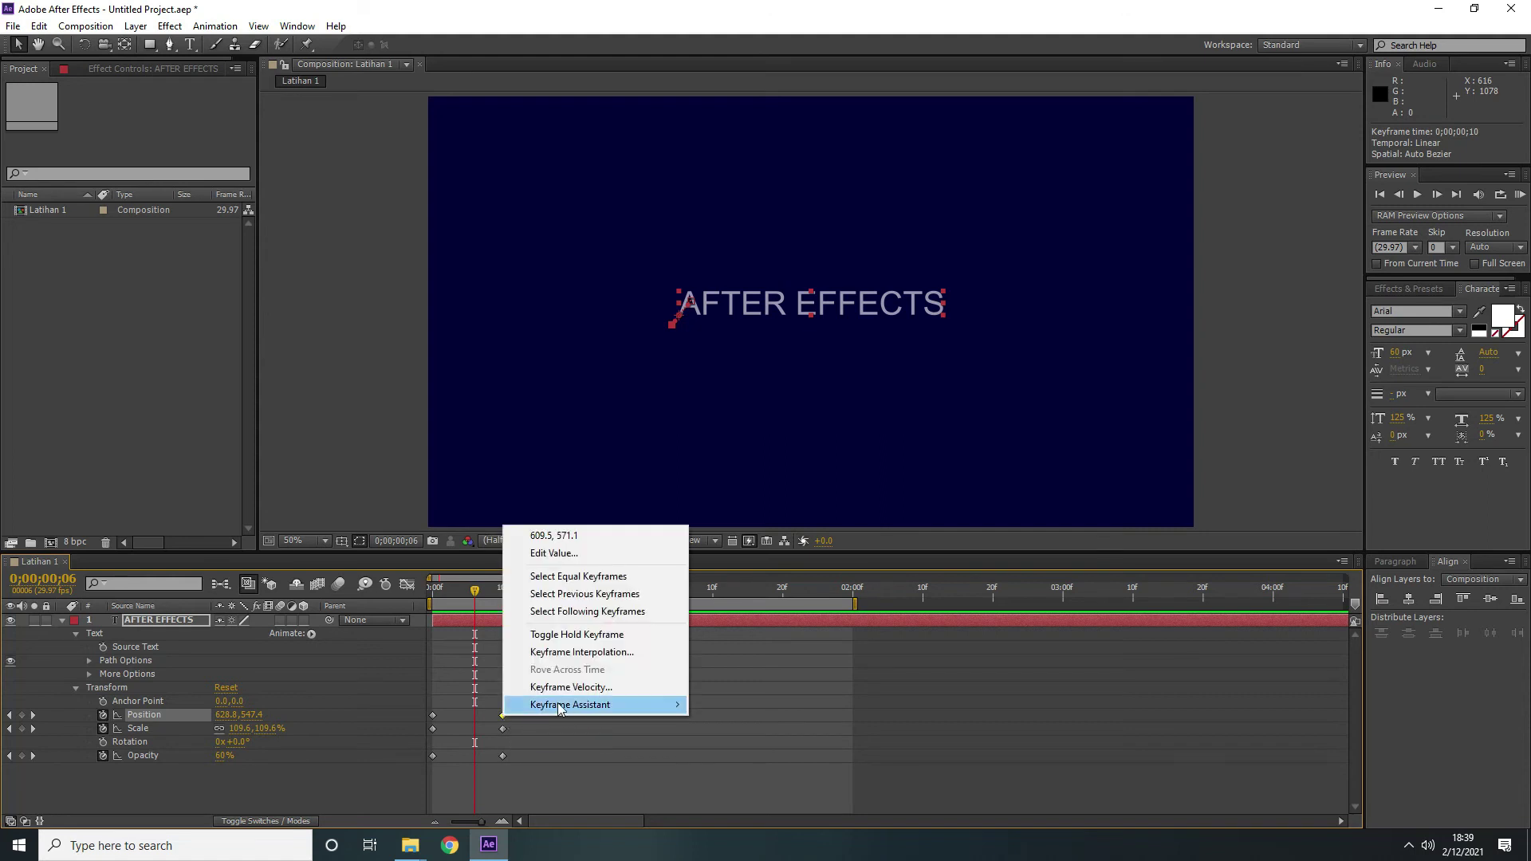
pyautogui.moveTo(609, 707)
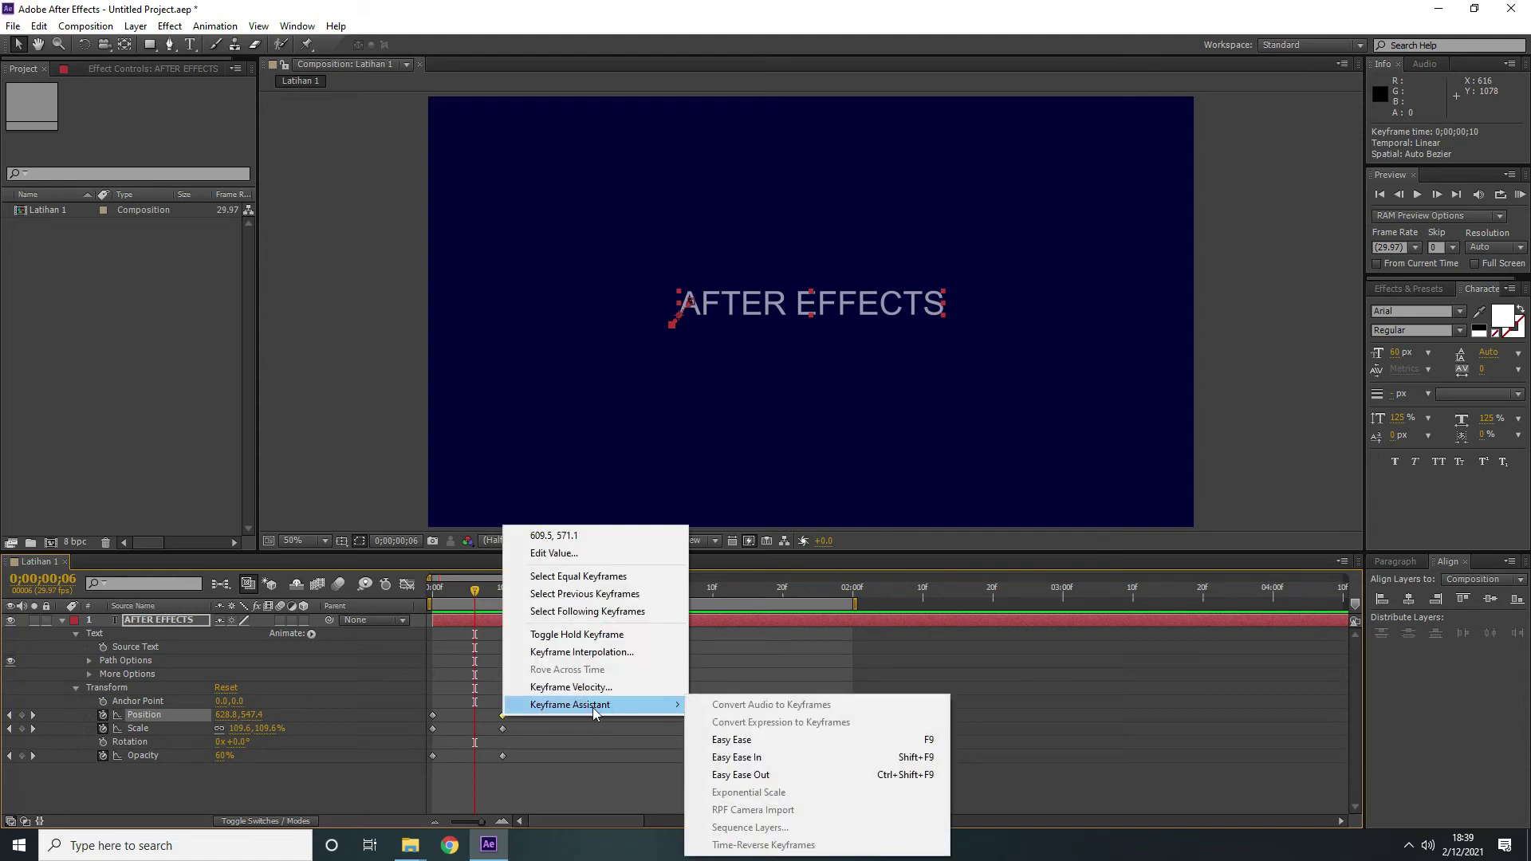
pyautogui.click(781, 742)
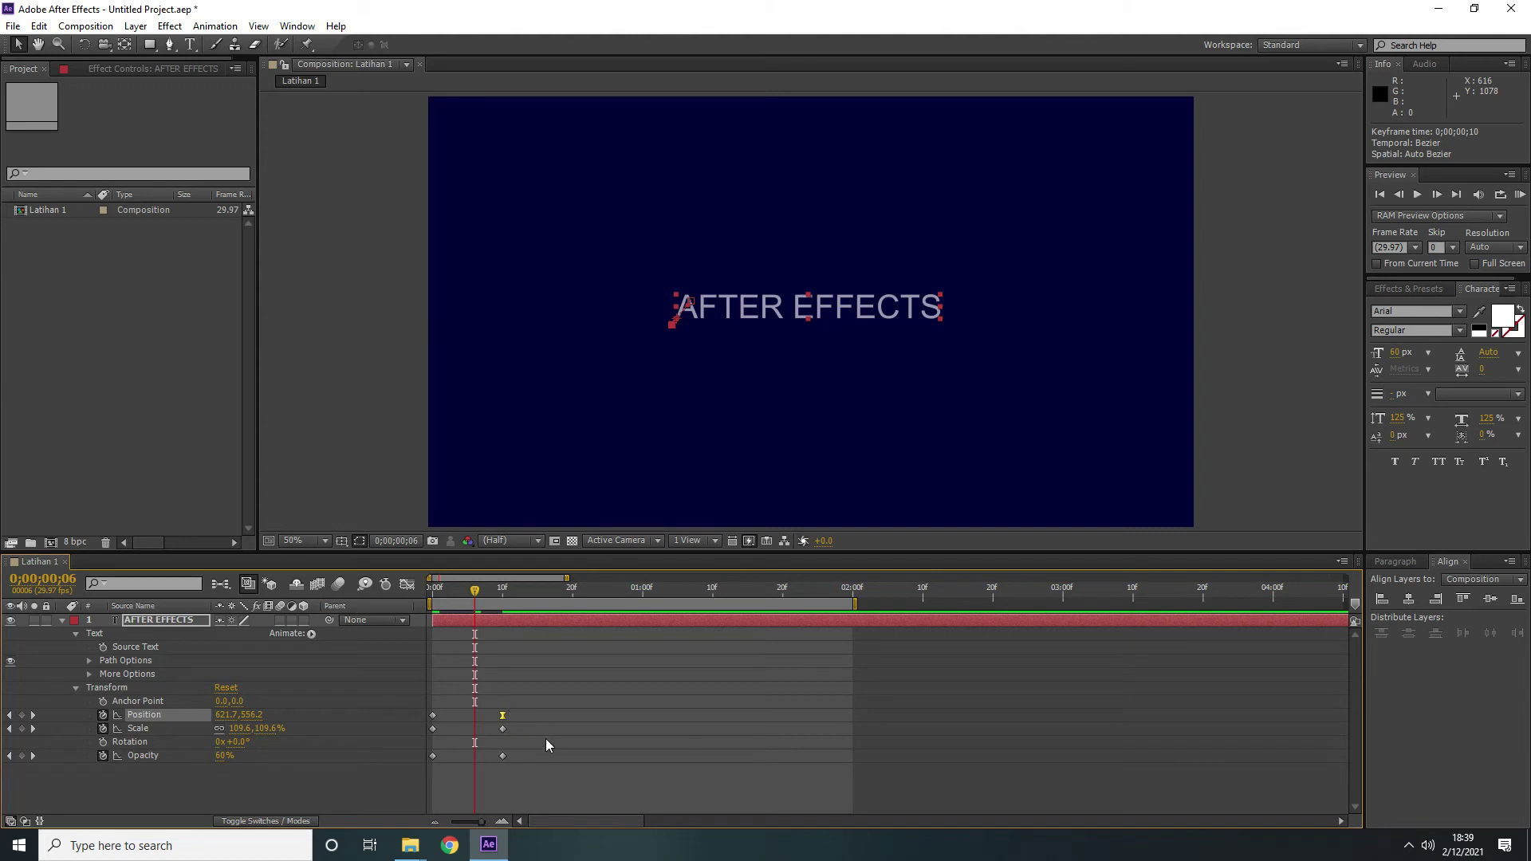
pyautogui.click(405, 589)
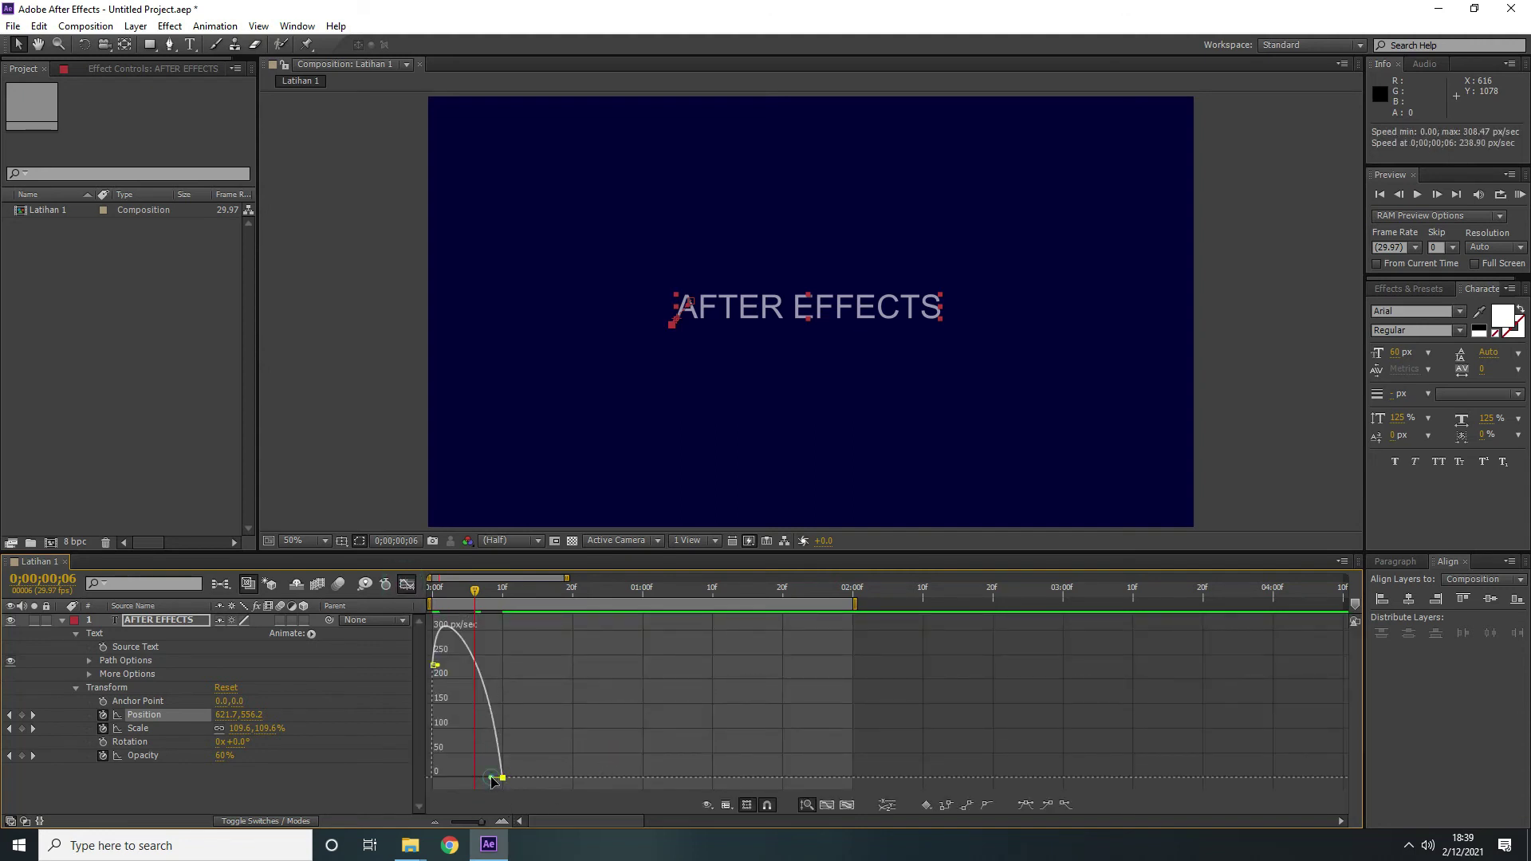
pyautogui.moveTo(491, 780); pyautogui.dragTo(468, 780)
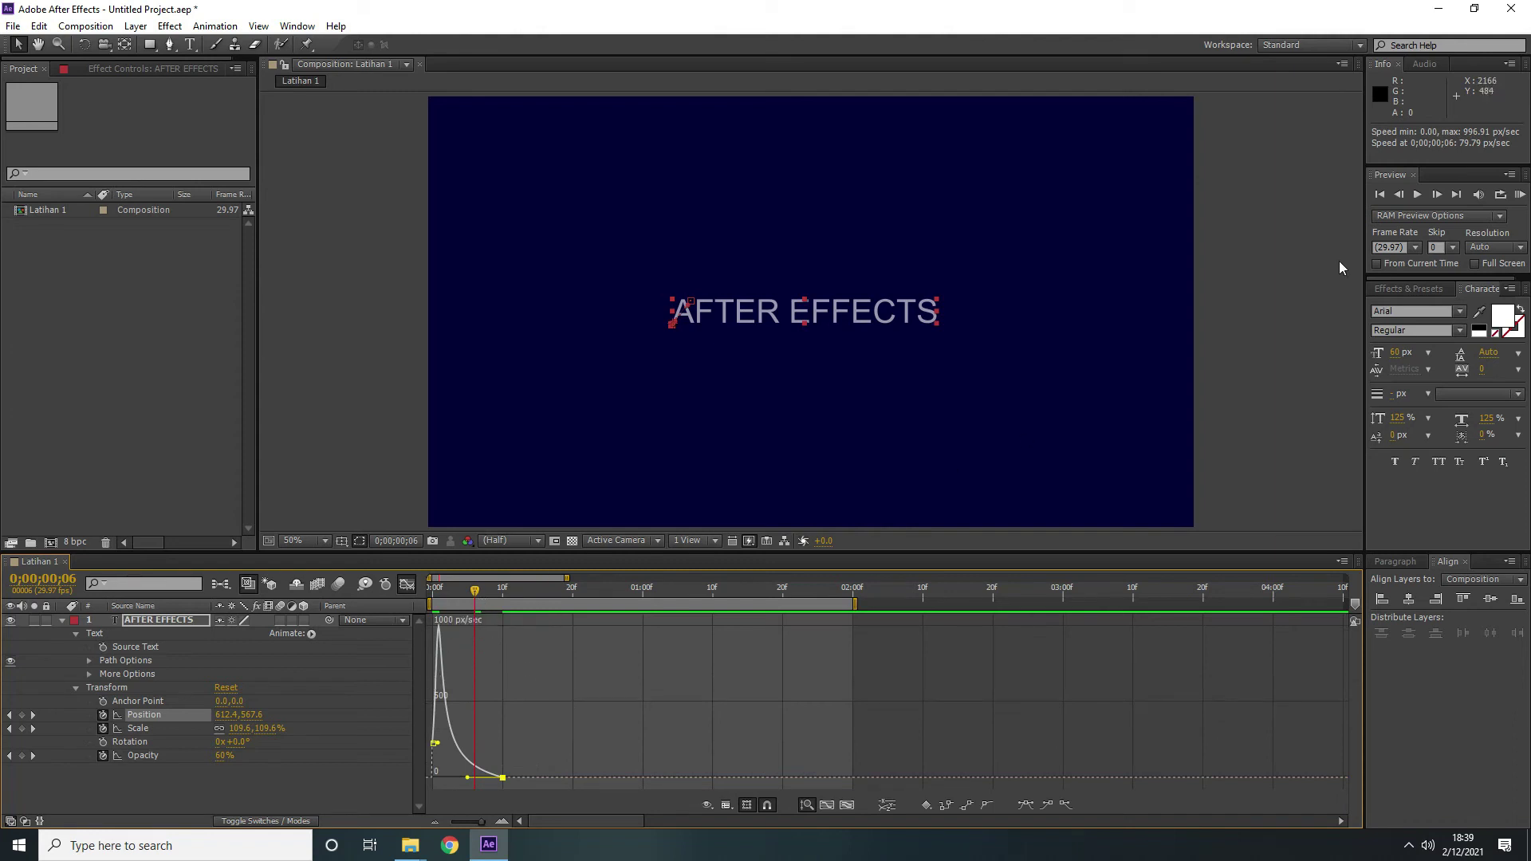
# RAM preview the eased motion, close the Graph Editor and scrub from the first frame to 0;00;00;14
pyautogui.click(1519, 195)
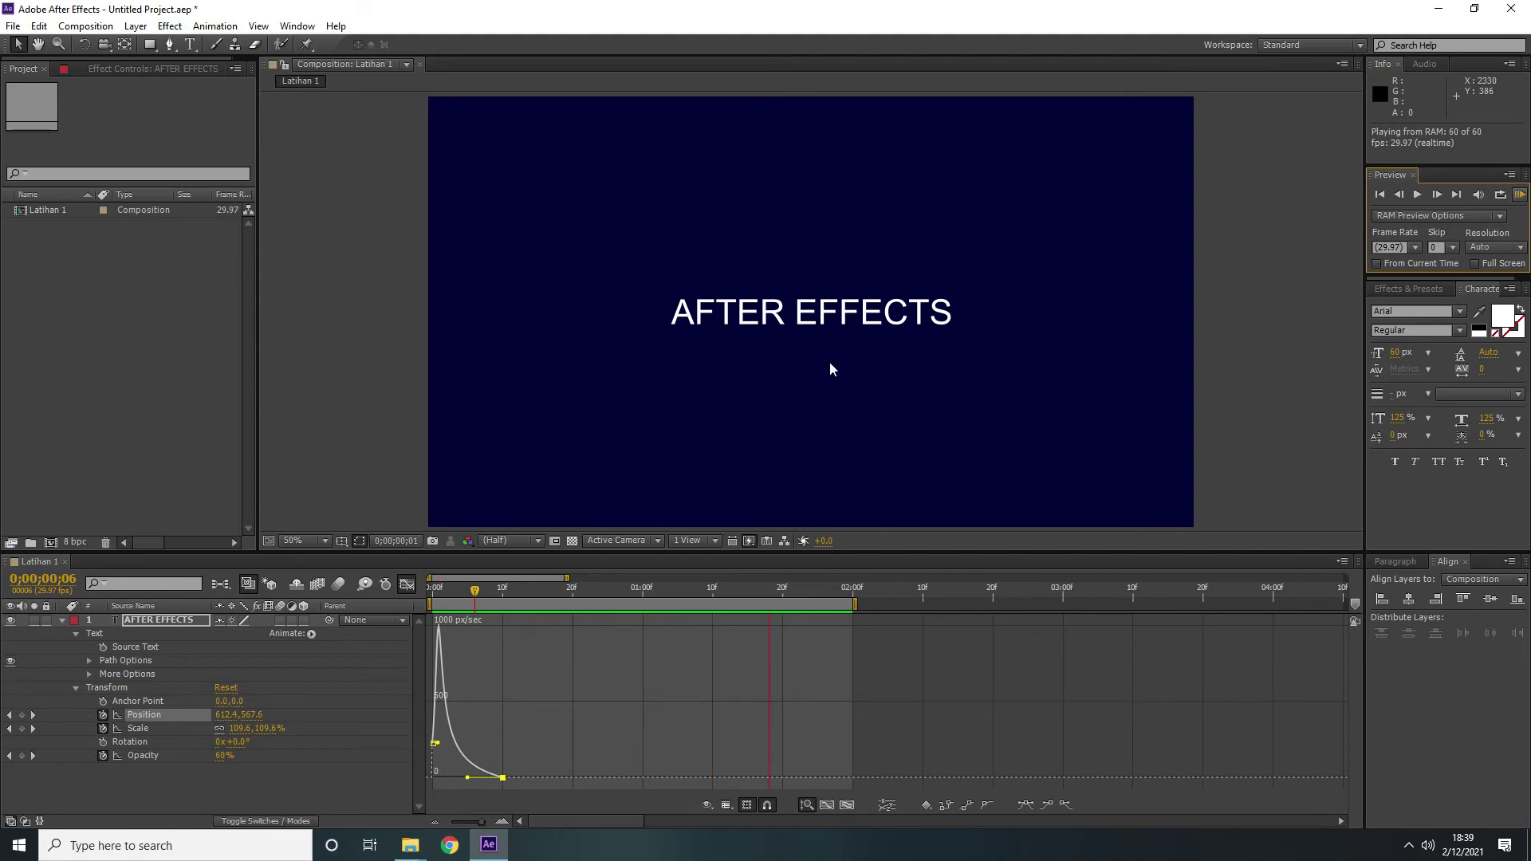
pyautogui.click(407, 589)
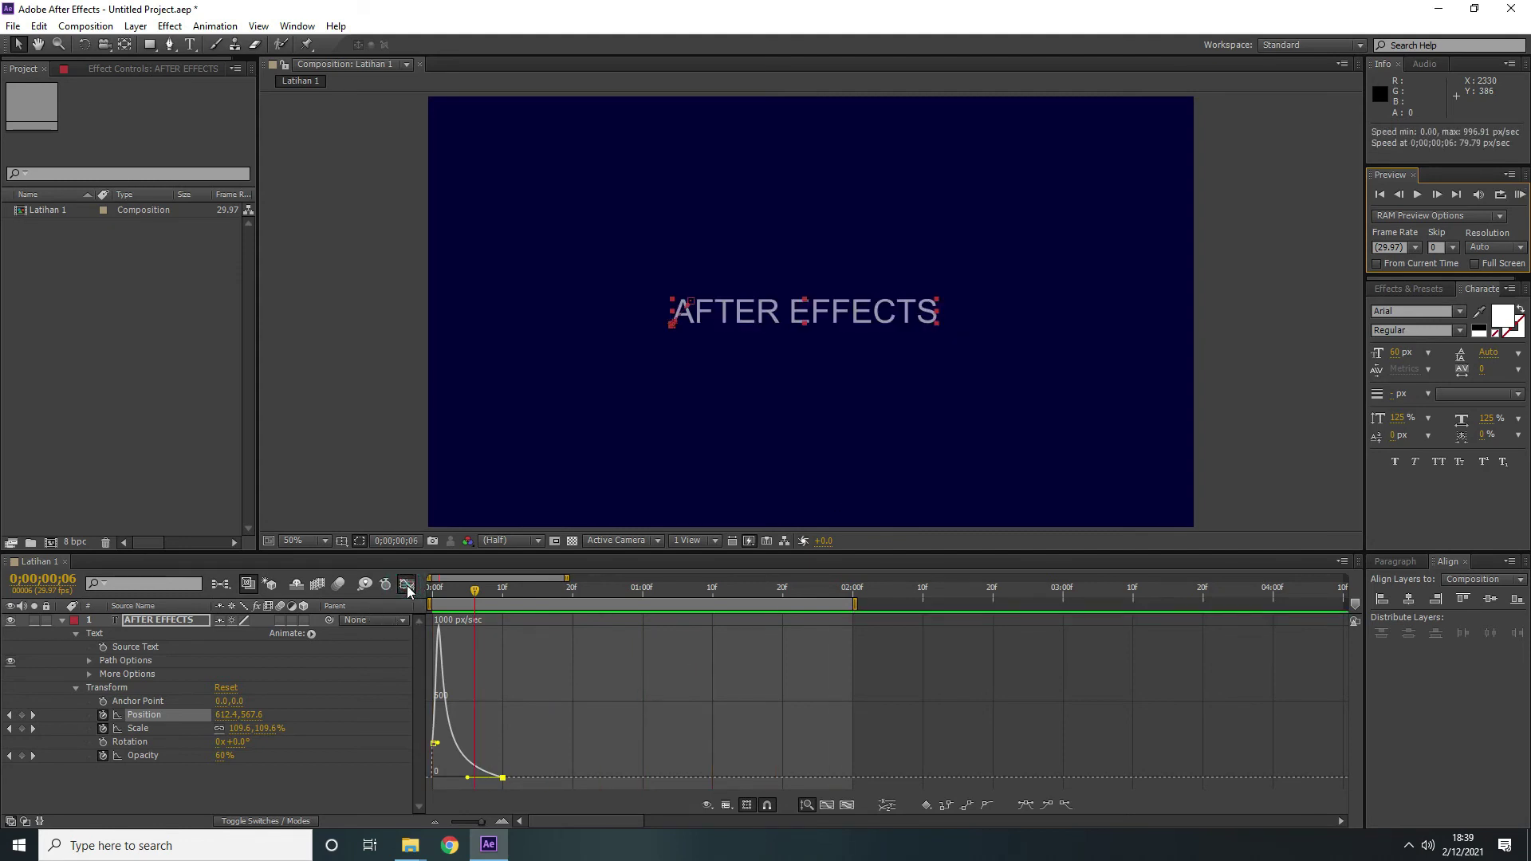
pyautogui.click(406, 587)
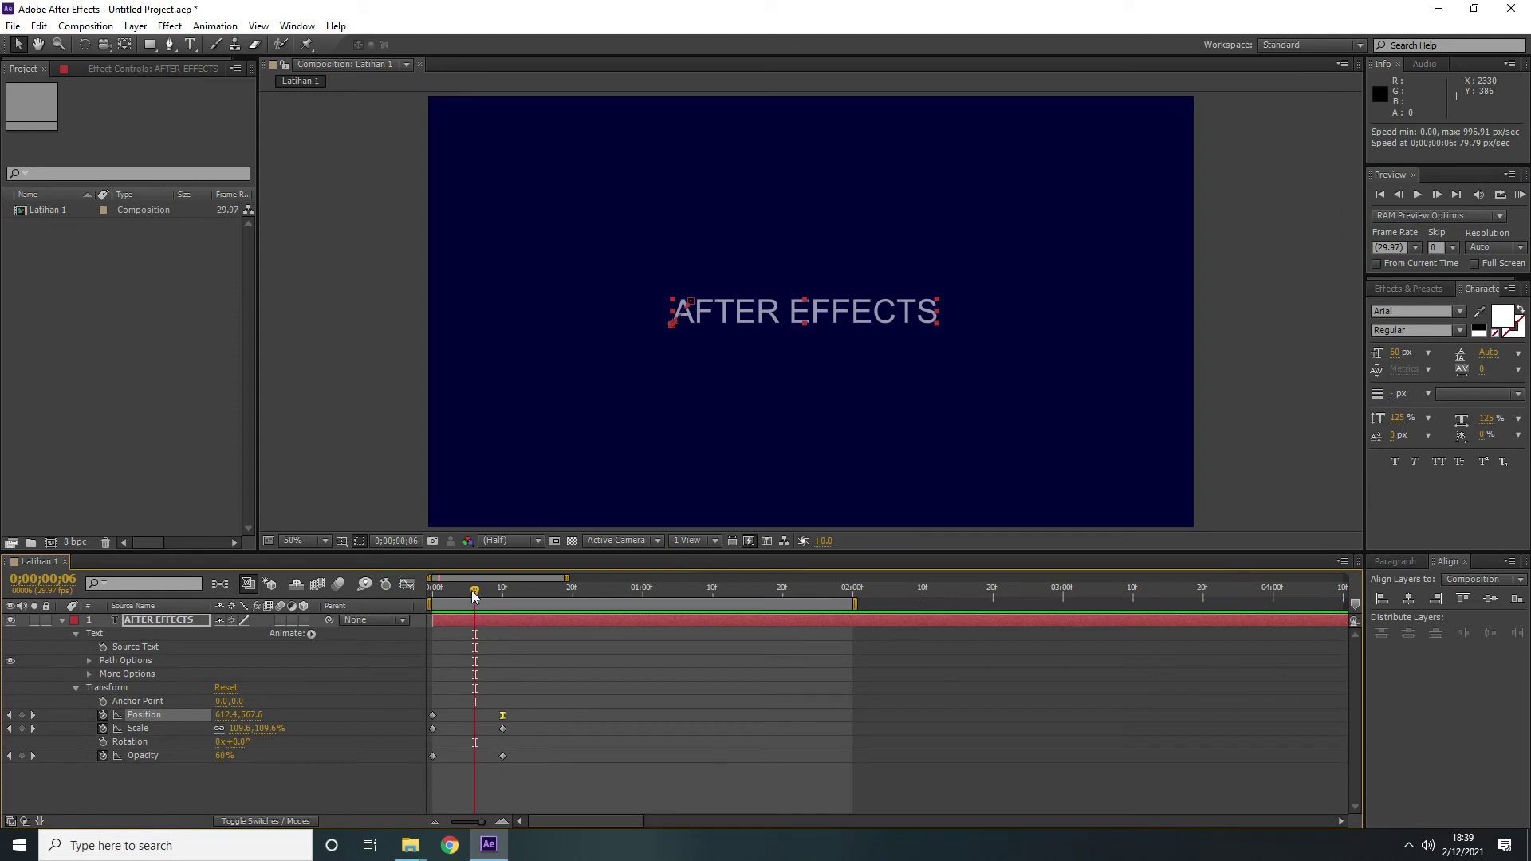
pyautogui.moveTo(472, 595); pyautogui.dragTo(408, 608)
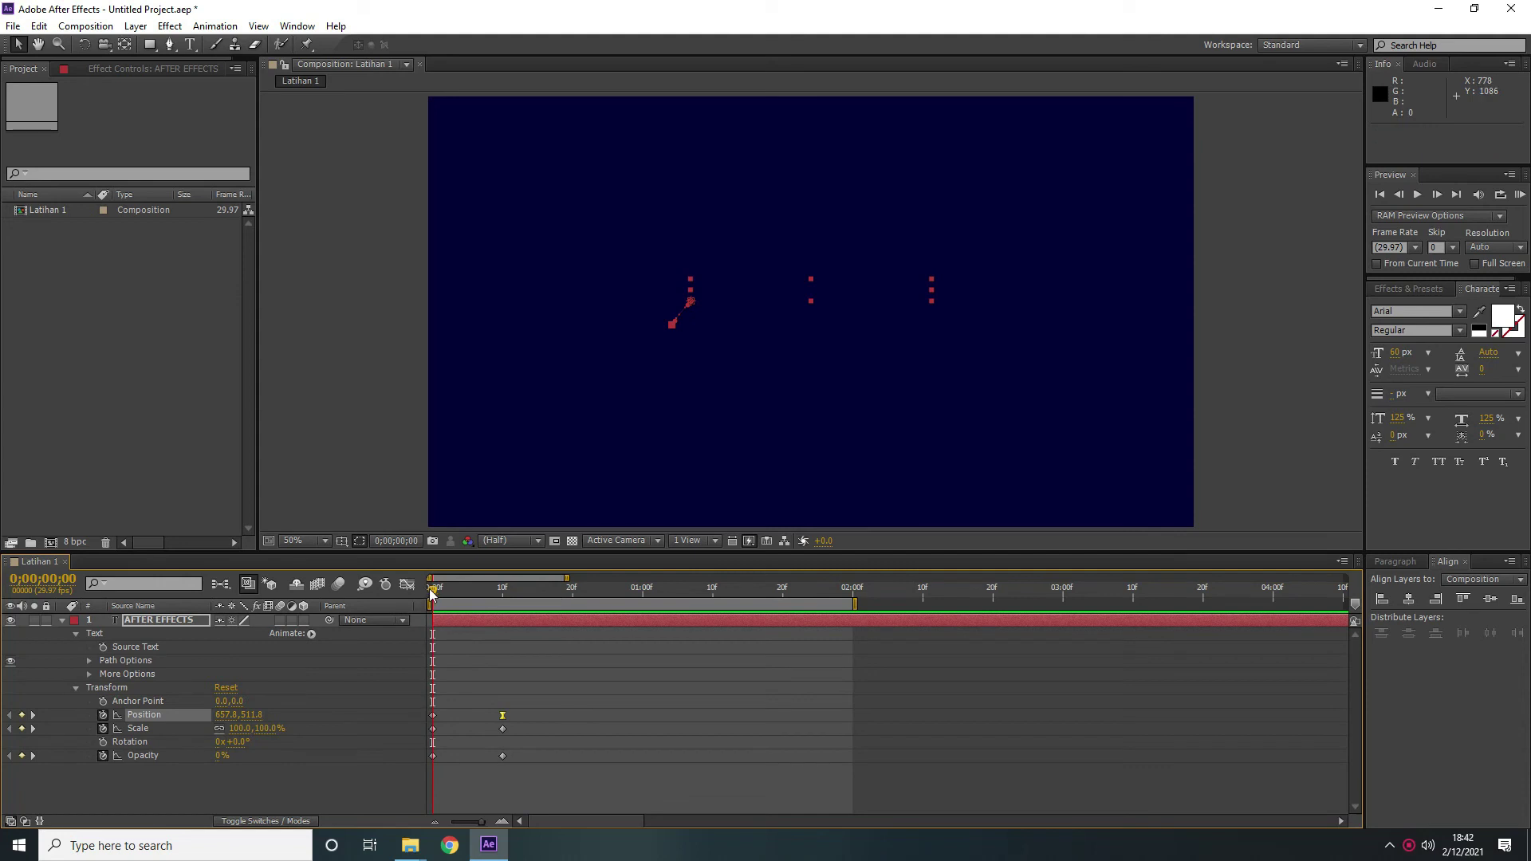
pyautogui.moveTo(430, 594); pyautogui.dragTo(536, 630)
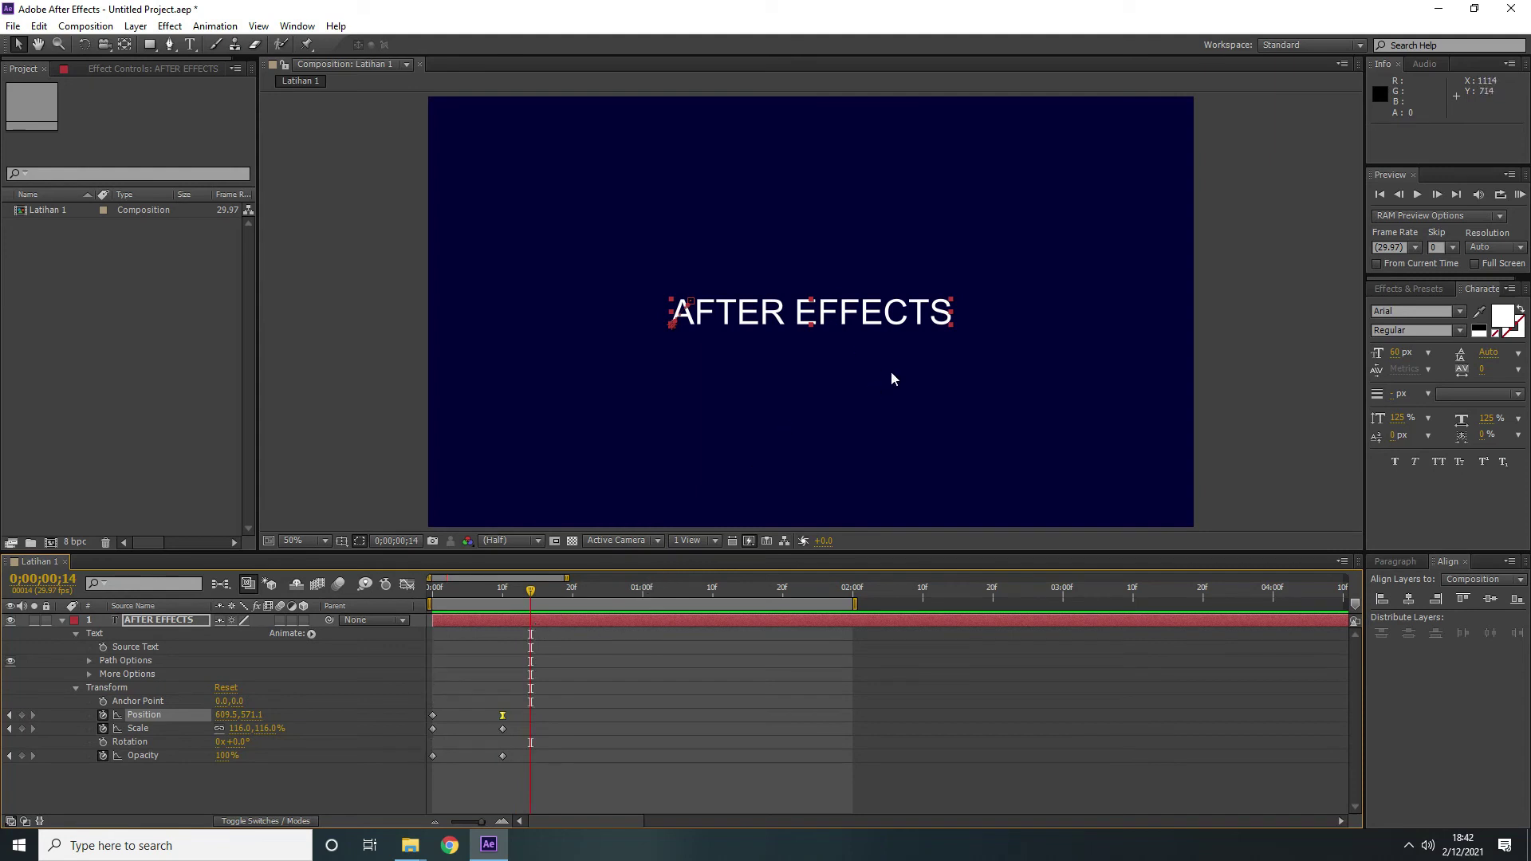
# Display the Animation Presets categories and remove all Position, Scale and Opacity keyframes from the AFTER EFFECTS layer
pyautogui.click(1404, 289)
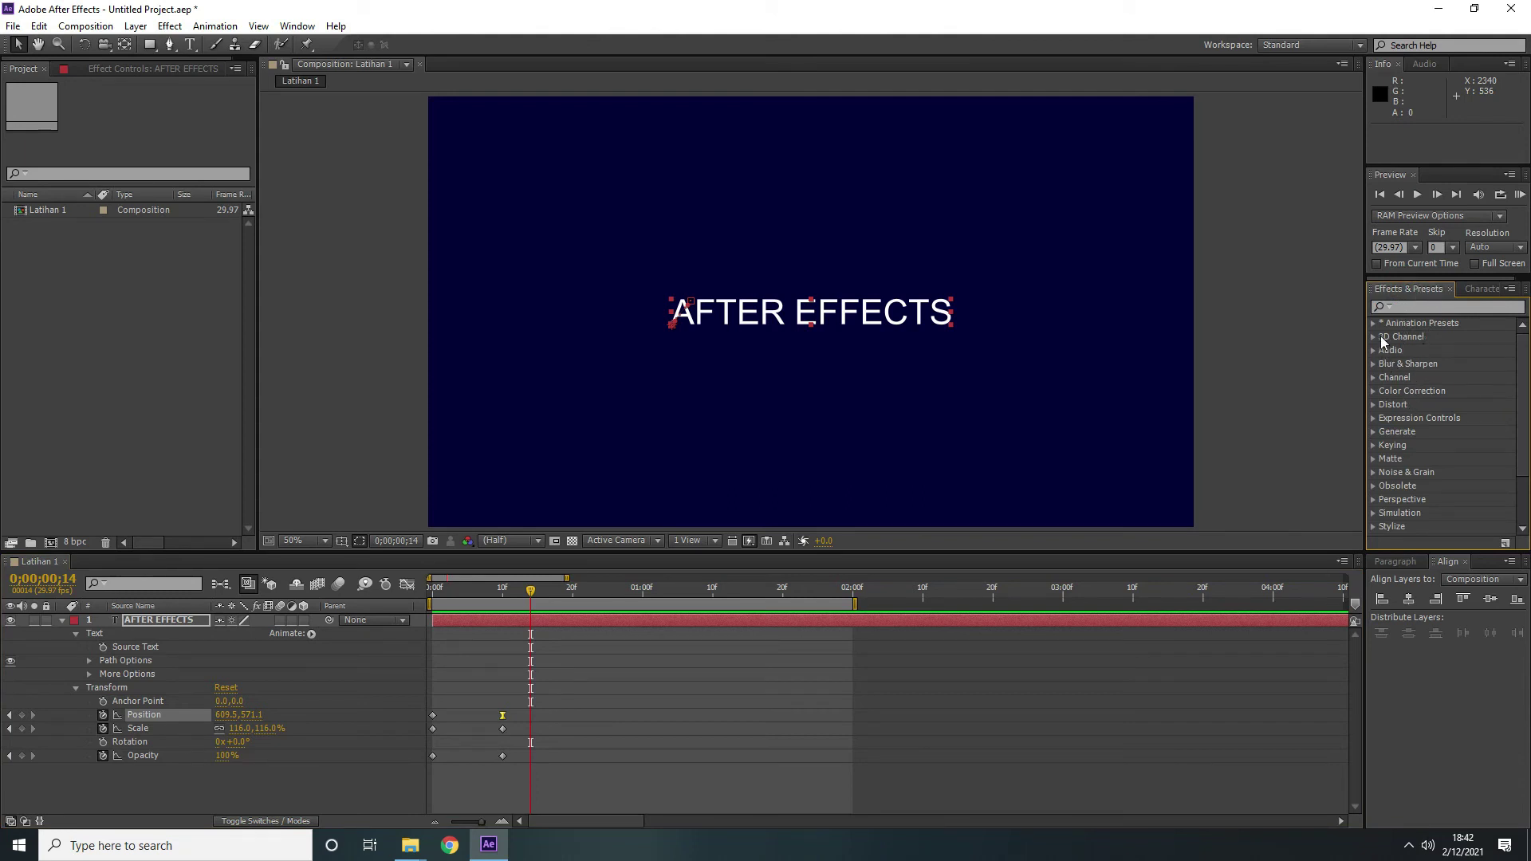
pyautogui.click(1373, 323)
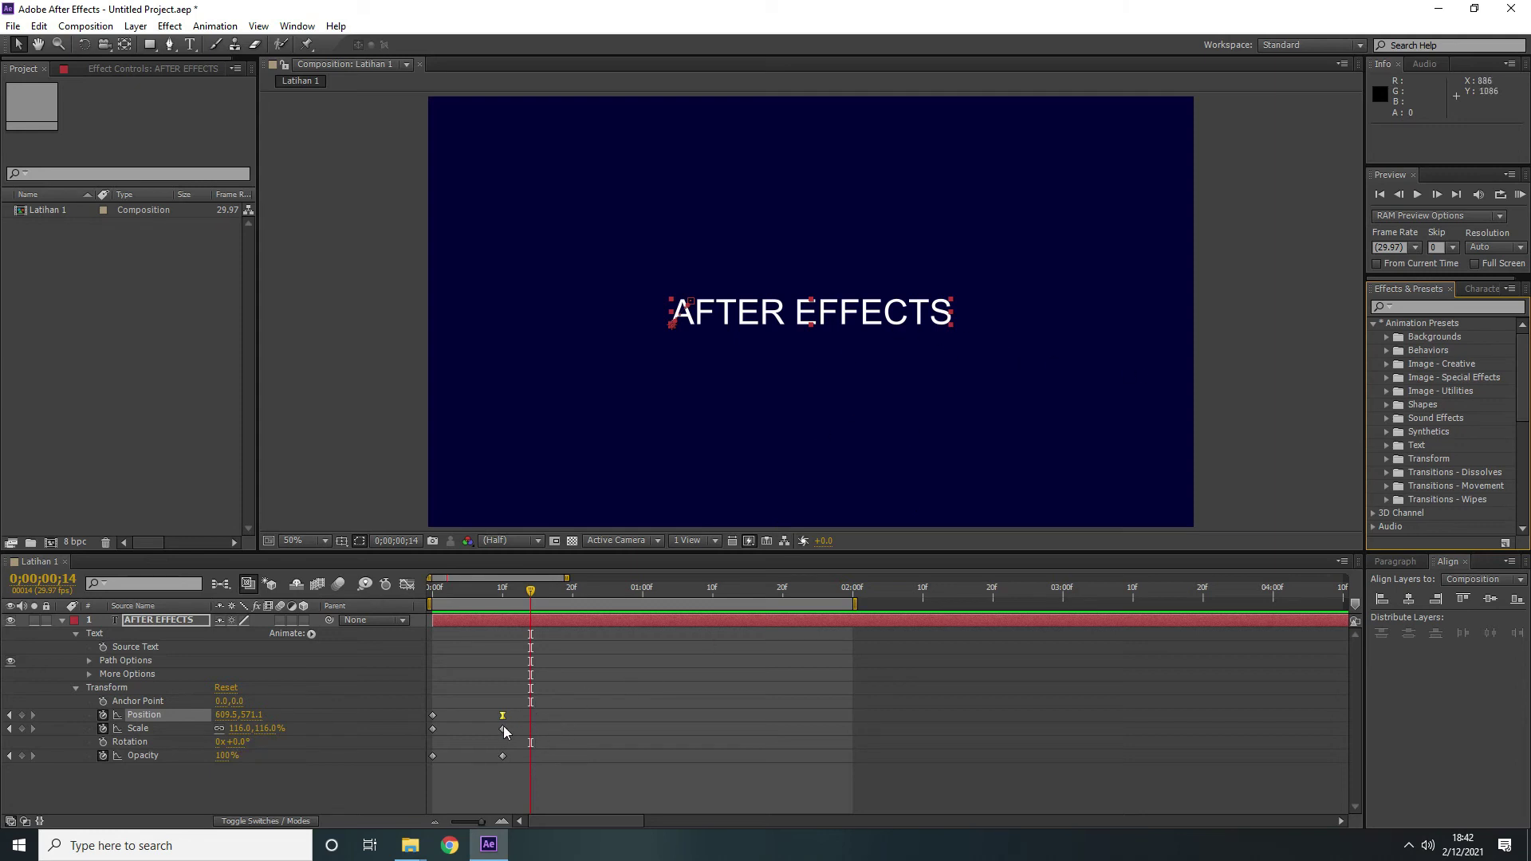
pyautogui.click(103, 716)
pyautogui.click(103, 728)
pyautogui.click(103, 755)
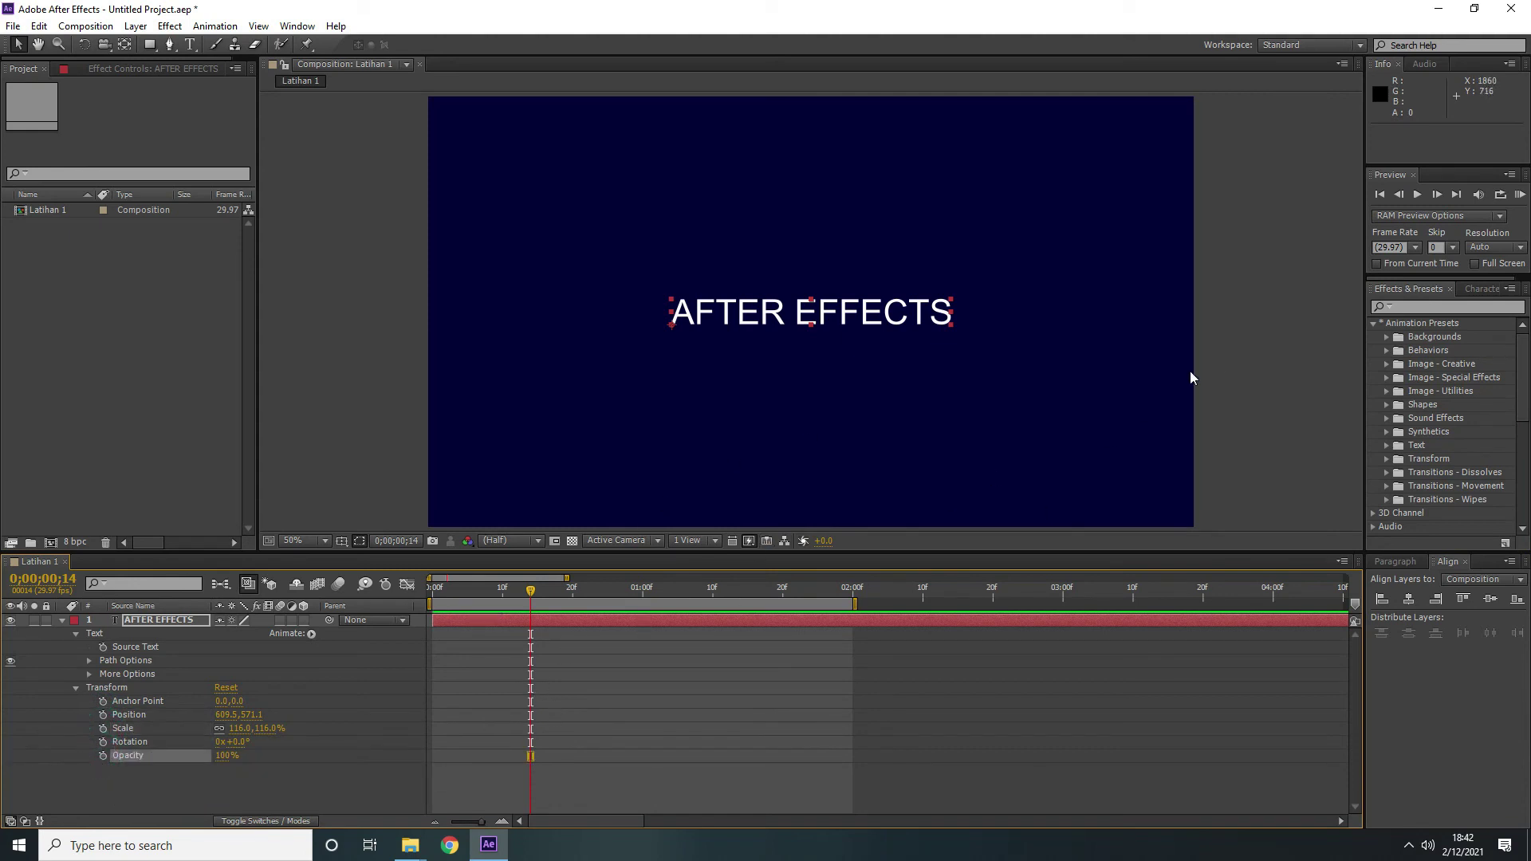
# Return to the first frame and center the AFTER EFFECTS text vertically and horizontally in the composition
pyautogui.click(1380, 195)
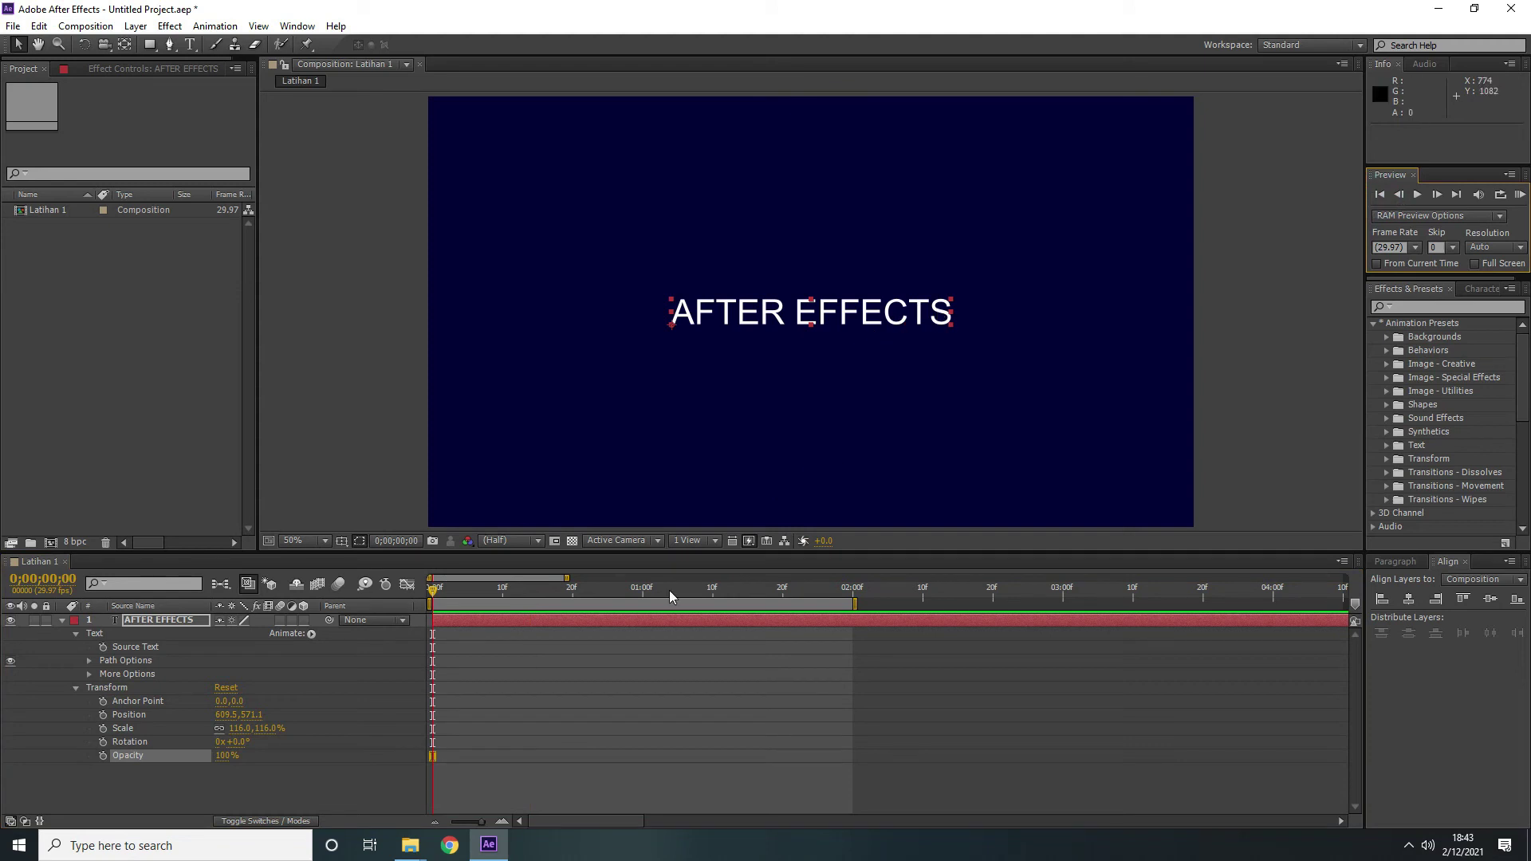
pyautogui.click(1490, 600)
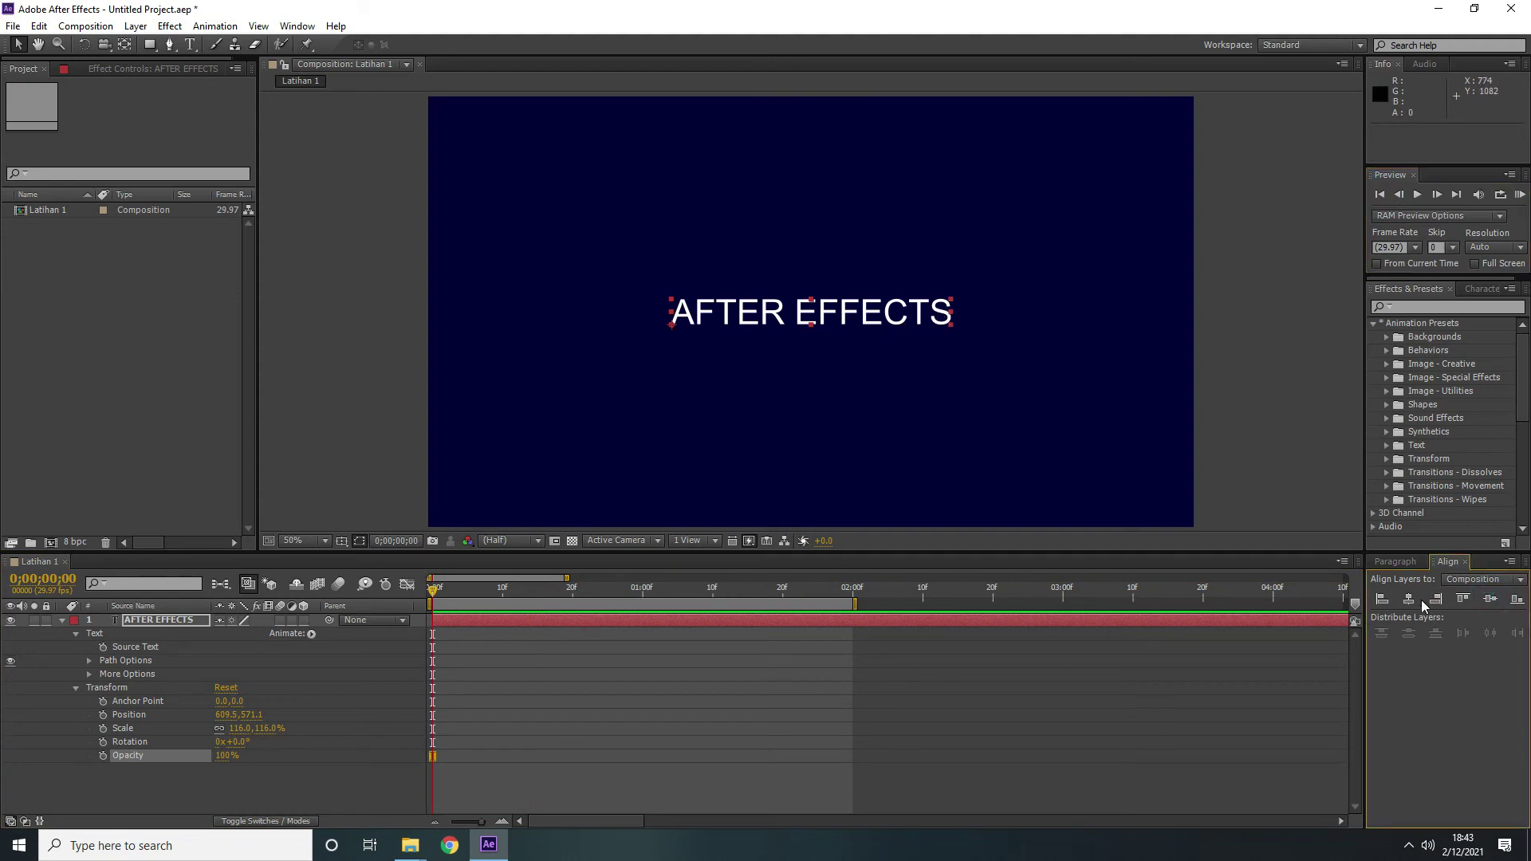
pyautogui.click(1409, 599)
# Collapse the layer's Transform properties and apply the 3D Flutter In Random Order preset from the 3D Text presets to the text
pyautogui.click(76, 687)
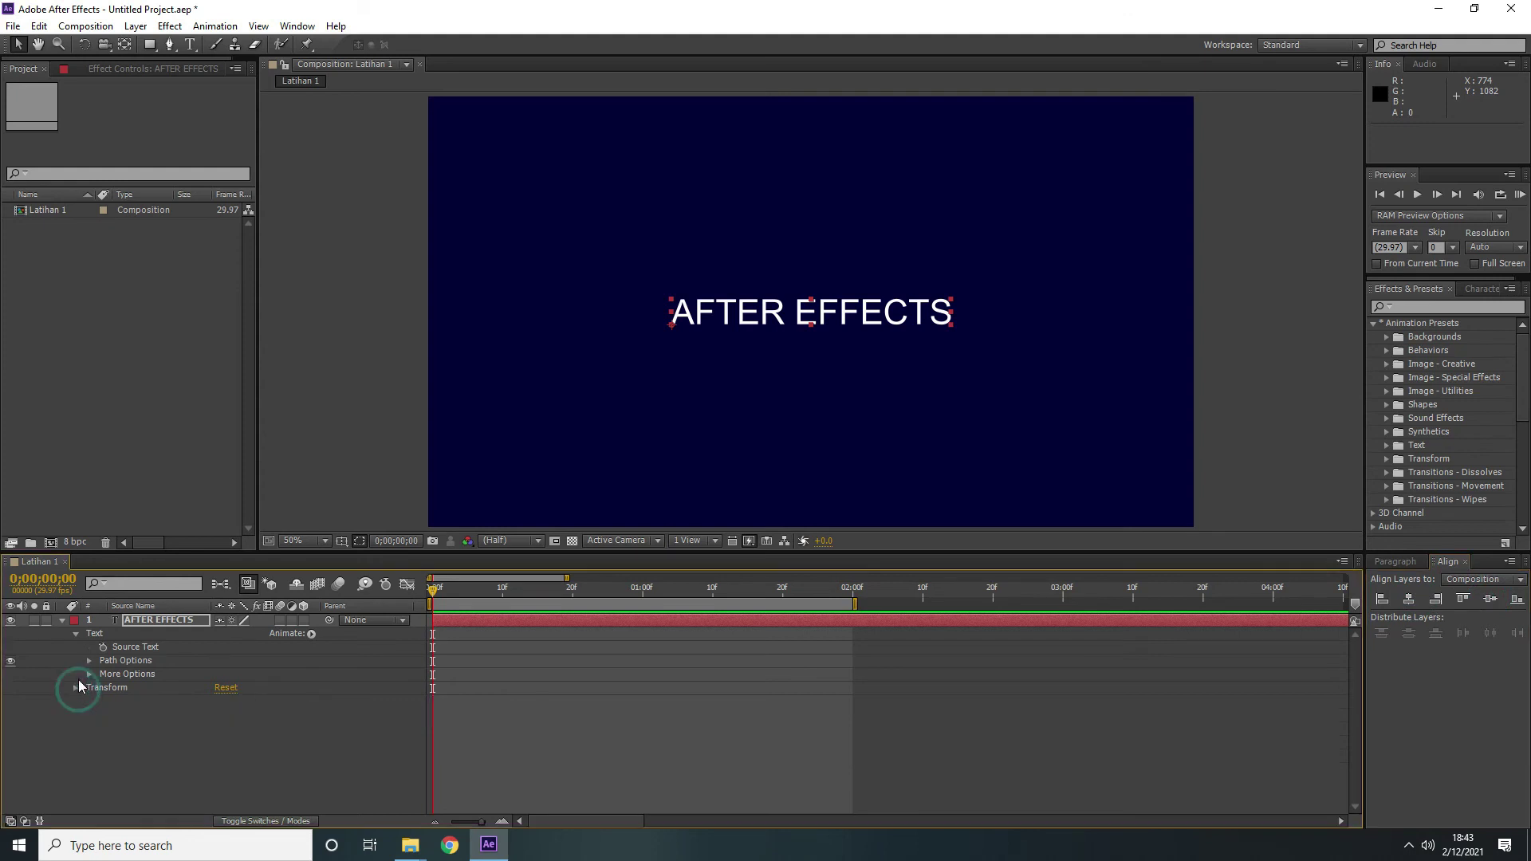
pyautogui.click(1373, 323)
pyautogui.click(1373, 324)
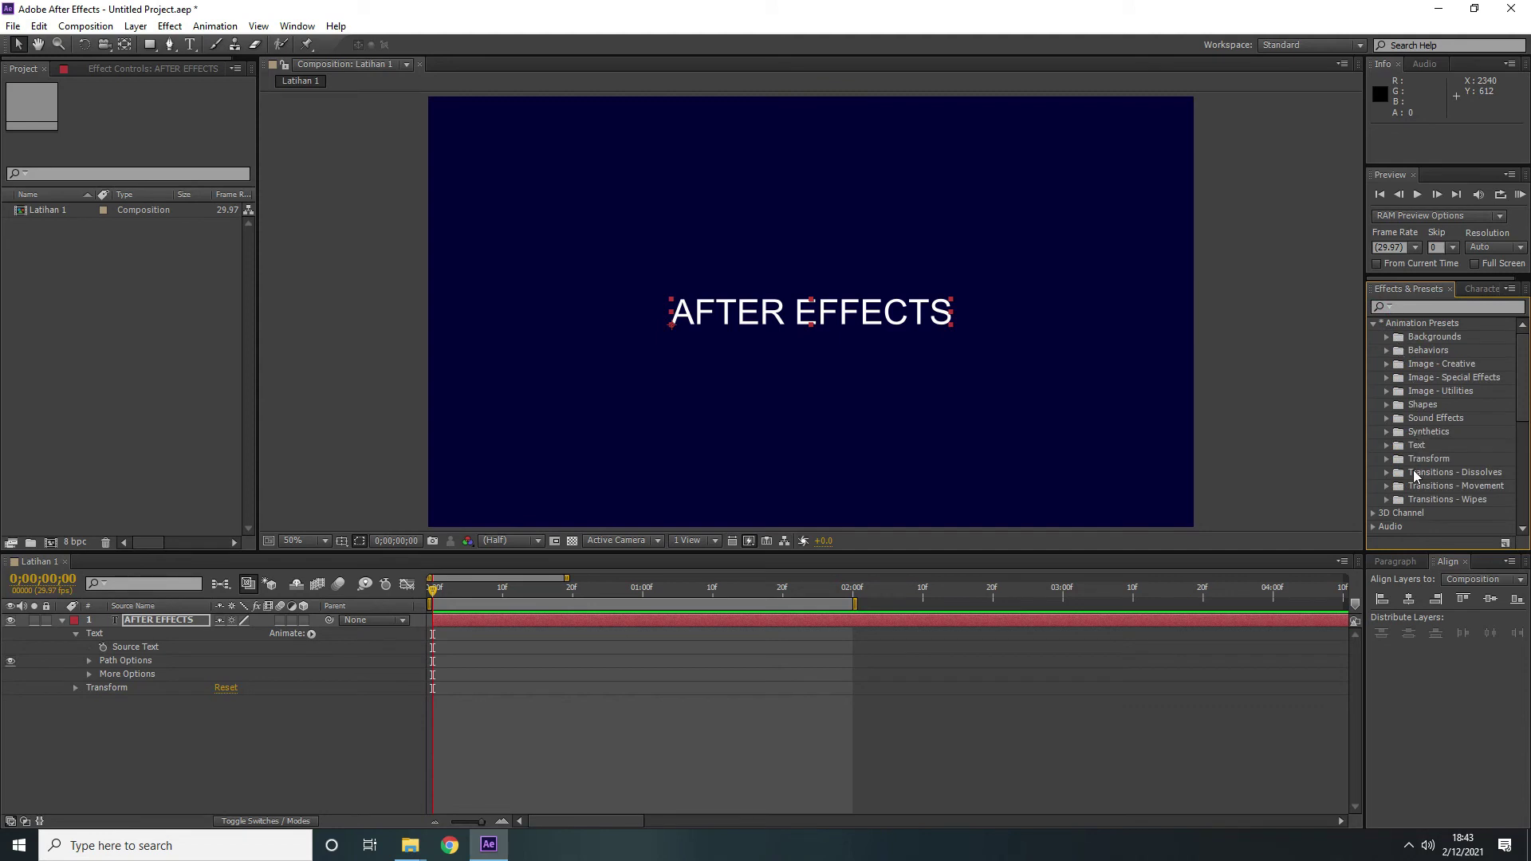
pyautogui.click(1388, 446)
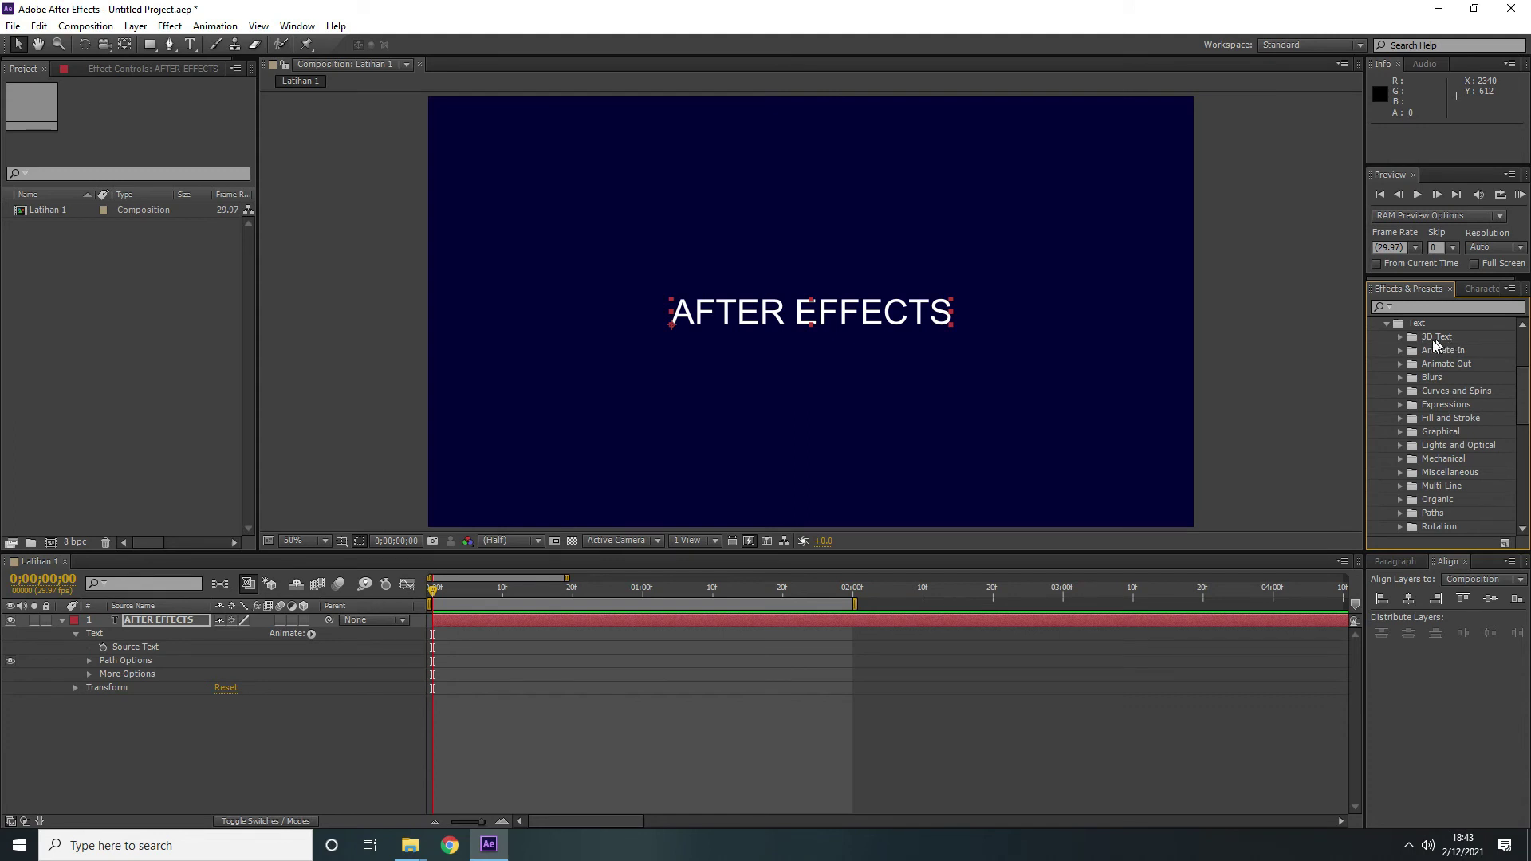
pyautogui.click(1401, 337)
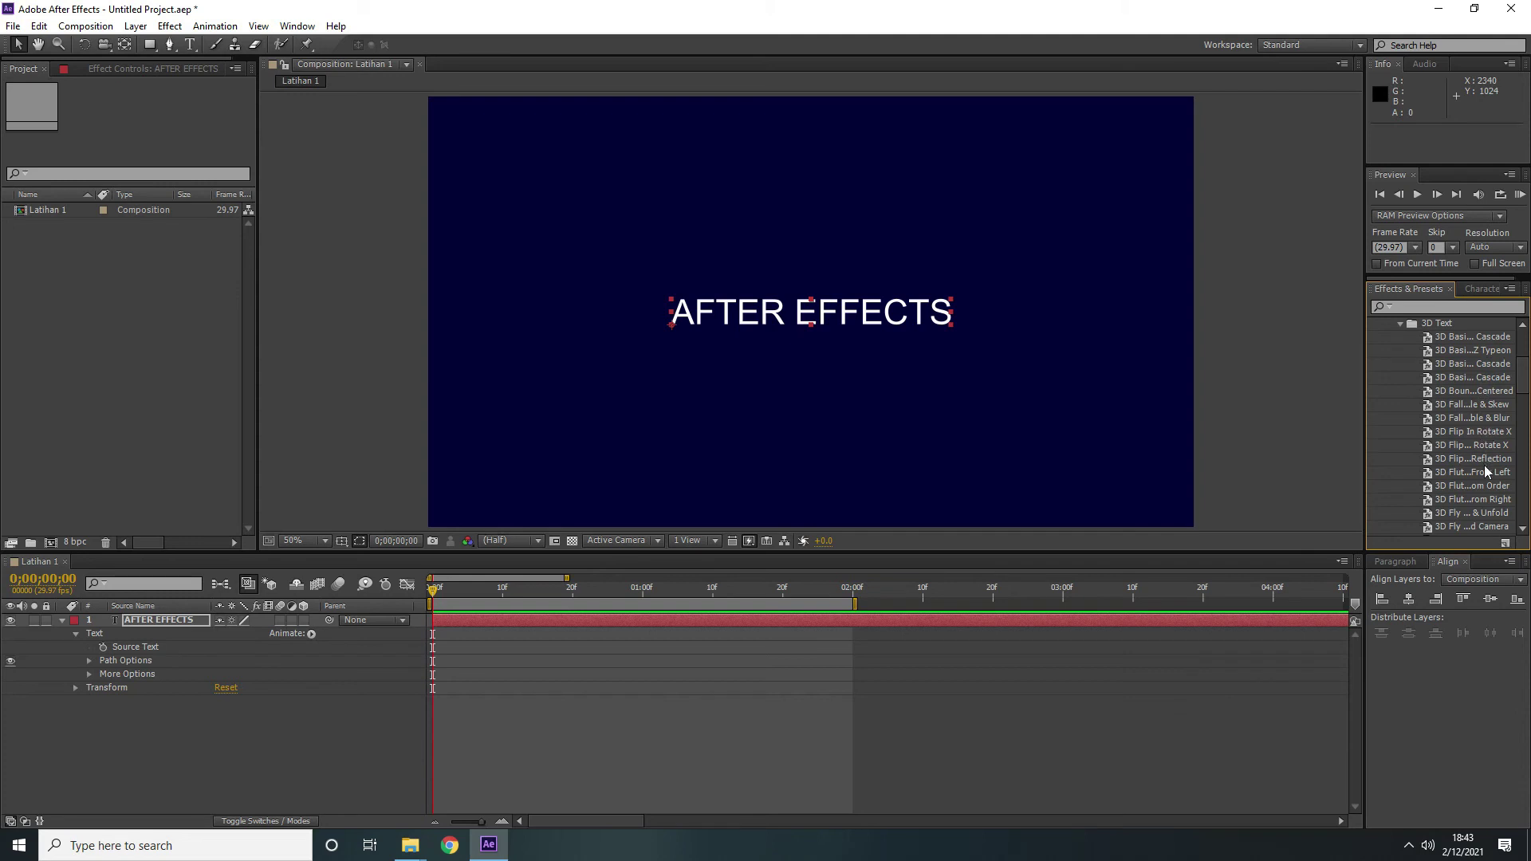
pyautogui.scroll(-1, 1486, 477)
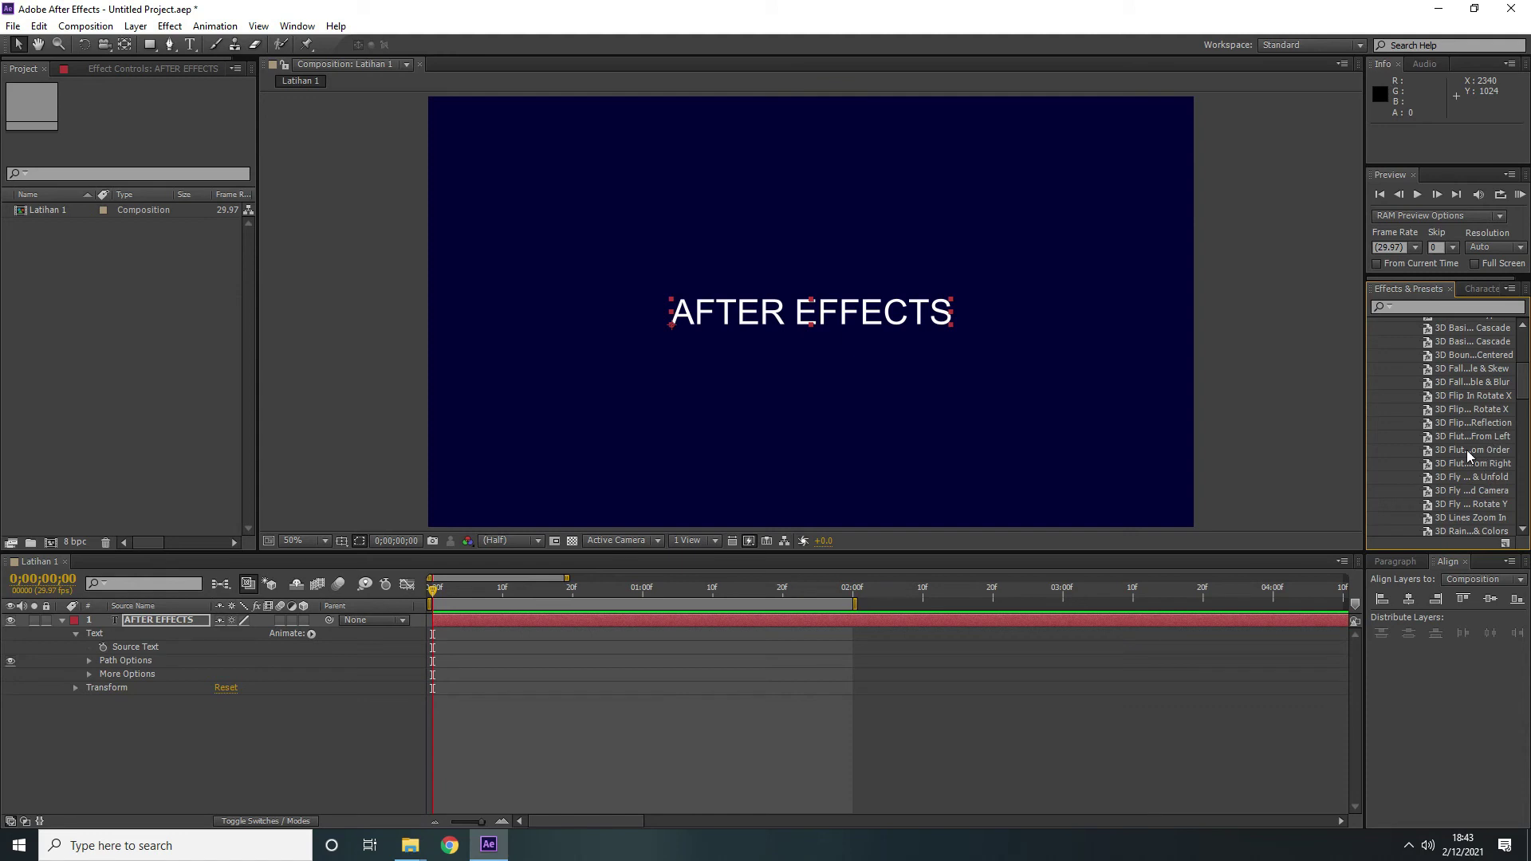
pyautogui.click(1466, 451)
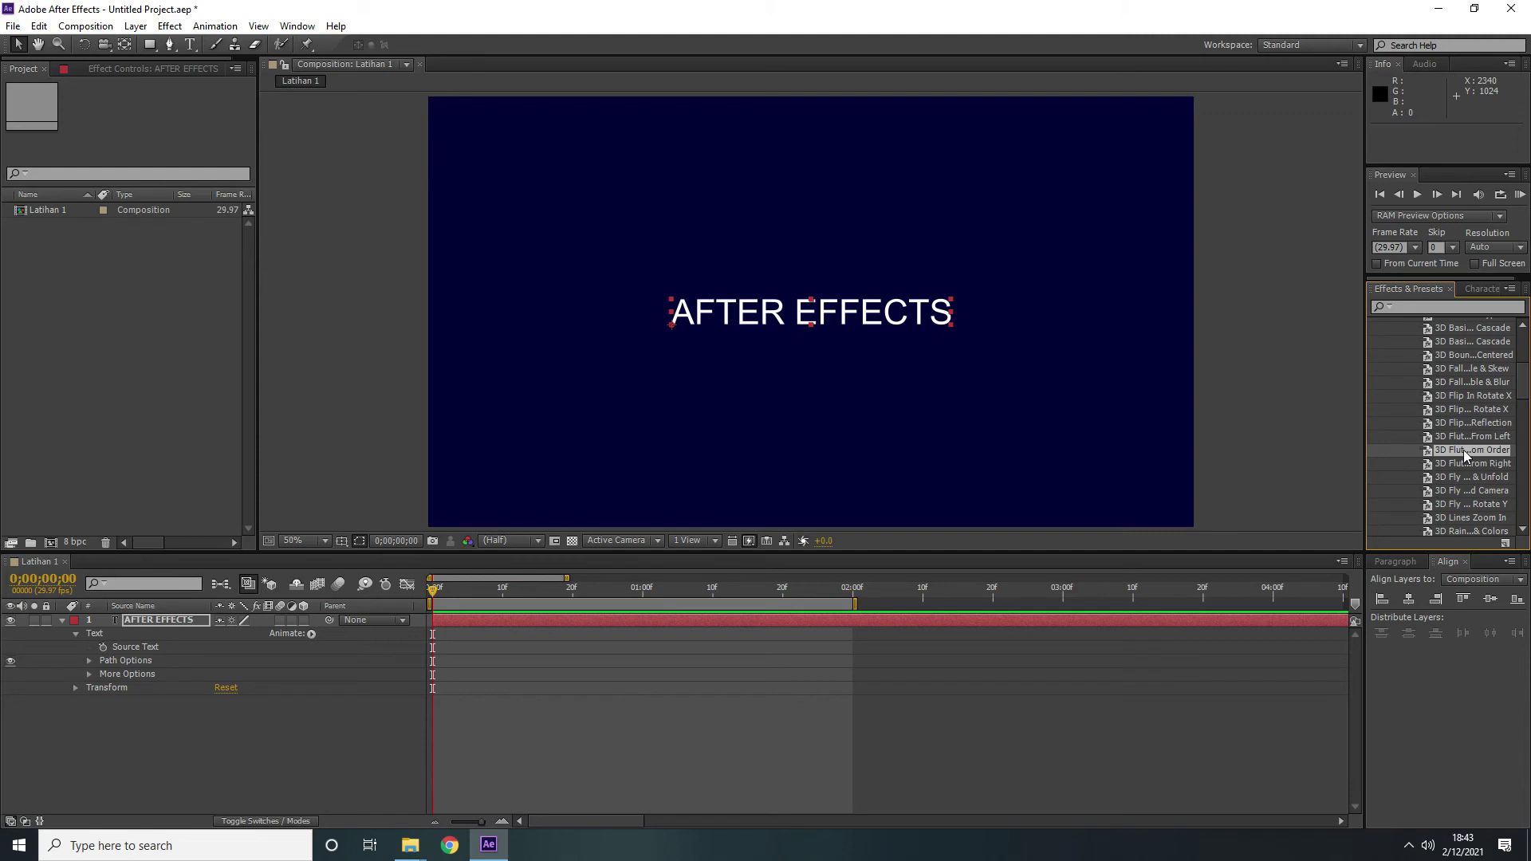
pyautogui.doubleClick(1466, 452)
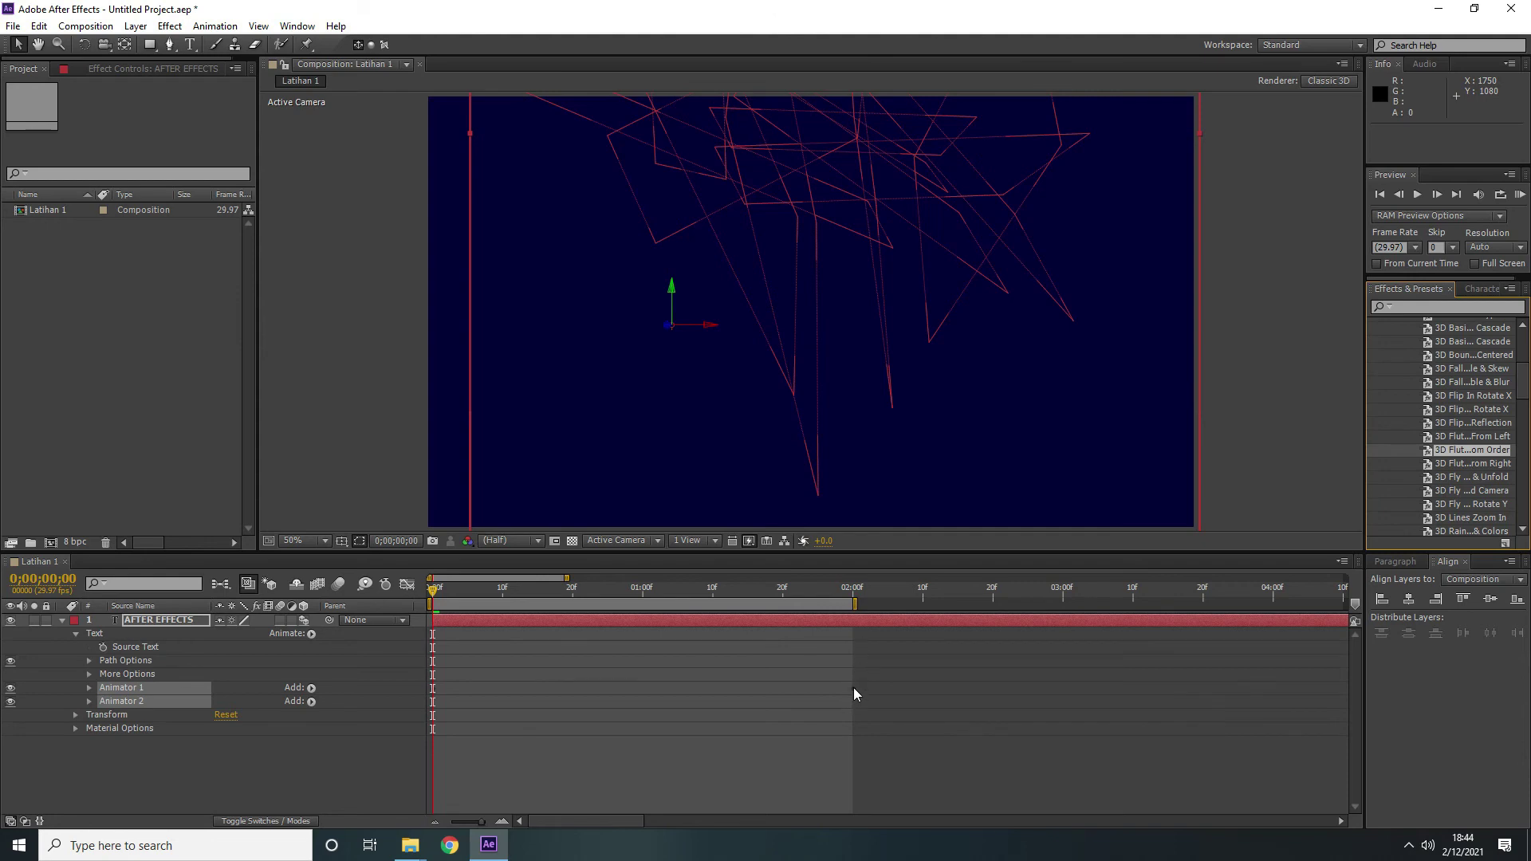
# RAM preview the preset animation, extend the work area to end at 0;00;02;29, preview it again and deselect the layer
pyautogui.click(1520, 196)
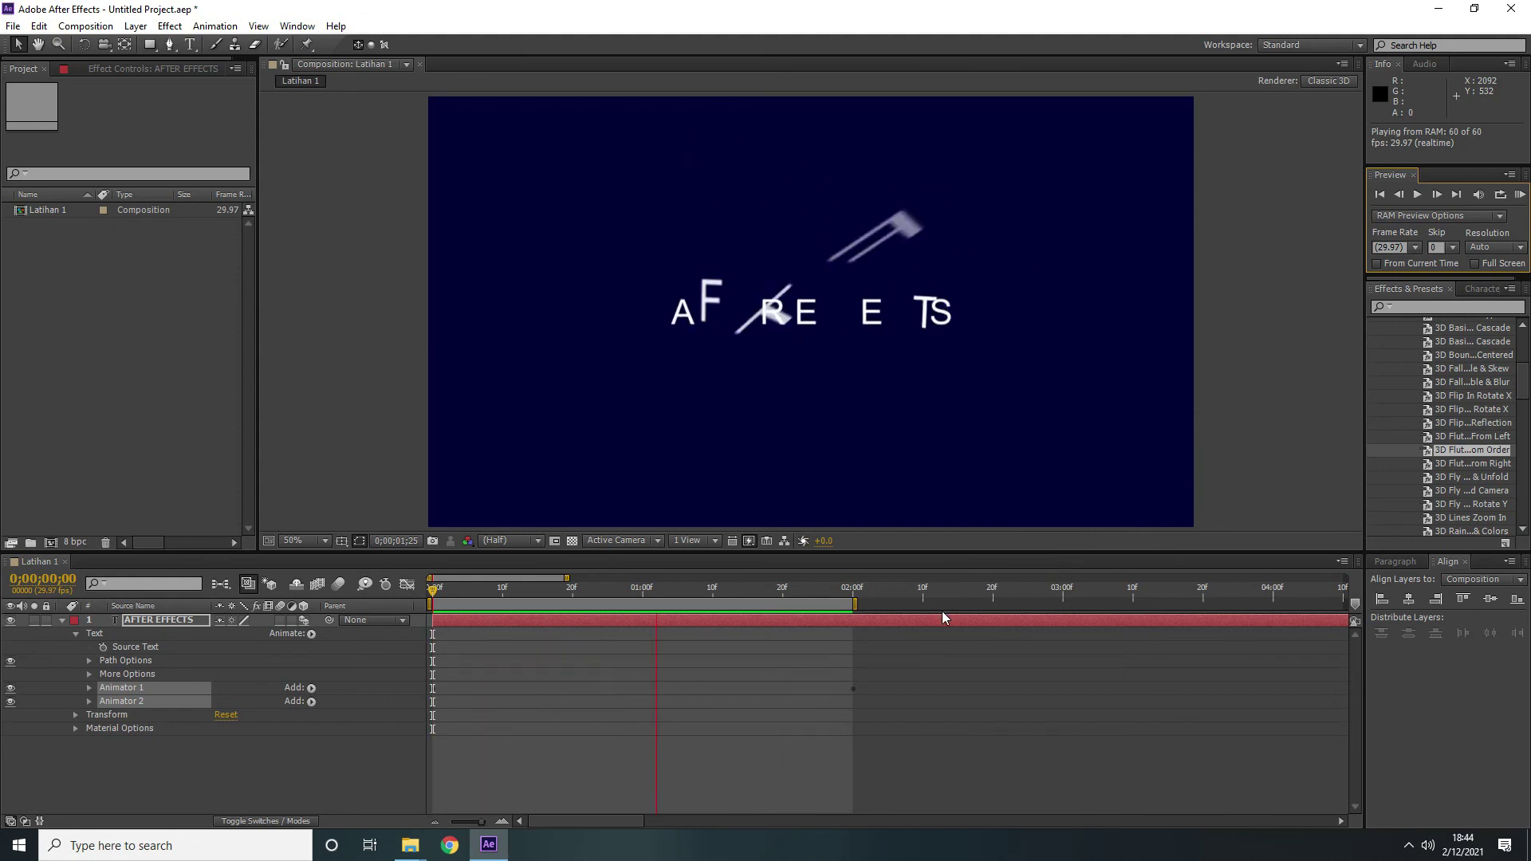
pyautogui.click(867, 620)
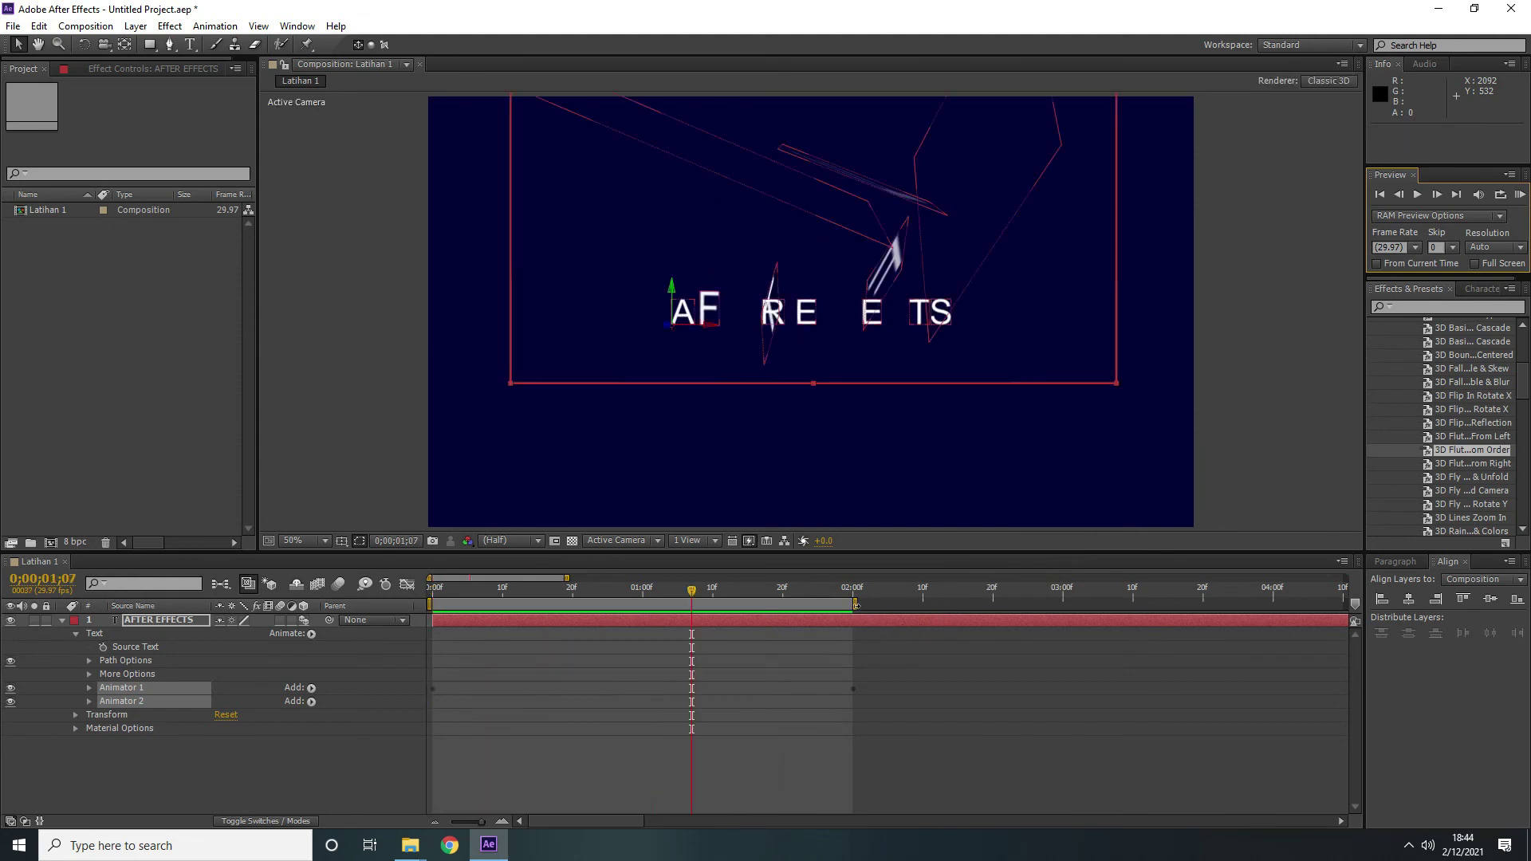
pyautogui.moveTo(855, 605); pyautogui.dragTo(1067, 614)
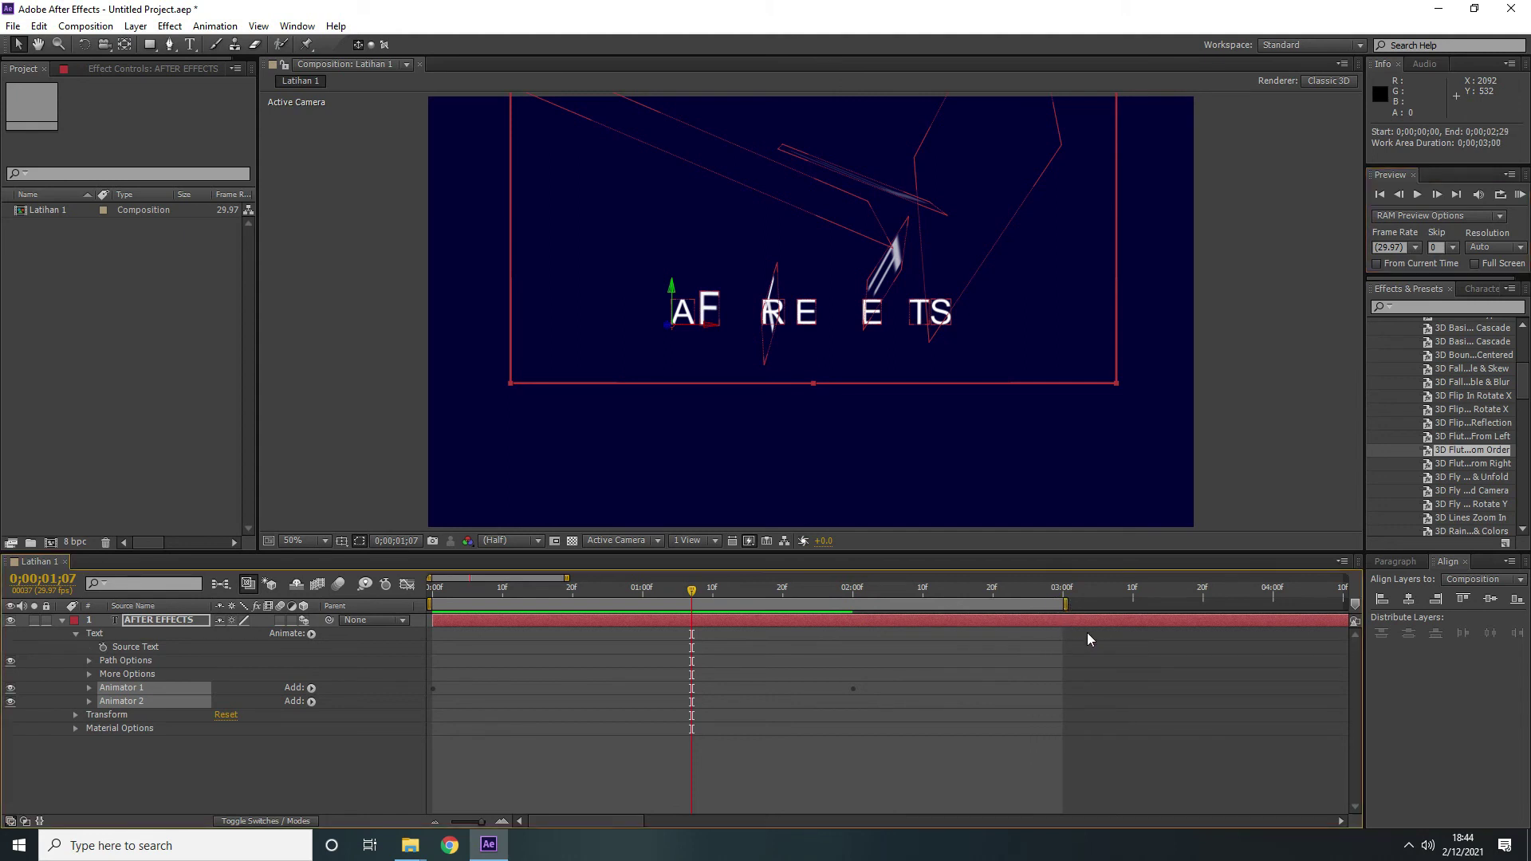
pyautogui.click(1520, 195)
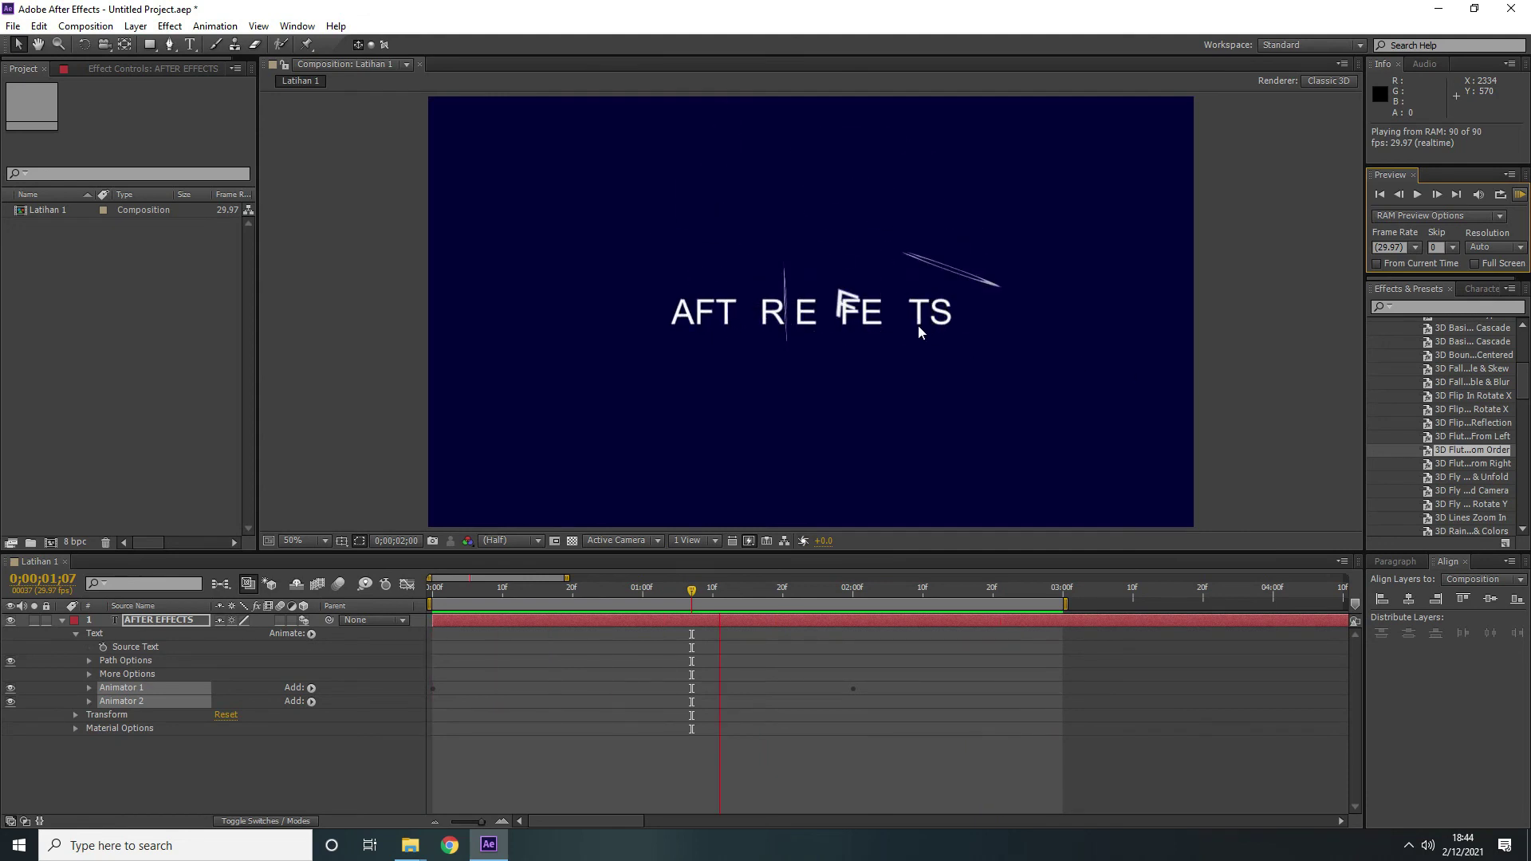
pyautogui.press('space')
pyautogui.click(879, 340)
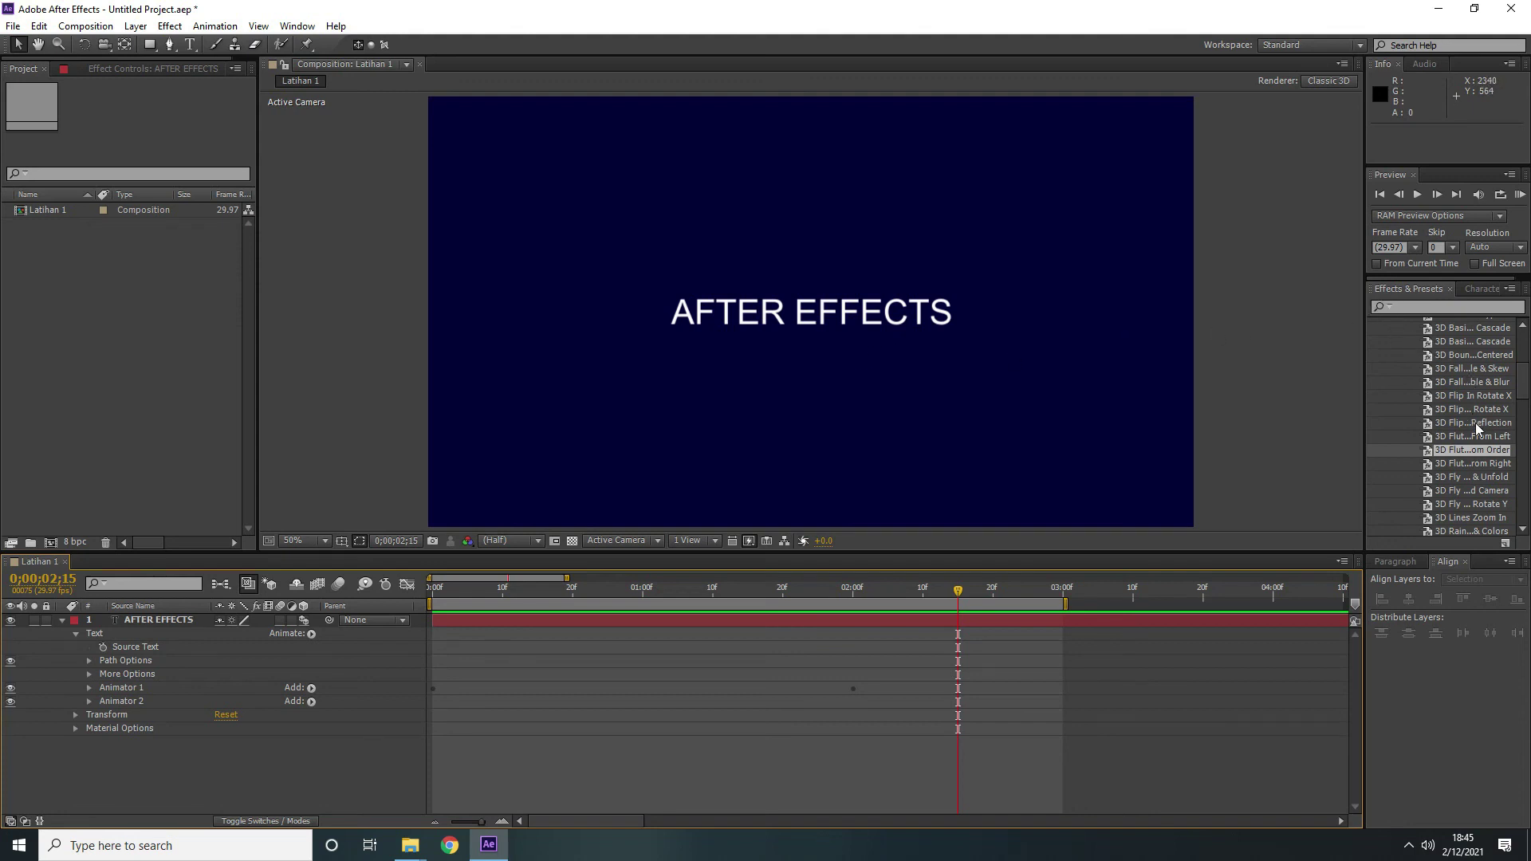
pyautogui.scroll(3, 1476, 428)
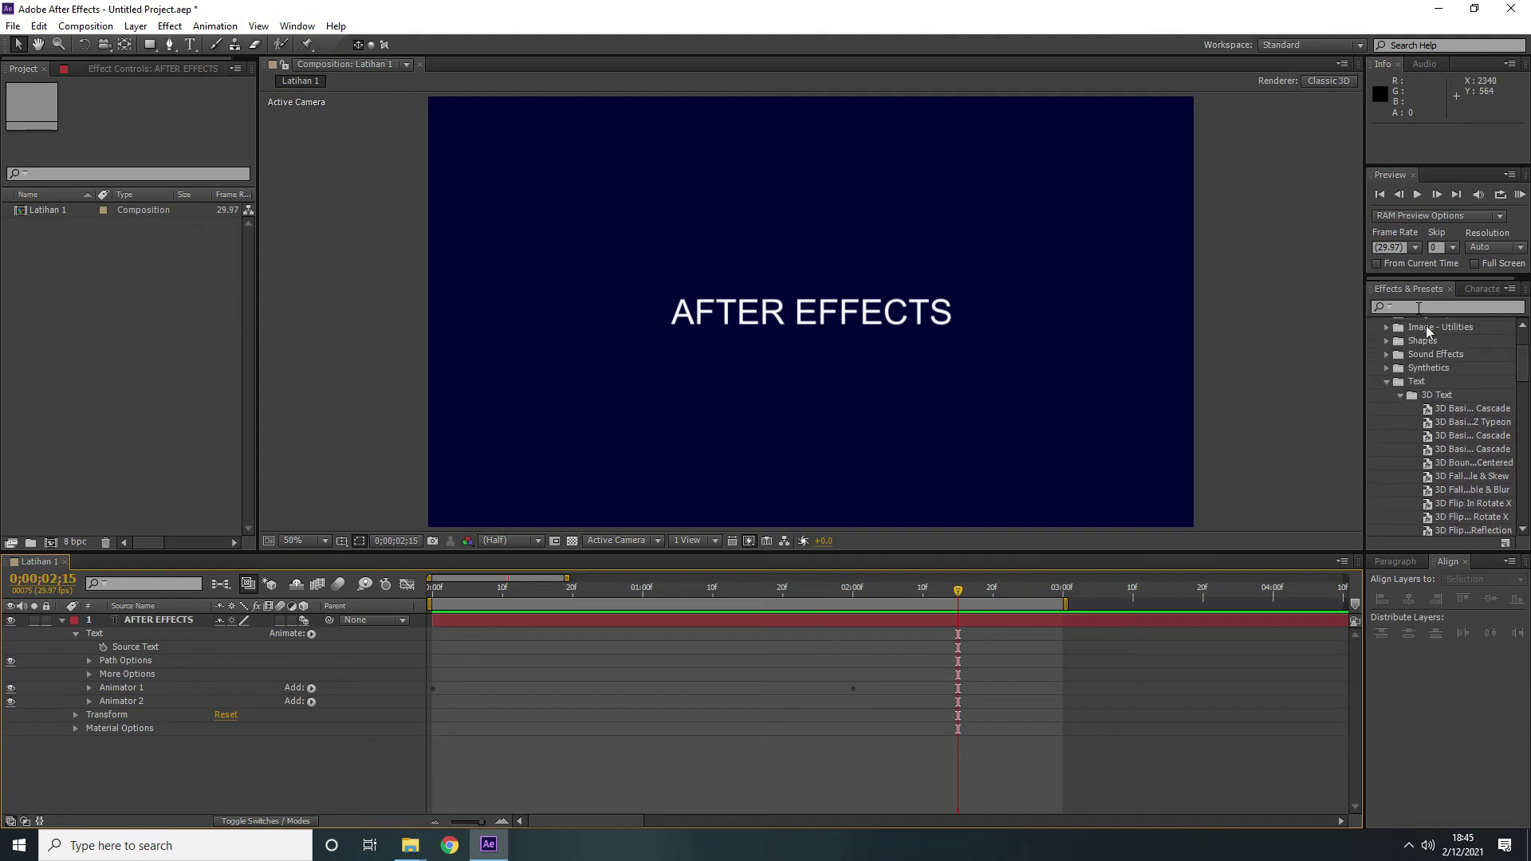
# Delete Animator 1 and Animator 2 from the AFTER EFFECTS layer and return to the first frame
pyautogui.scroll(-2, 1456, 429)
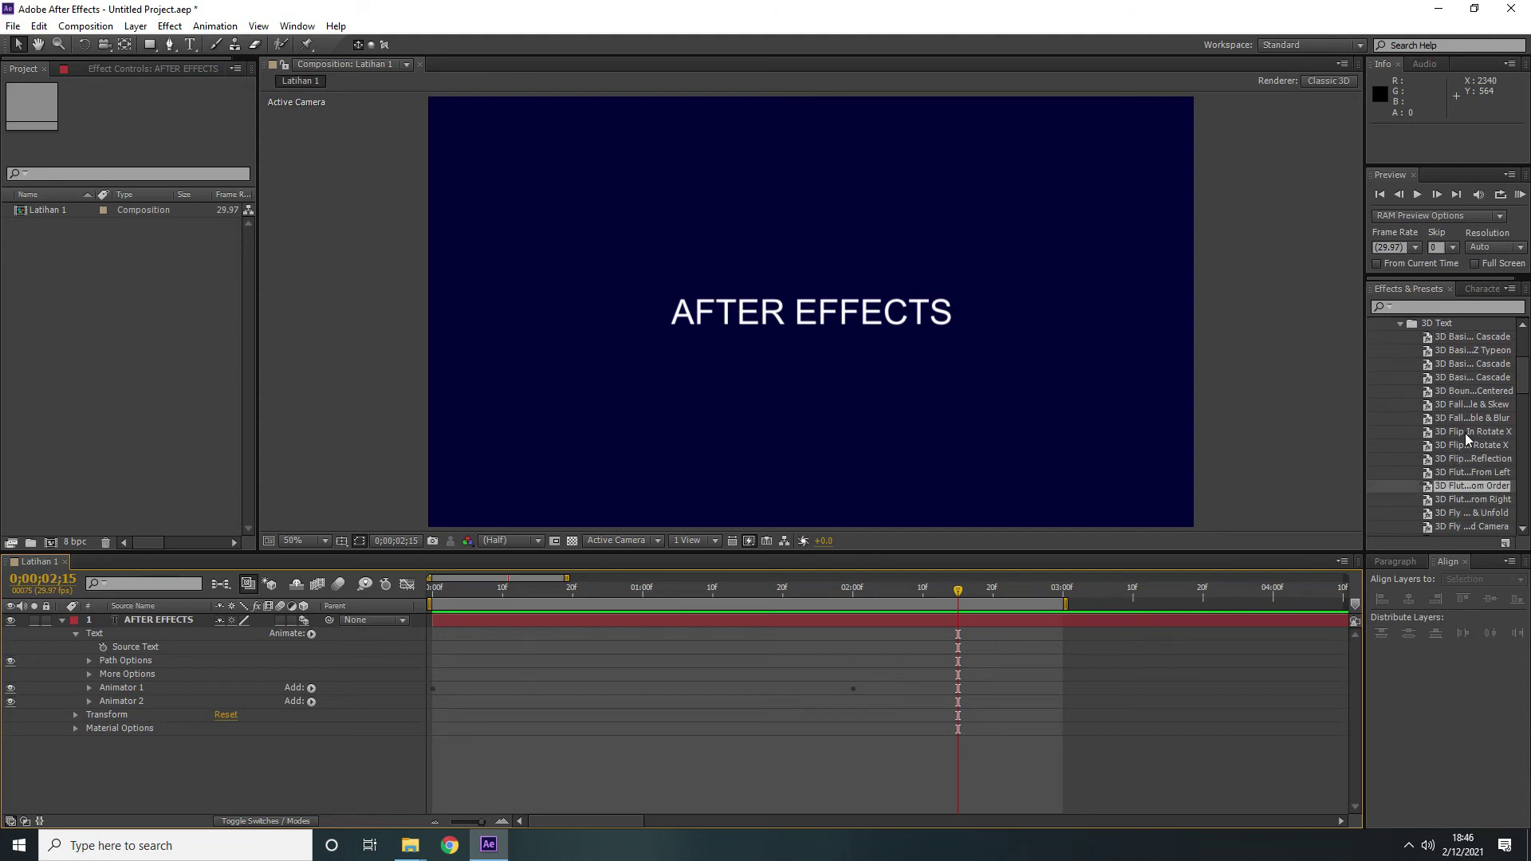
pyautogui.click(144, 698)
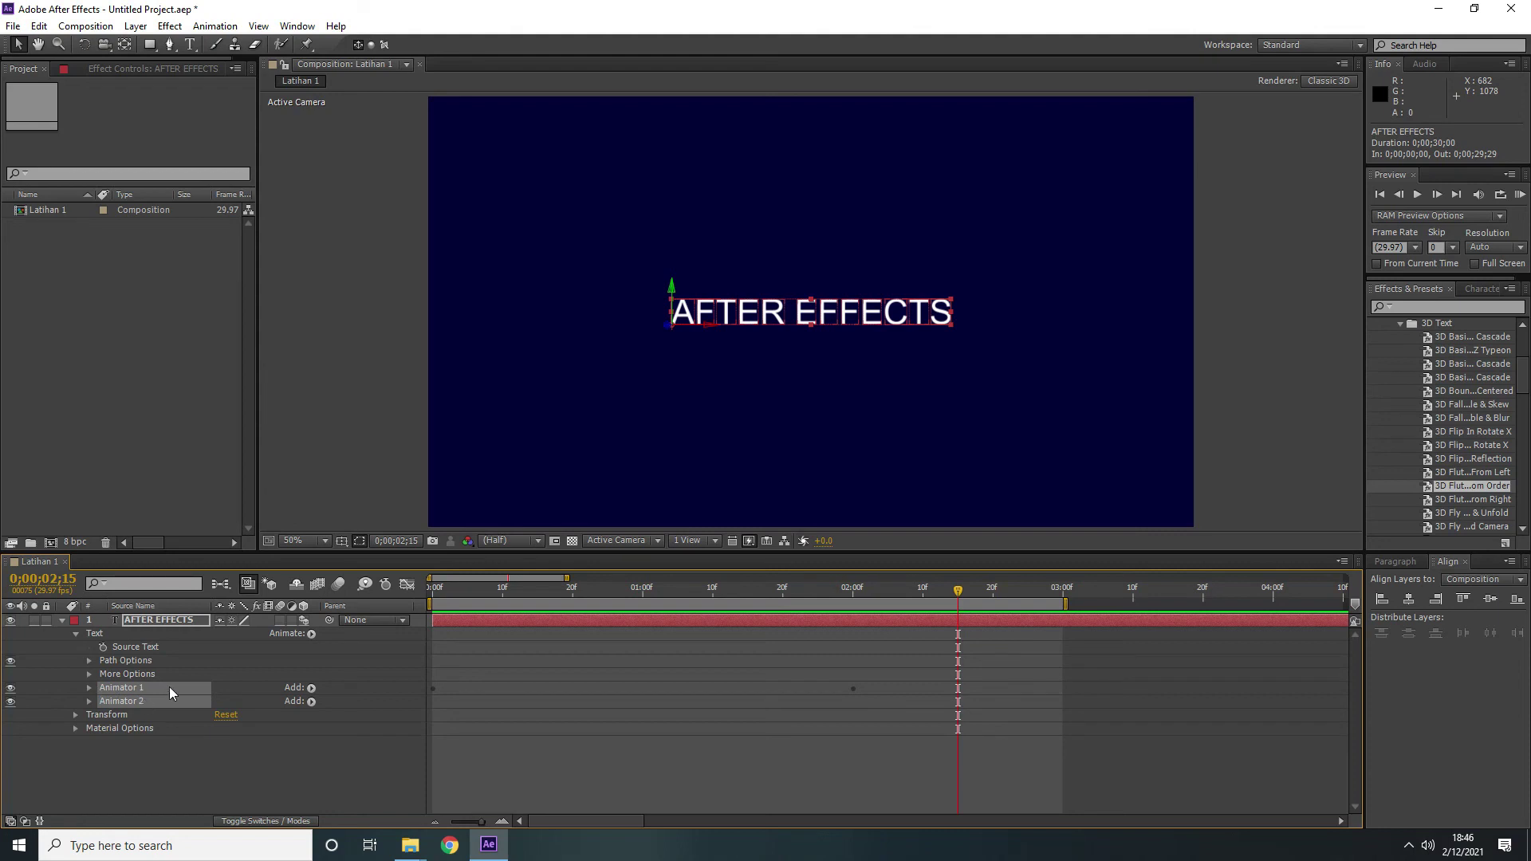
pyautogui.press('Delete')
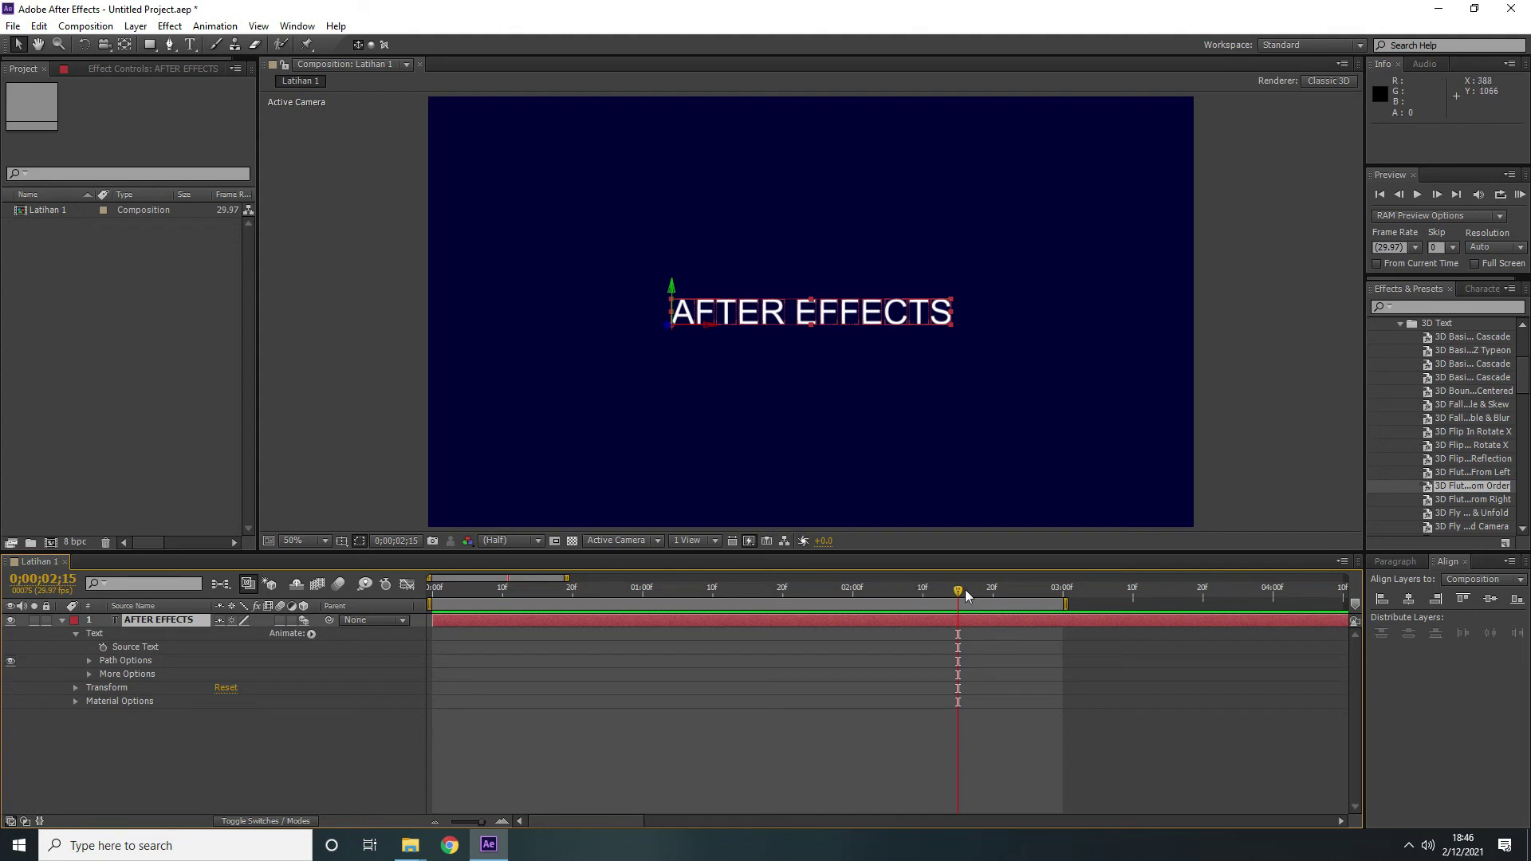
pyautogui.moveTo(958, 591); pyautogui.dragTo(432, 591)
# Apply the Blur By Word preset from the Blurs text presets to the AFTER EFFECTS layer and RAM preview the animation
pyautogui.click(1401, 325)
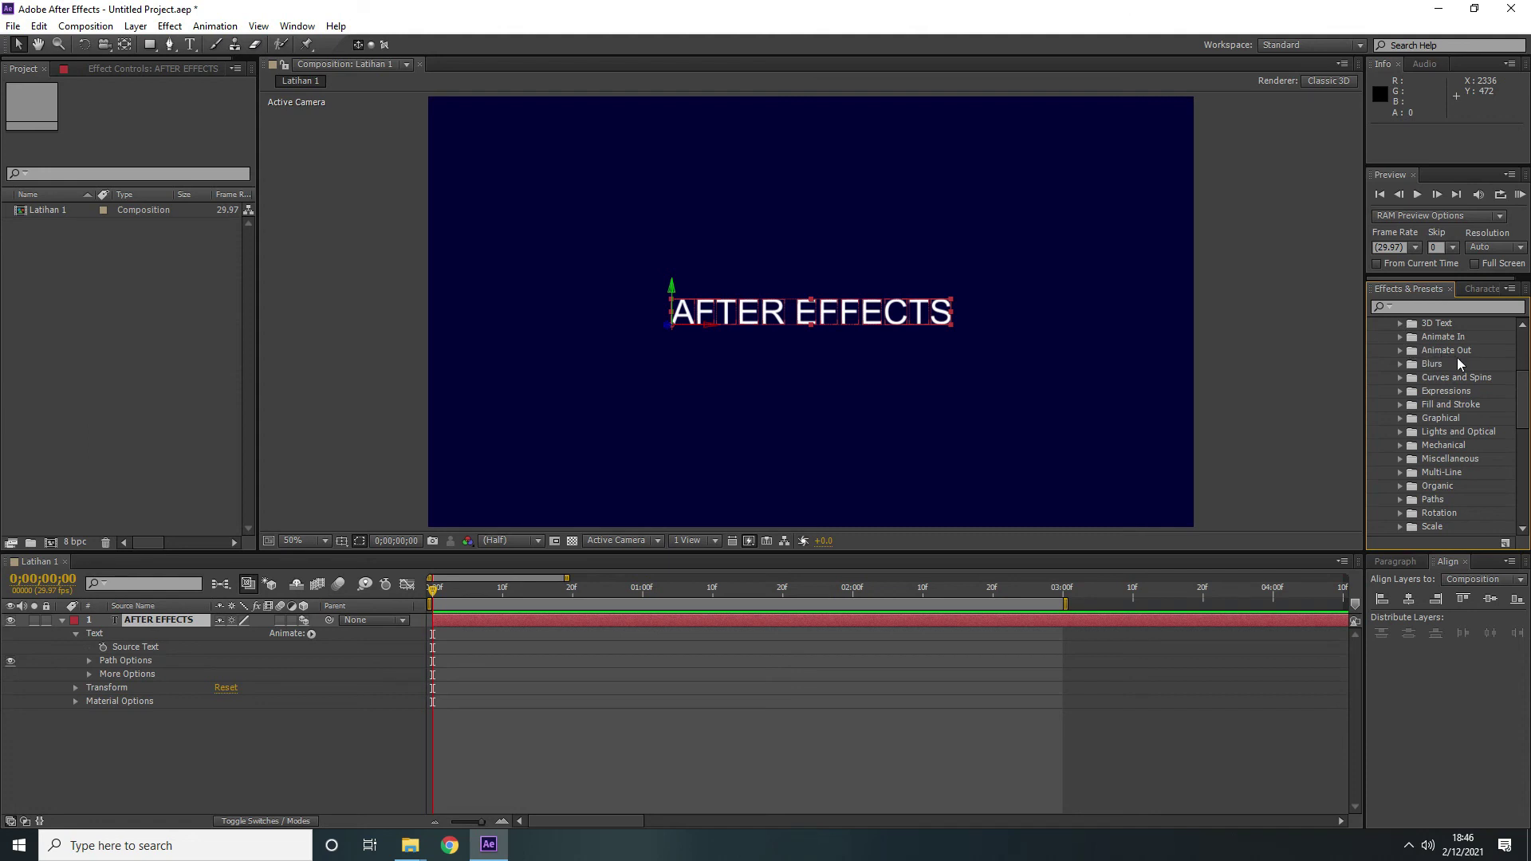
pyautogui.click(1401, 365)
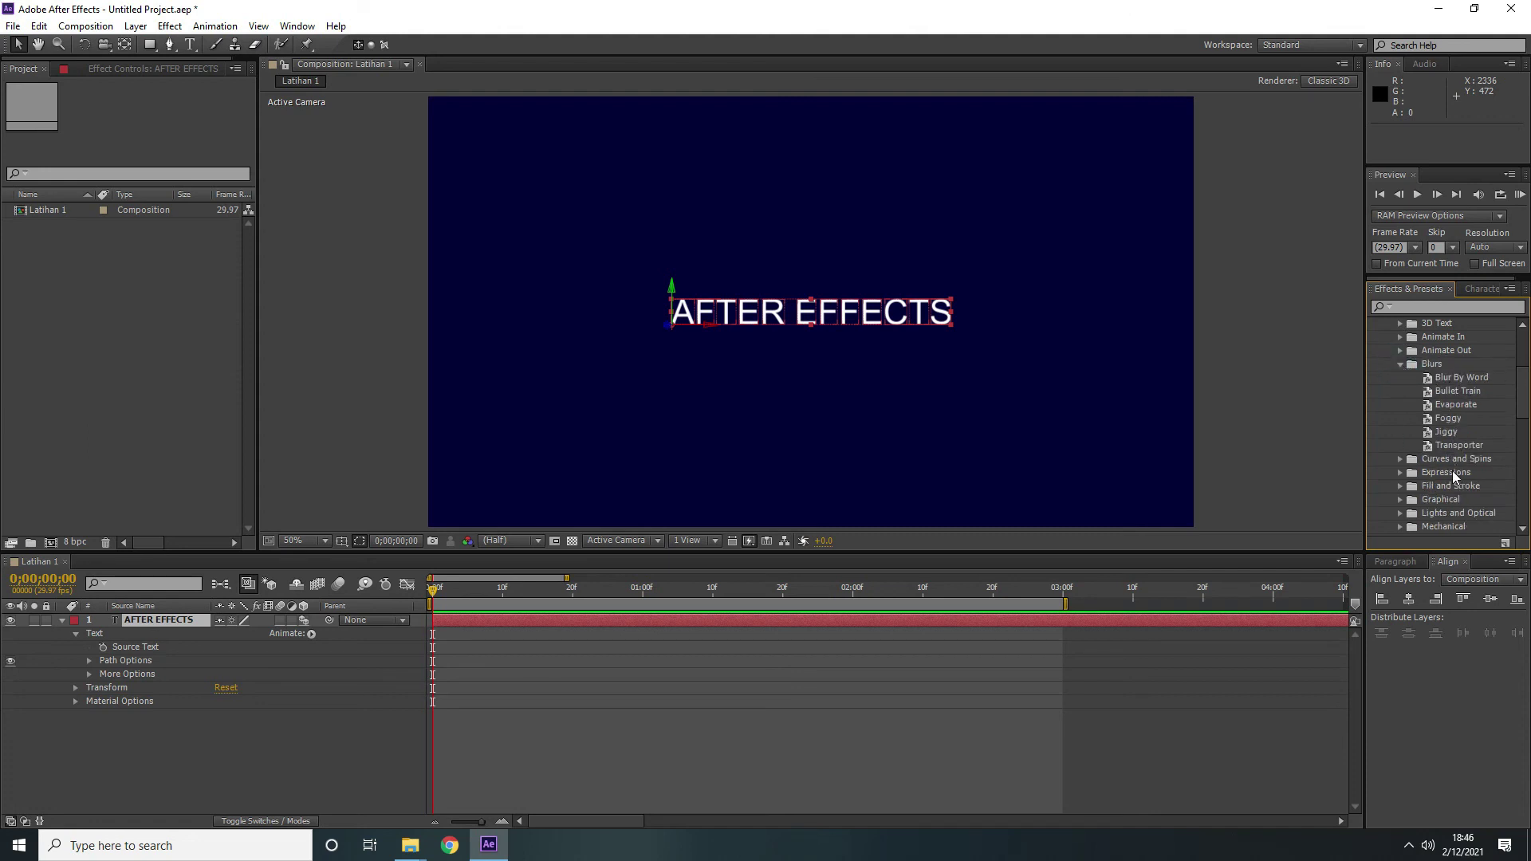
pyautogui.doubleClick(1471, 376)
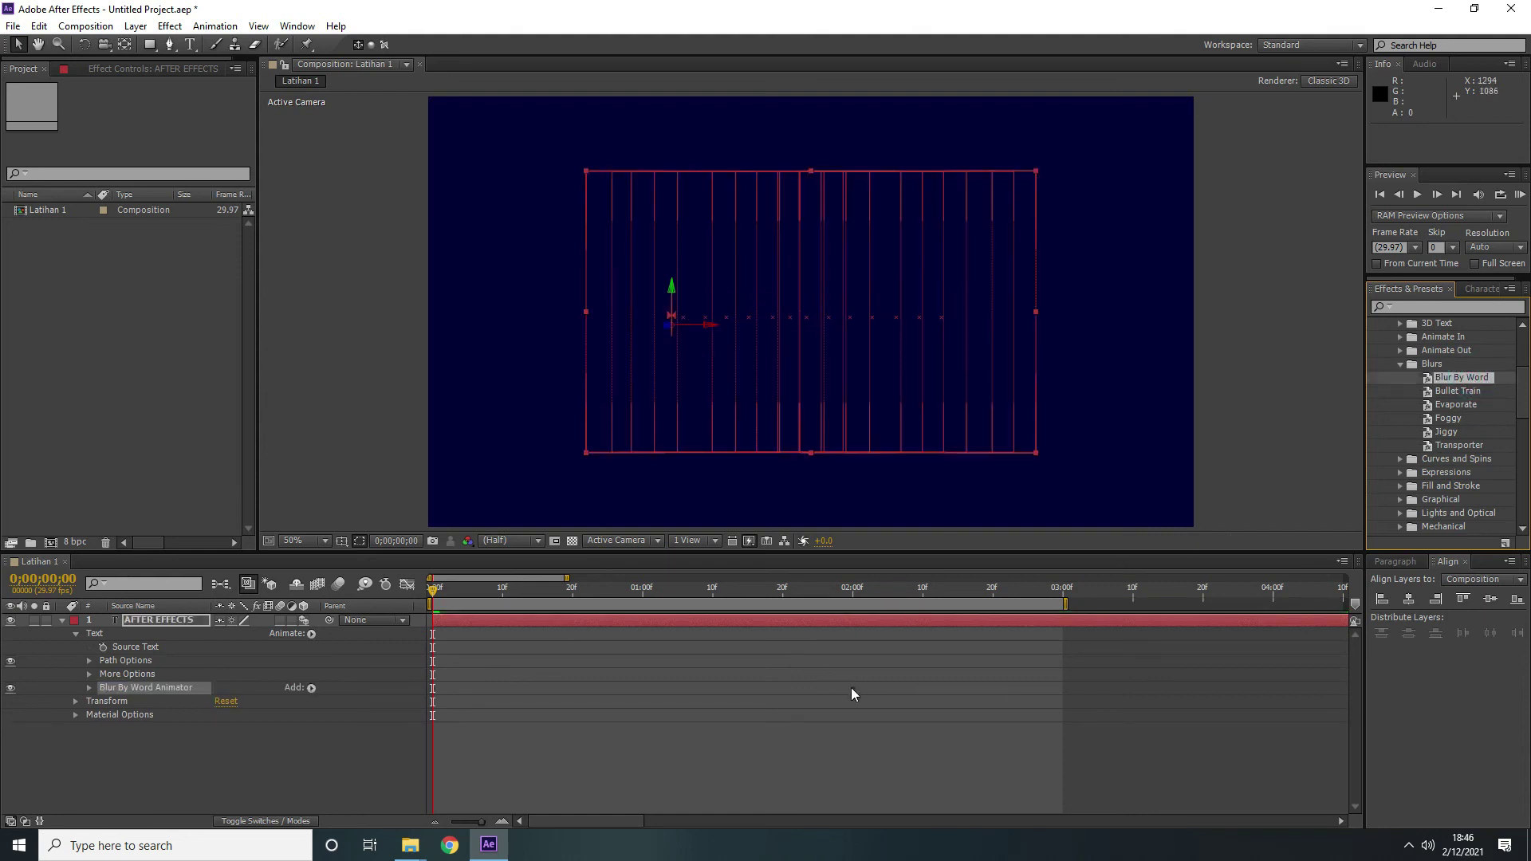
pyautogui.click(1520, 195)
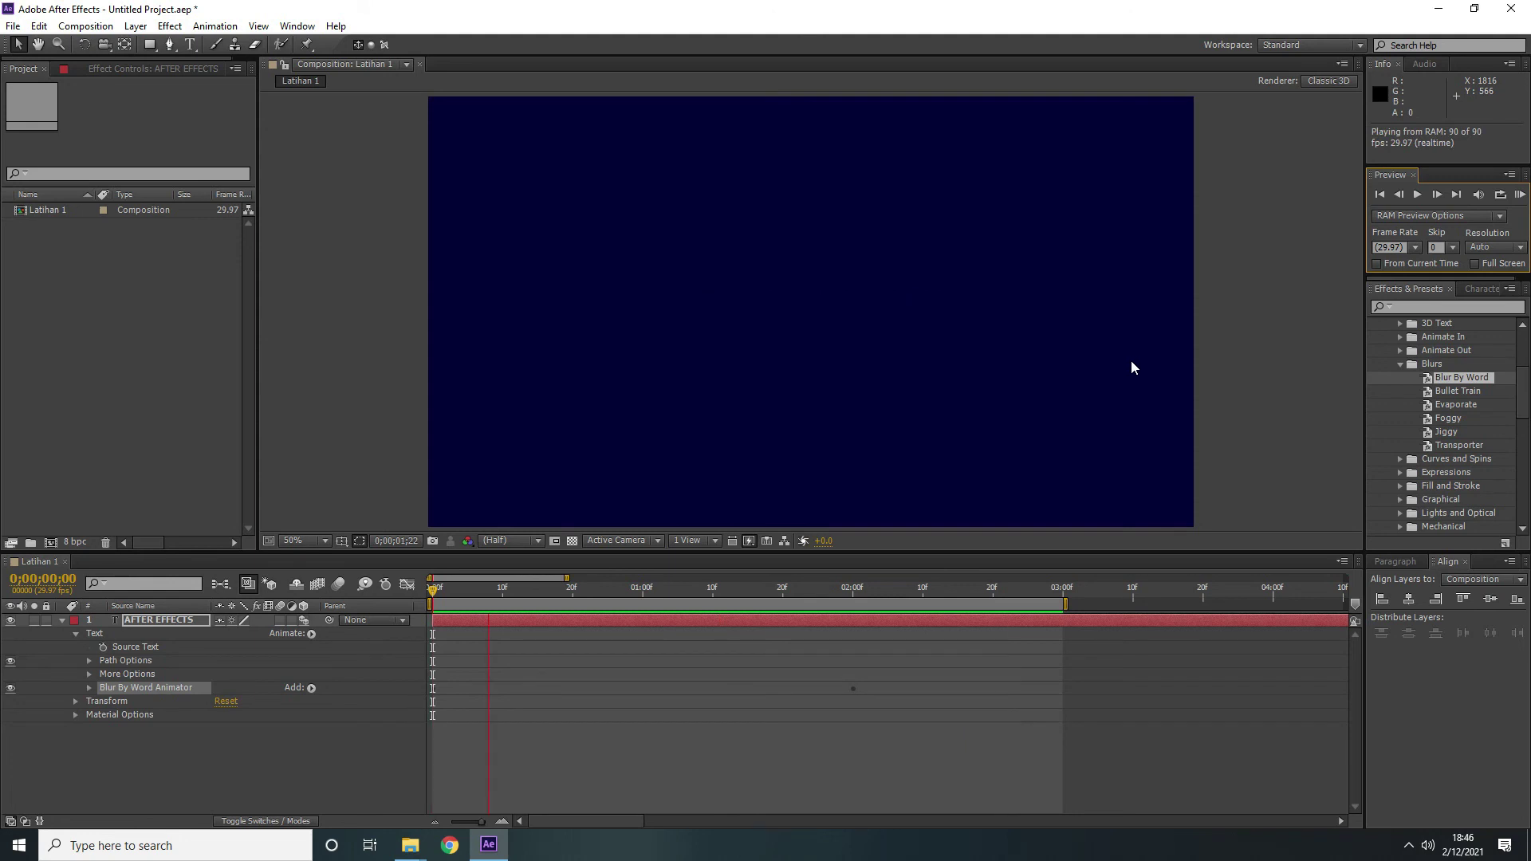
pyautogui.press('space')
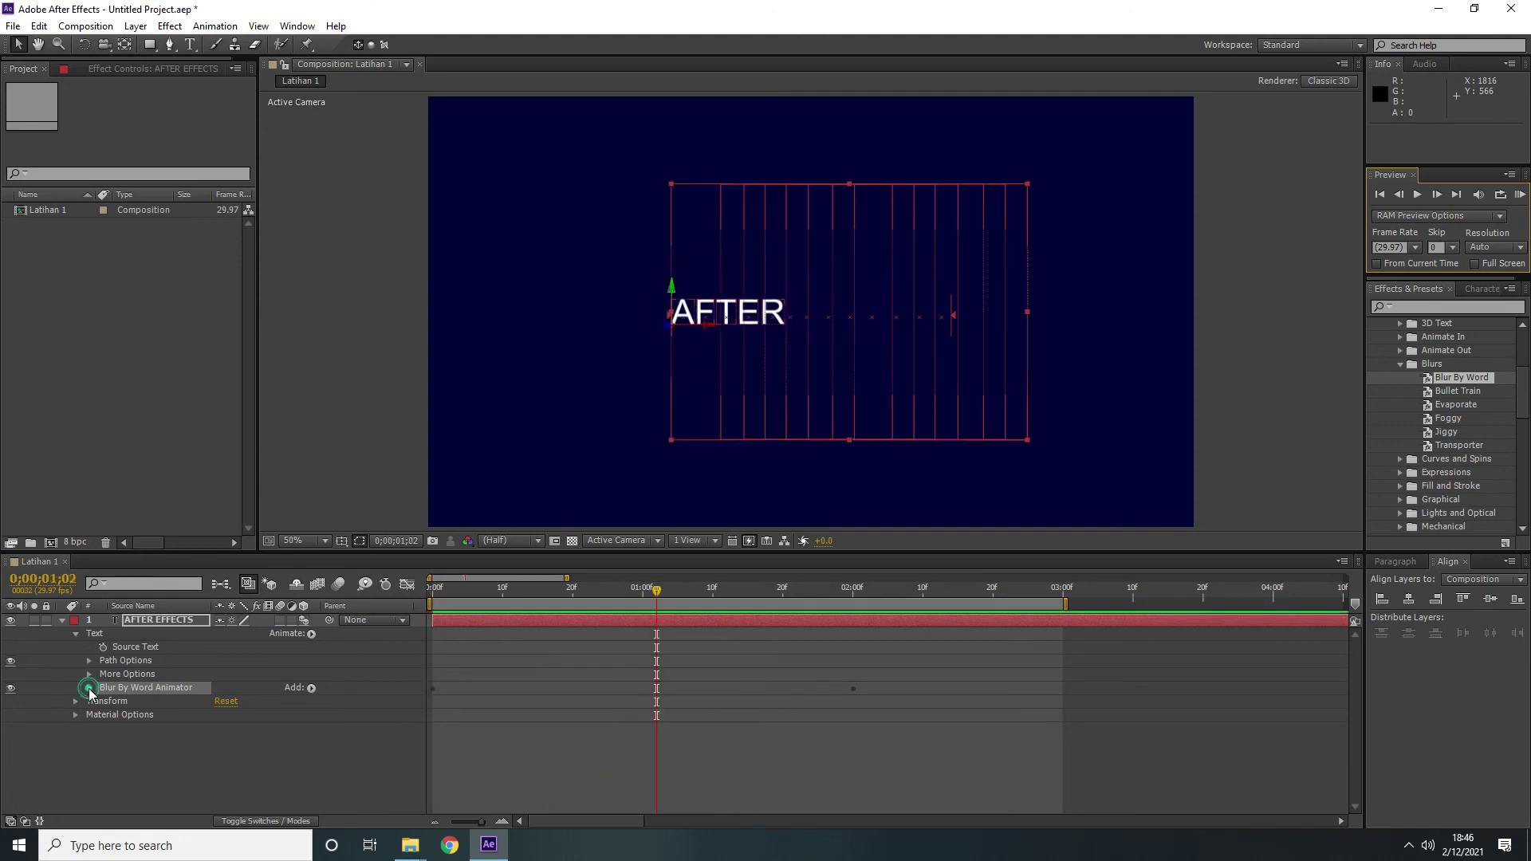
# Inspect the Blur By Word Animator's properties and its Range Selector 1, and try to delete the animator
pyautogui.click(89, 687)
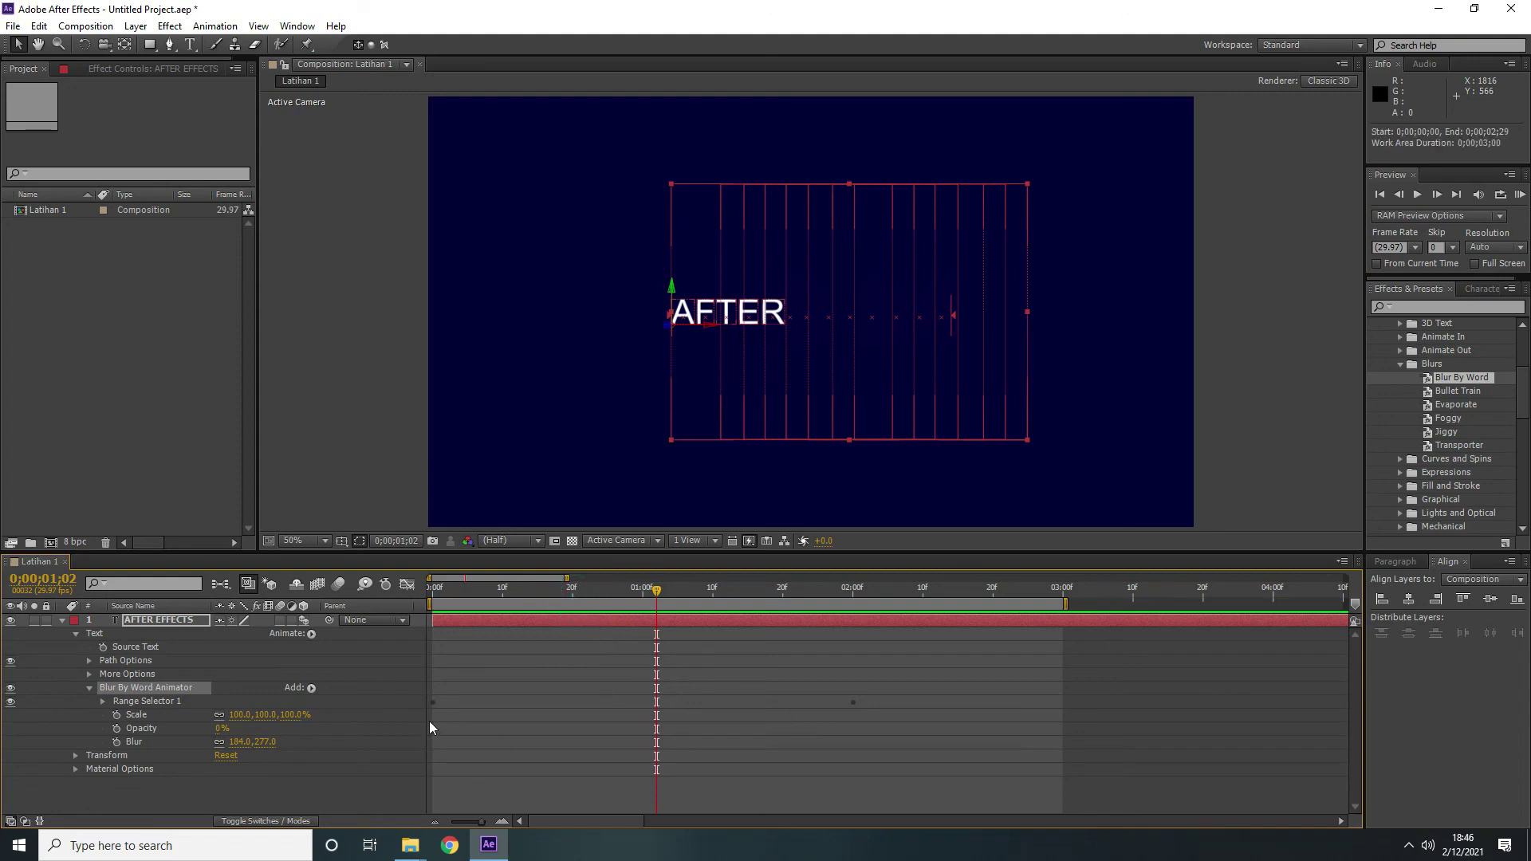
pyautogui.click(102, 701)
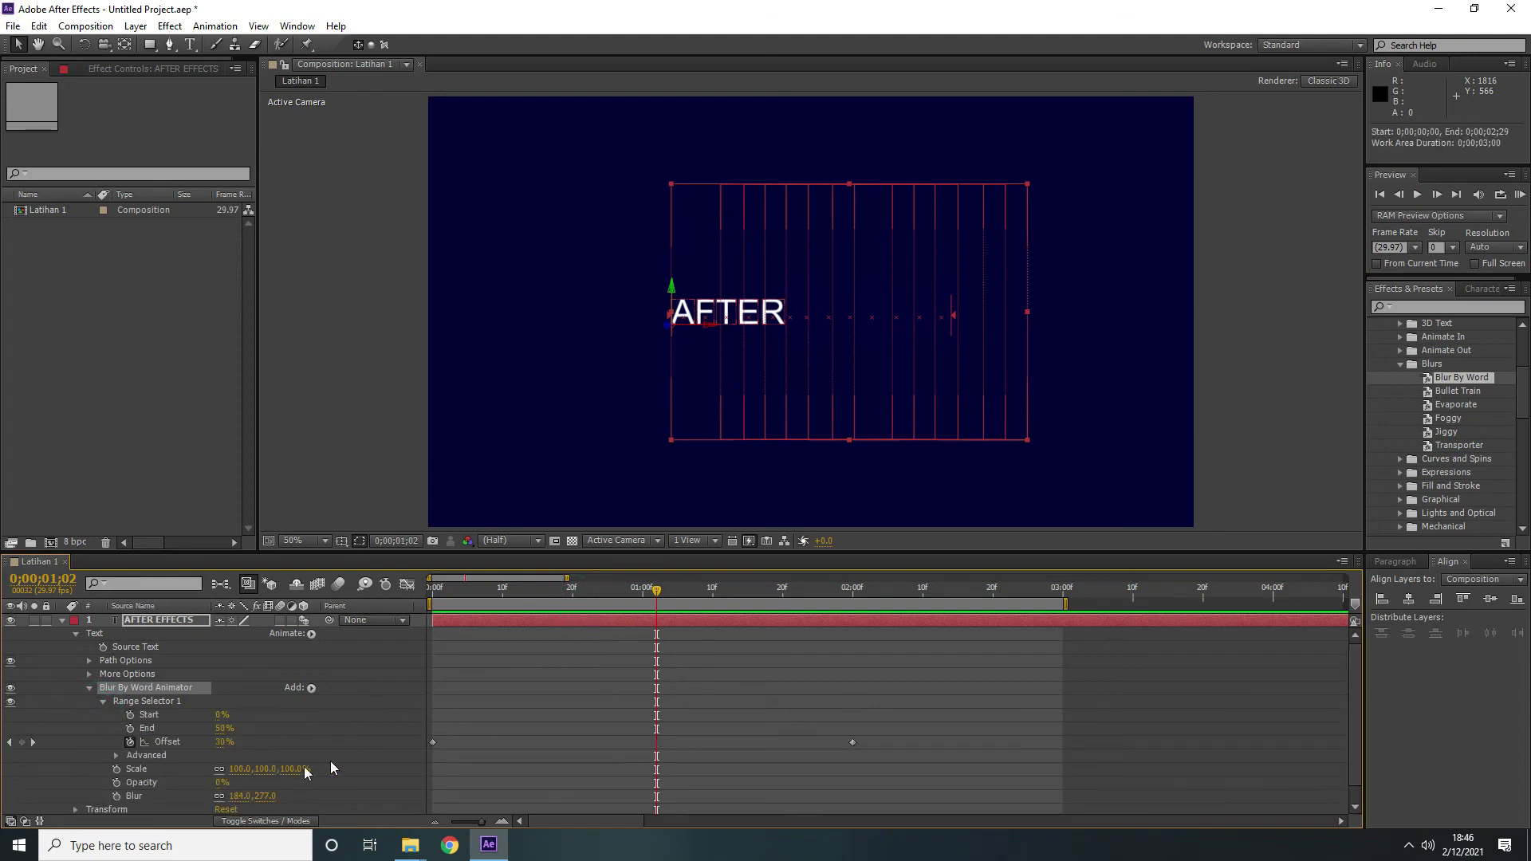
pyautogui.click(89, 687)
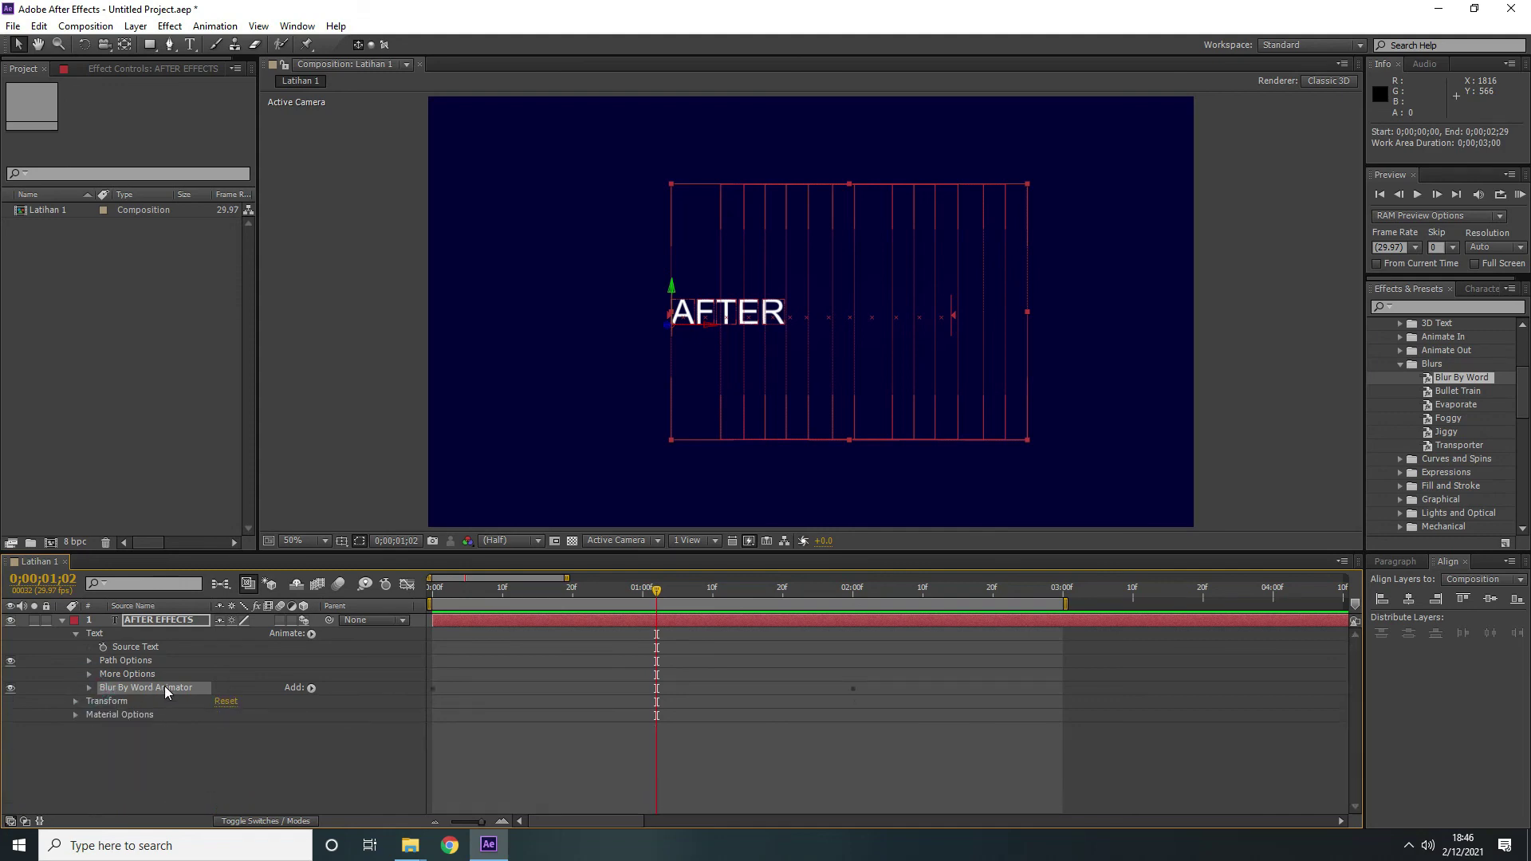
pyautogui.press('Delete')
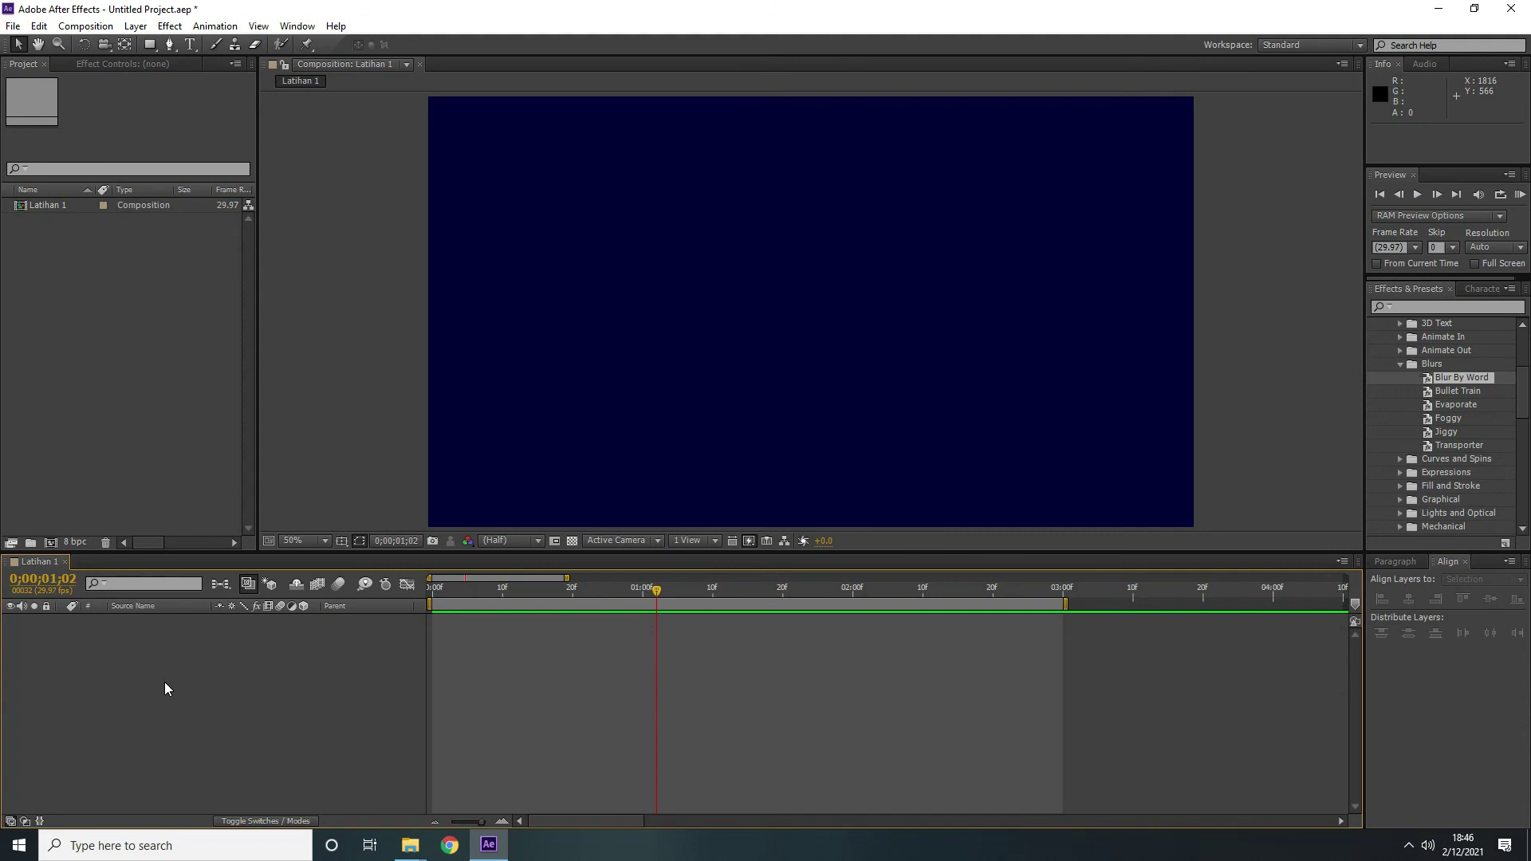
# Undo the layer deletion and all preset changes back to the plain AFTER EFFECTS text without any animator
pyautogui.hotkey('ctrl', 'z')
pyautogui.hotkey('ctrl', 'z')
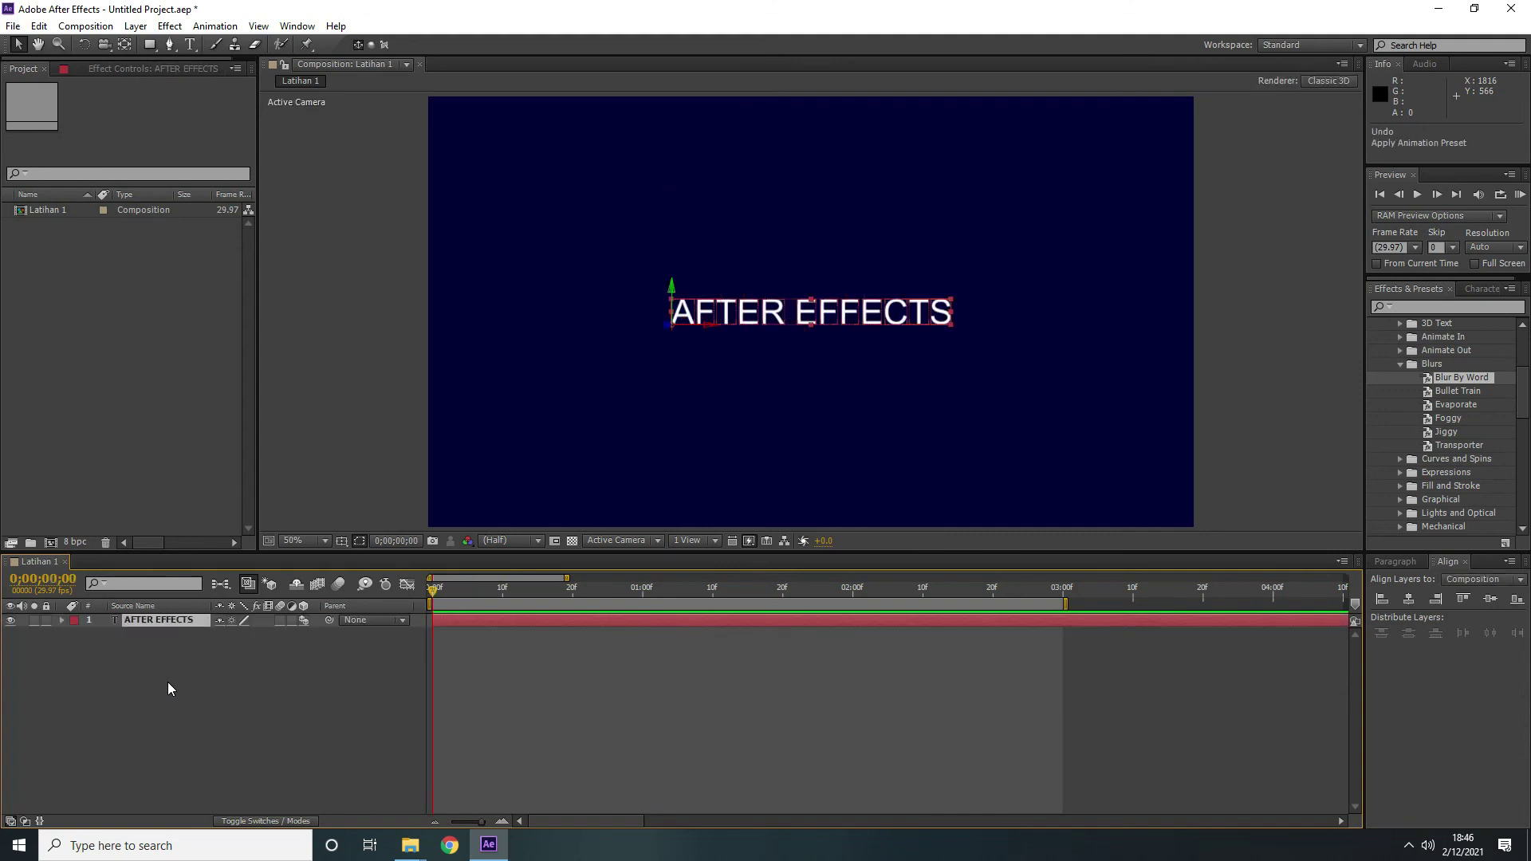
pyautogui.click(62, 621)
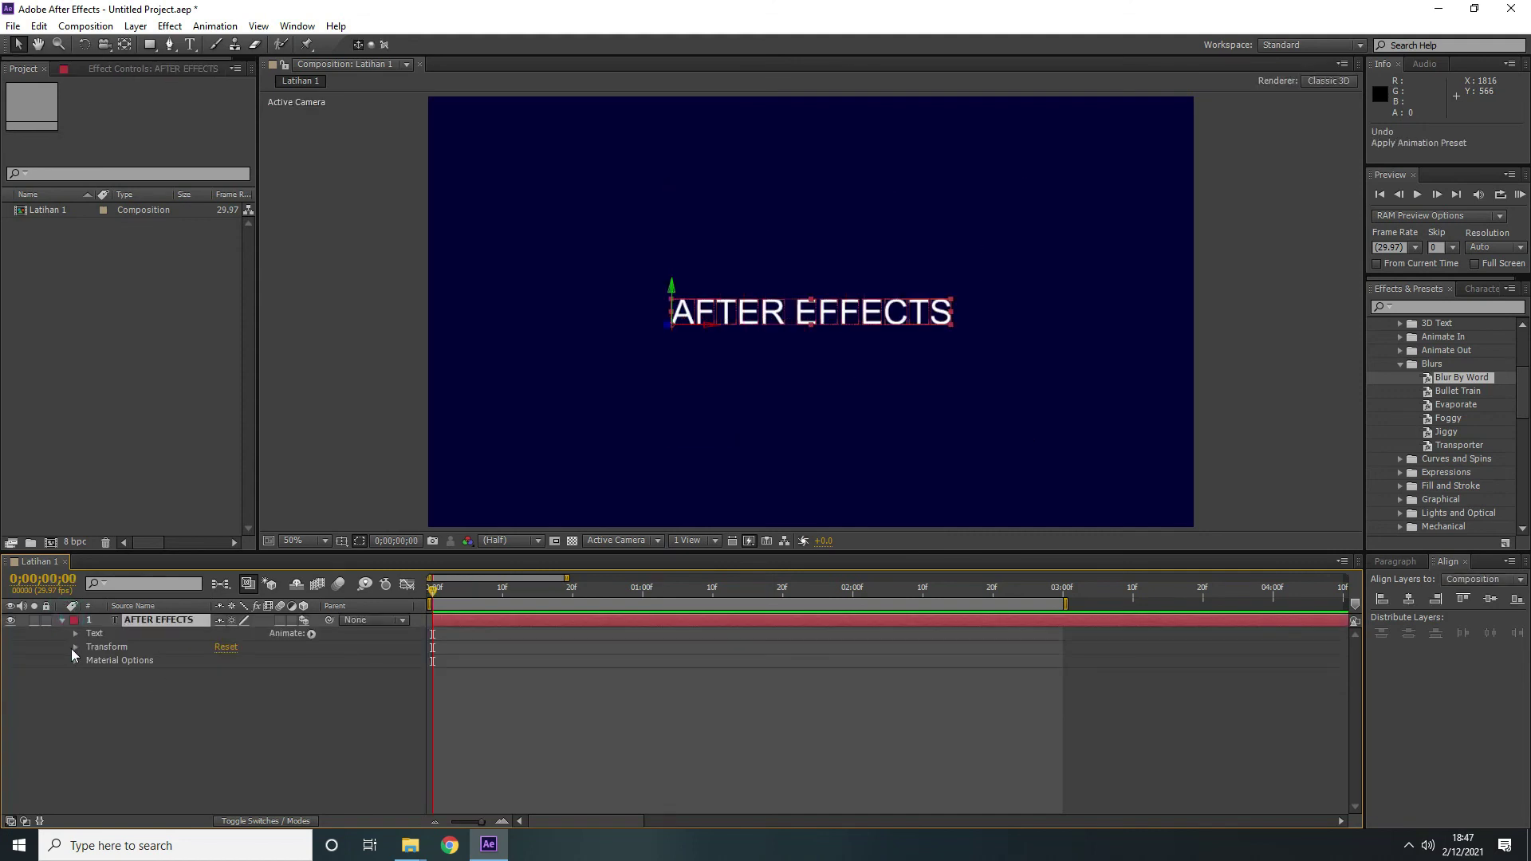
pyautogui.click(75, 647)
pyautogui.click(74, 654)
pyautogui.hotkey('ctrl', 'z')
pyautogui.hotkey('ctrl', 'z')
pyautogui.hotkey('ctrl', 'z')
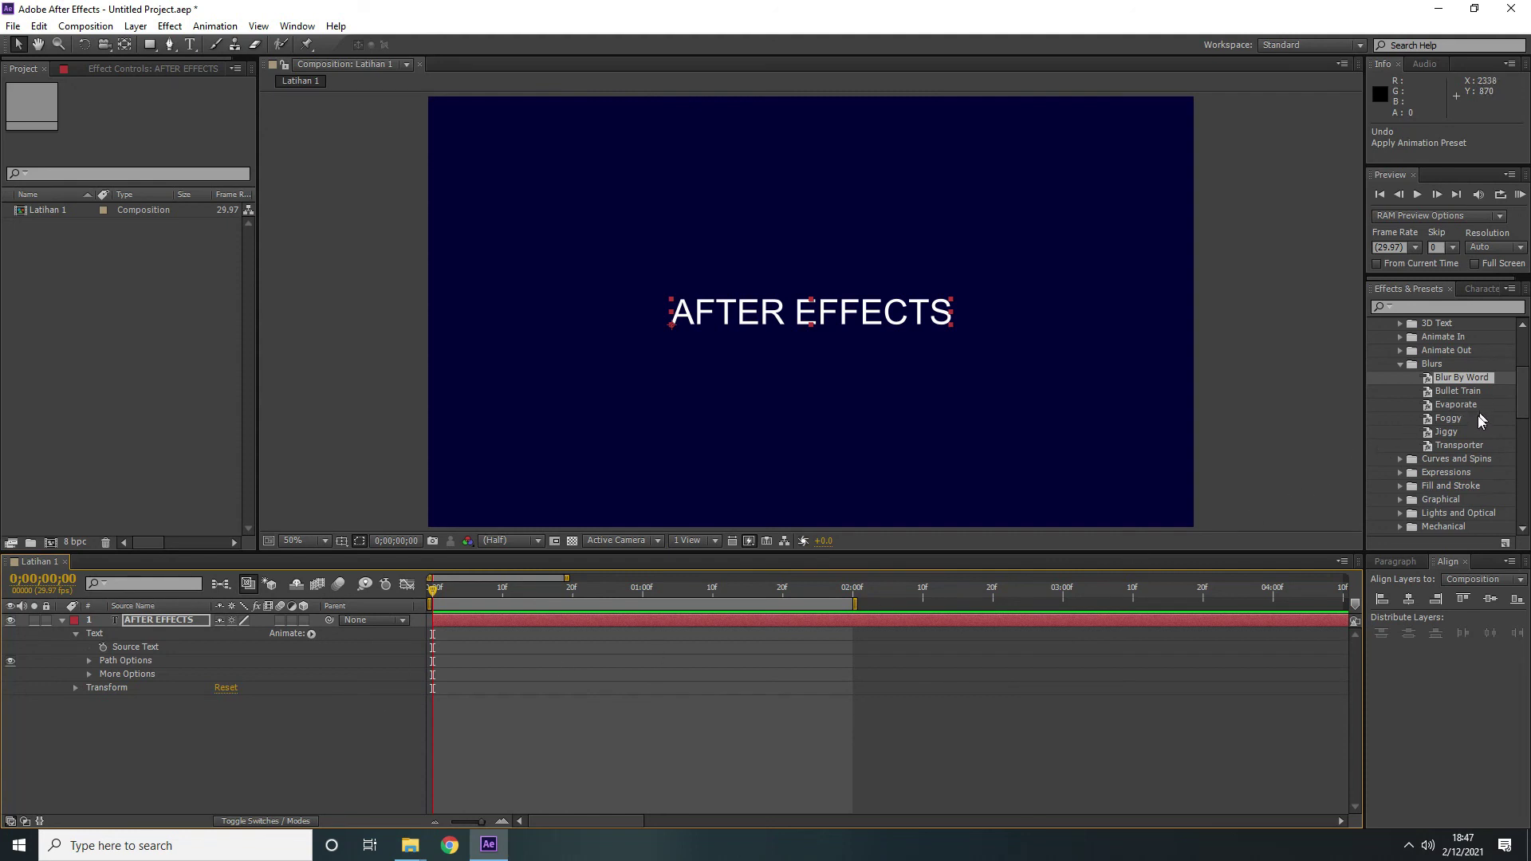
# Apply the Transporter preset from the Blurs presets to the text and RAM preview it with the work area extended to 0;00;02;29
pyautogui.click(1459, 445)
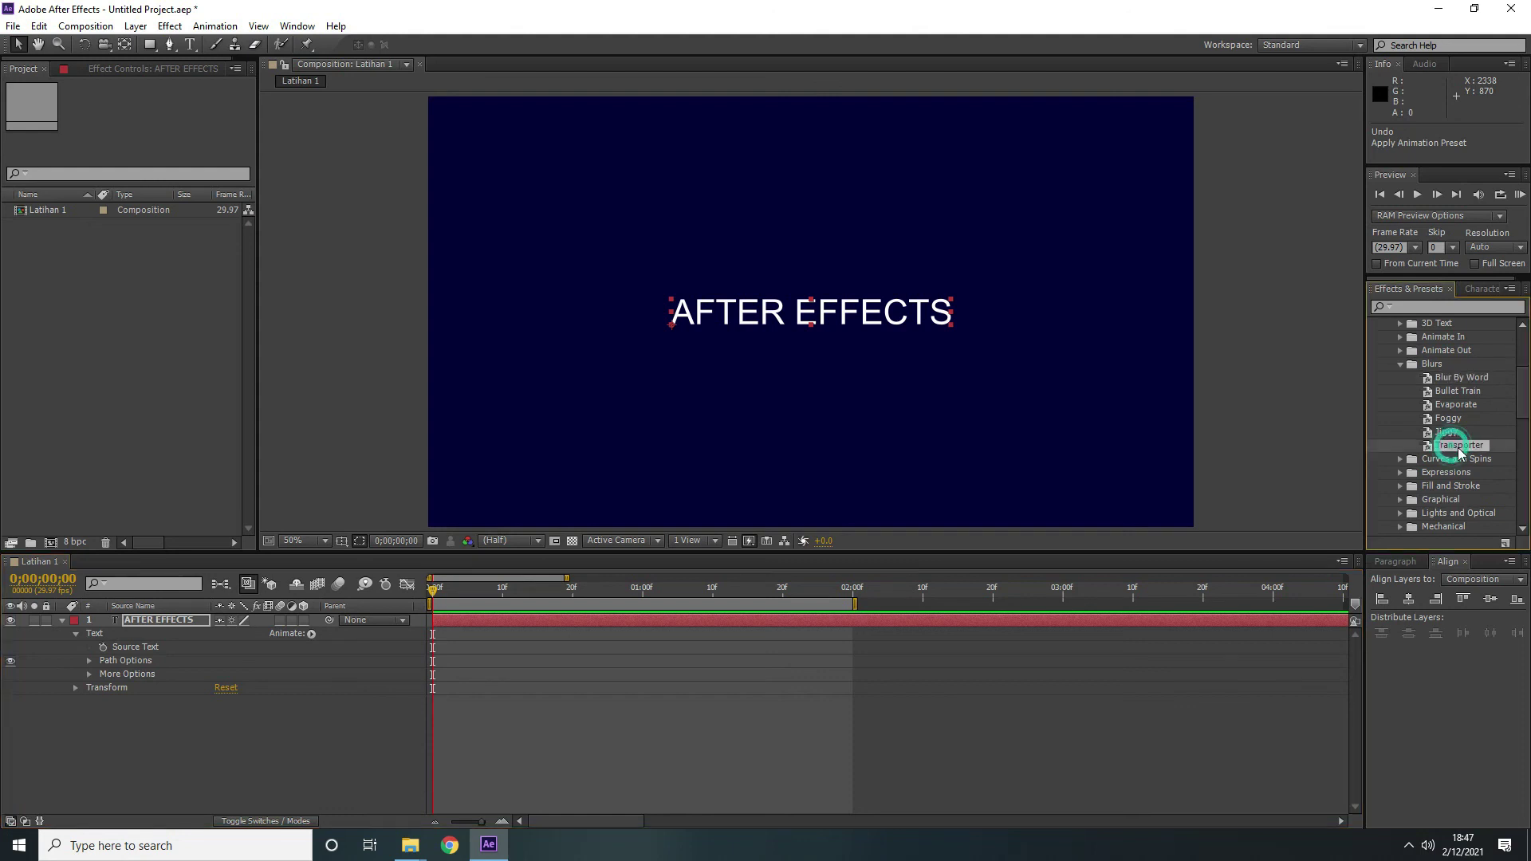
pyautogui.doubleClick(1459, 446)
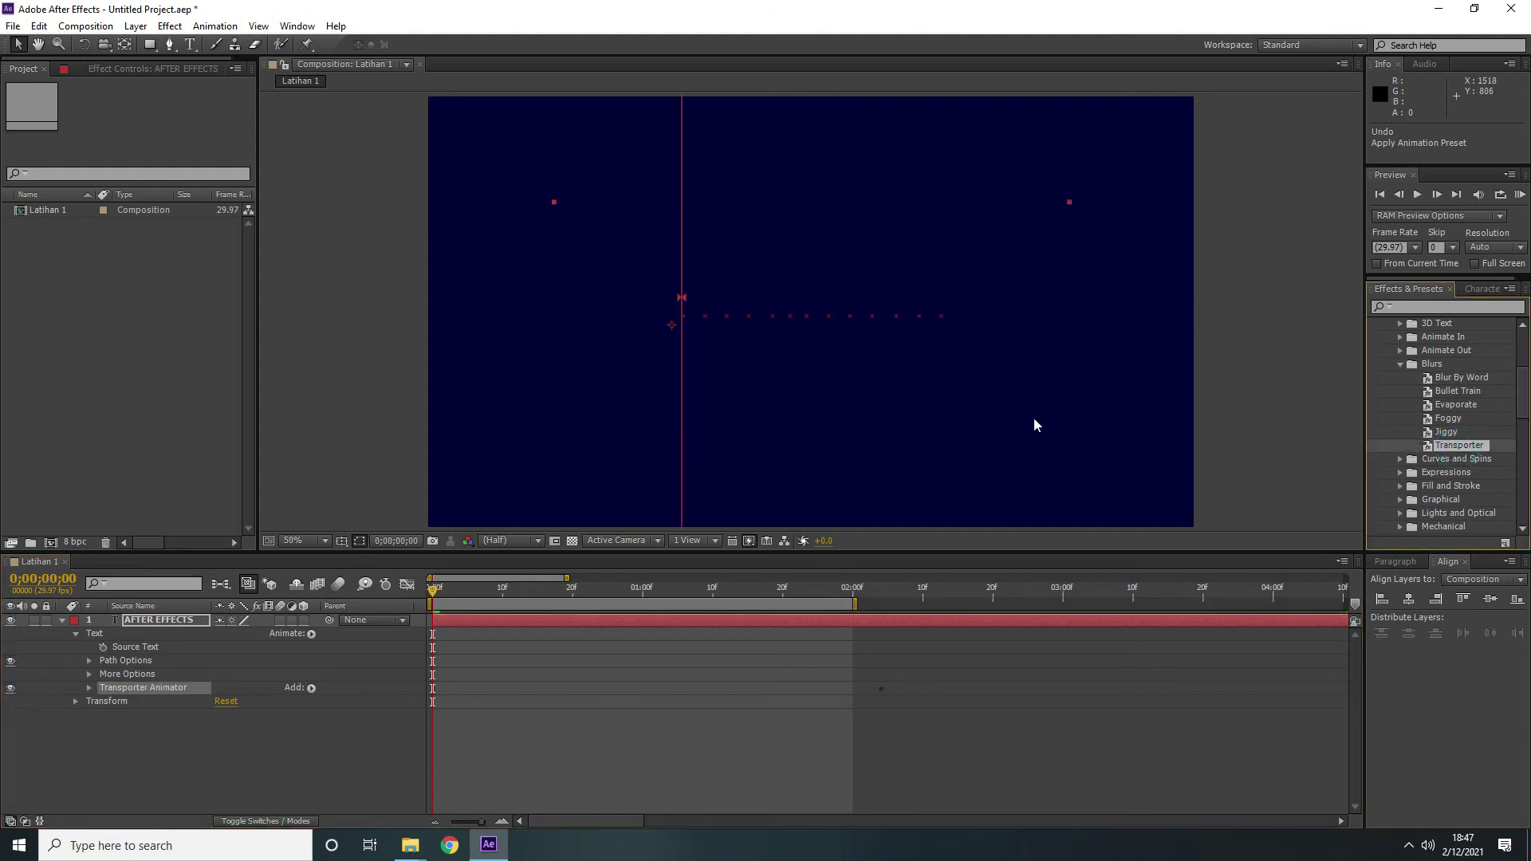
pyautogui.click(1519, 194)
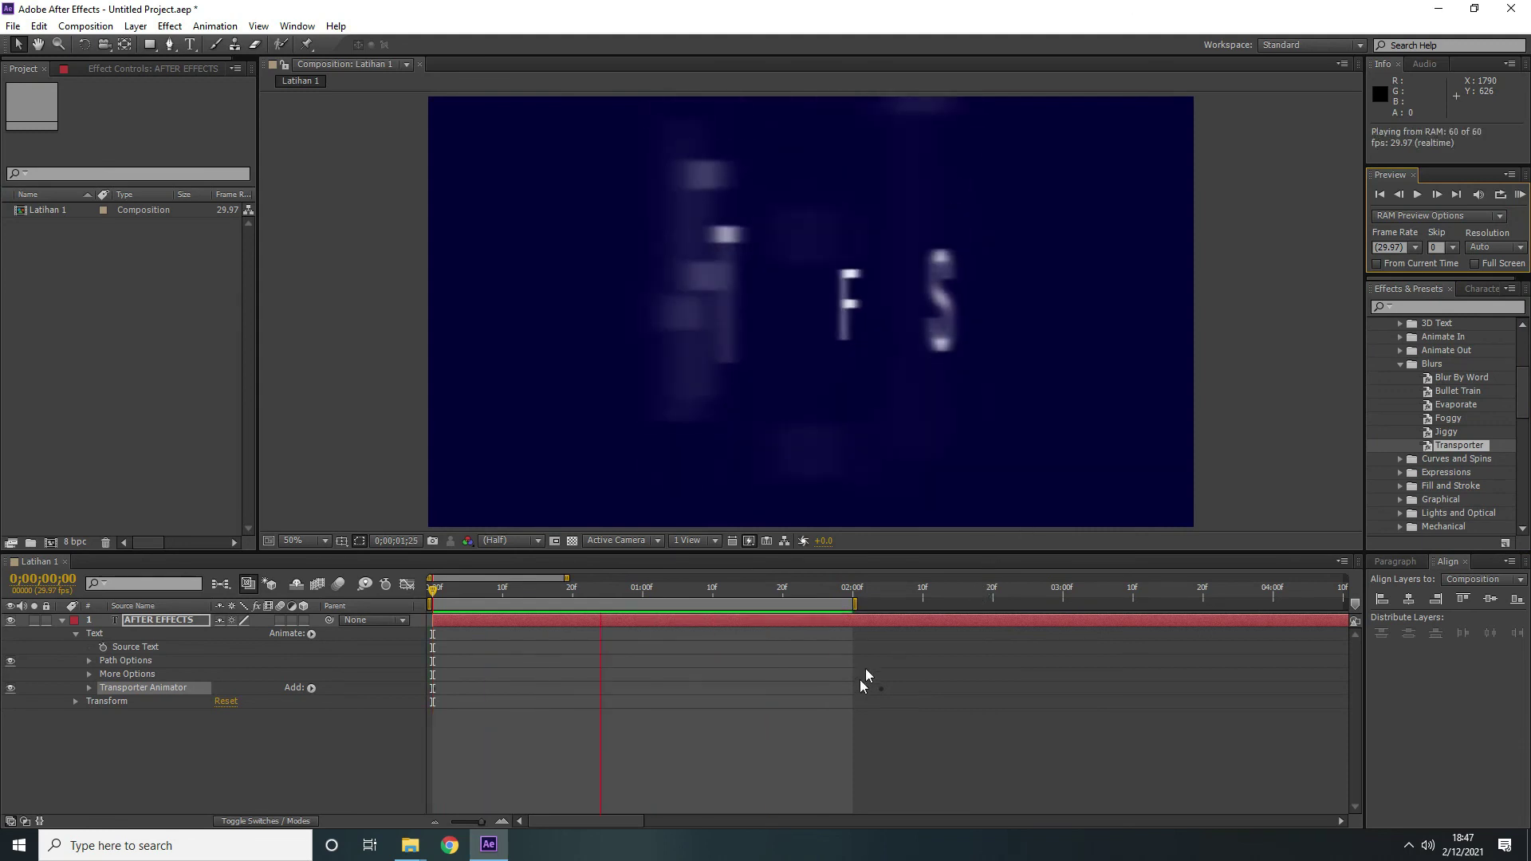
pyautogui.press('space')
pyautogui.moveTo(854, 605); pyautogui.dragTo(1065, 607)
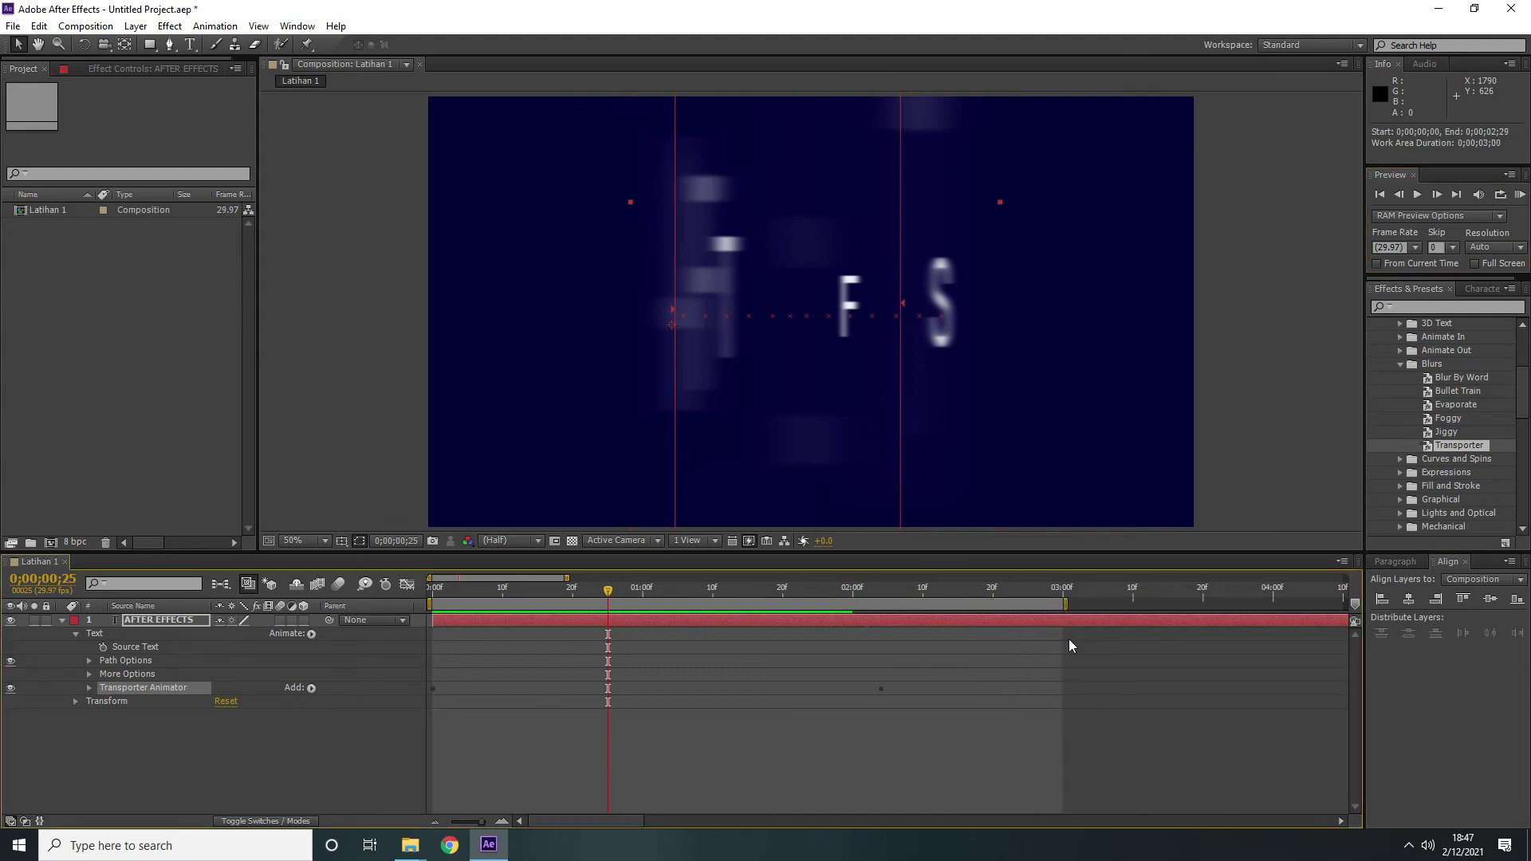
pyautogui.click(1520, 194)
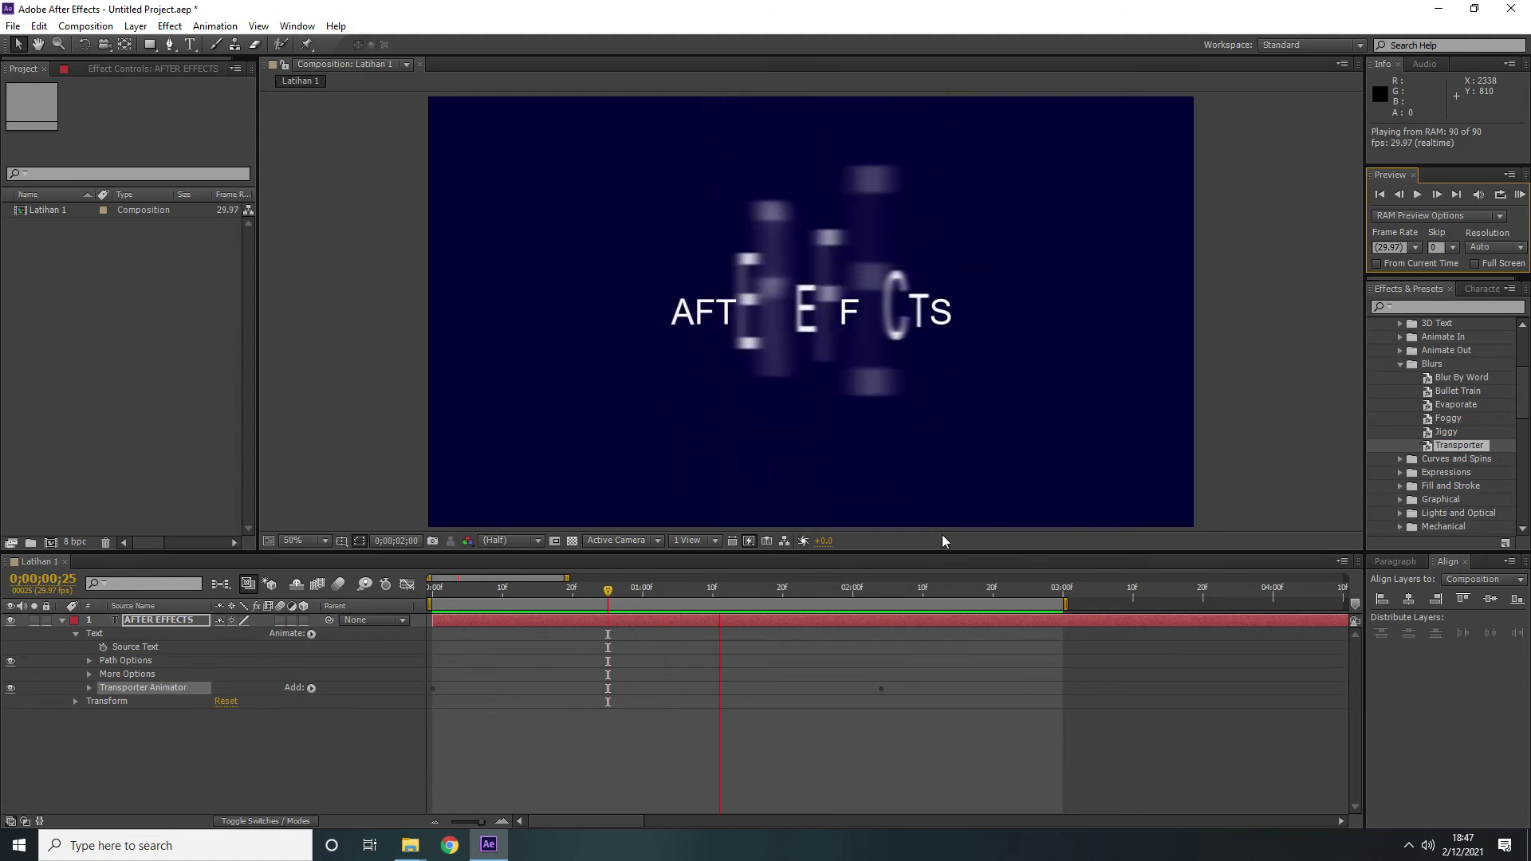
# Stop the preview and collapse the Blurs and Text categories of the Animation Presets
pyautogui.click(1400, 365)
pyautogui.scroll(3, 1412, 385)
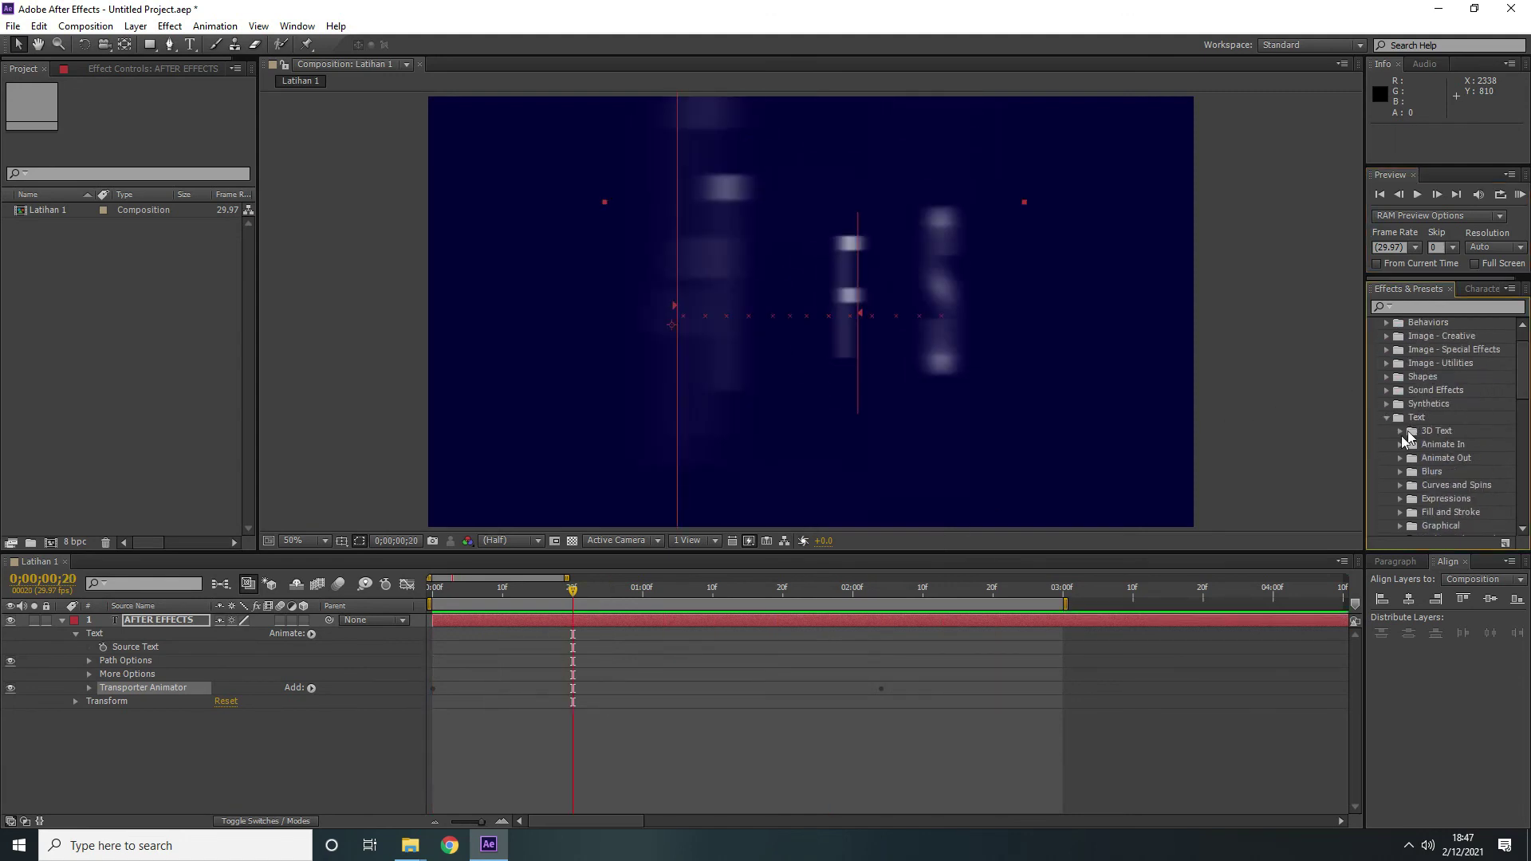
pyautogui.click(1387, 418)
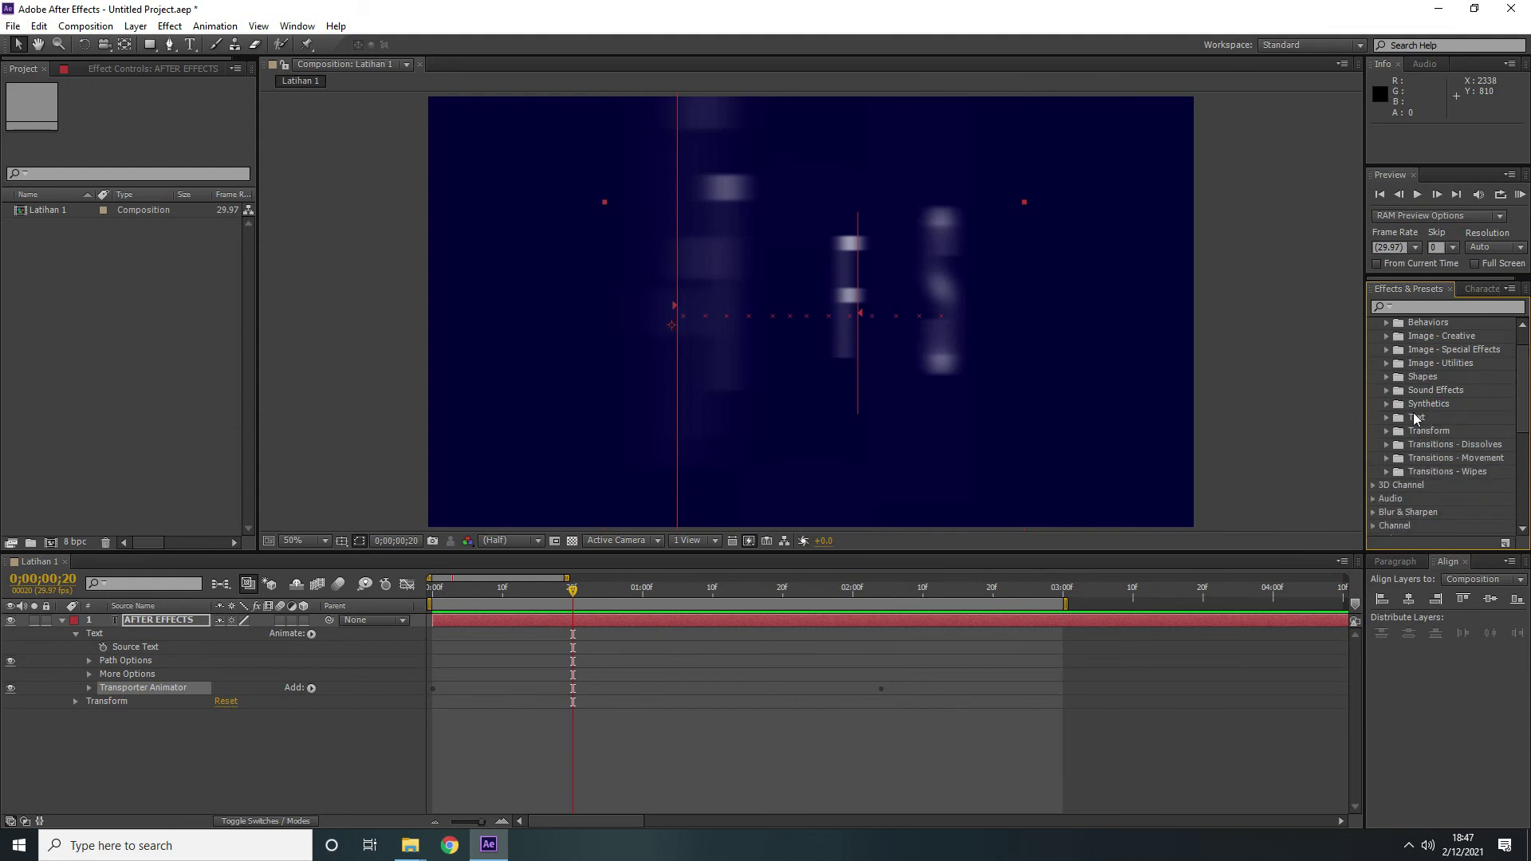
pyautogui.scroll(1, 1415, 417)
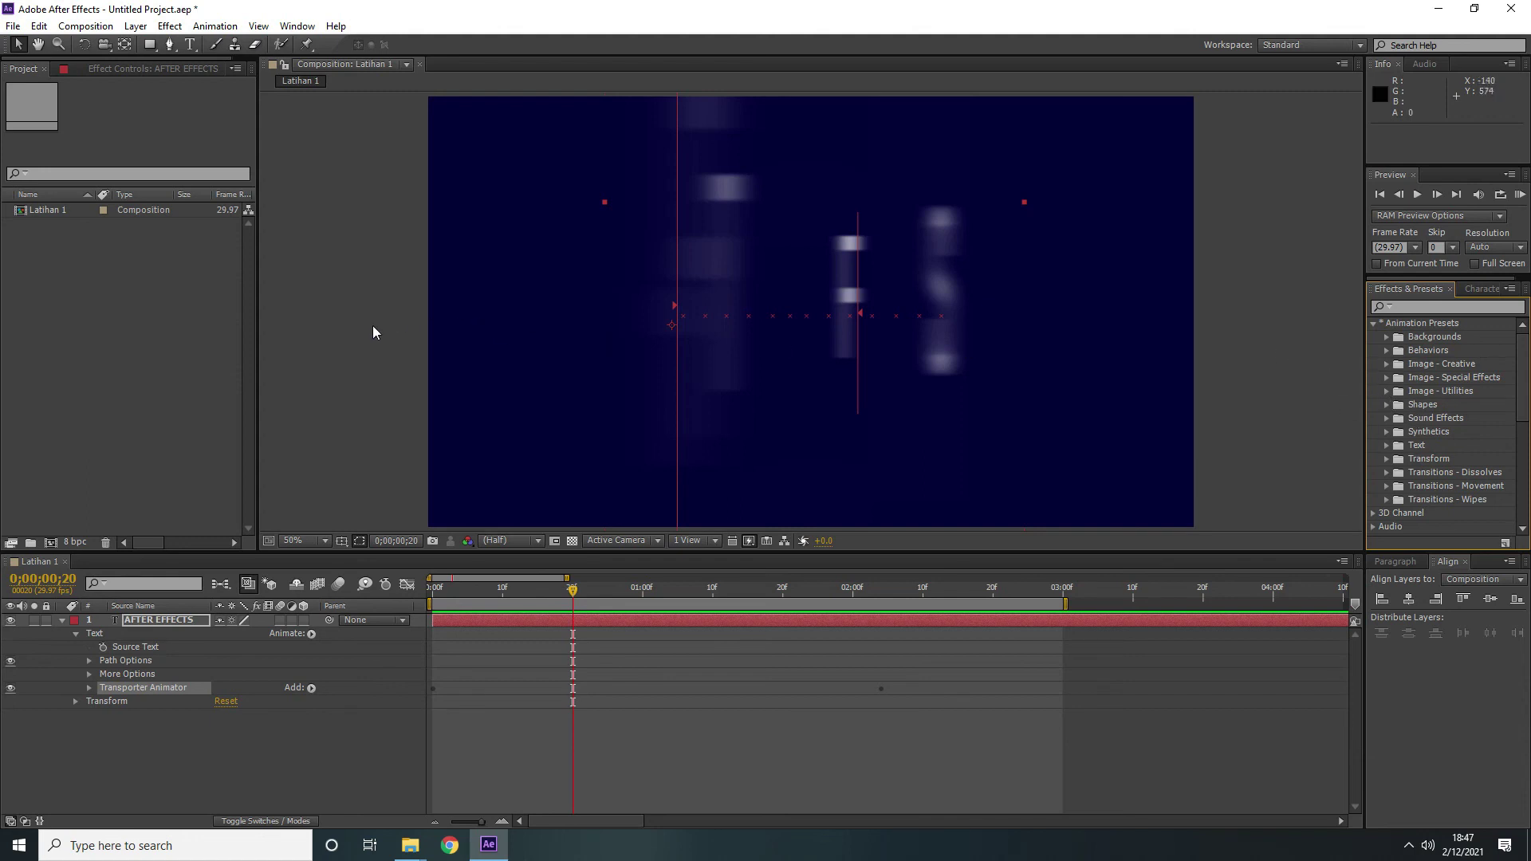
# Move the current time to 0;00;02;10 and collapse the AFTER EFFECTS layer's properties
pyautogui.click(190, 315)
pyautogui.click(340, 342)
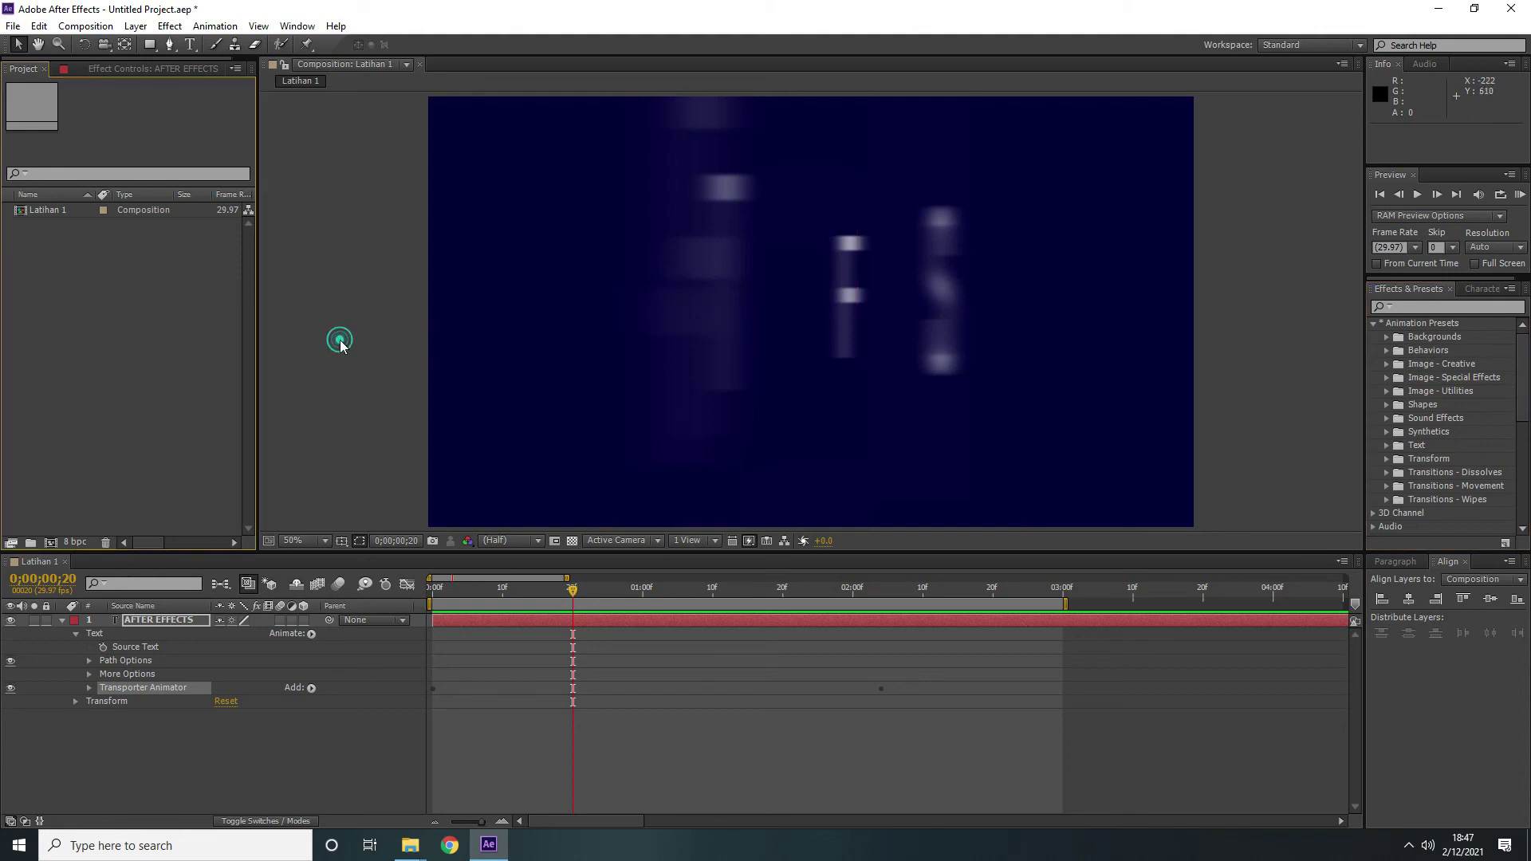
pyautogui.click(923, 594)
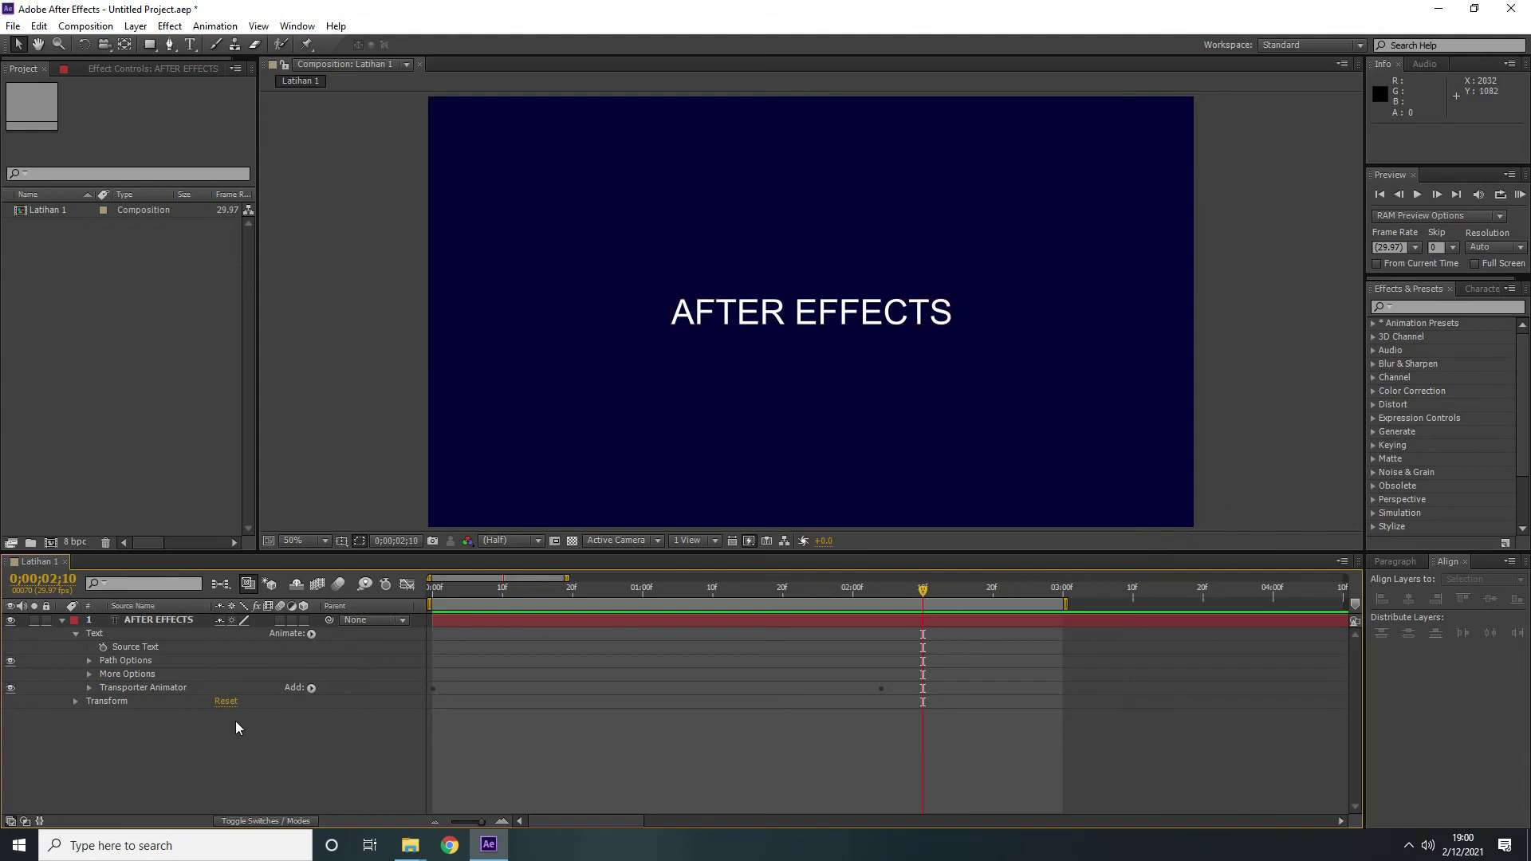
pyautogui.click(62, 619)
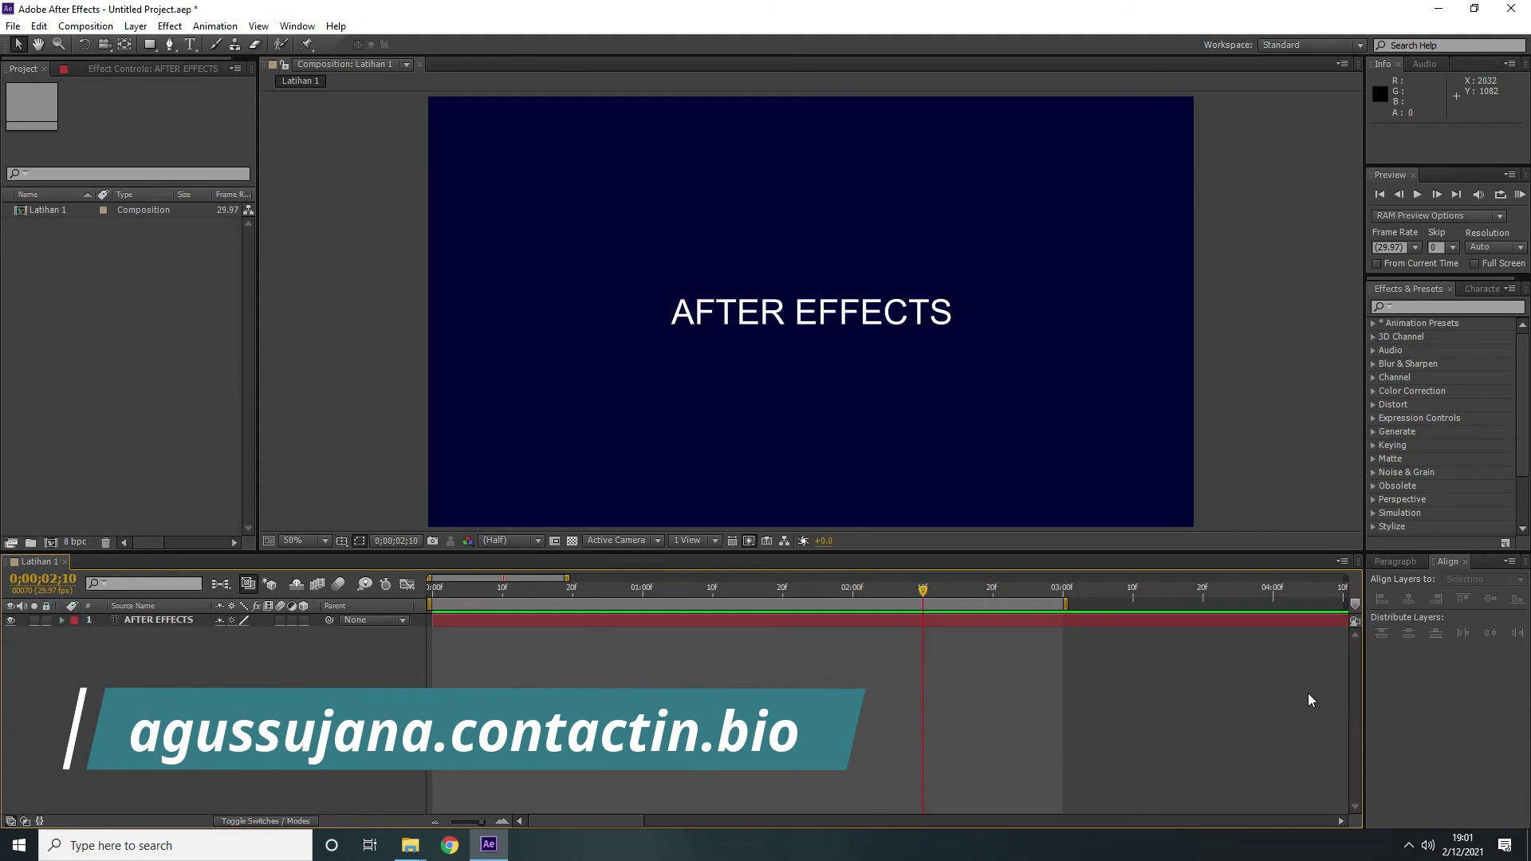